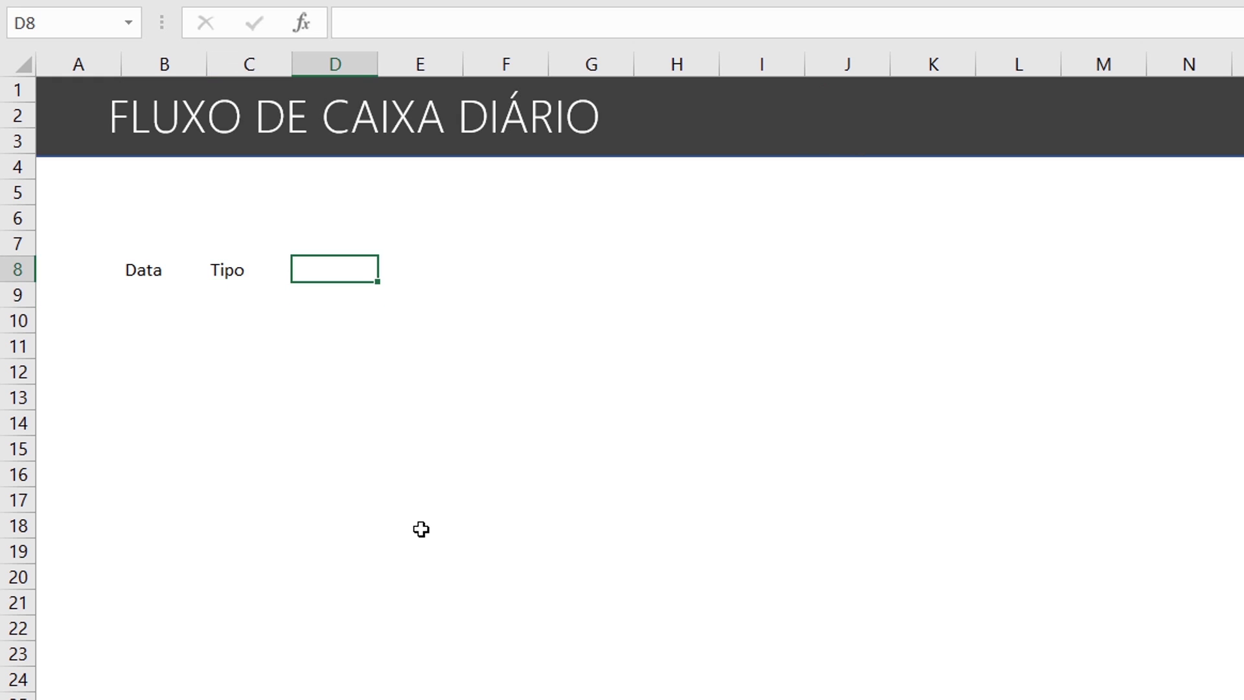
Add the column headers Categoria, Valor and Saldo in cells D8, E8 and F8
type("Categoria")
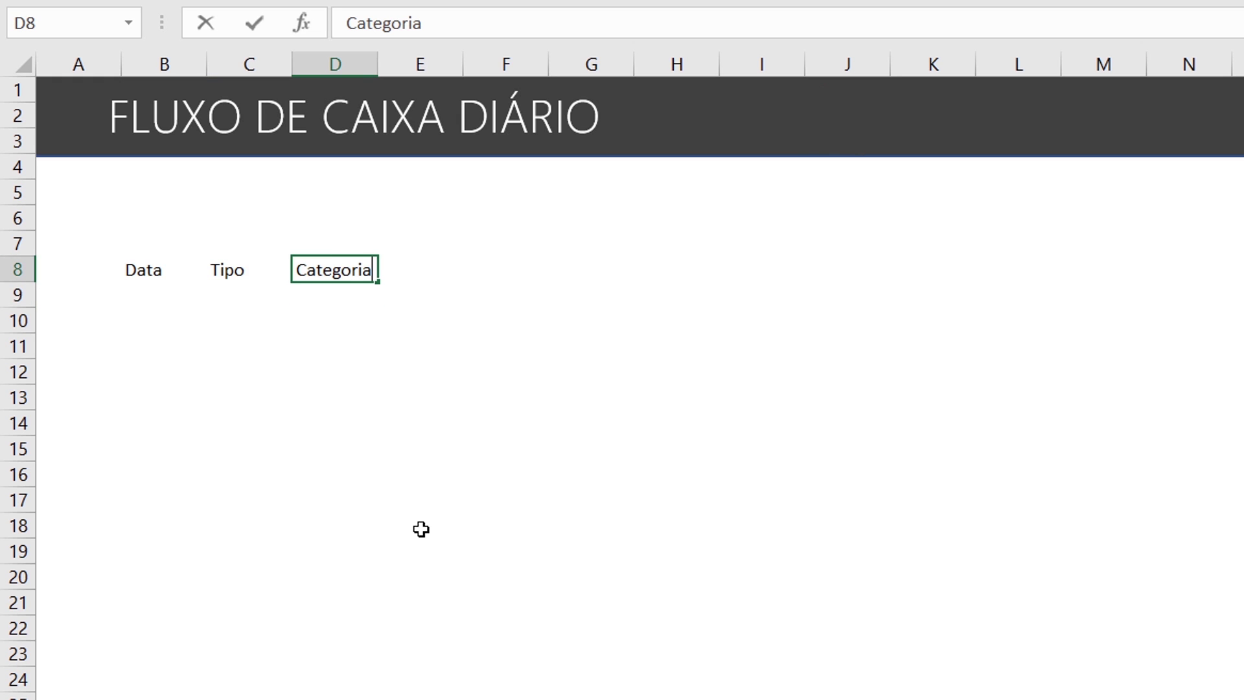
key("Left")
key("Right")
key("Right")
type("Valor")
key("Right")
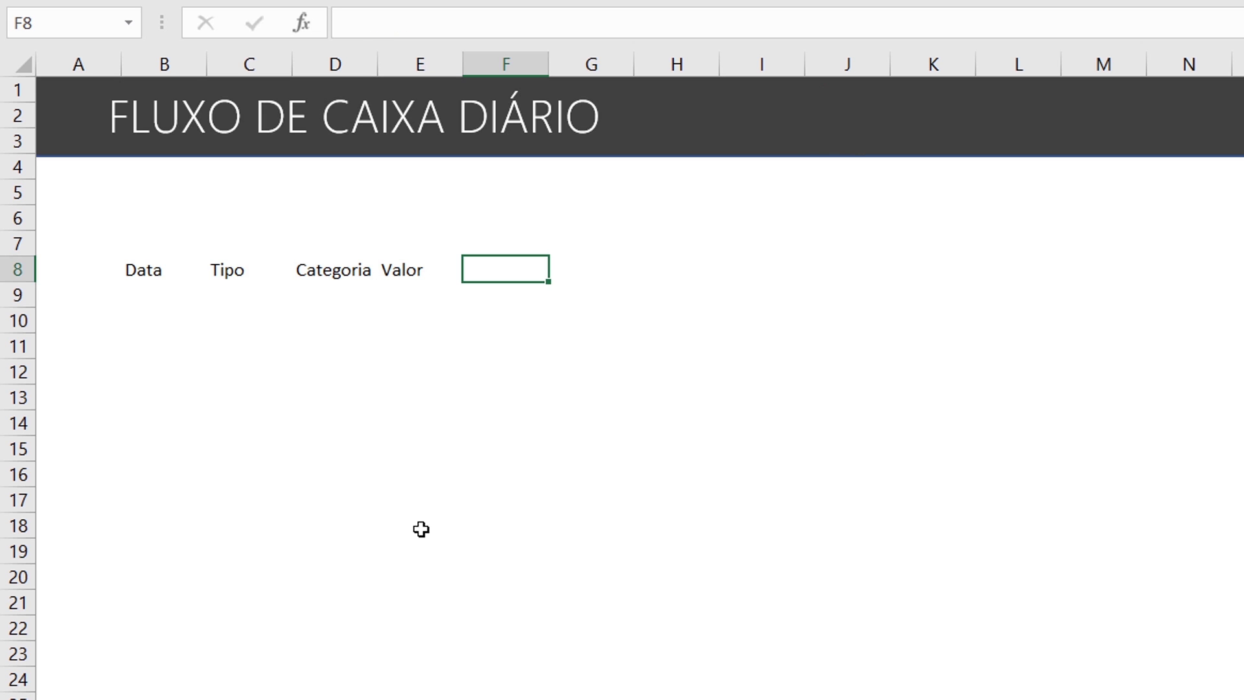
type("Saldo")
key("Return")
key("Up")
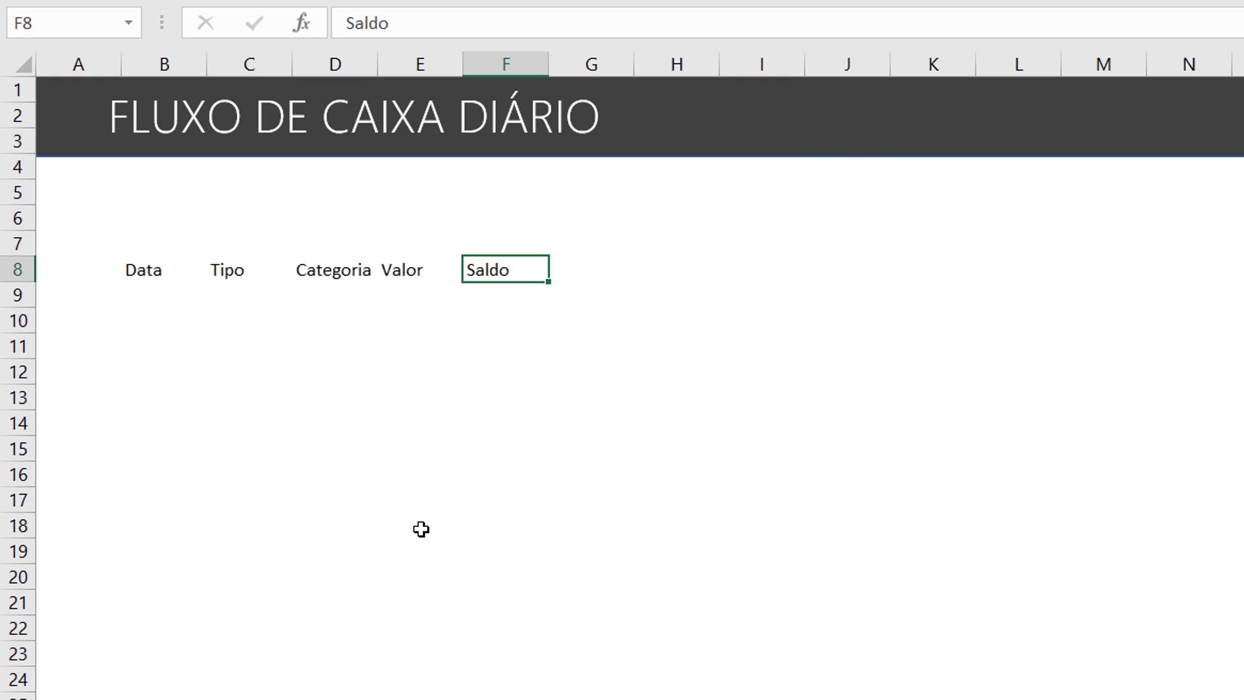
Enter the label "Caixa Inicial:" in E6 and the amount 3500 in F6
key("Left")
key("Up")
key("Up")
type("Cana")
key("BackSpace")
key("BackSpace")
type("ixa Inicial:")
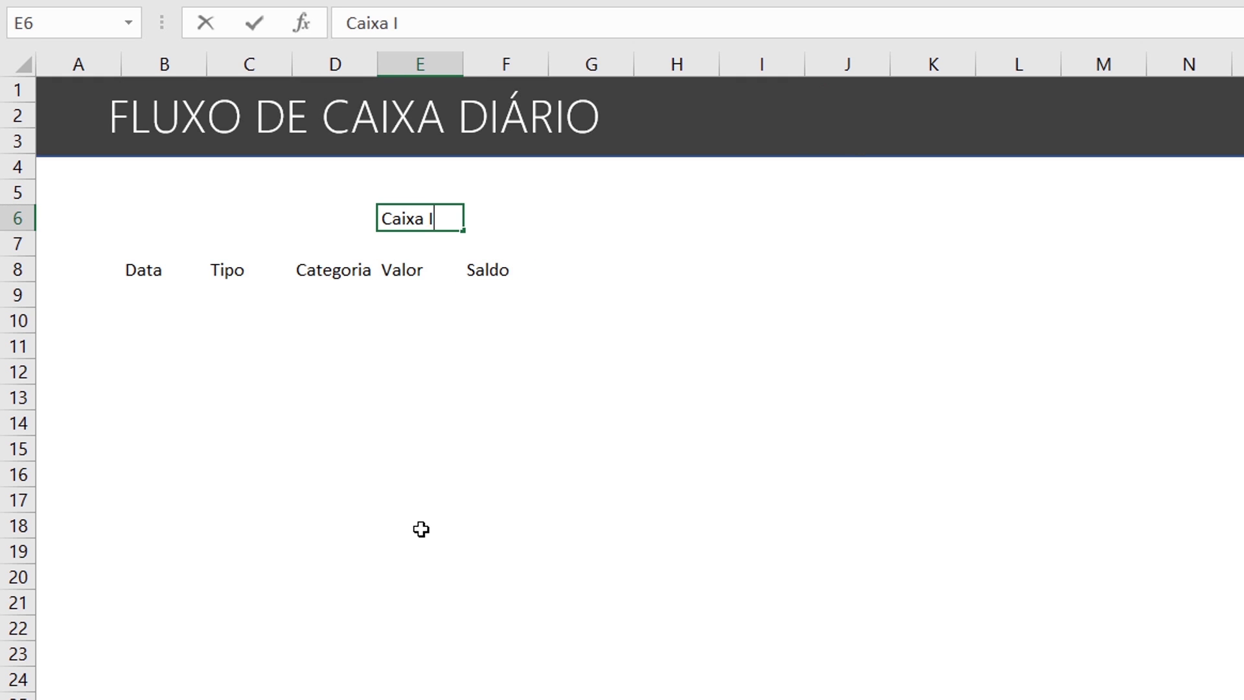
key("Tab")
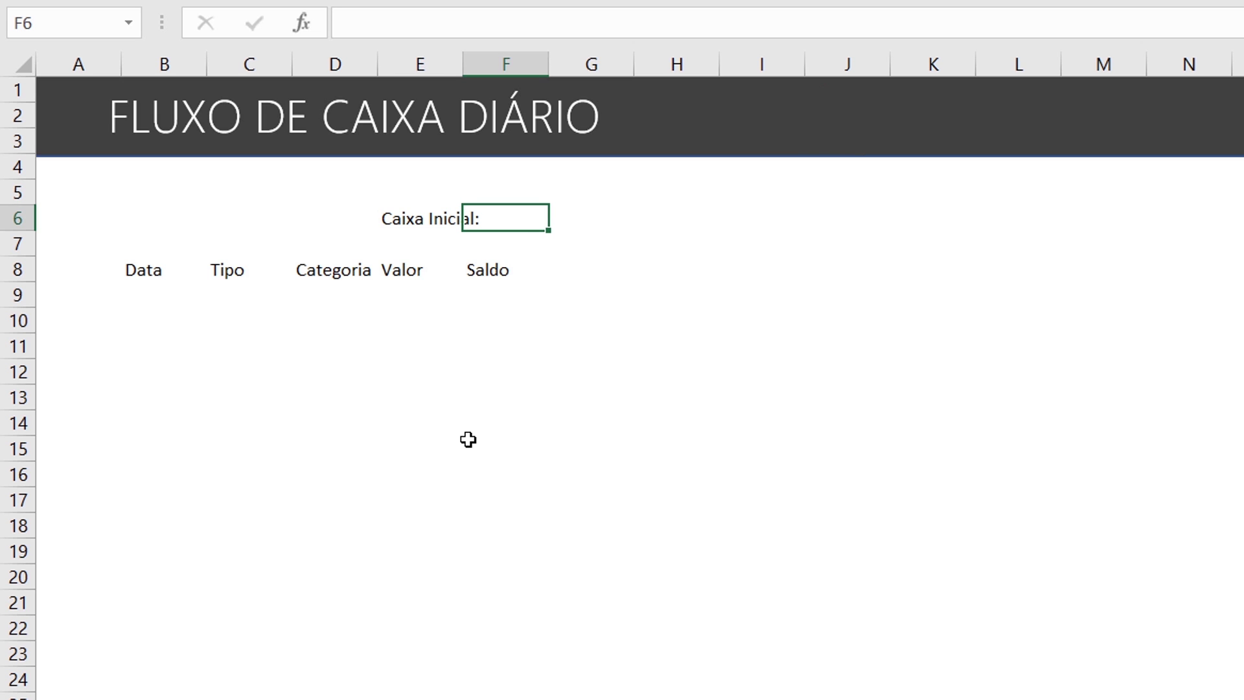
type("3500")
key("Return")
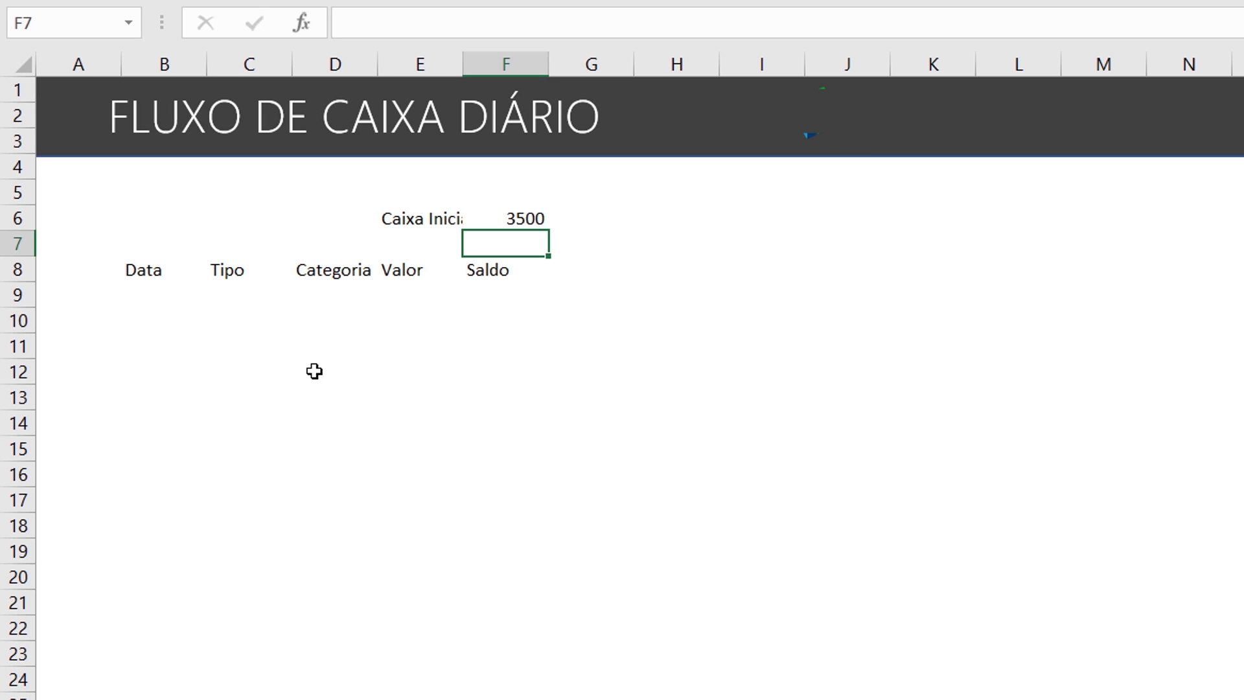
Widen columns B to F together so their contents fit
left_click_drag(158, 65, 591, 59)
left_click(420, 307)
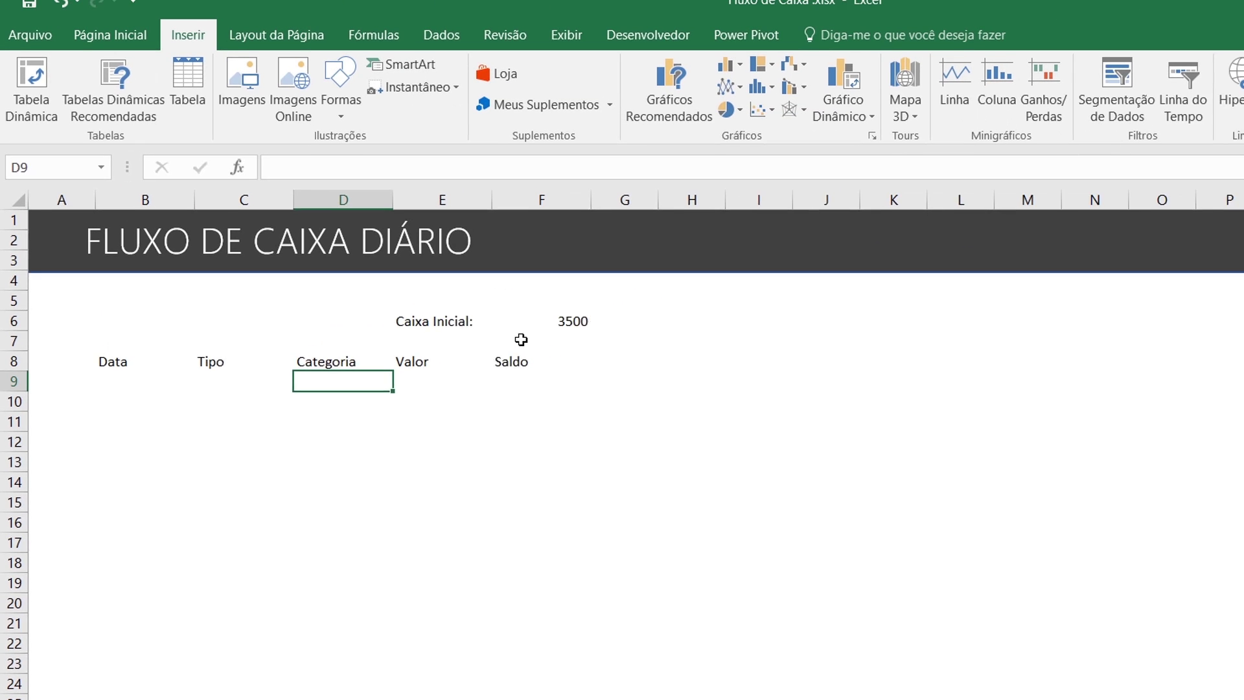
Give the "Caixa Inicial:" label in E6 a medium gray fill with white text
left_click(539, 238)
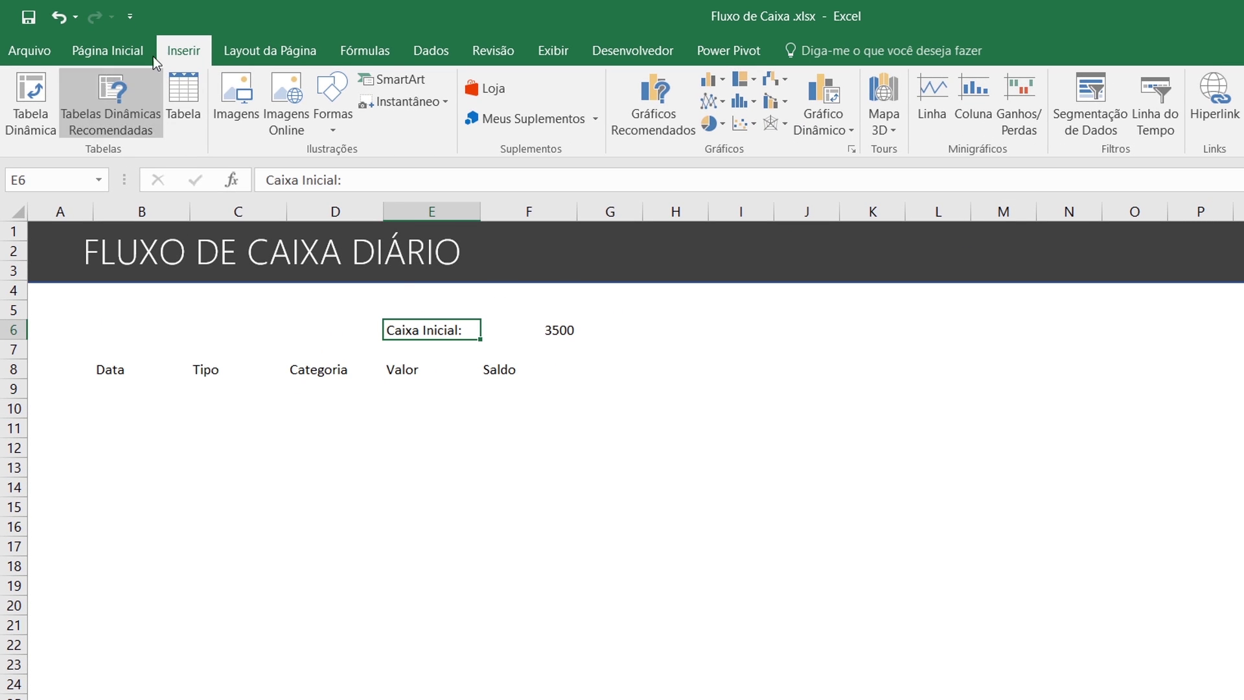
left_click(153, 56)
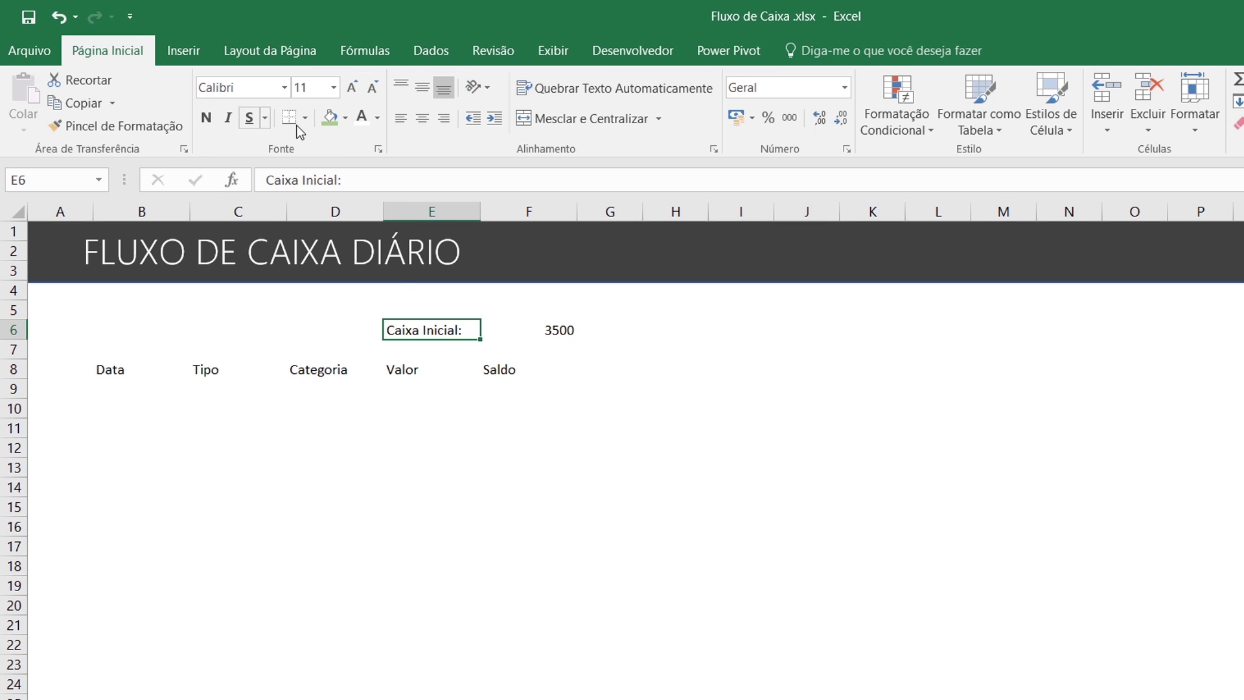
left_click(345, 119)
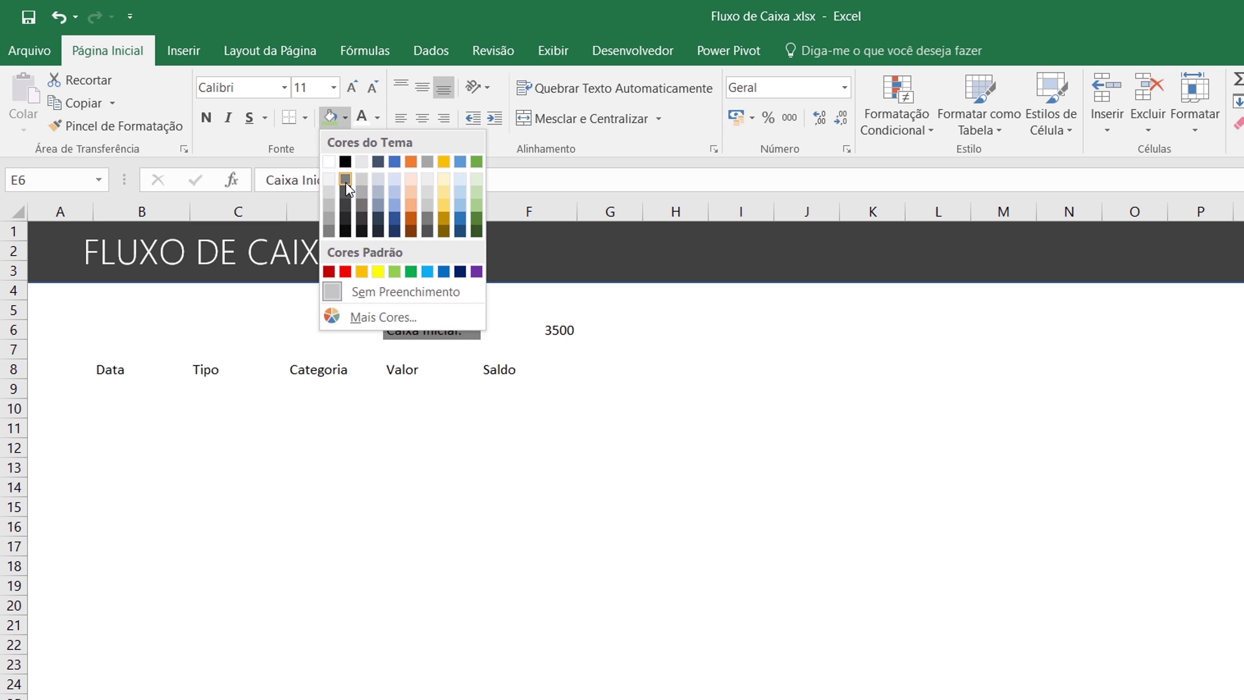
left_click(345, 180)
Format the header row B8:F8 with a near-black fill and bold white text
left_click_drag(121, 368, 557, 369)
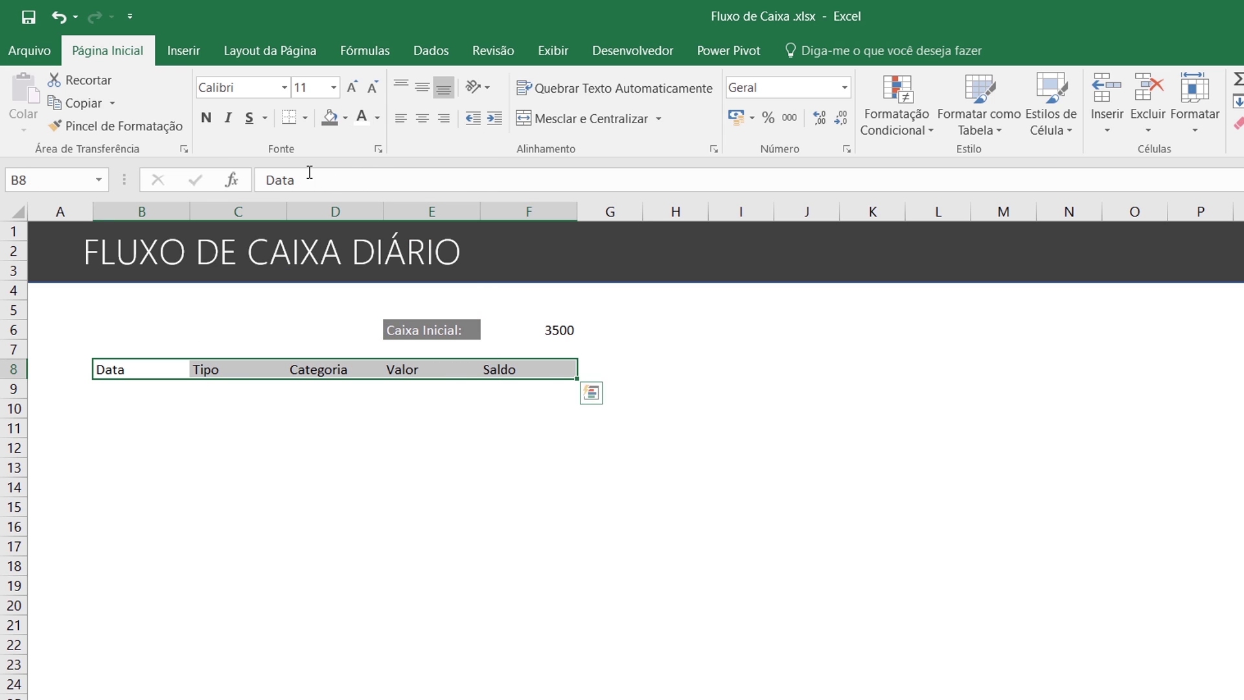
left_click(345, 119)
left_click(384, 191)
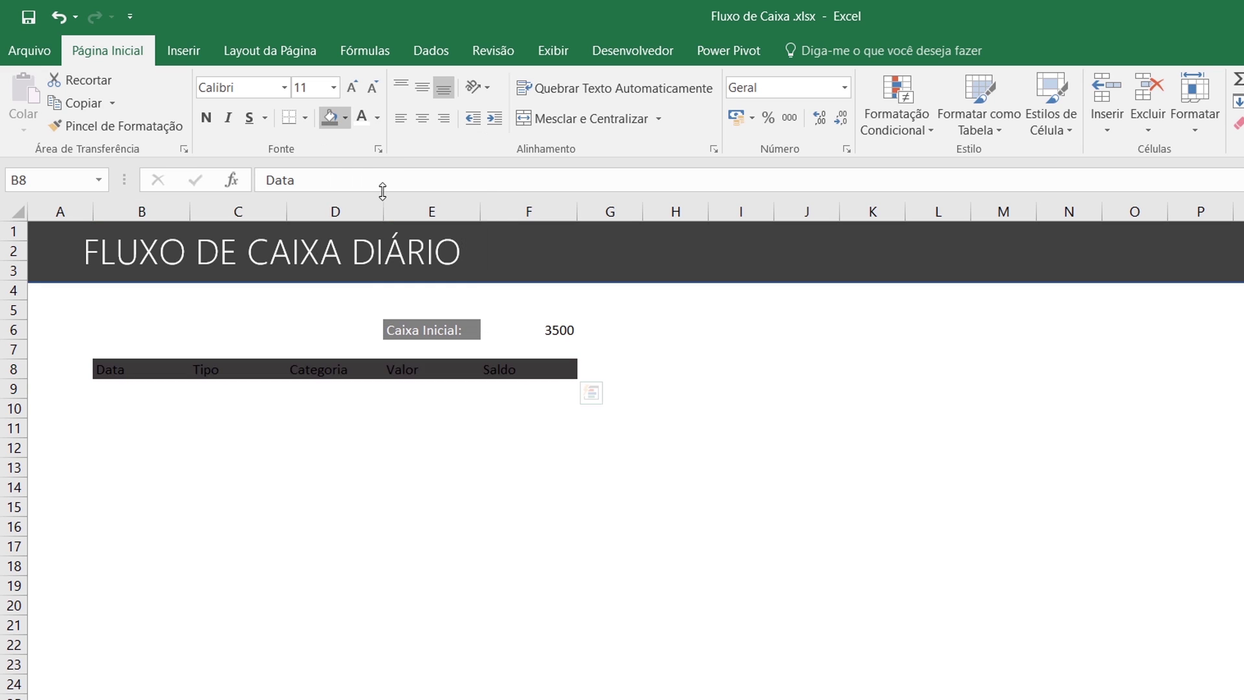
left_click(362, 118)
left_click(206, 118)
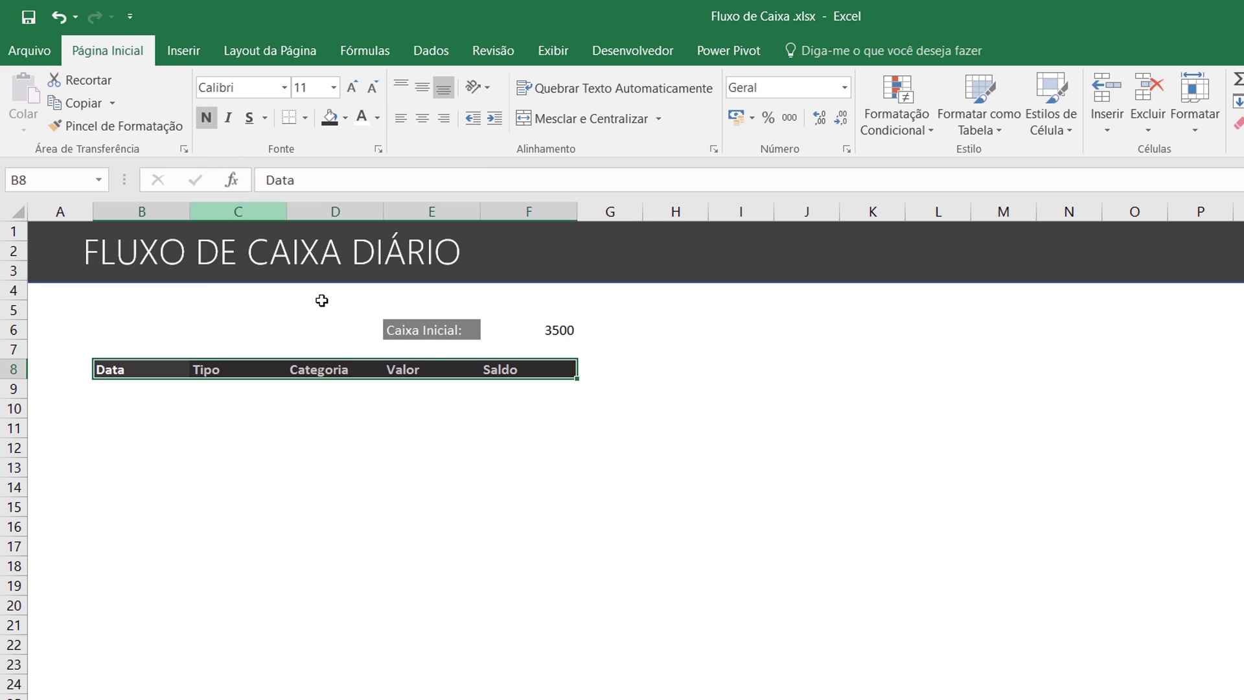
Apply the R$ accounting format to F6 and the short date format to cells B9:B15
left_click(543, 328)
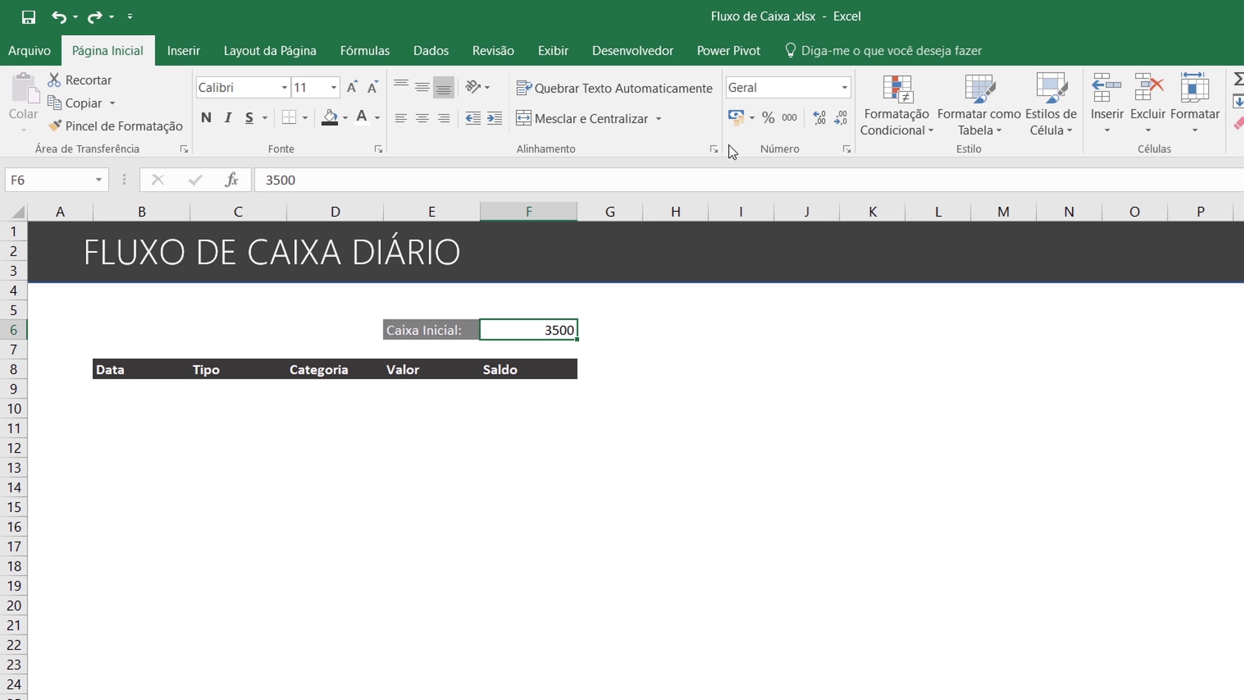
left_click(735, 119)
left_click_drag(144, 389, 146, 512)
left_click(845, 89)
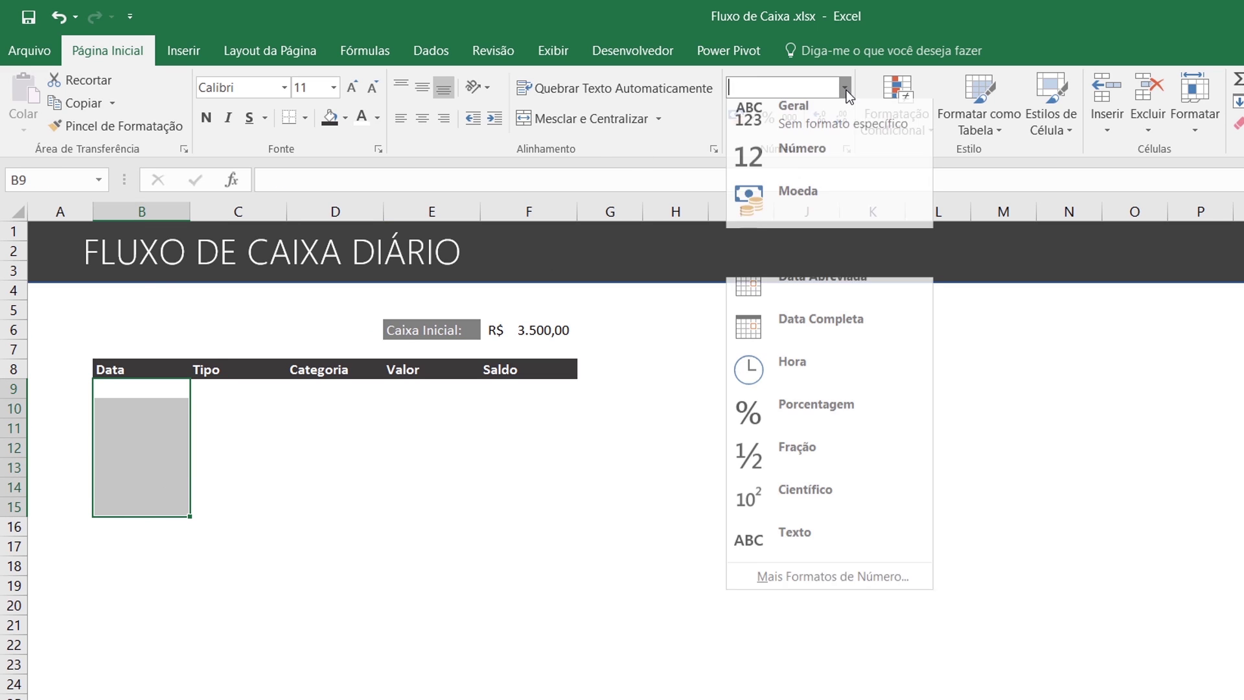
left_click(842, 290)
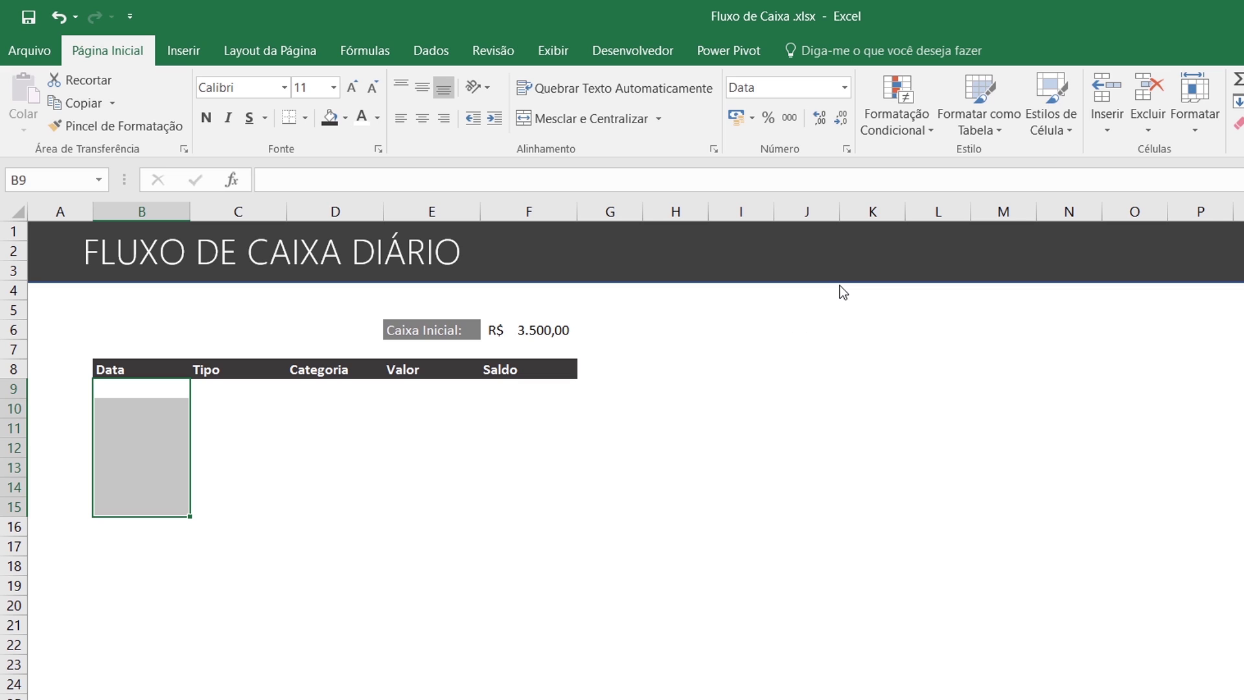
Fill cells C9:C13 of the Tipo column with the sample entries Entrada, Saída, Entrada, Entrada and Entrad
left_click(216, 389)
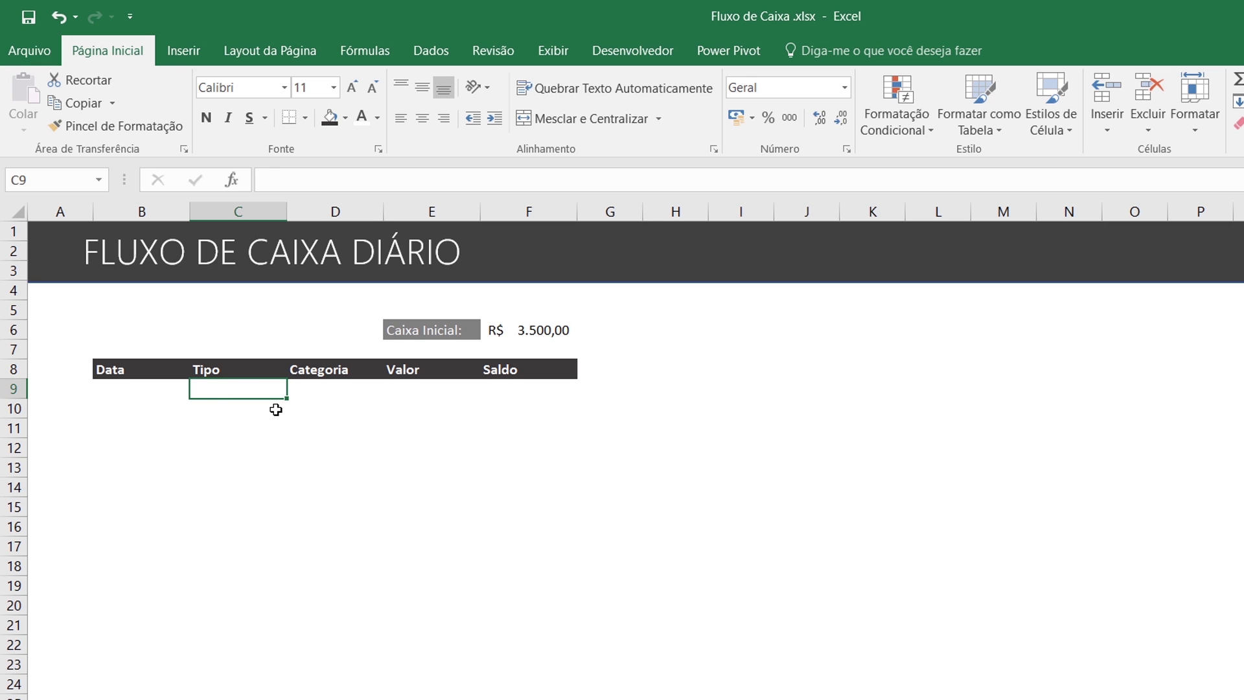
type("Entrada")
key("Return")
type("Saída")
key("Return")
type("Entrad")
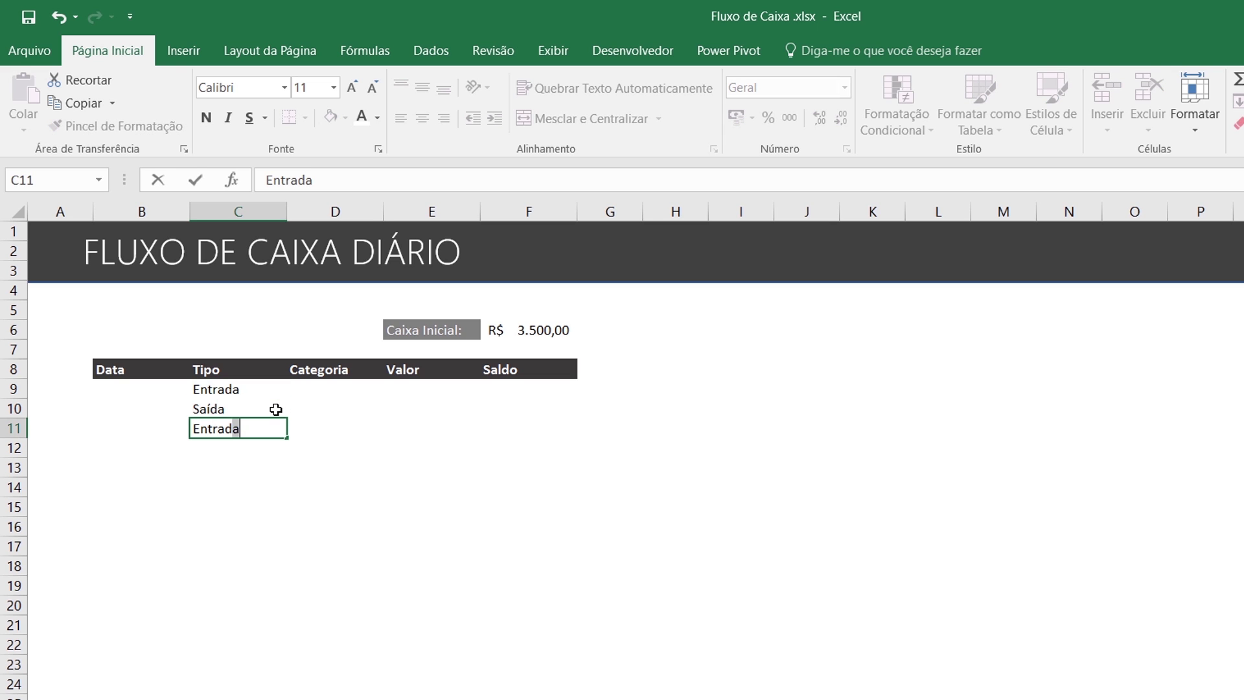
key("Return")
type("Entrada")
key("Return")
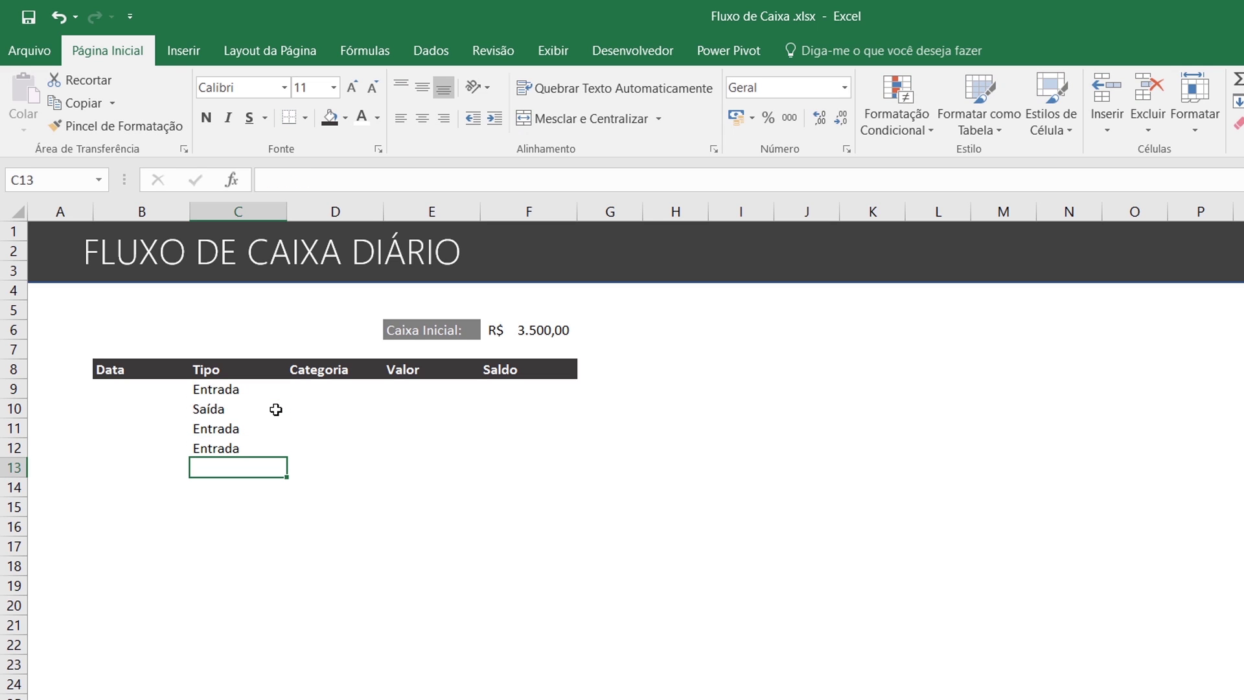
type("Entrada")
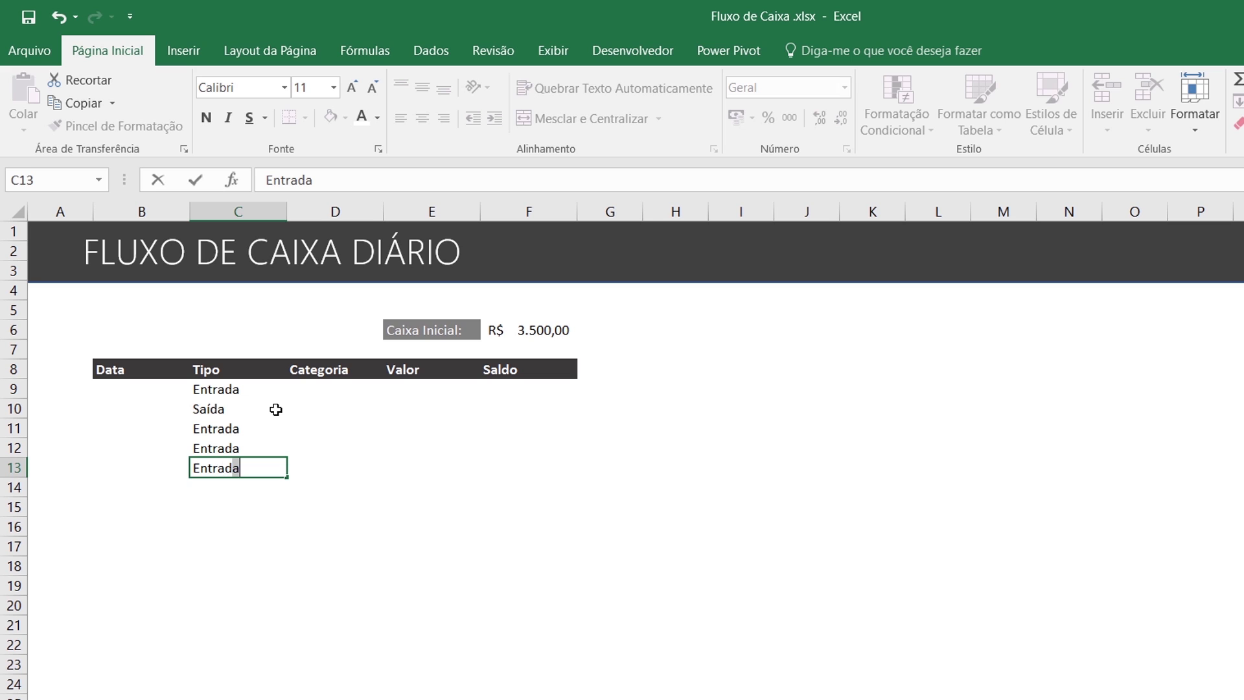
key("BackSpace")
key("Return")
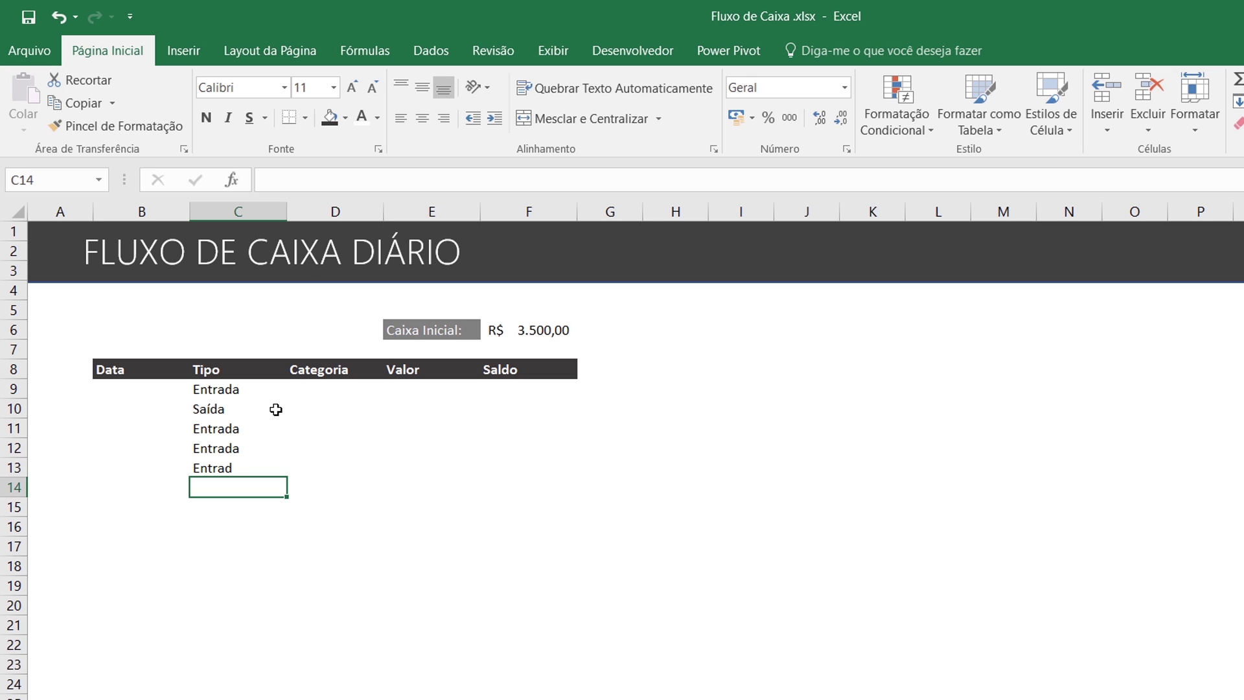
Clear the sample entries from the Tipo column in C9:C14
key("shift+Up")
key("shift+Up")
key("shift+Up")
key("shift+Up")
key("shift+Up")
key("shift+Up")
key("shift+Down")
key("Delete")
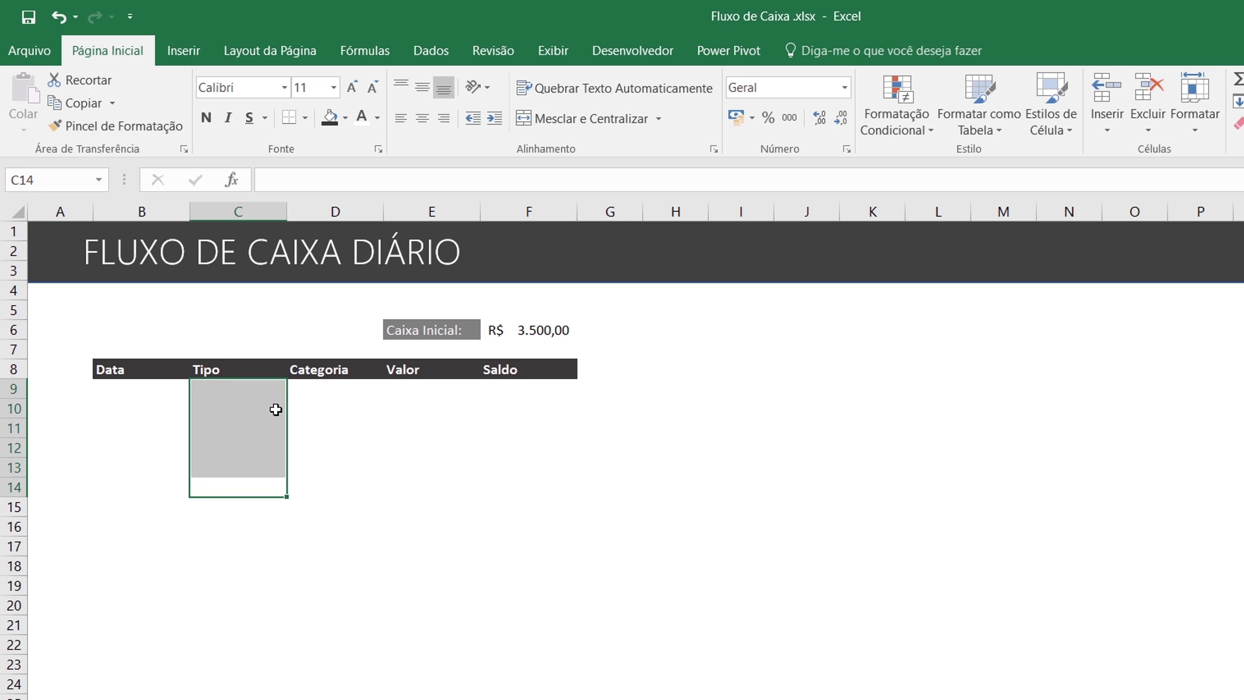
Add data validation to C9 that allows a list with the source Entrada;Saída
left_click(235, 387)
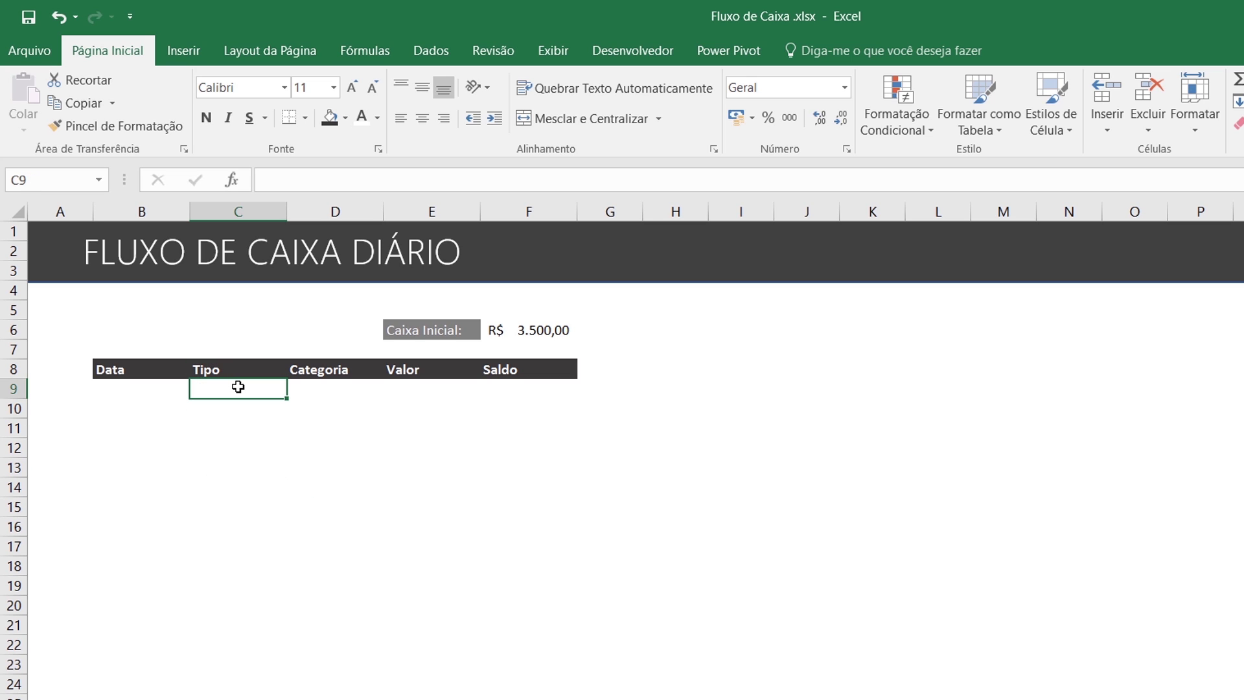
left_click(431, 51)
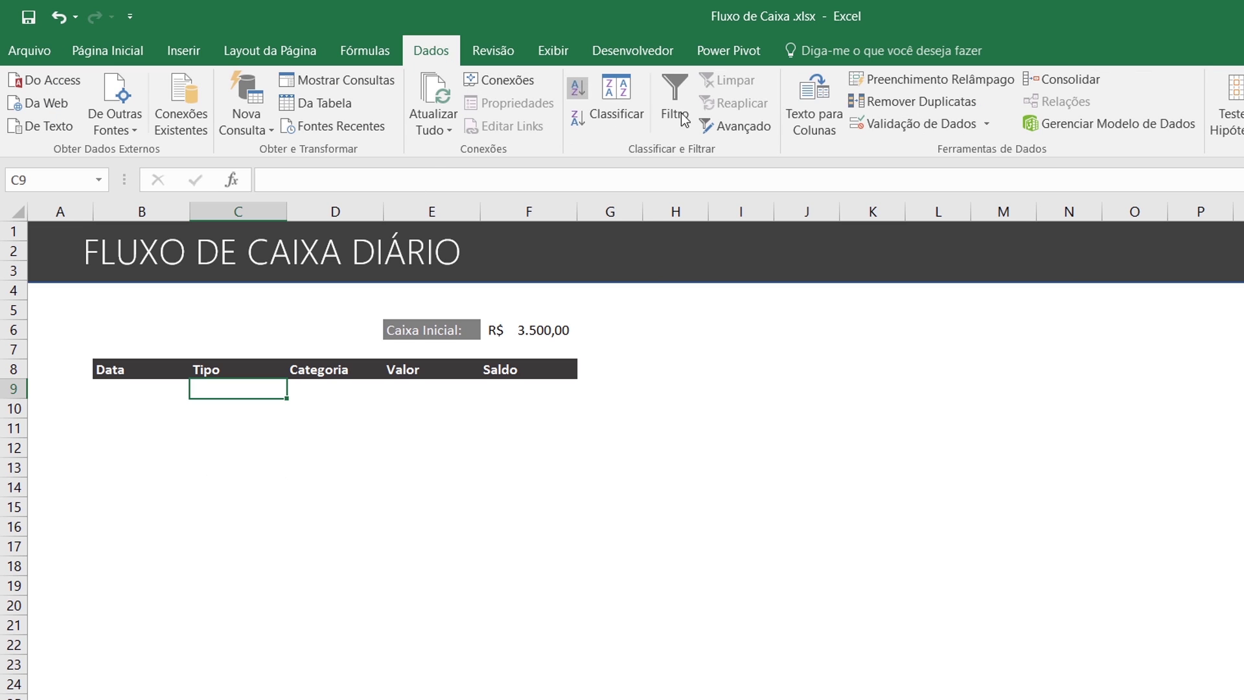
left_click(923, 123)
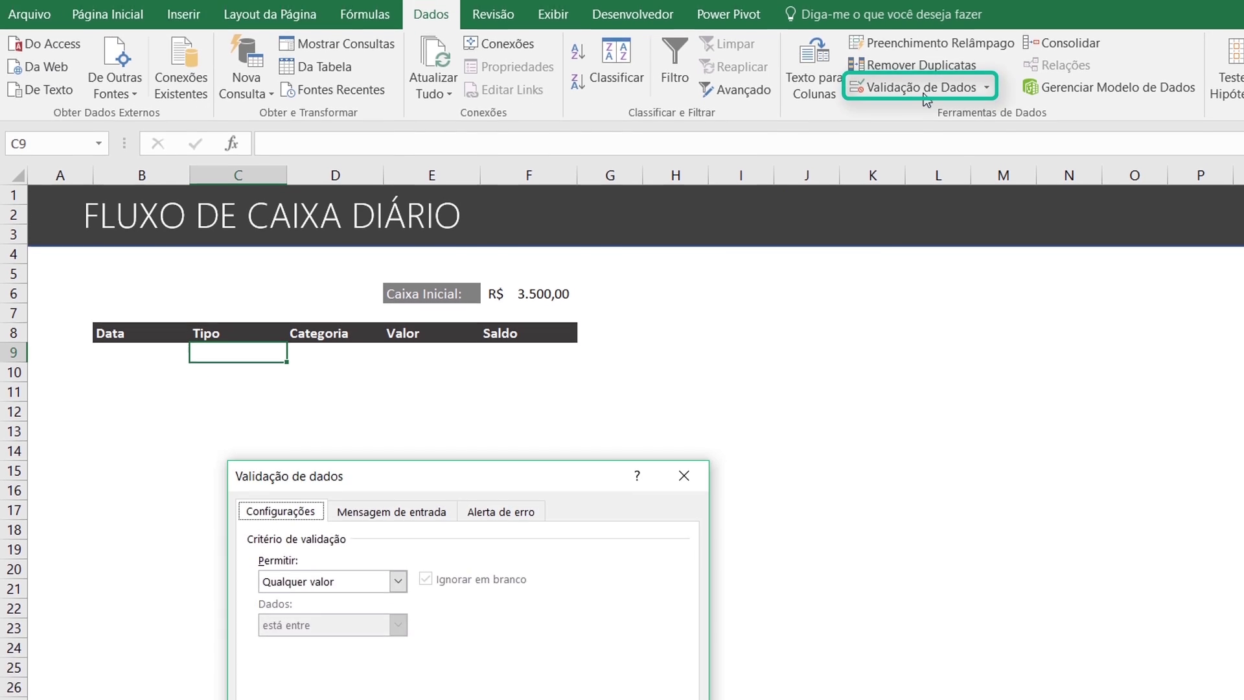
left_click_drag(444, 473, 461, 401)
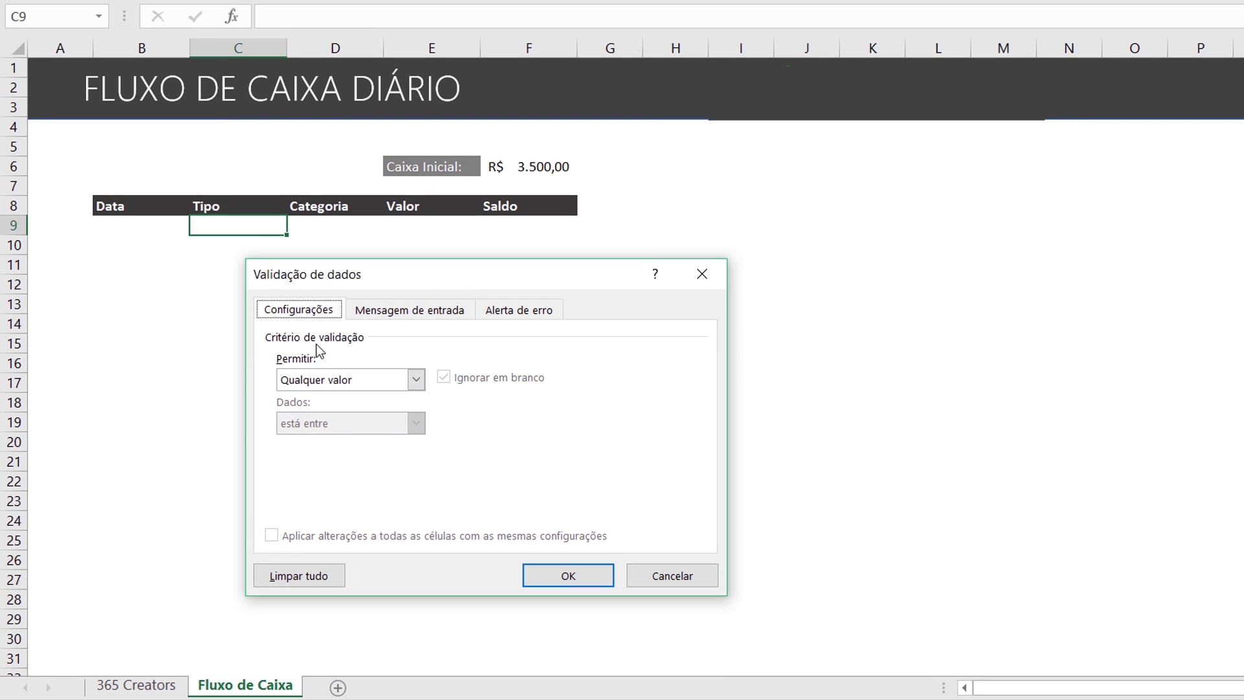
left_click(415, 380)
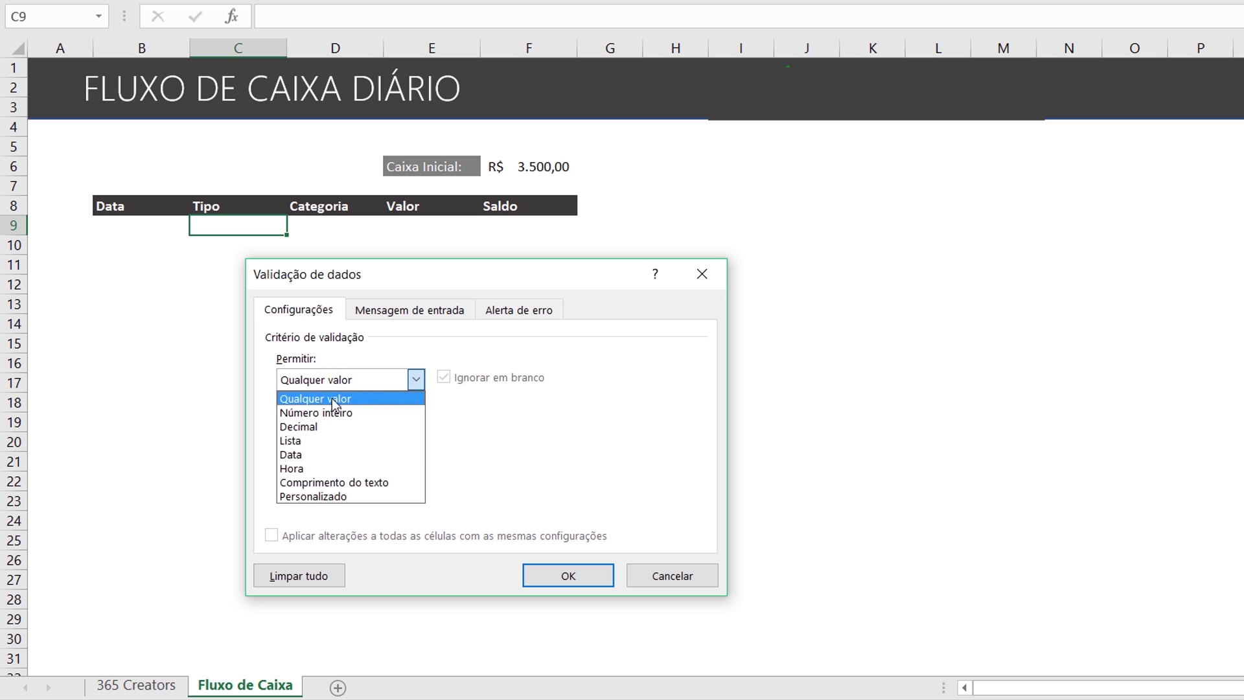
left_click(330, 441)
left_click(333, 466)
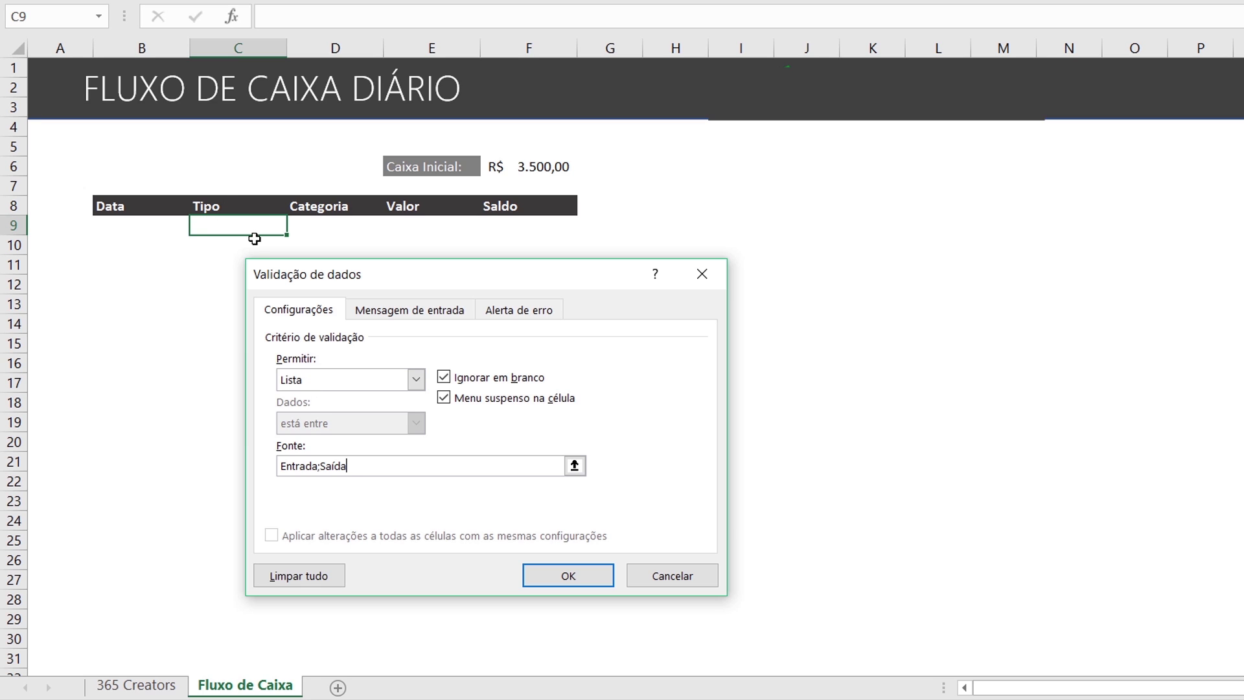
left_click_drag(318, 472, 233, 465)
left_click(319, 468)
left_click_drag(315, 470, 320, 462)
left_click(565, 577)
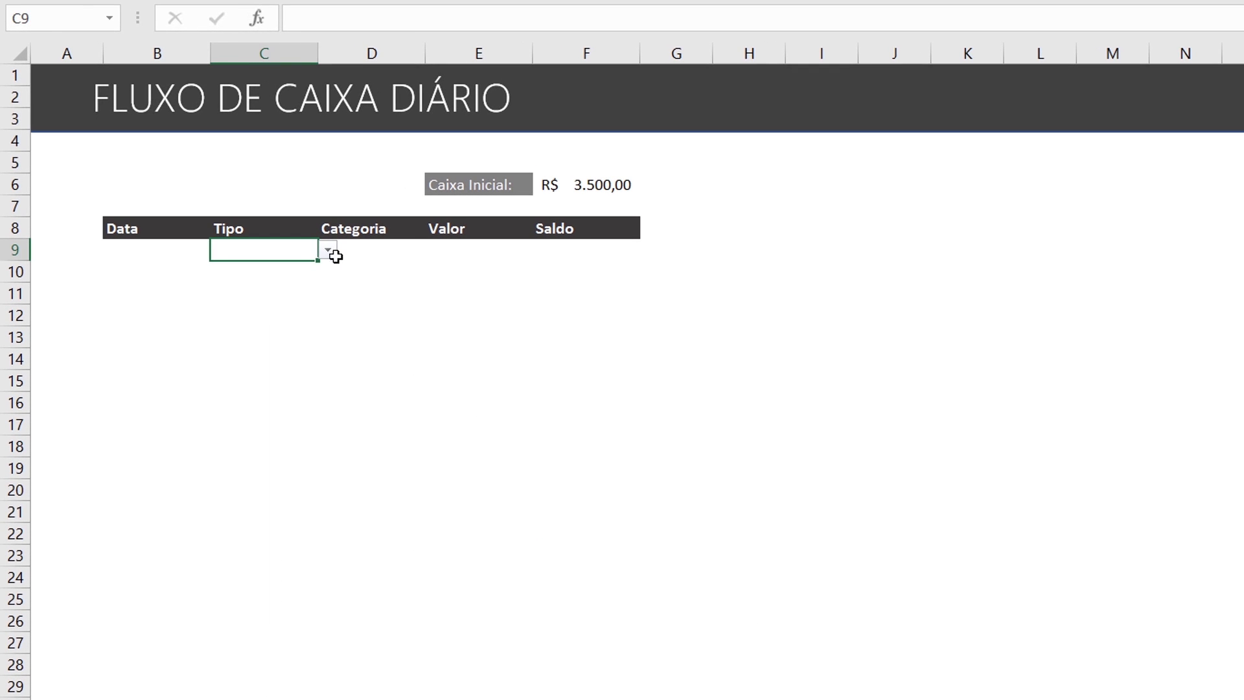
Try the dropdown list in C9 with Entrada, and set the cell to Saída
left_click(328, 252)
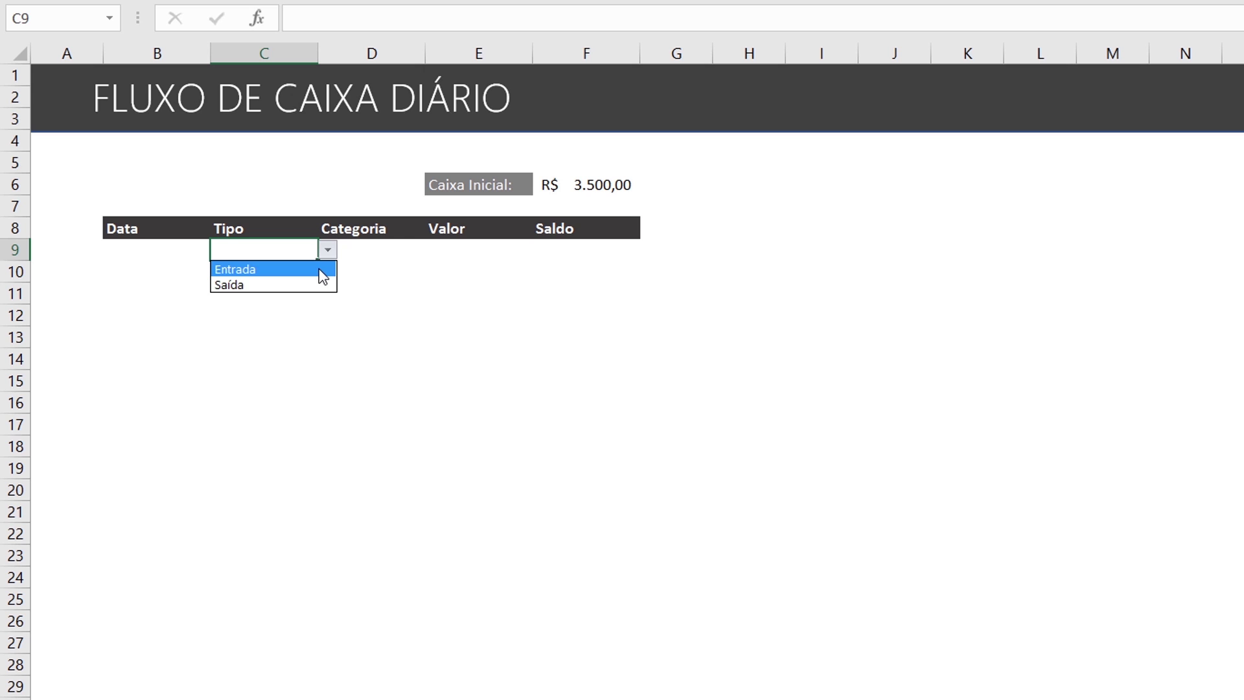
left_click(323, 269)
left_click(326, 252)
left_click(323, 285)
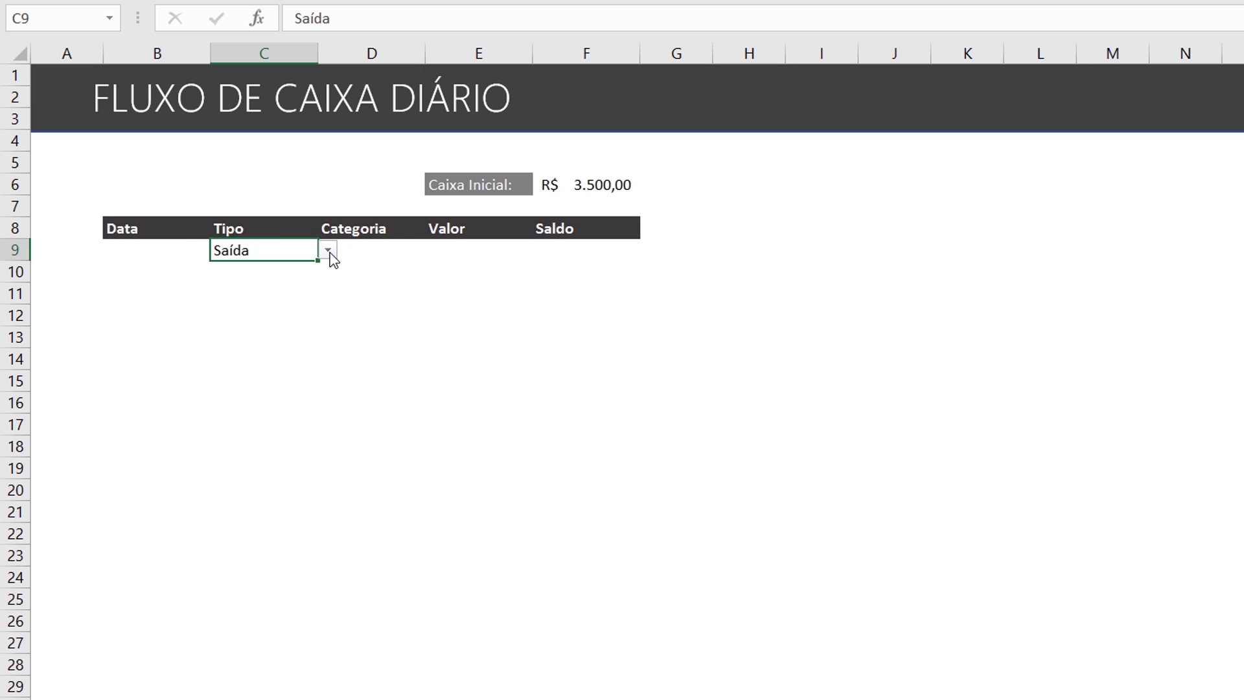
Enter the date 01/01/2017 in cell B9 of the Data column
left_click(188, 249)
type("01/01/2017")
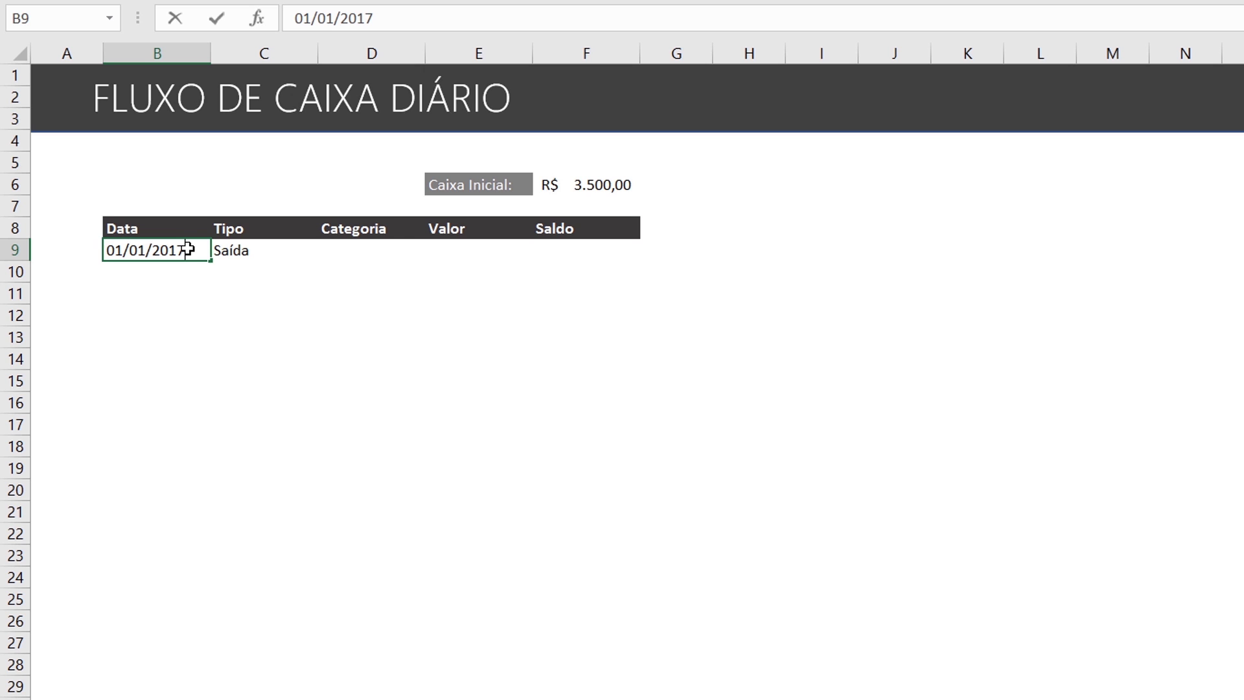
key("Tab")
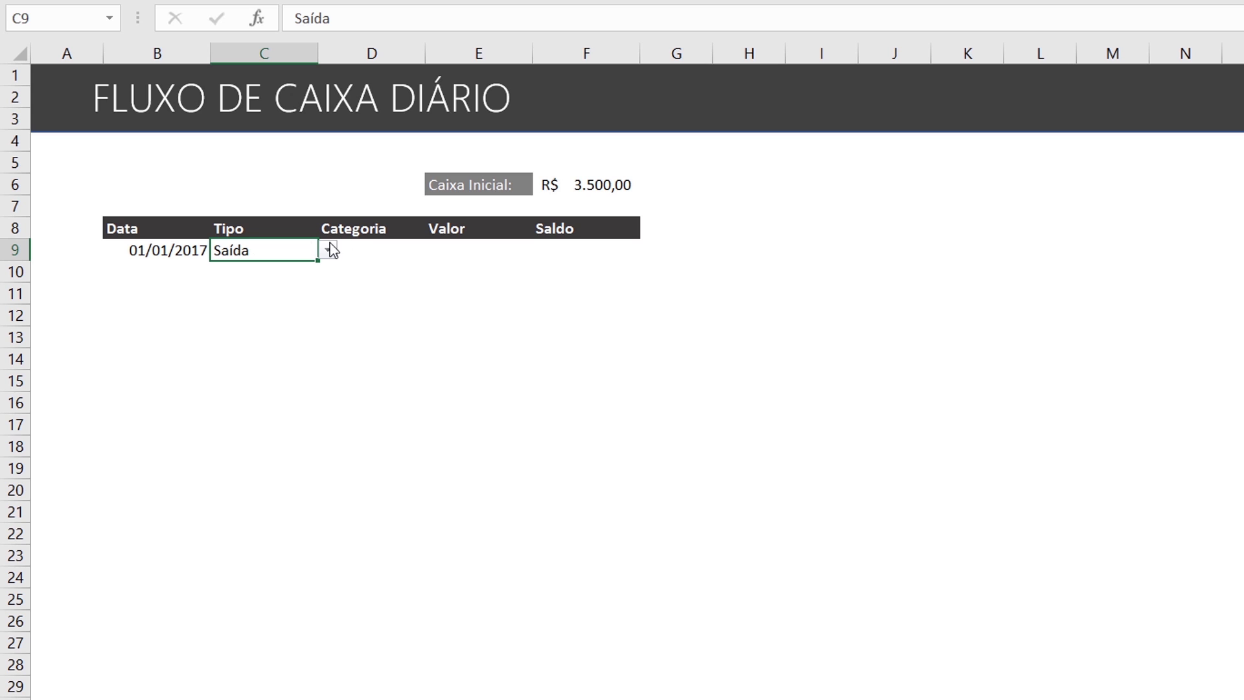
Switch to Notepad and copy the whole expense category list from Celular to Telefone Fixo
left_click(358, 247)
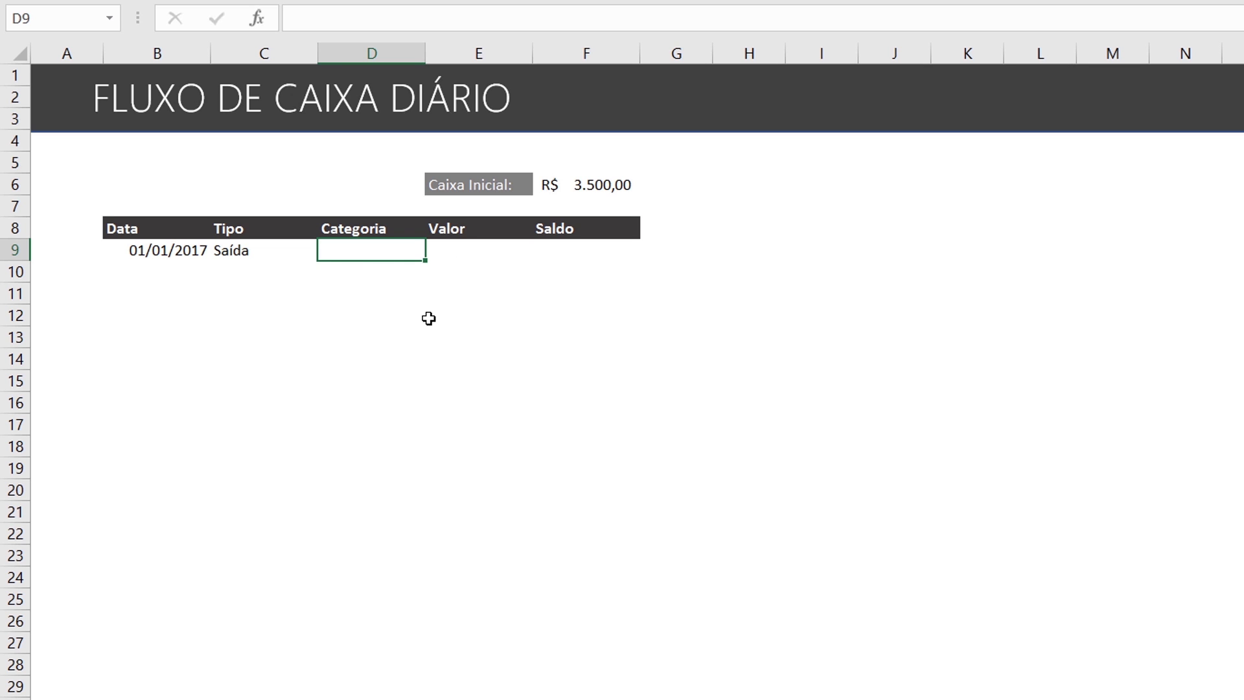
key("alt+Tab")
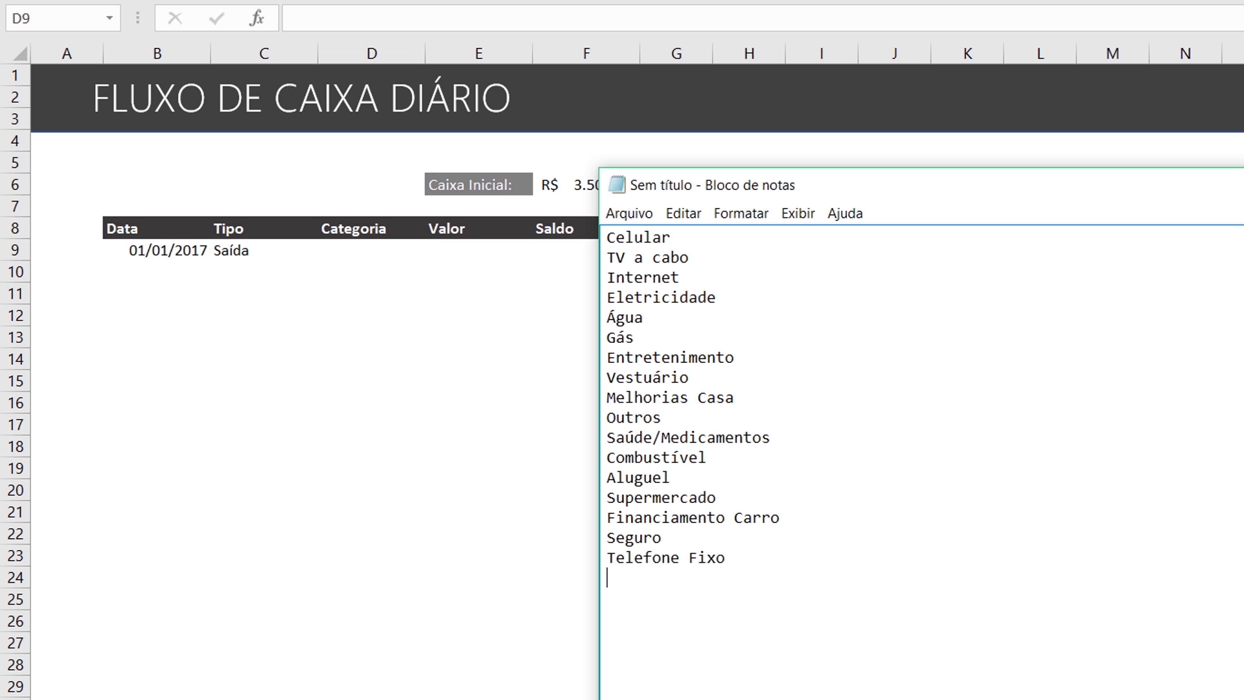
left_click_drag(796, 565, 601, 228)
key("ctrl+c")
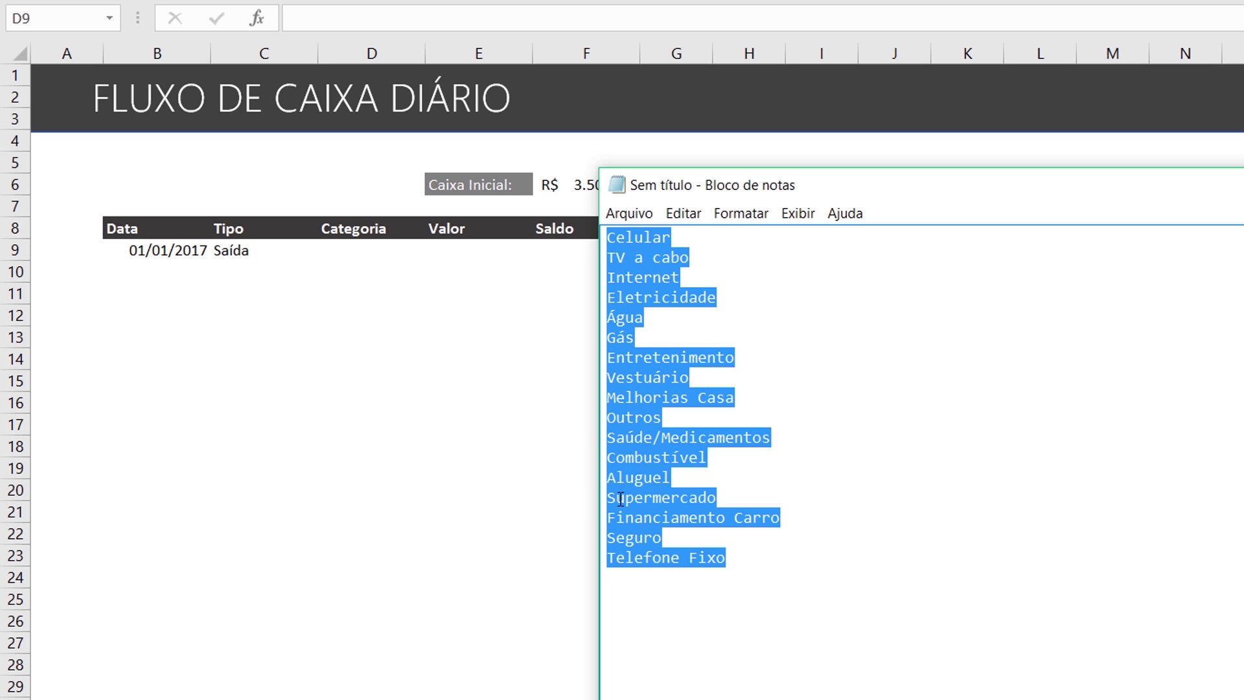
Return to the Excel workbook and add a new worksheet after Fluxo de Caixa
left_click(265, 583)
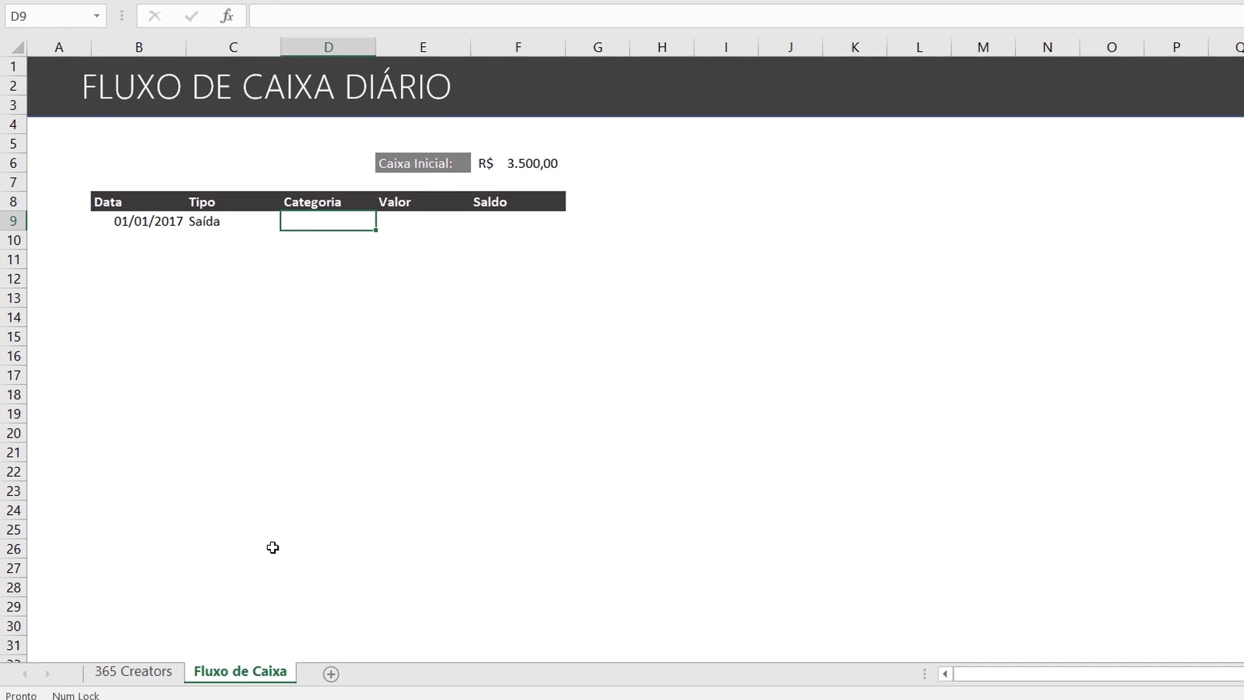
left_click(323, 670)
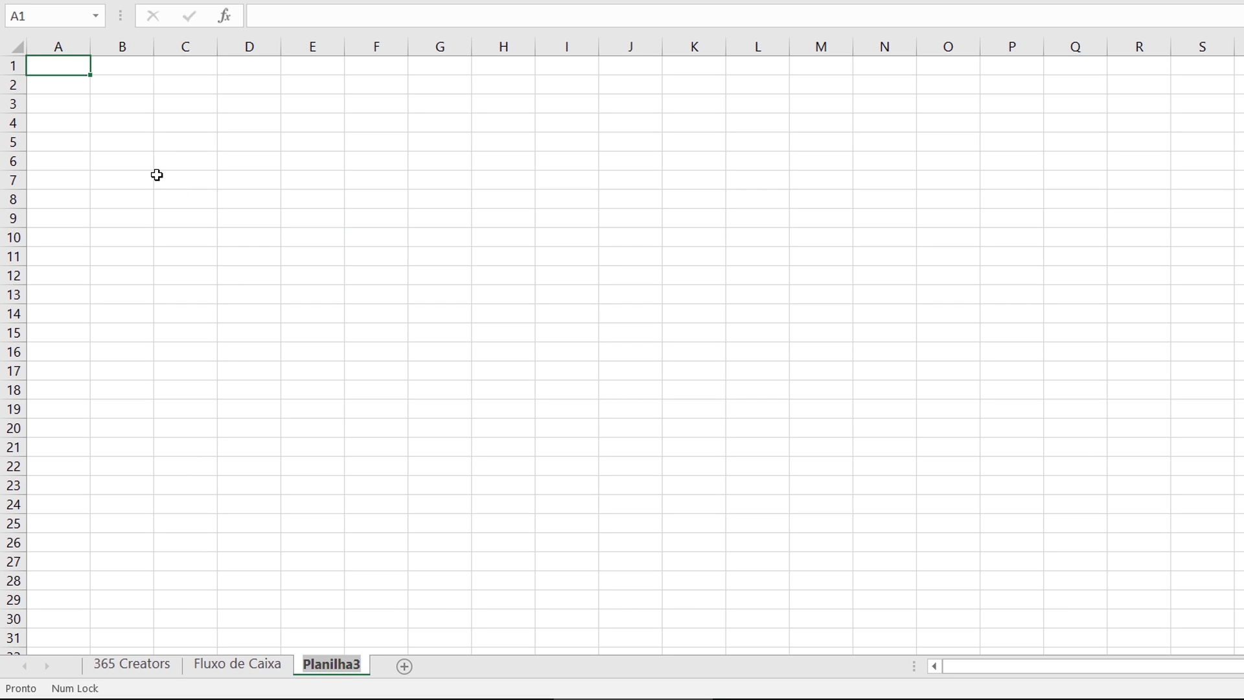
left_click(148, 143)
Check the options offered by the Tipo dropdown in C9 on the Fluxo de Caixa sheet
left_click(247, 668)
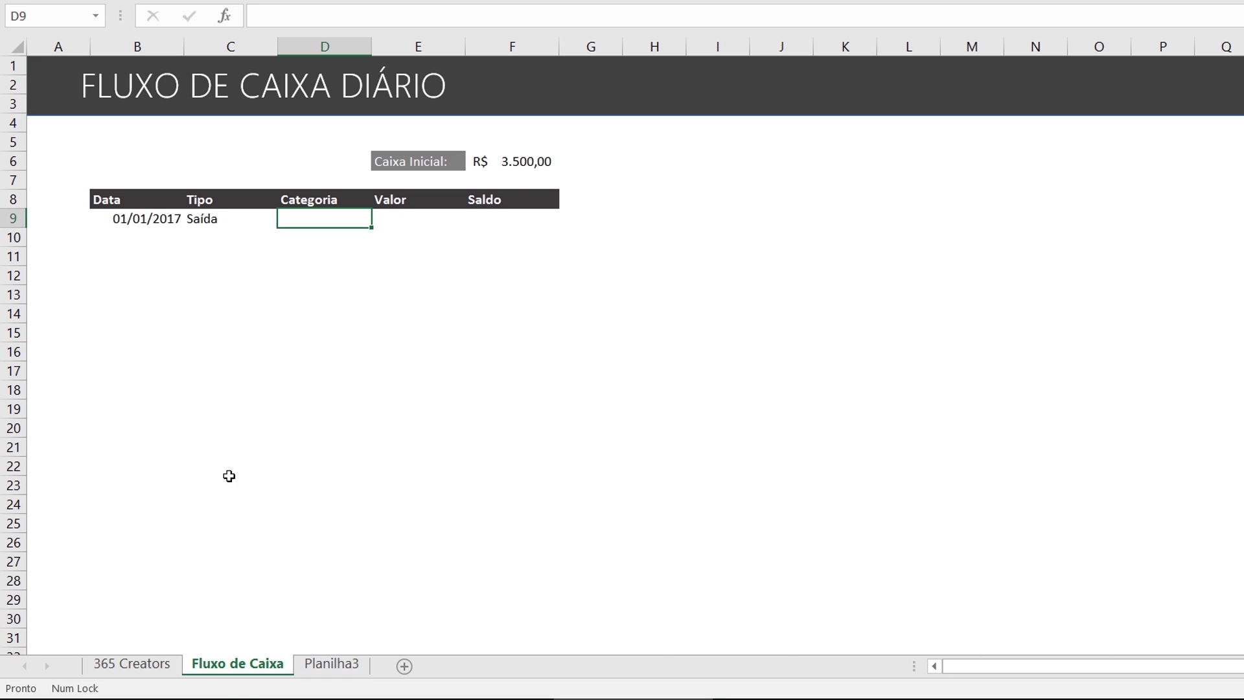
left_click(249, 214)
left_click(286, 218)
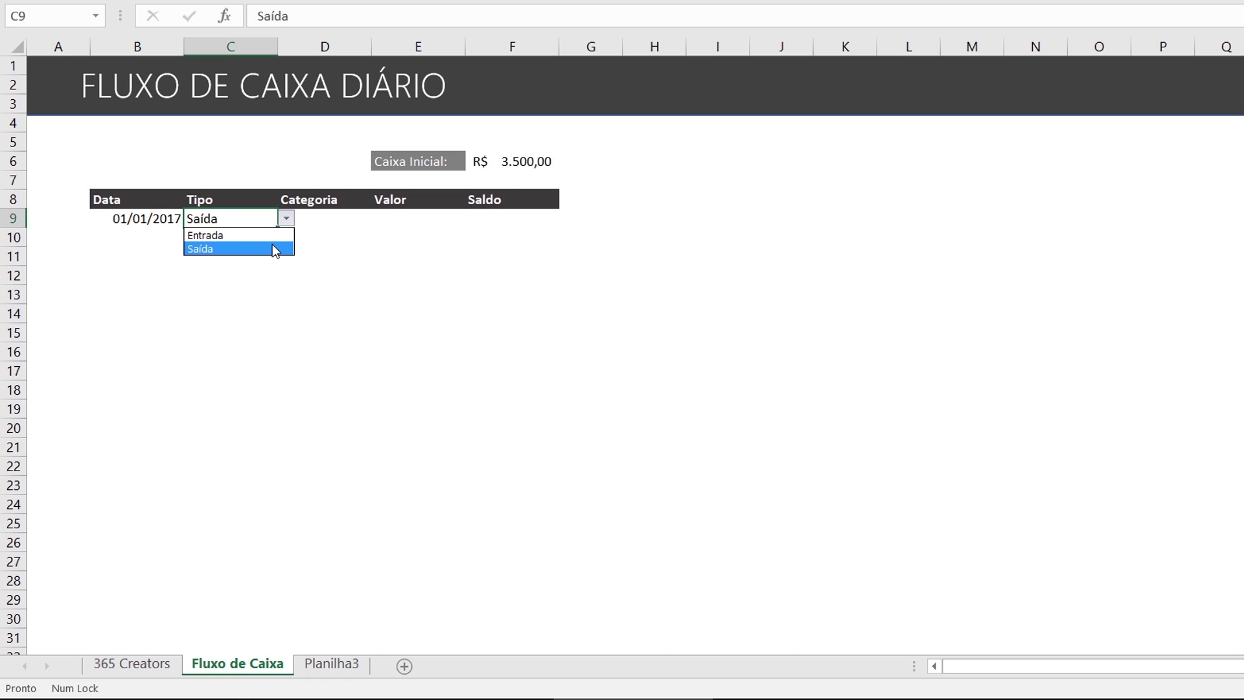
key("Escape")
Paste the expense categories into the new sheet starting at C5 and autofit column C
left_click(342, 669)
left_click(157, 142)
key("ctrl+v")
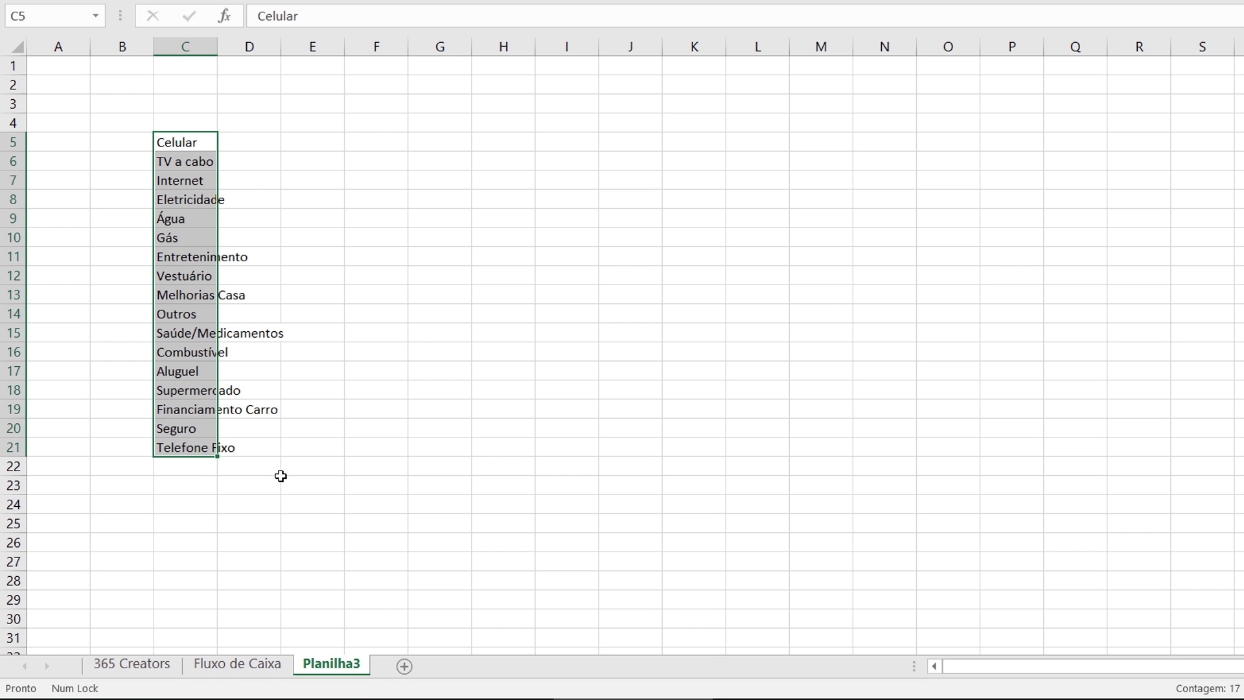
double_click(226, 51)
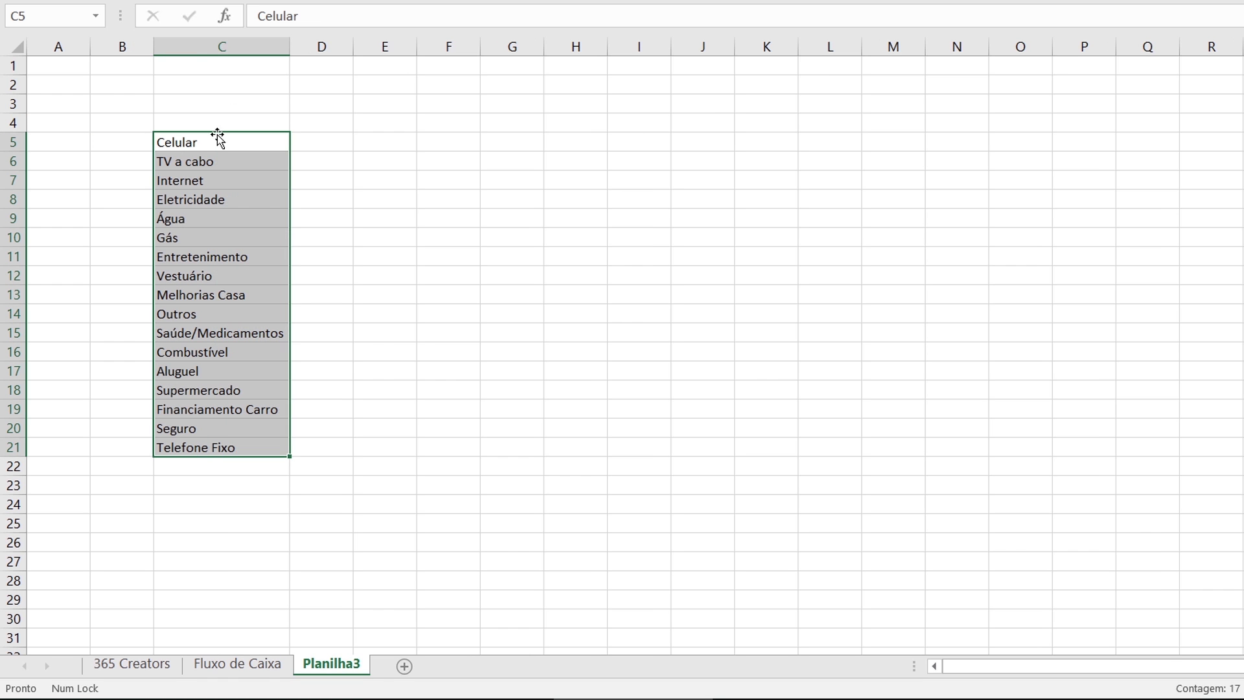
Enter the header Saída in C4 and format it in bold white text on a dark fill
left_click(226, 125)
type("Saída")
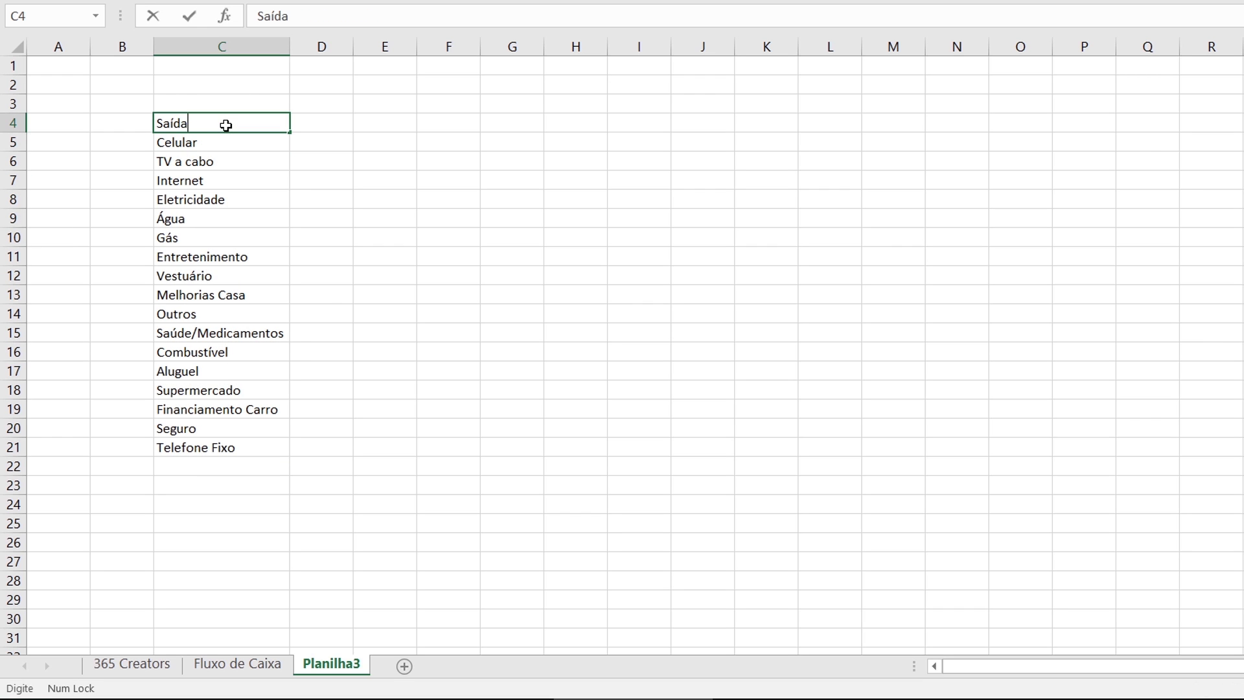
key("ctrl+Return")
key("ctrl+n")
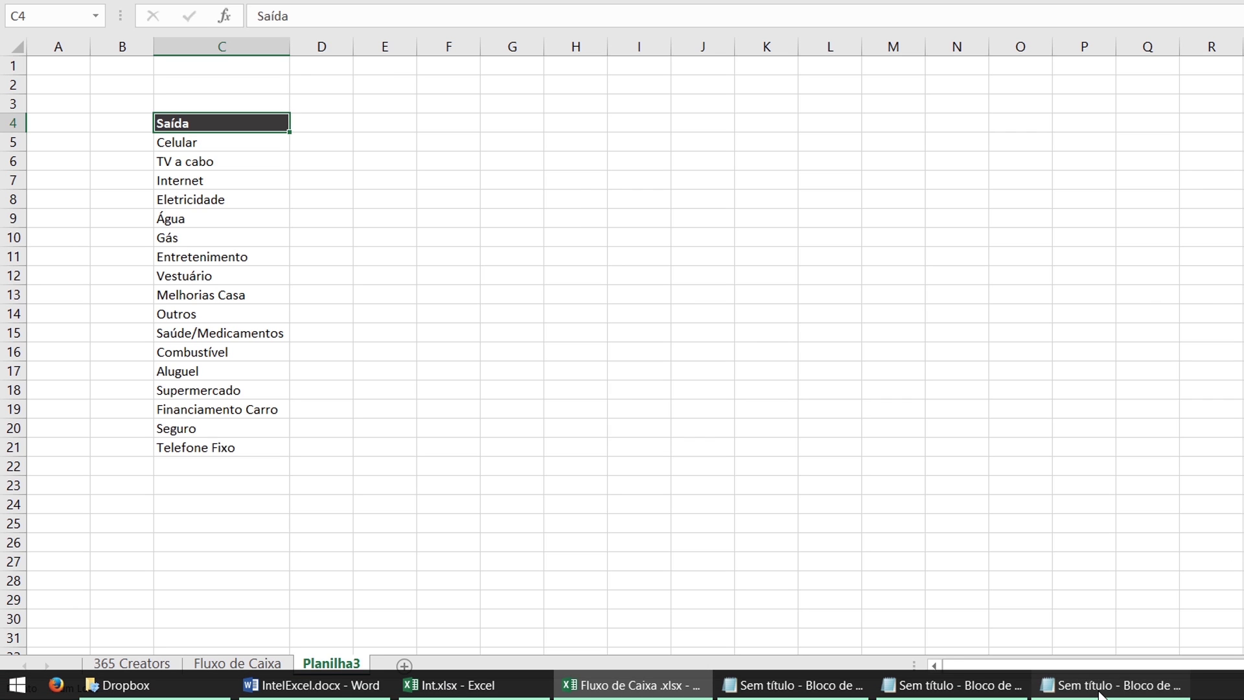
Copy the income categories Salário, Comissões and Bônus from the other Notepad window and paste them starting at B5
left_click(1100, 693)
key("ctrl+a")
key("alt+Tab")
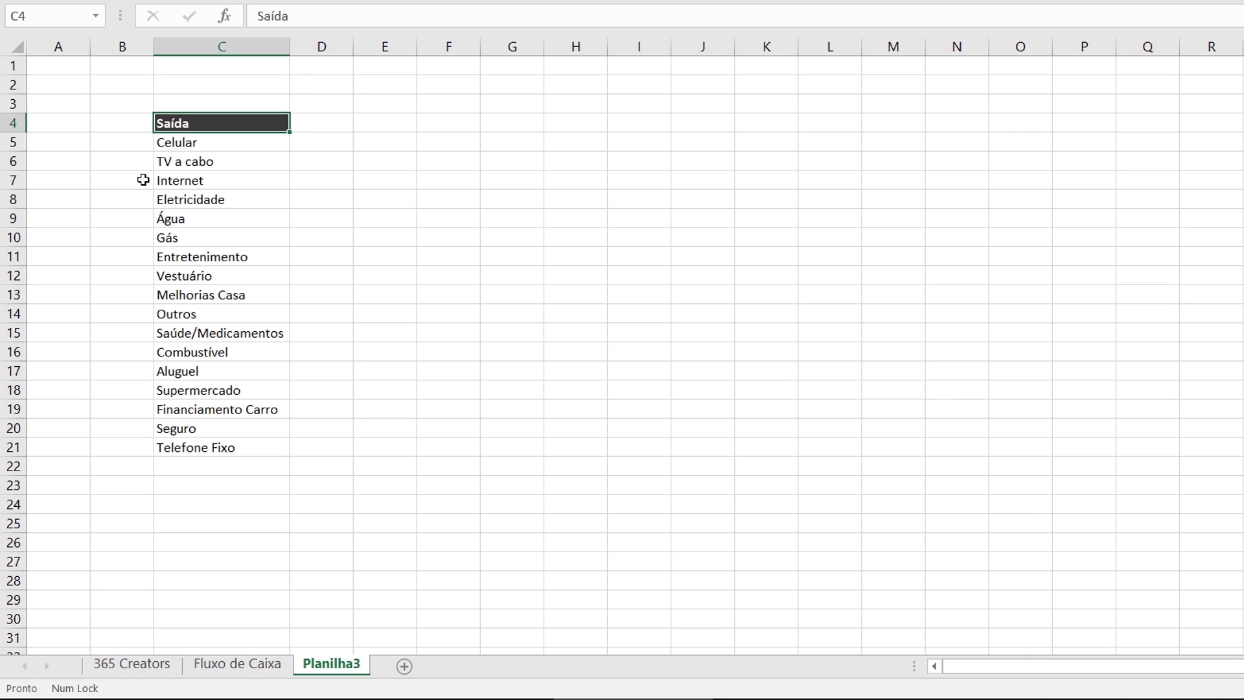
left_click(130, 146)
key("ctrl+v")
Copy the formatted Saída header to B4, change its text to Entrada and autofit column B
left_click(171, 123)
key("ctrl+c")
left_click(137, 121)
key("ctrl+v")
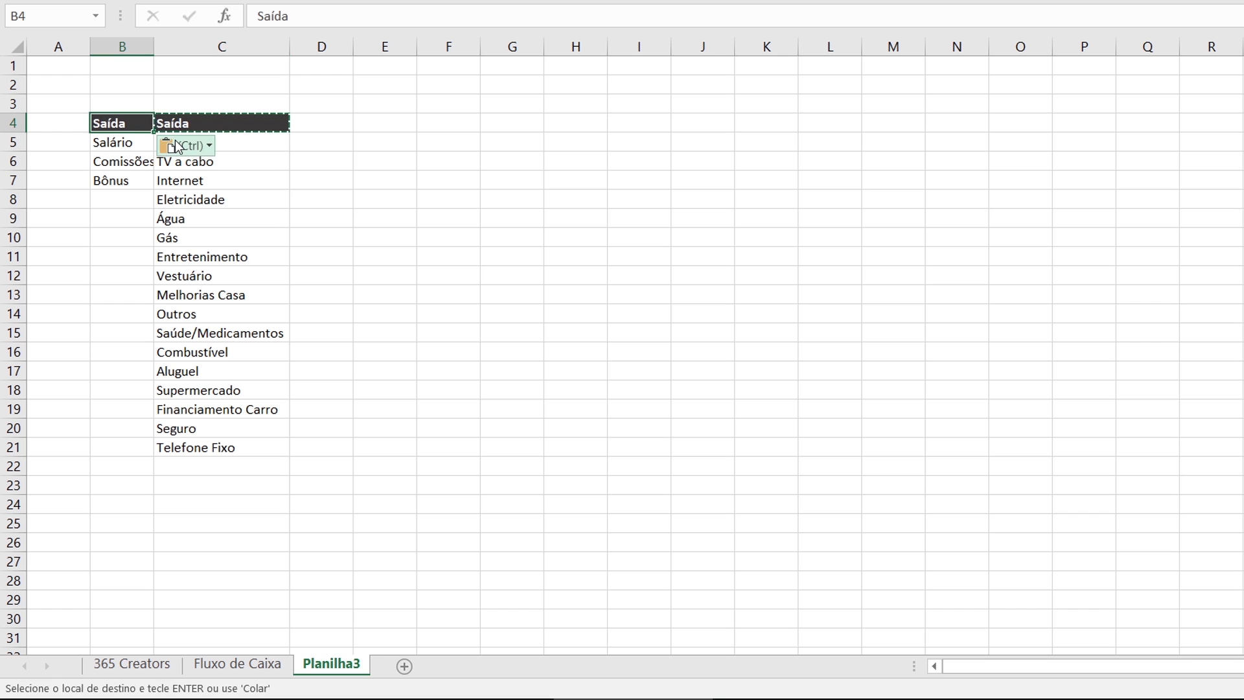
type("Entrada")
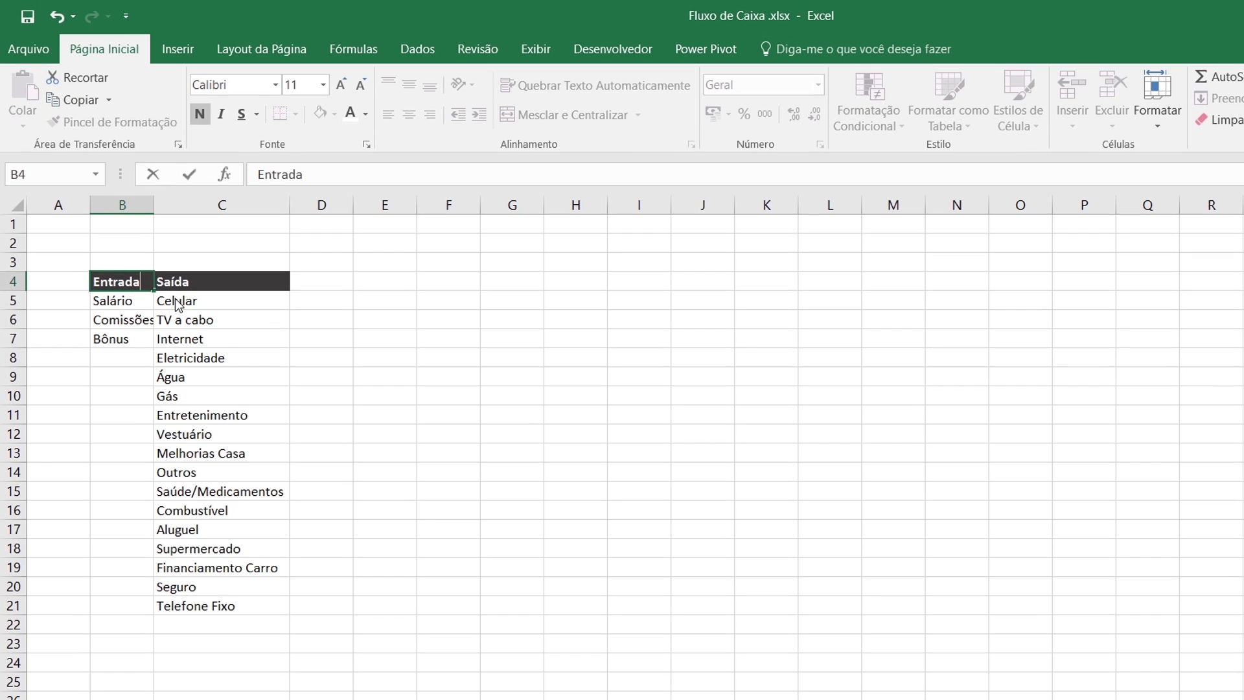
key("Return")
double_click(154, 201)
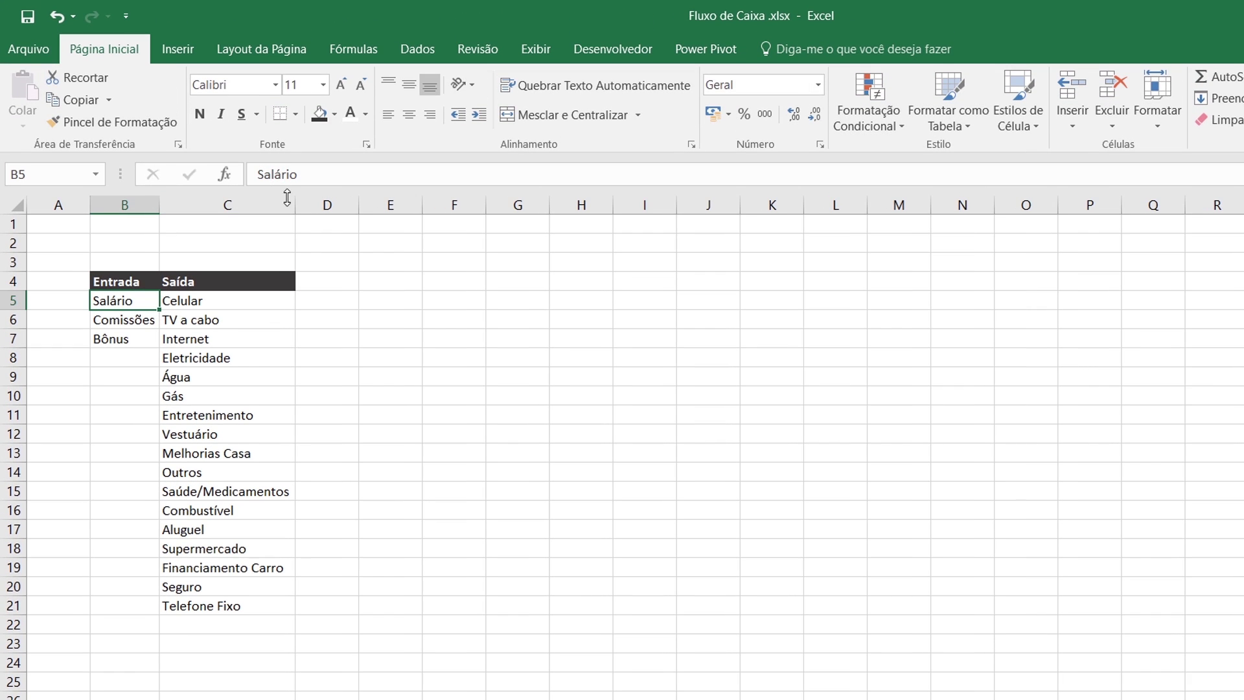
Set the Tipo cell C9 on Fluxo de Caixa to Entrada and select the matching categories B5:B7 on the lists sheet
left_click(243, 699)
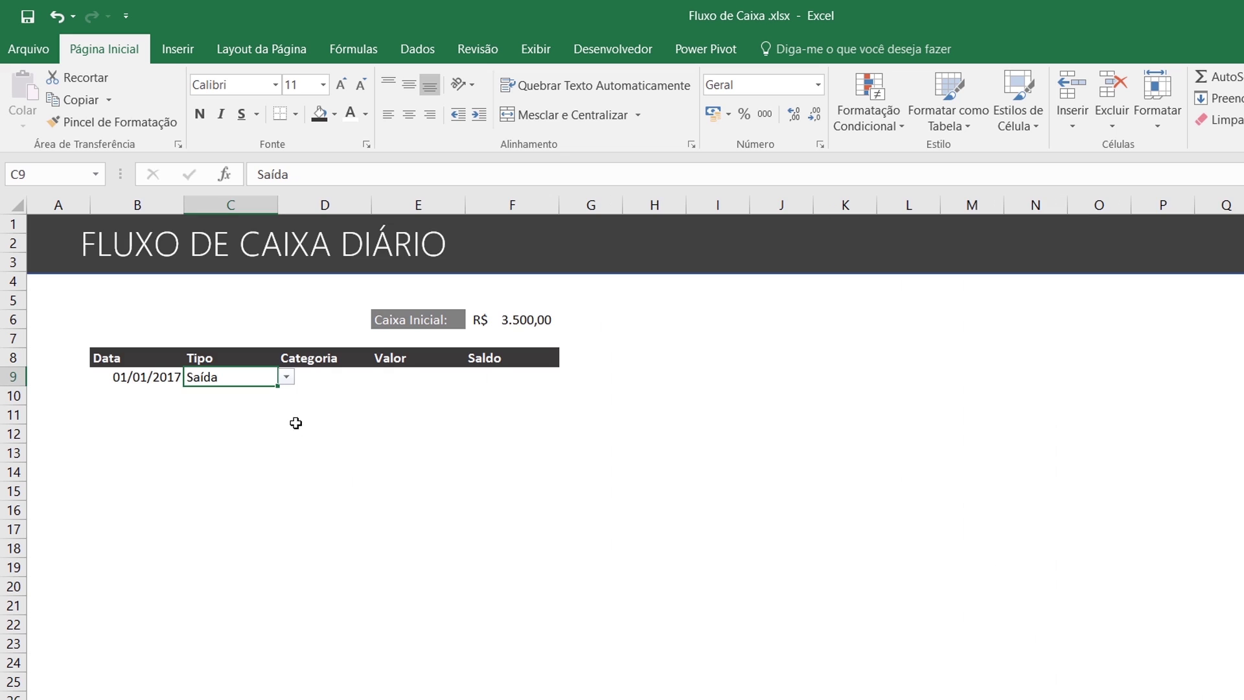
left_click(313, 376)
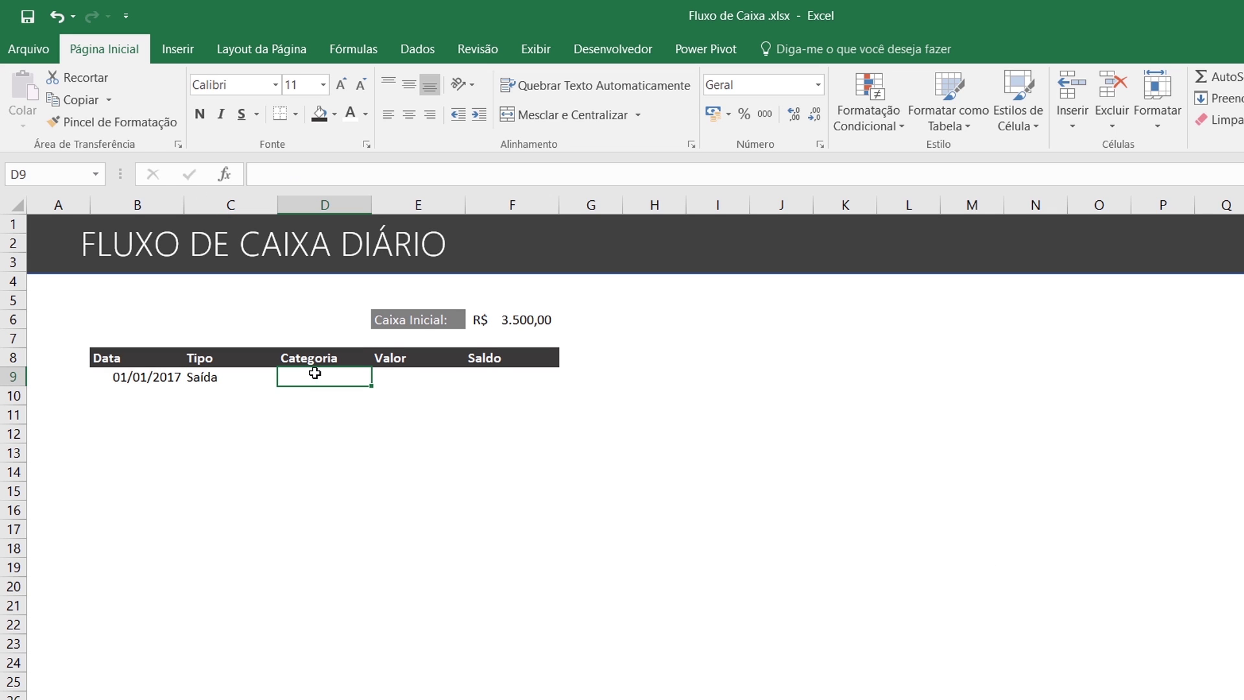
left_click(231, 377)
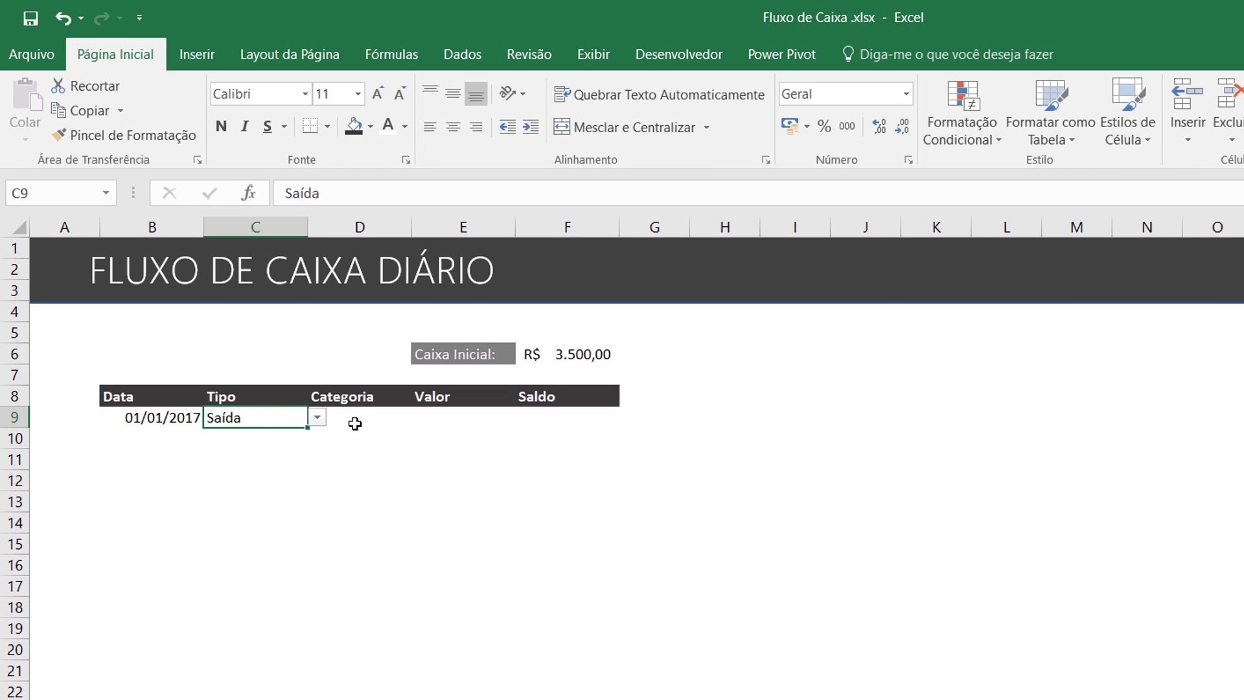
left_click(357, 422)
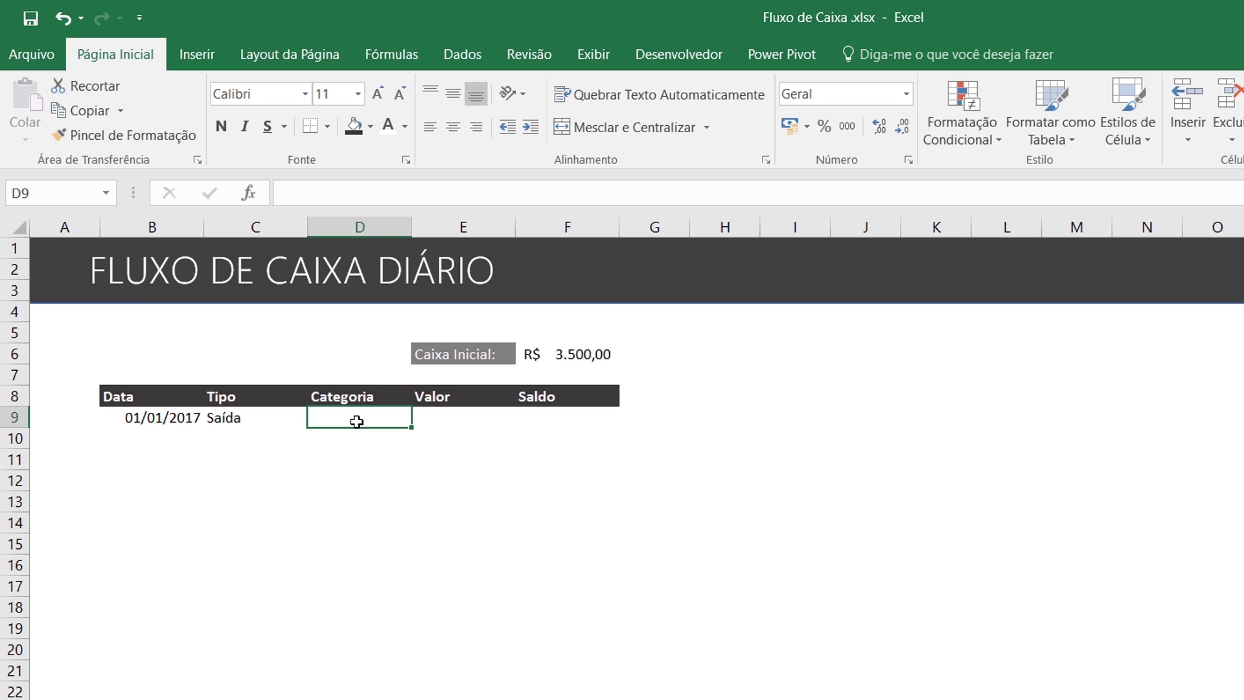
left_click(245, 417)
left_click(315, 423)
left_click(305, 437)
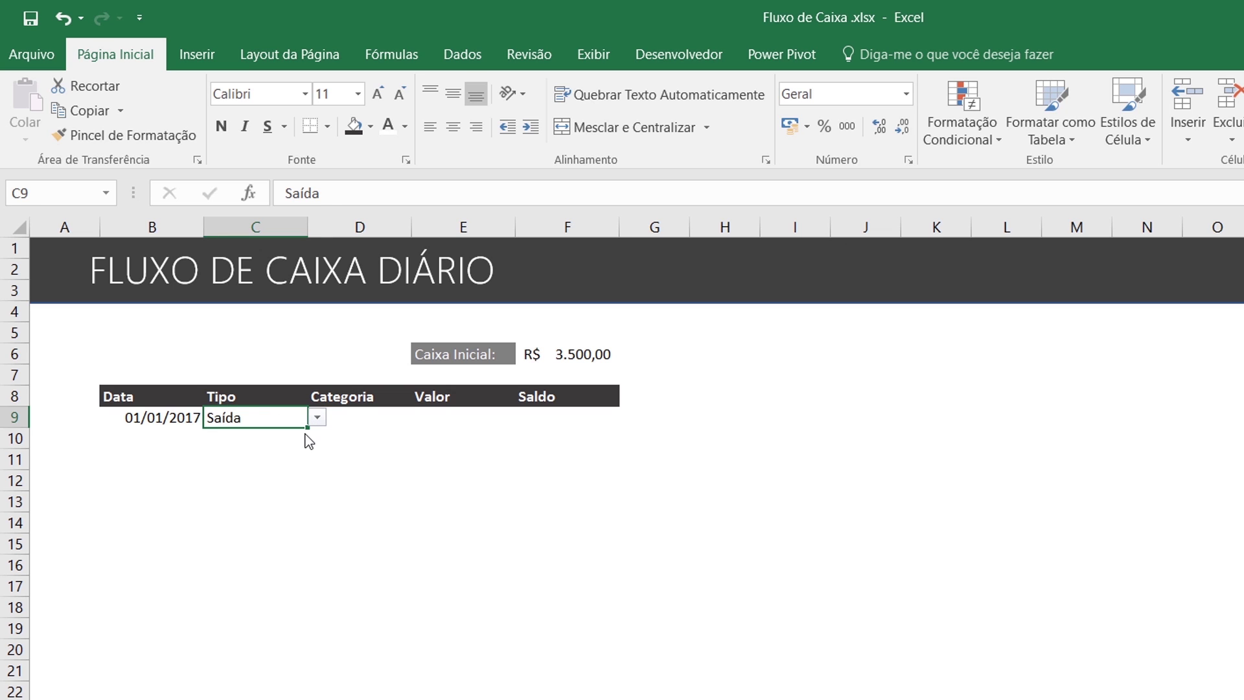
left_click(358, 414)
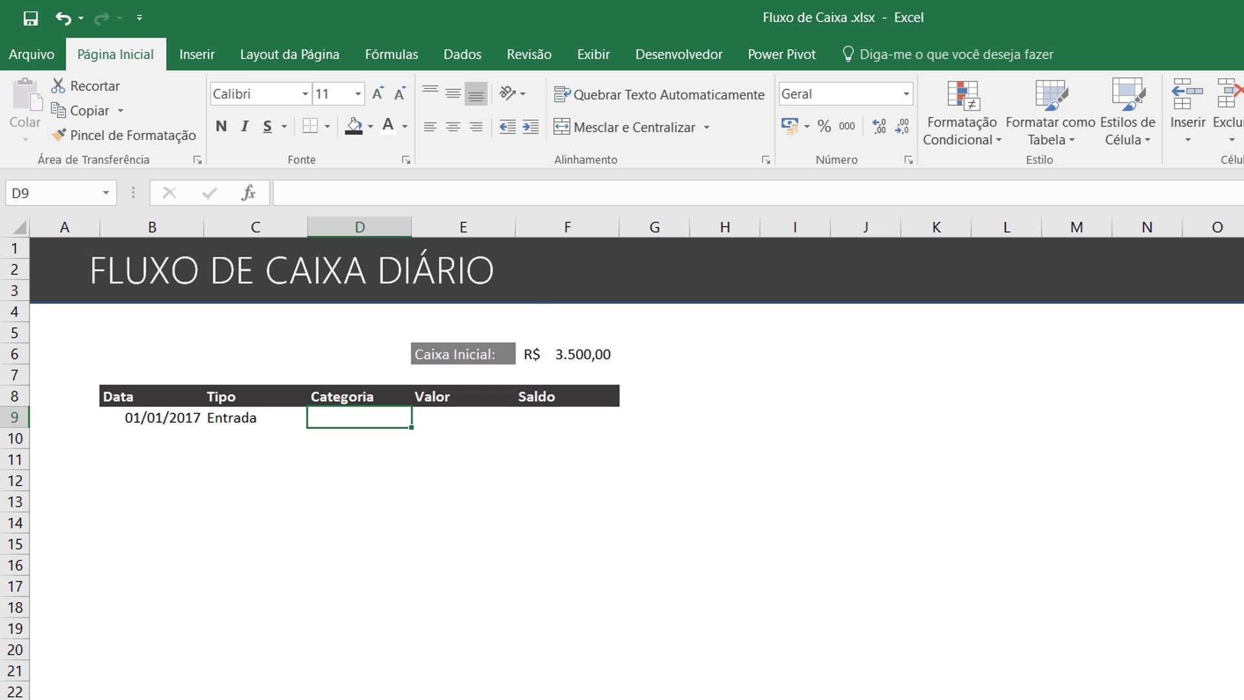
key("ctrl+Page_Down")
left_click_drag(146, 334, 144, 375)
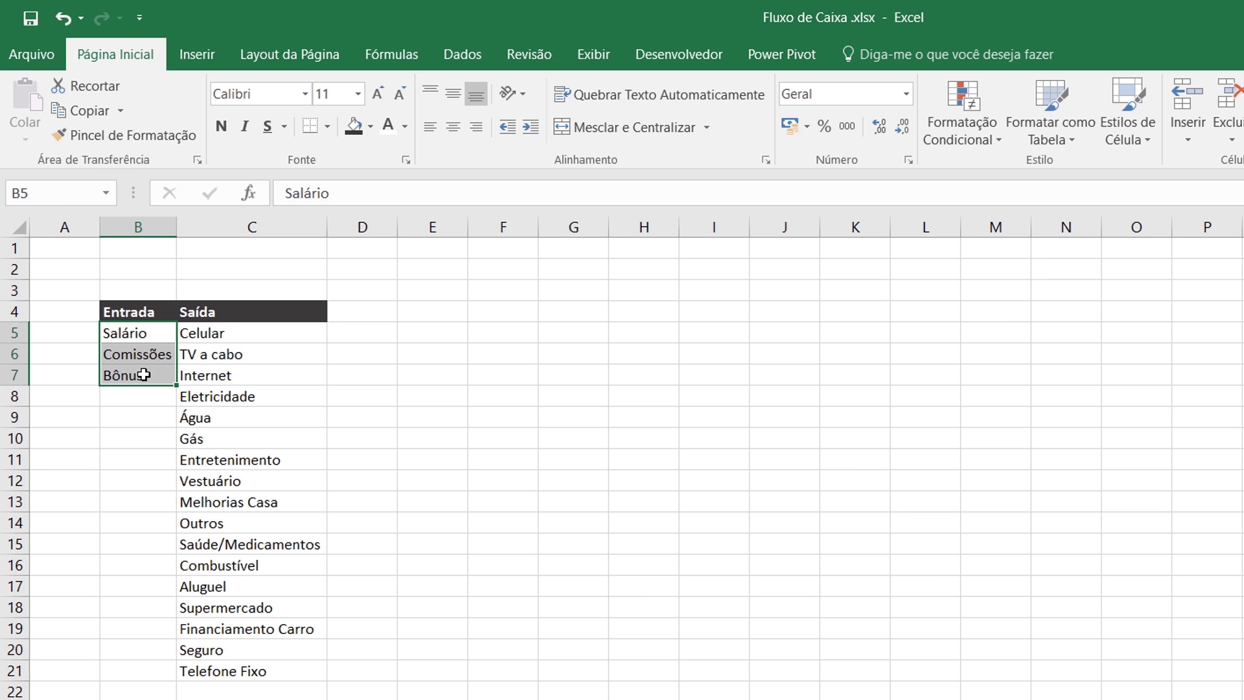
Set the Tipo cell C9 to Saída and select the matching categories C5:C21 on the lists sheet
key("ctrl+Page_Up")
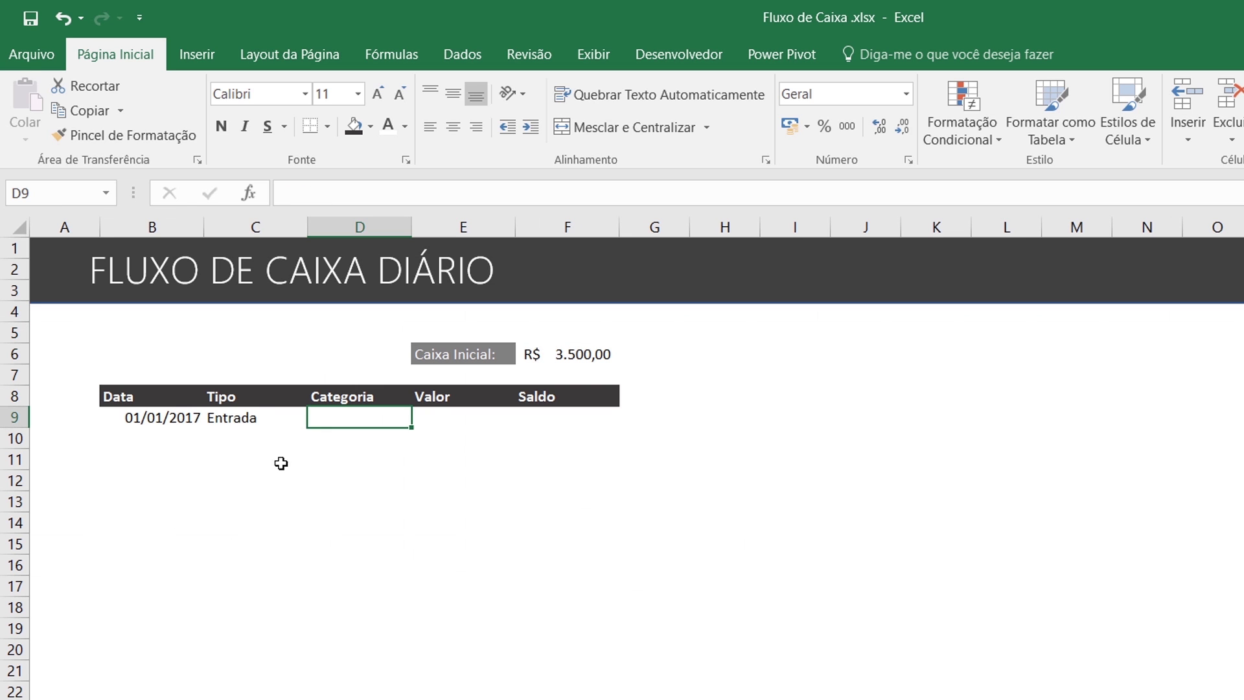
left_click(251, 410)
left_click(317, 417)
left_click(321, 449)
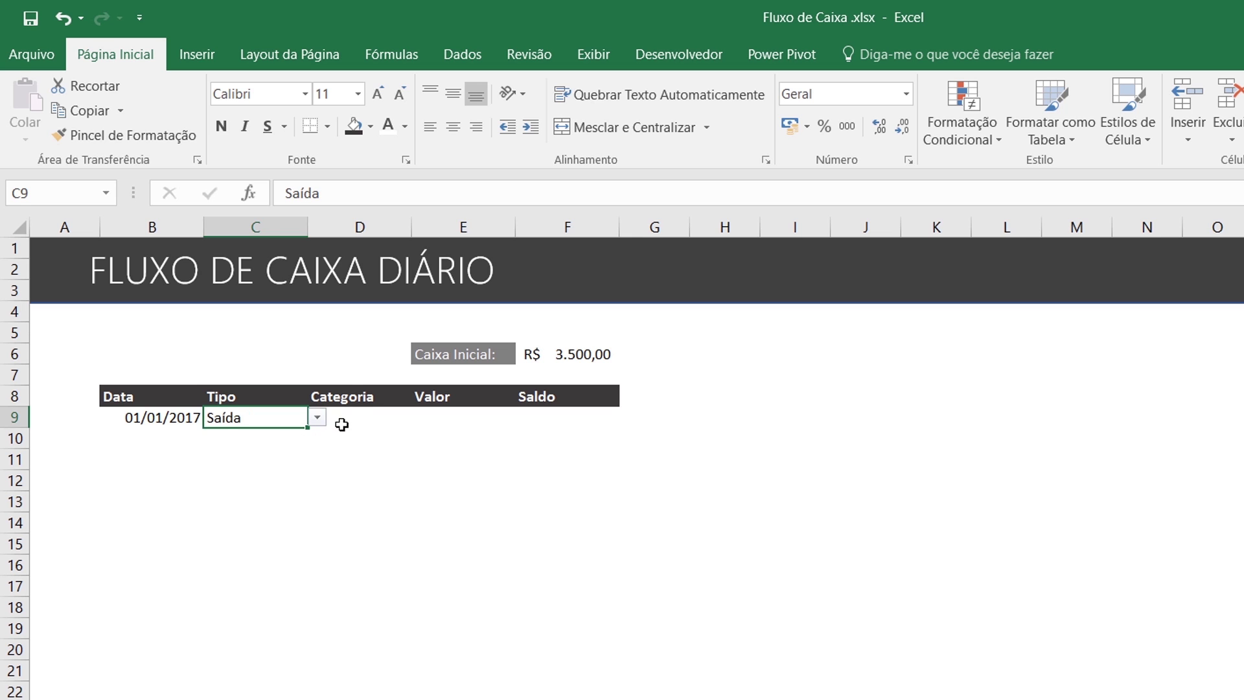
left_click(353, 415)
key("ctrl+Page_Down")
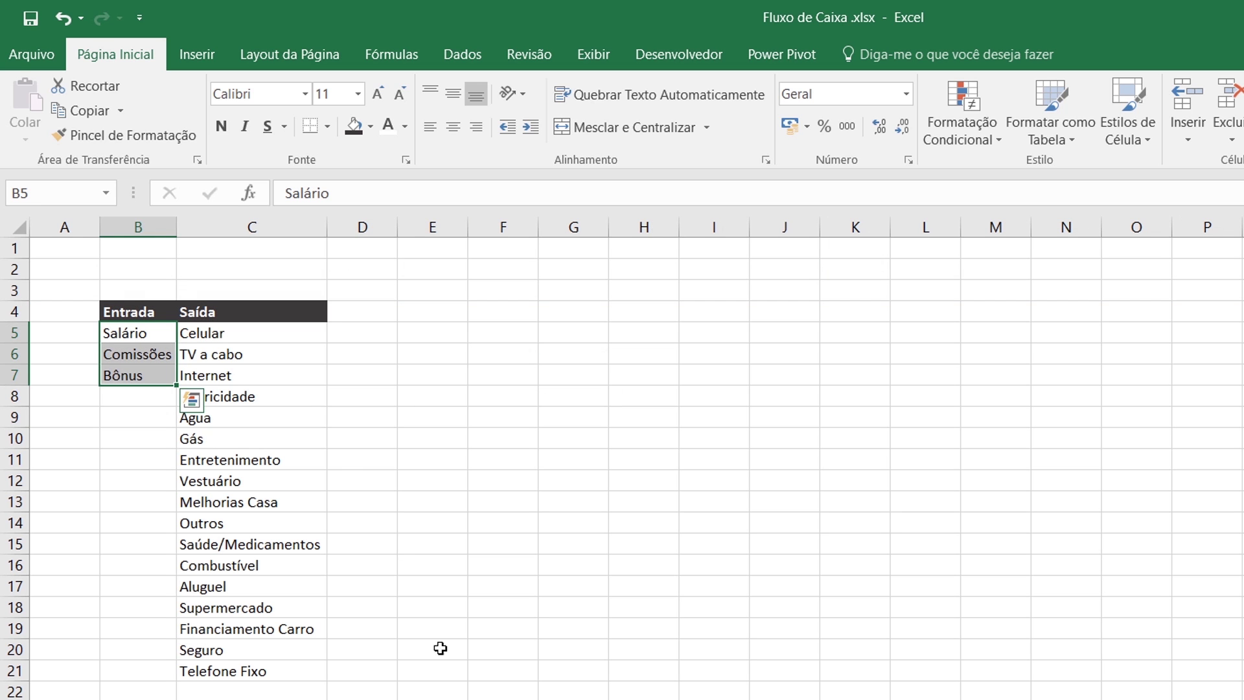
left_click_drag(253, 332, 248, 674)
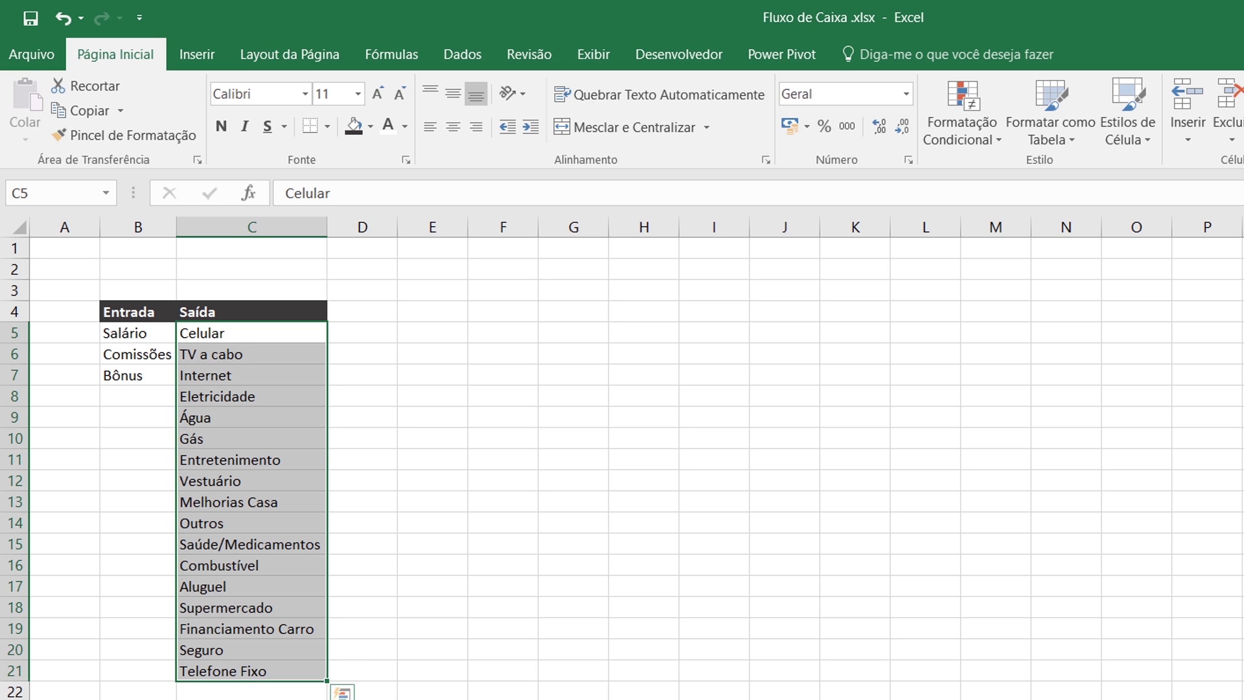
Set the Tipo cell C9 on the Fluxo de Caixa sheet to Entrada and check its dropdown options
key("ctrl+Page_Up")
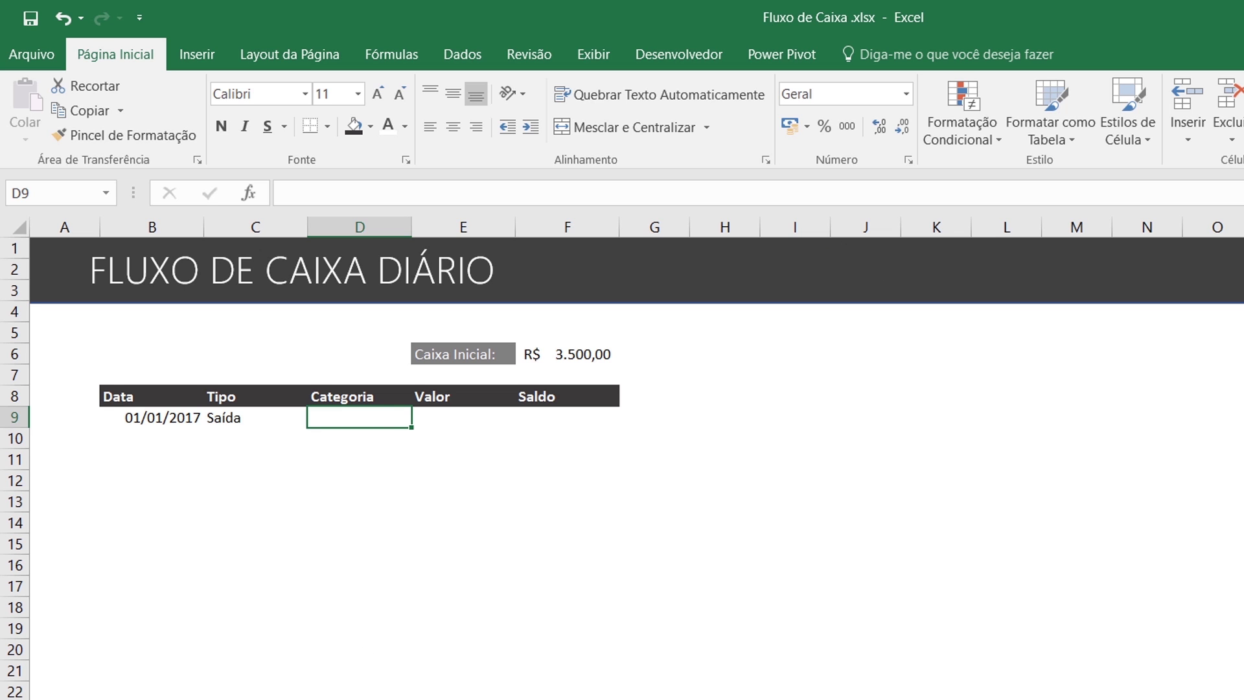
key("ctrl+Page_Down")
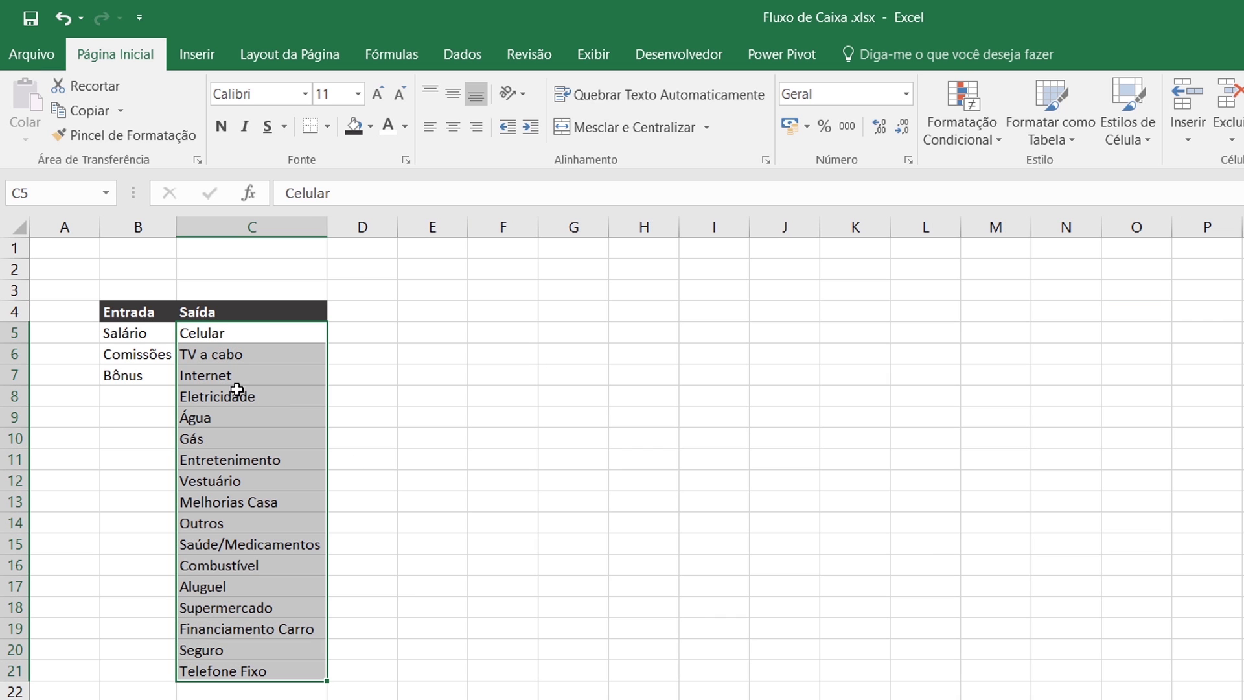
key("ctrl+Page_Up")
left_click(241, 418)
left_click(319, 420)
left_click(315, 432)
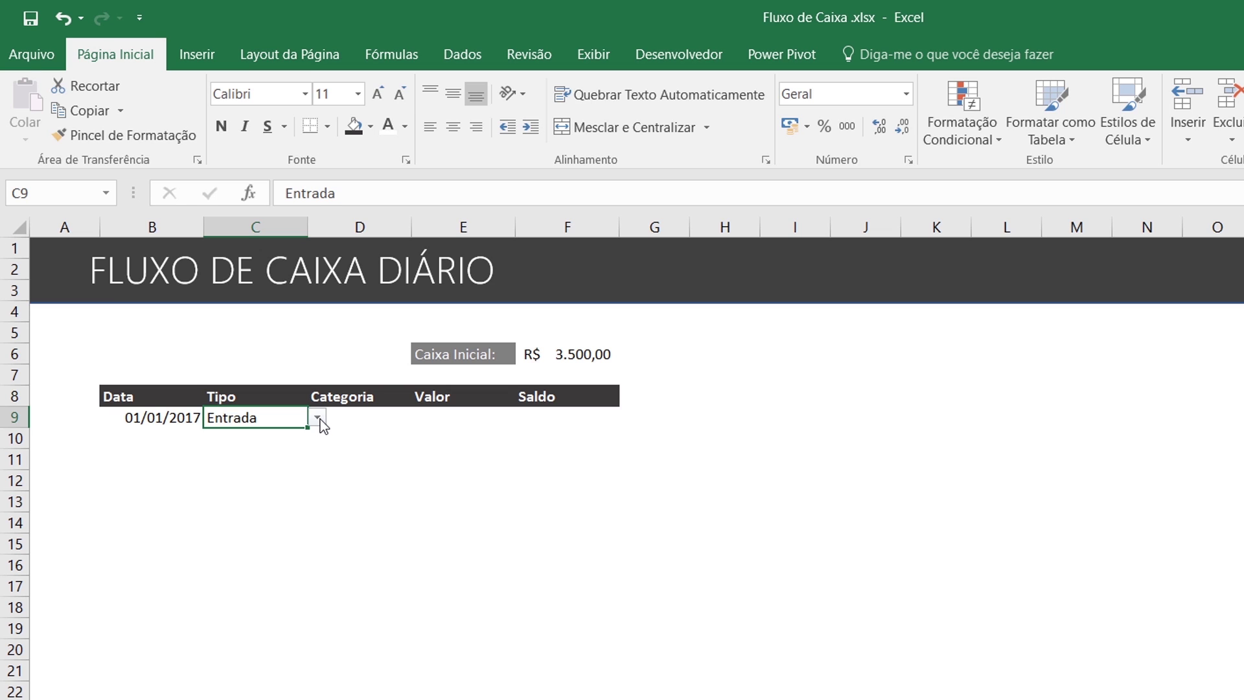
left_click(357, 415)
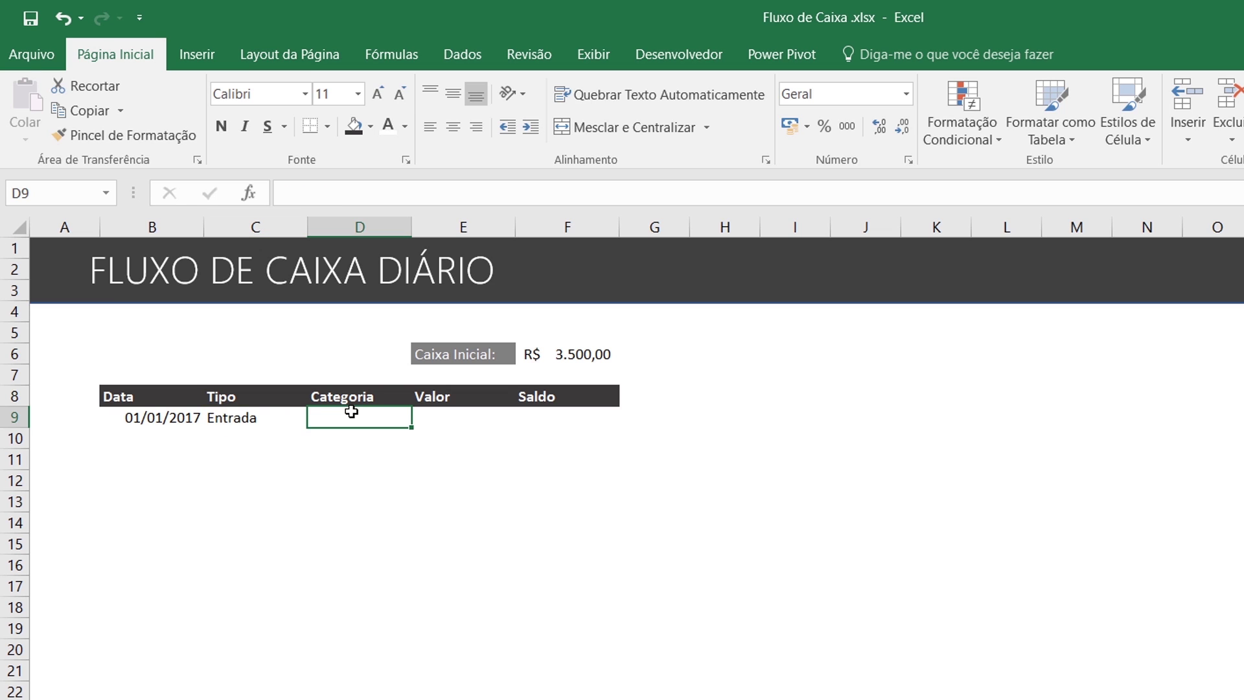
left_click(280, 416)
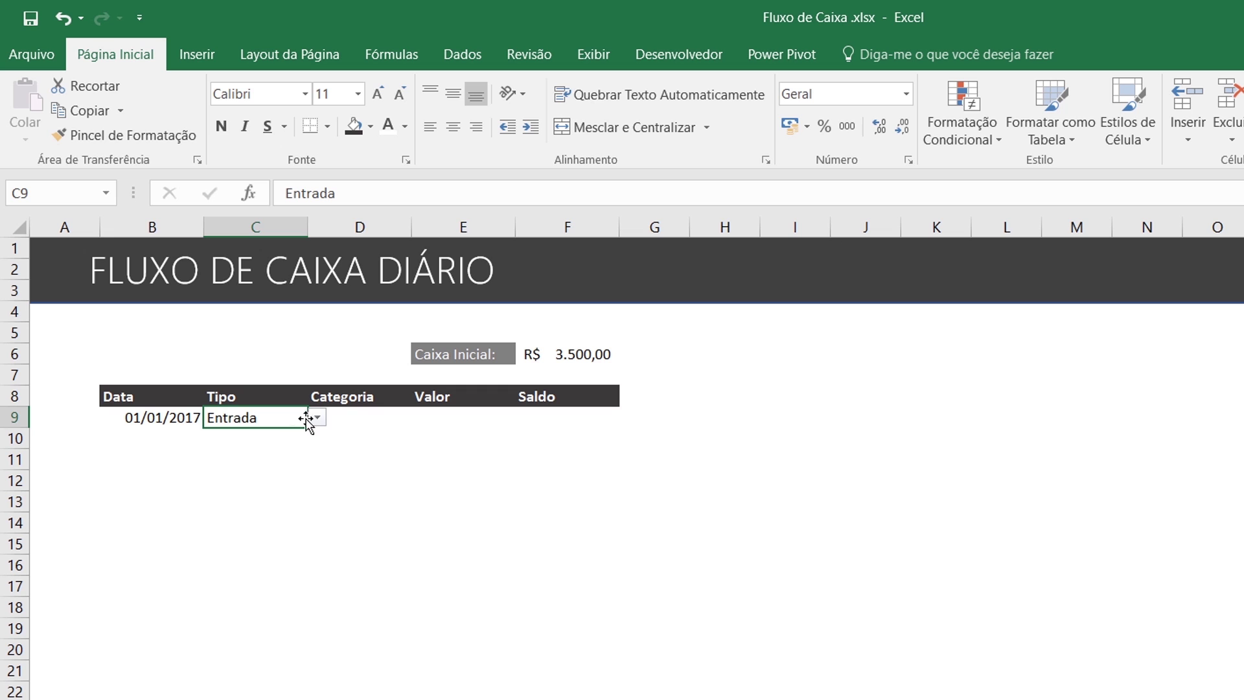
left_click(317, 418)
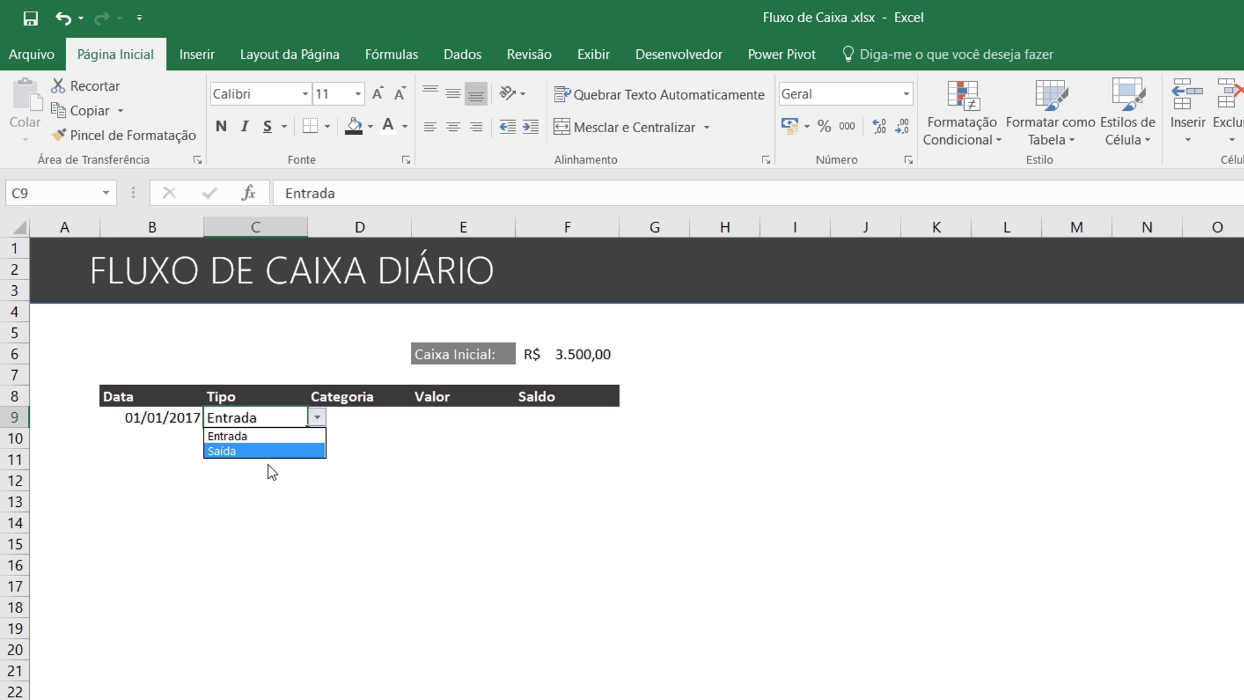
key("Escape")
Rename the worksheet that holds the Entrada and Saída category lists
key("ctrl+Page_Down")
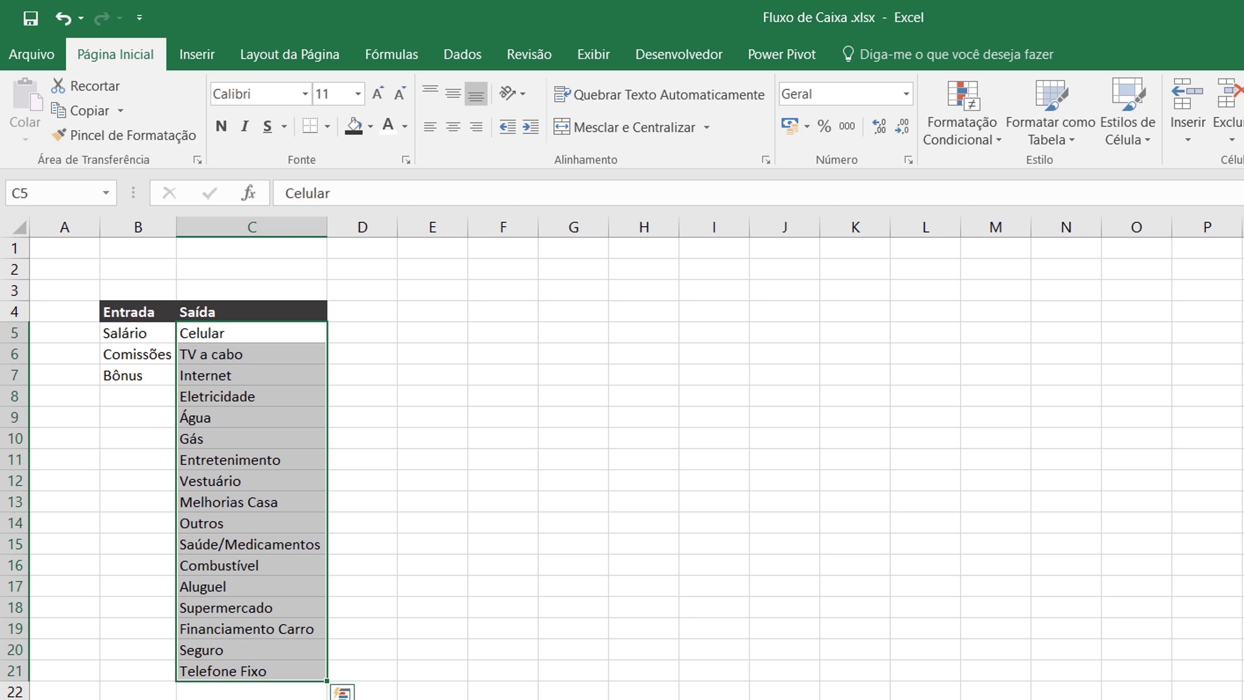
key("alt+h")
key("o")
key("r")
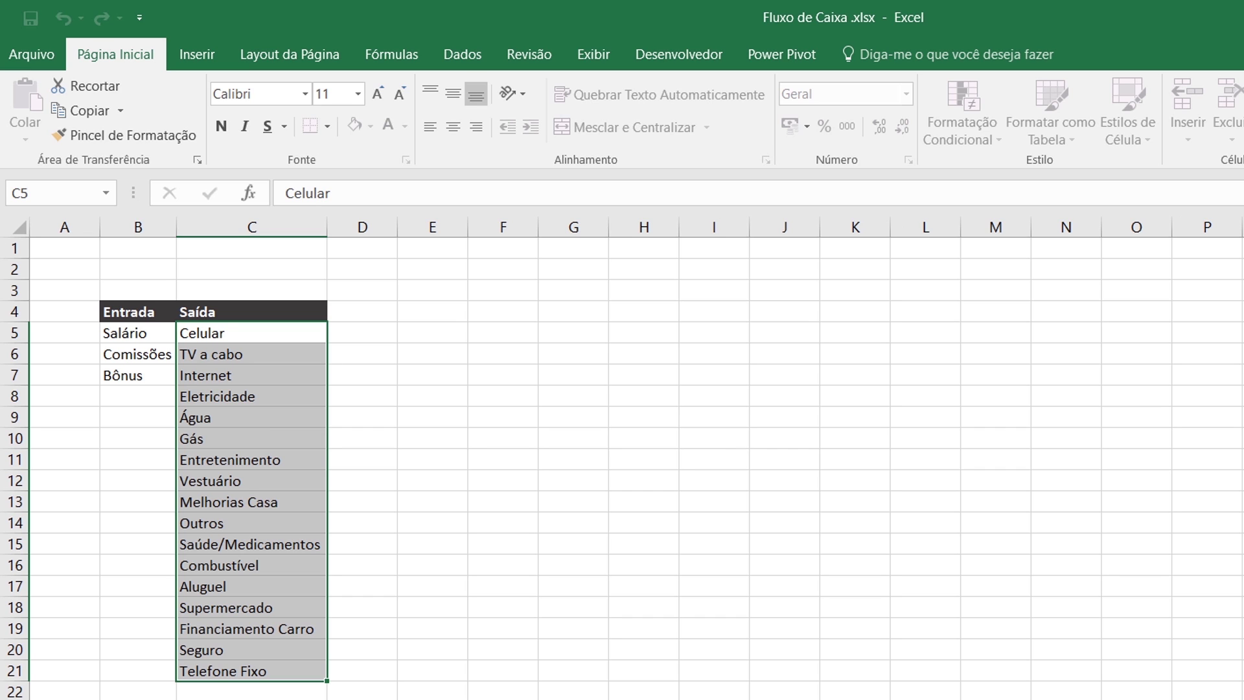
key("Return")
Define the name Entrada for the income category range B5:B7
left_click_drag(134, 337, 135, 374)
left_click(57, 192)
type("Entrada")
key("Return")
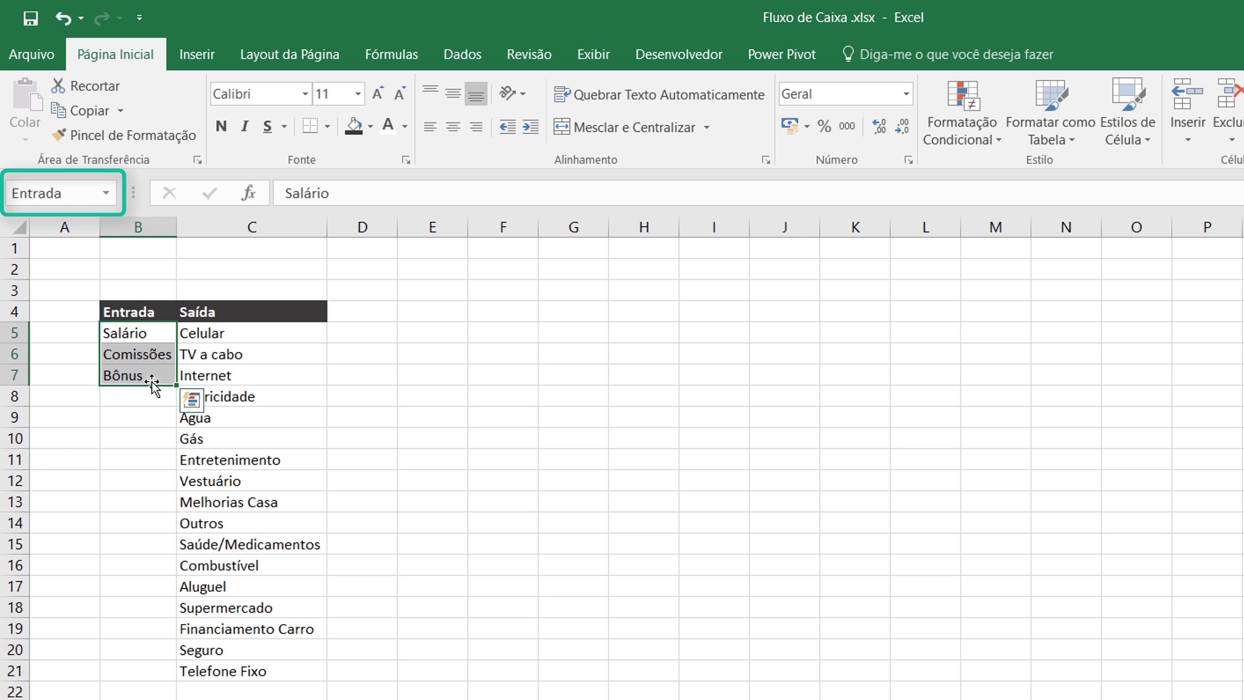
Define the name Saída for the expense category range C5:C21
left_click_drag(222, 334, 208, 670)
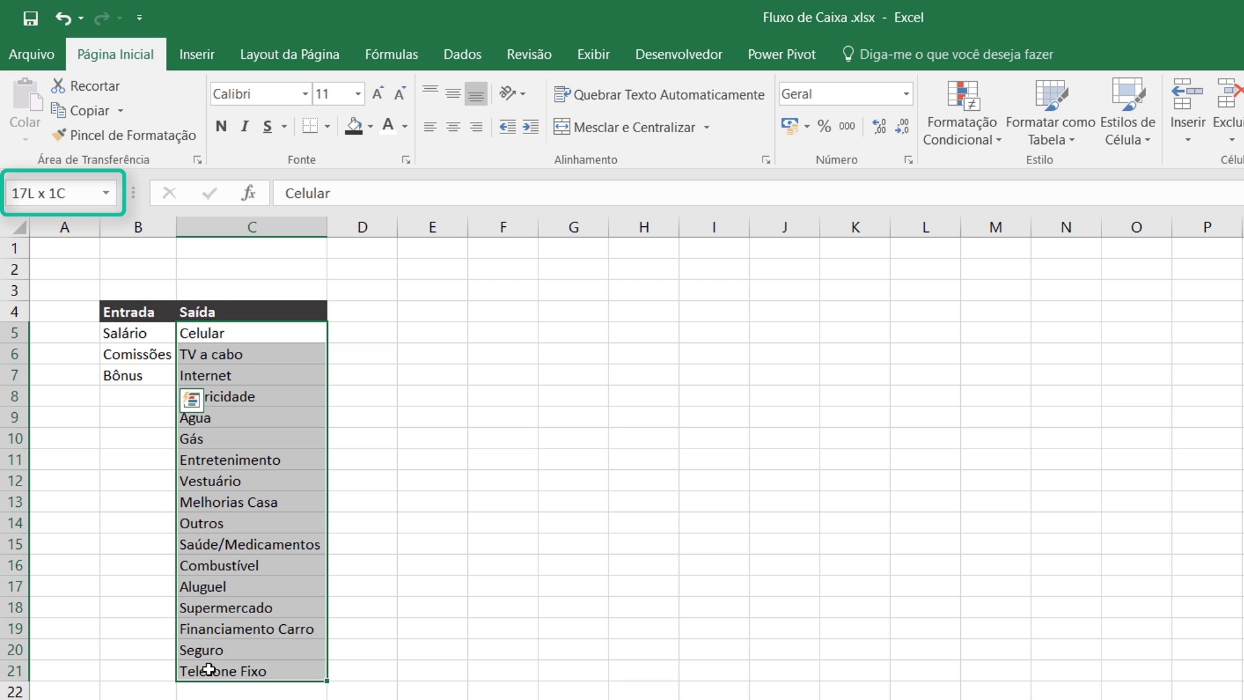
left_click(59, 193)
type("Saída")
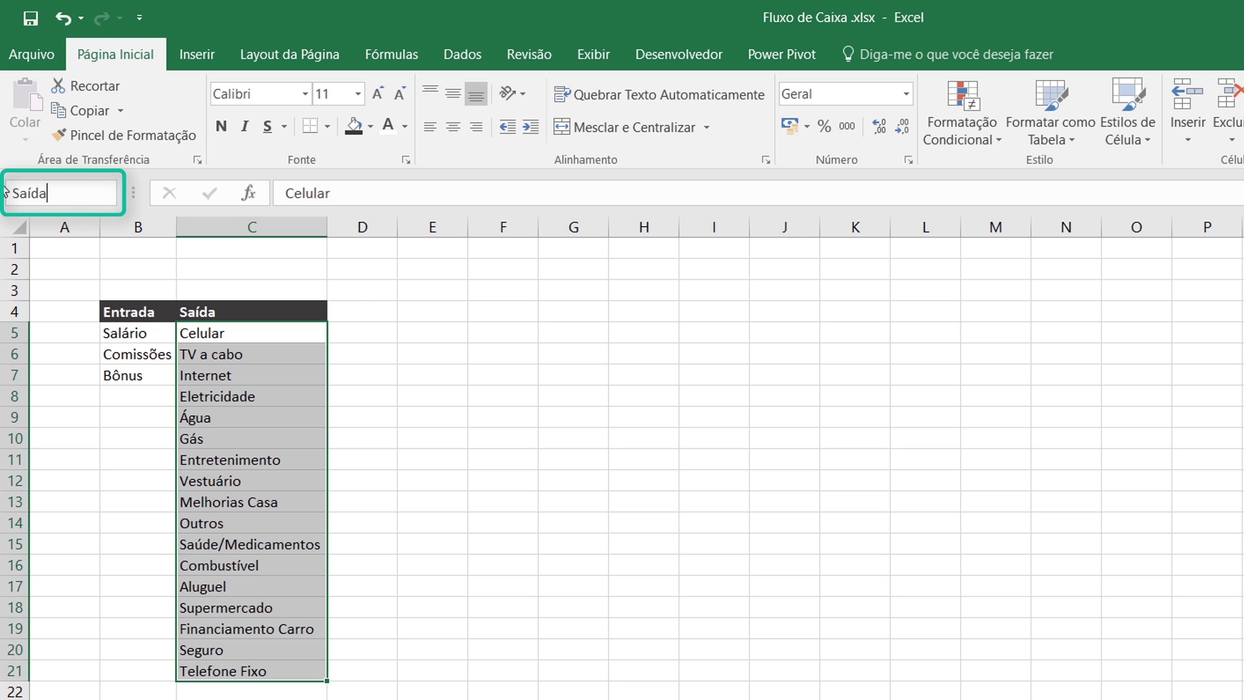
key("Return")
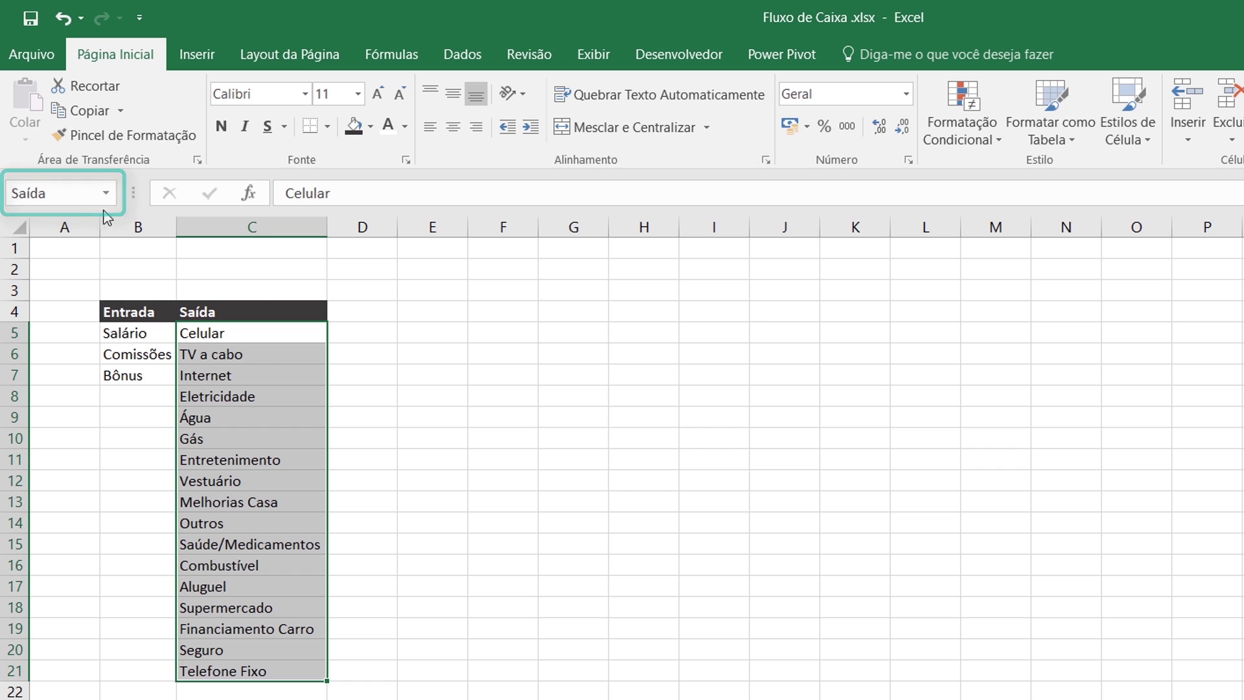
Review in the Name Manager which ranges the names Saída and Entrada refer to
left_click(403, 52)
left_click(694, 135)
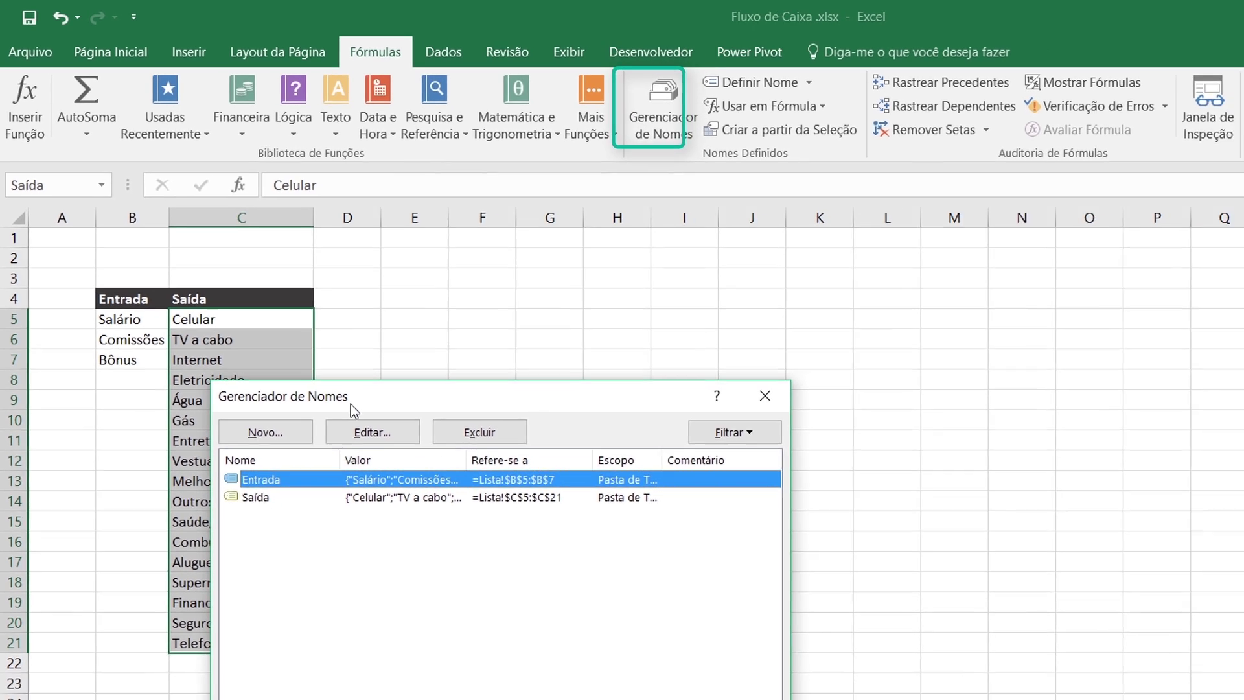
left_click_drag(368, 422, 527, 325)
left_click(397, 383)
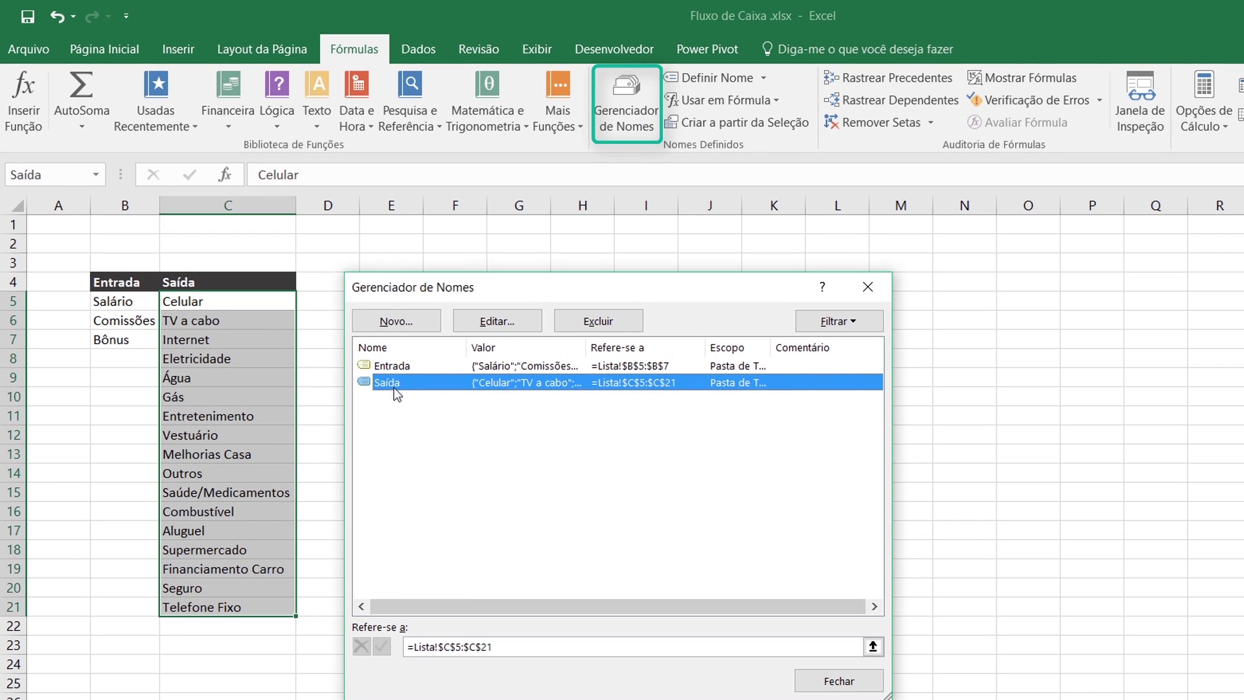
left_click(873, 647)
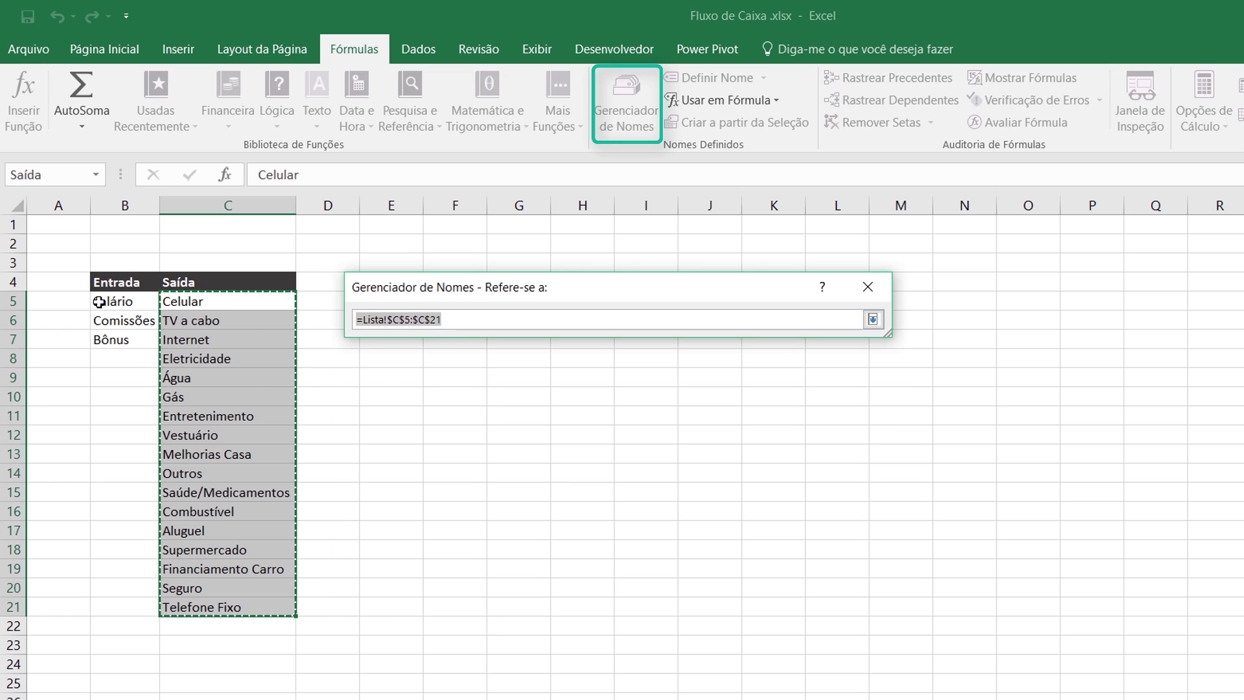
key("Return")
left_click(406, 367)
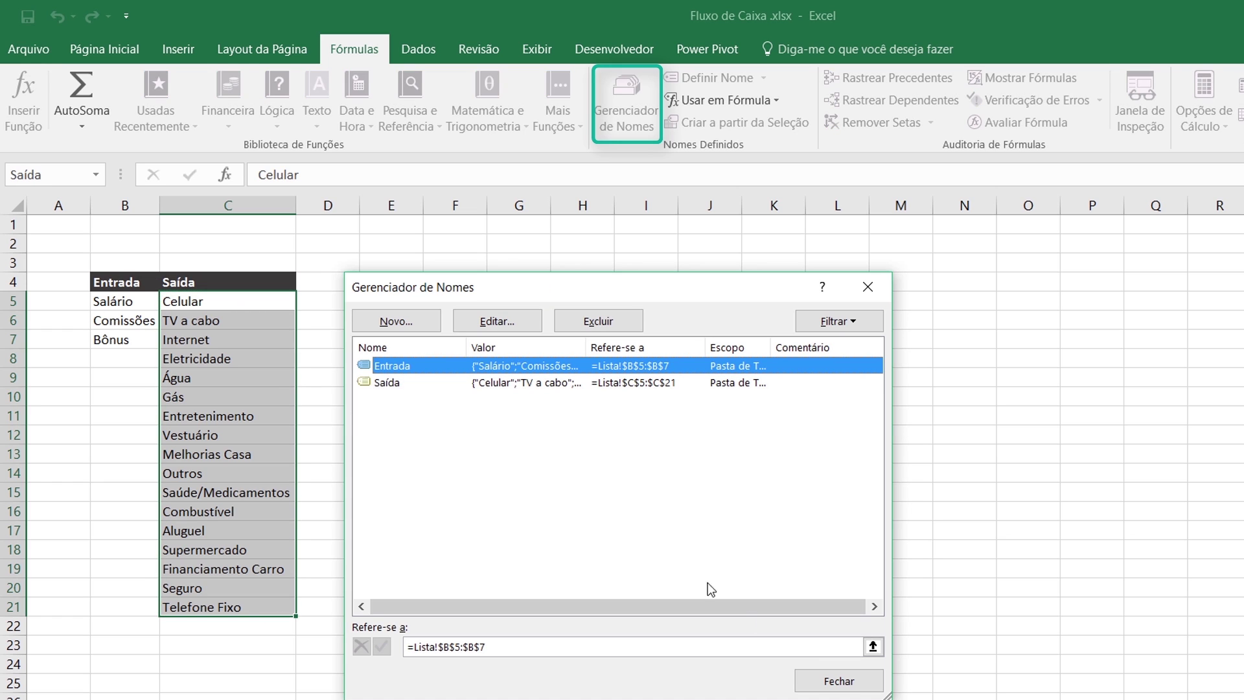
left_click(873, 647)
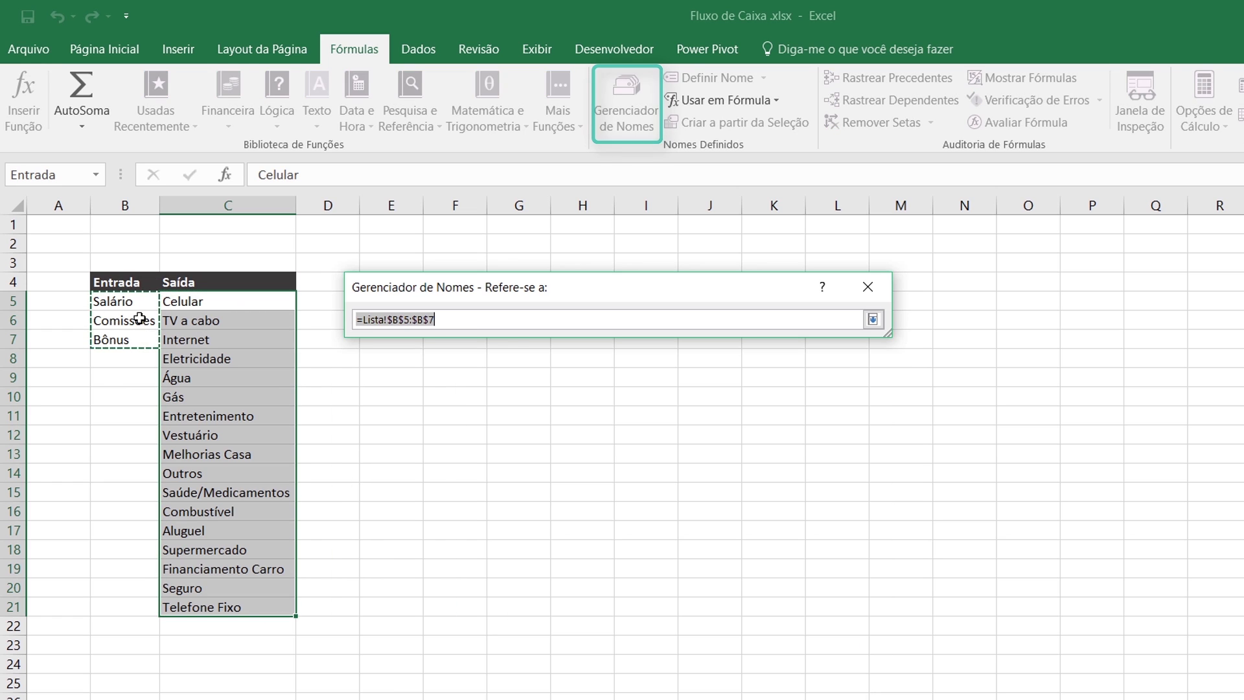
key("Return")
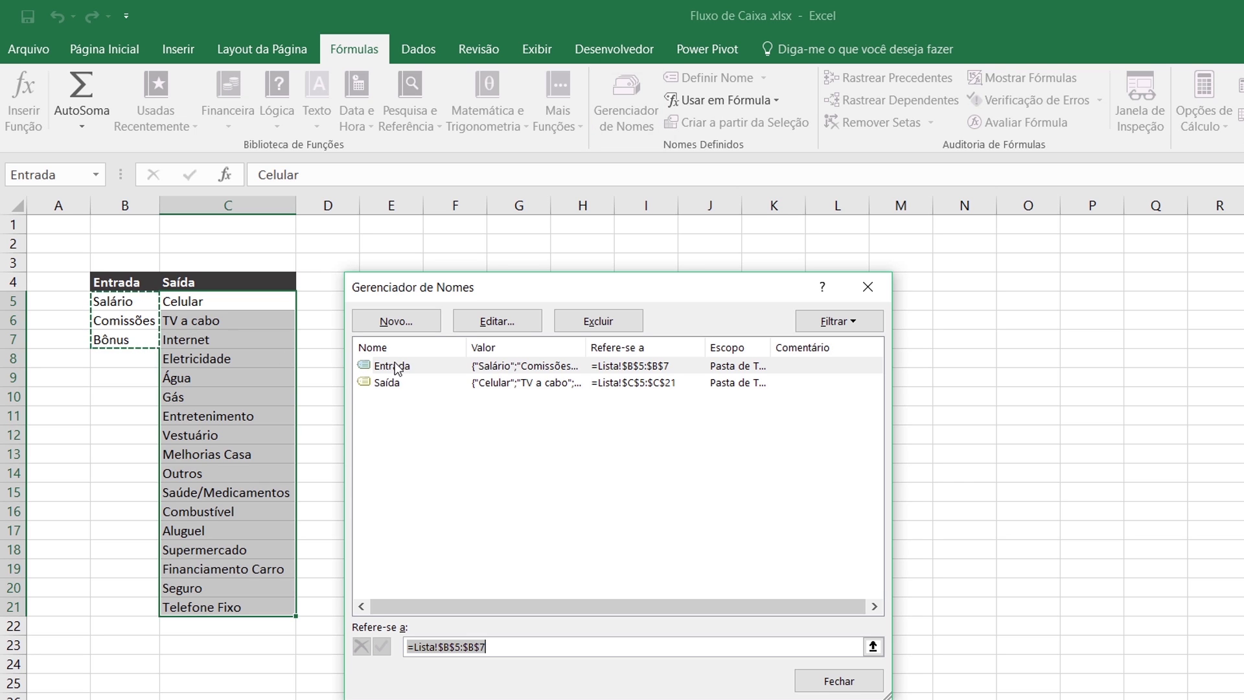
left_click(366, 383)
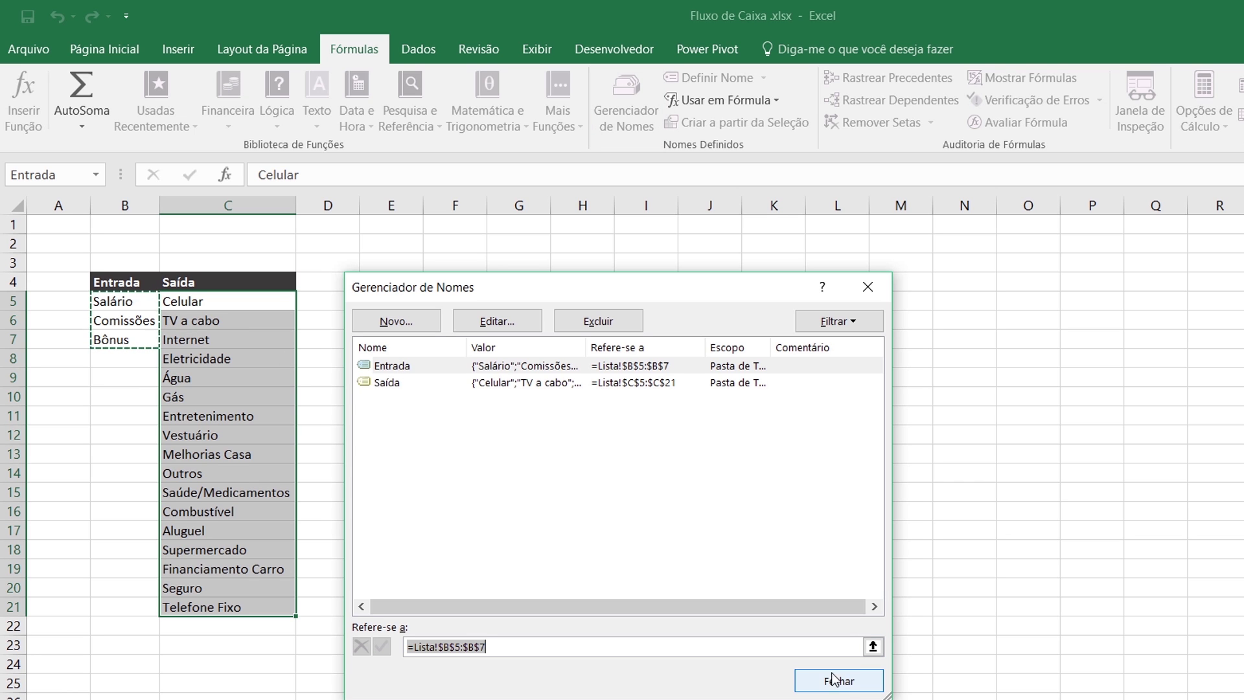
left_click(839, 680)
On the Fluxo de Caixa sheet, begin a data validation rule for the Categoria cell D9 that allows a list (Lista)
key("ctrl+Page_Up")
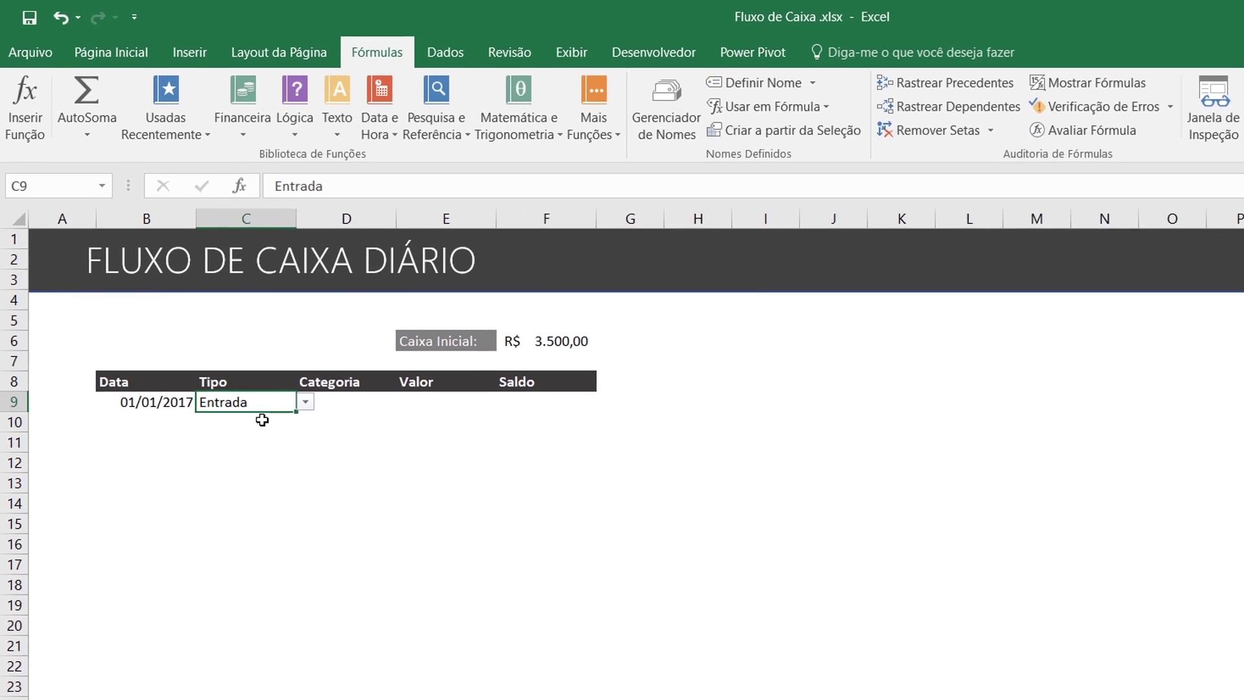
left_click(318, 423)
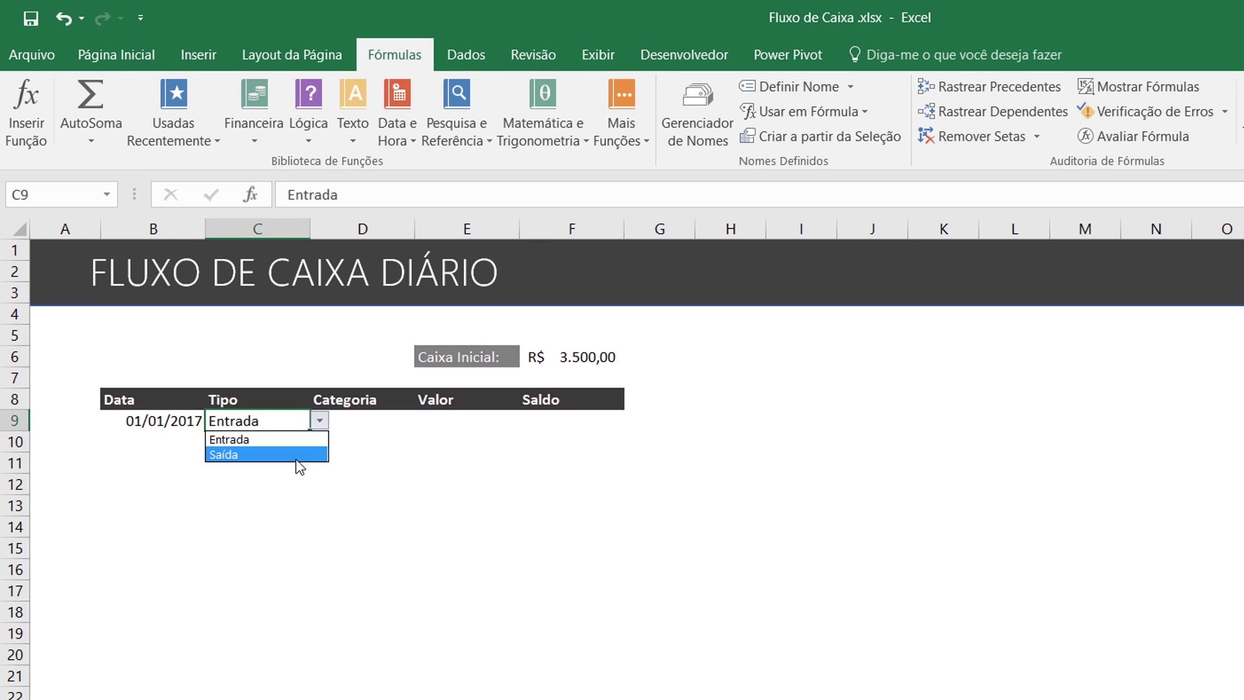
left_click(350, 427)
left_click(346, 417)
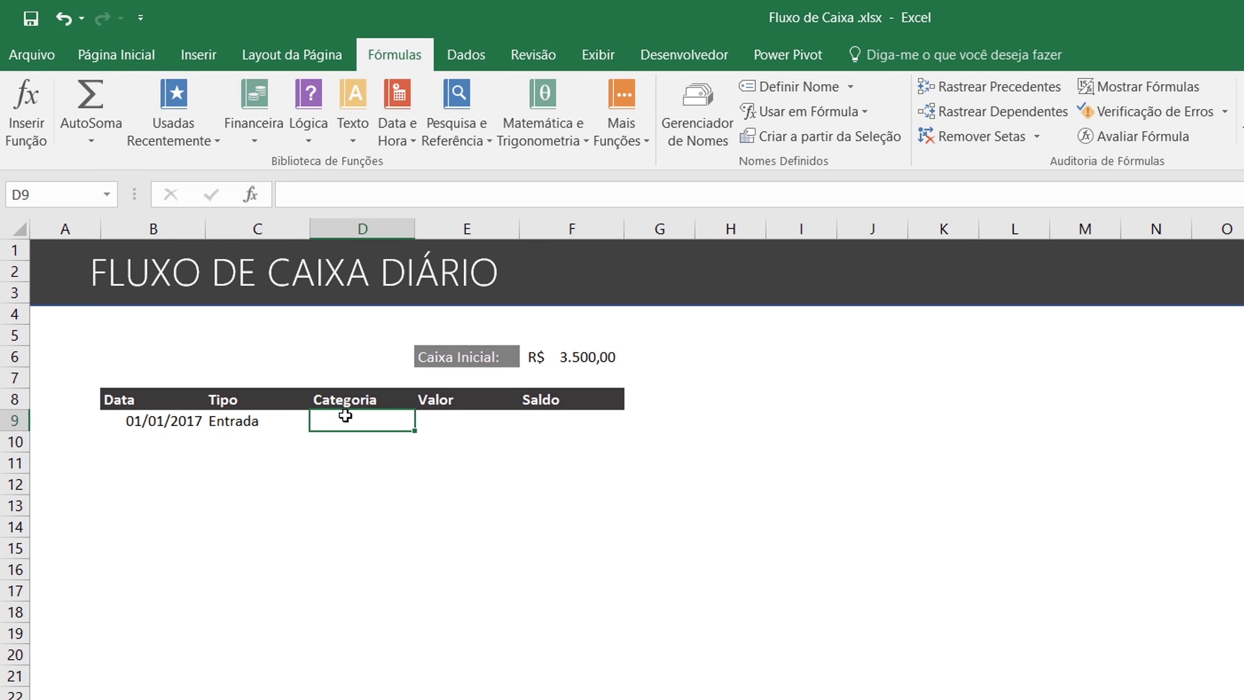
left_click(465, 57)
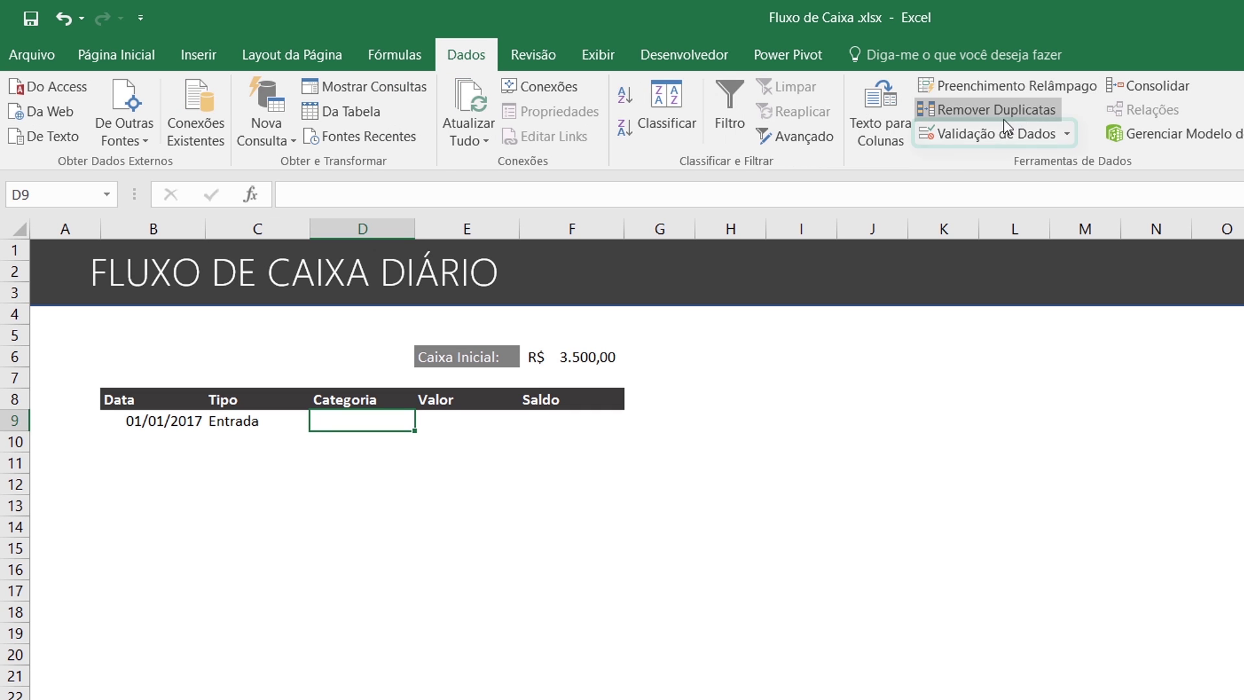
left_click(988, 132)
left_click(558, 491)
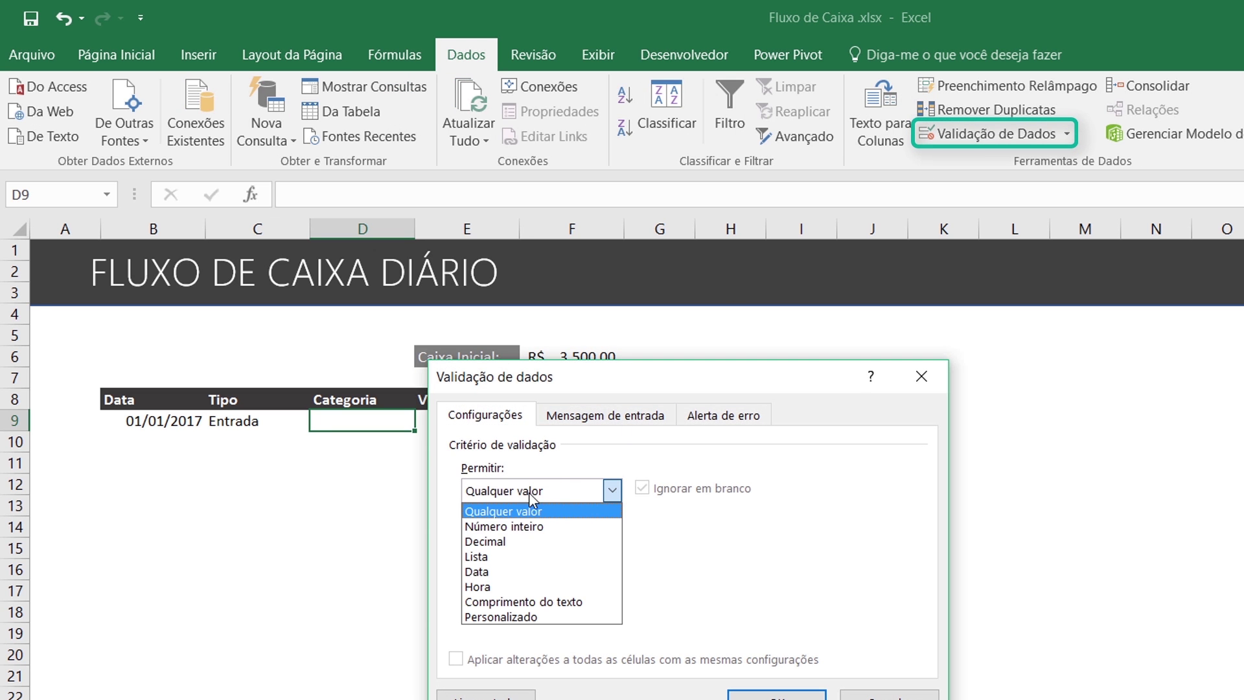
left_click(497, 547)
left_click(496, 581)
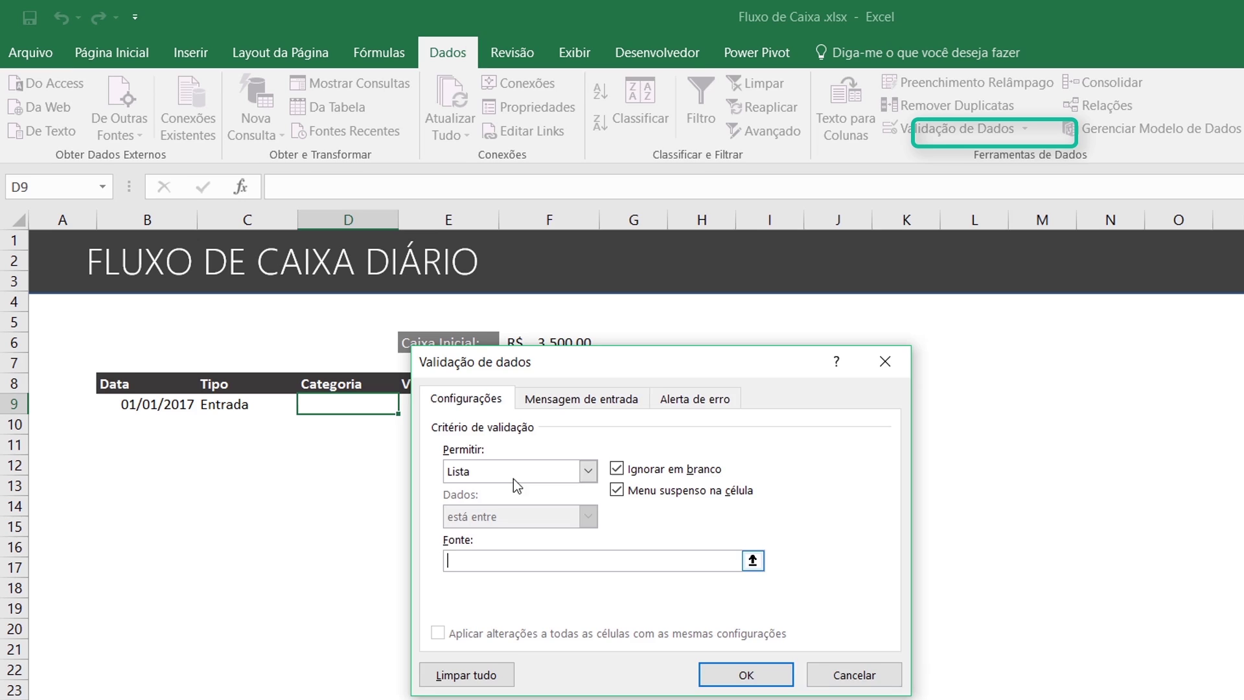
left_click_drag(544, 374, 641, 404)
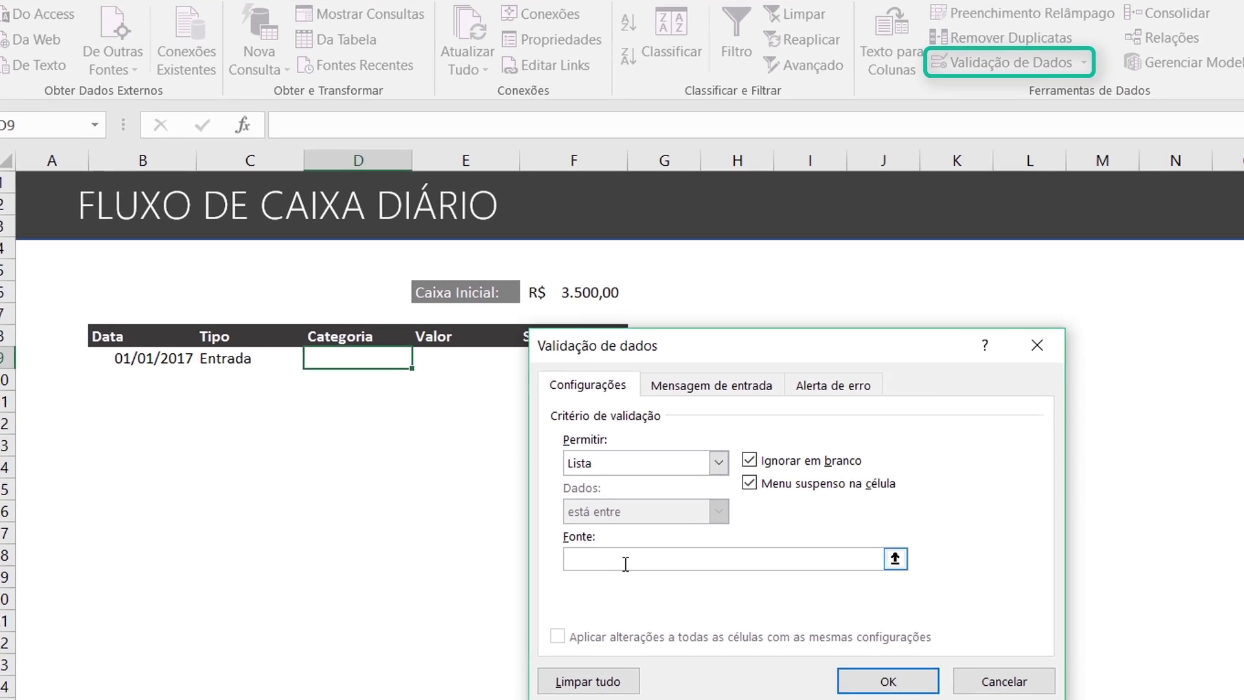
Set the validation source of D9 to =INDIRETO(C9) and apply the rule
type("=")
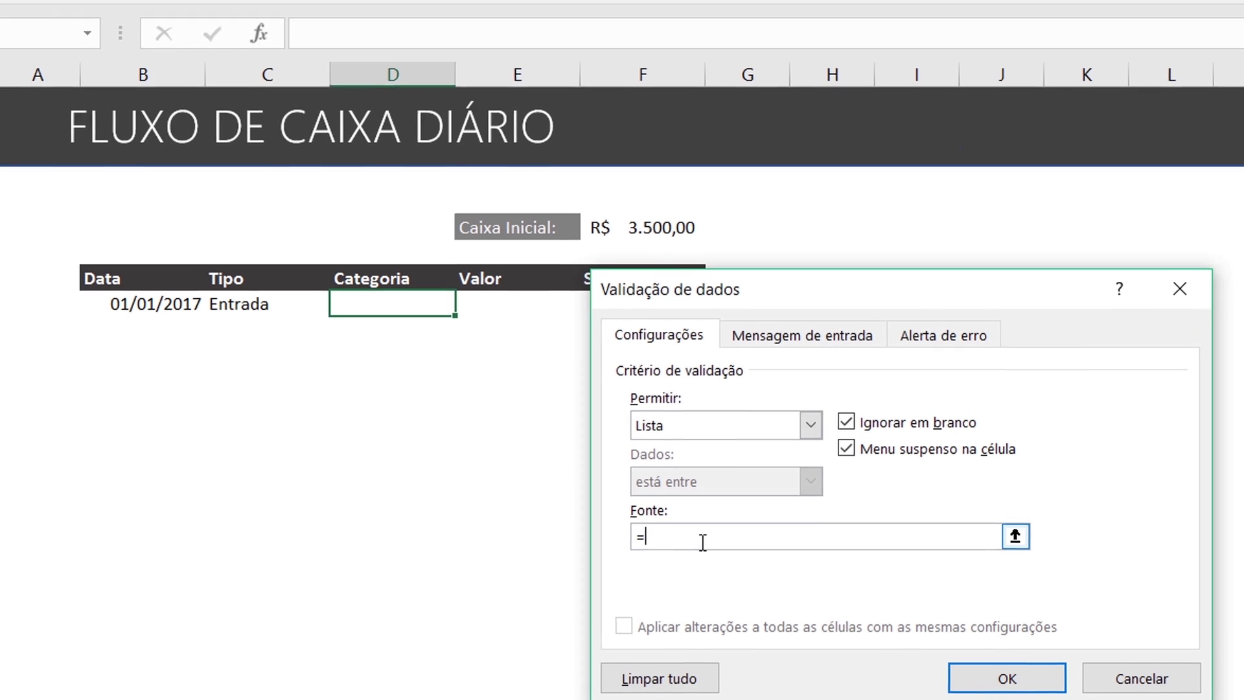
type("INDIRETO(")
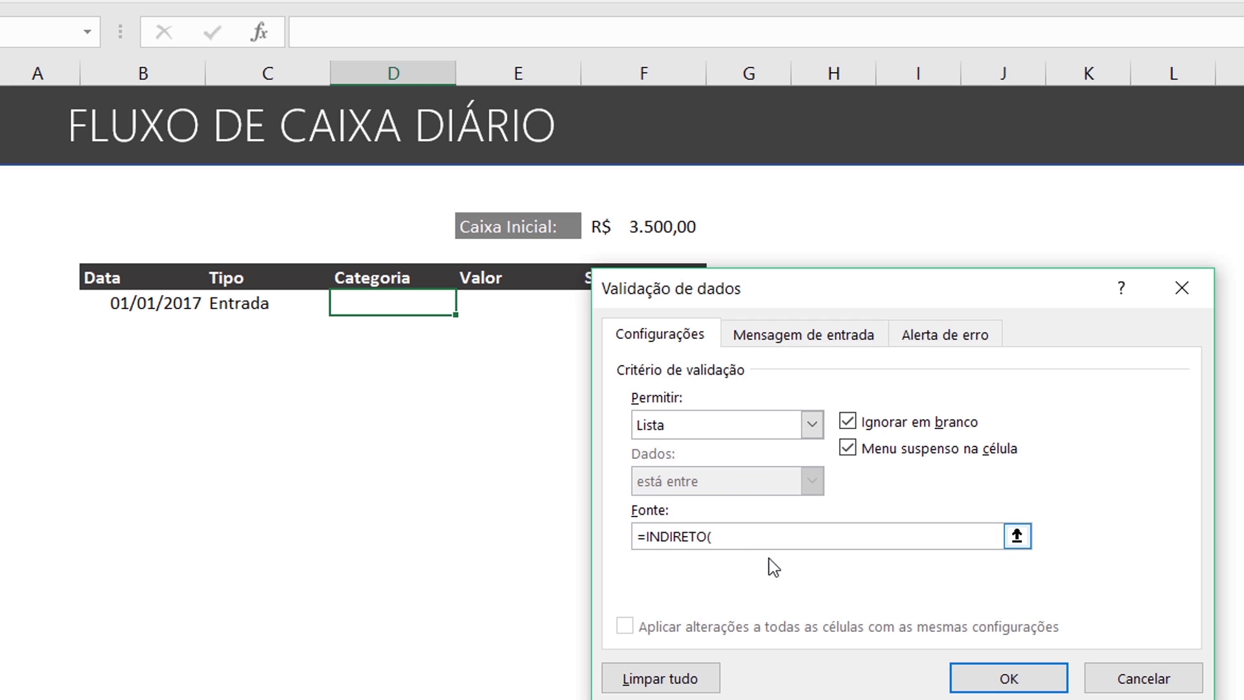
left_click(260, 304)
type(")")
key("BackSpace")
left_click(722, 536)
key("BackSpace")
left_click(1004, 679)
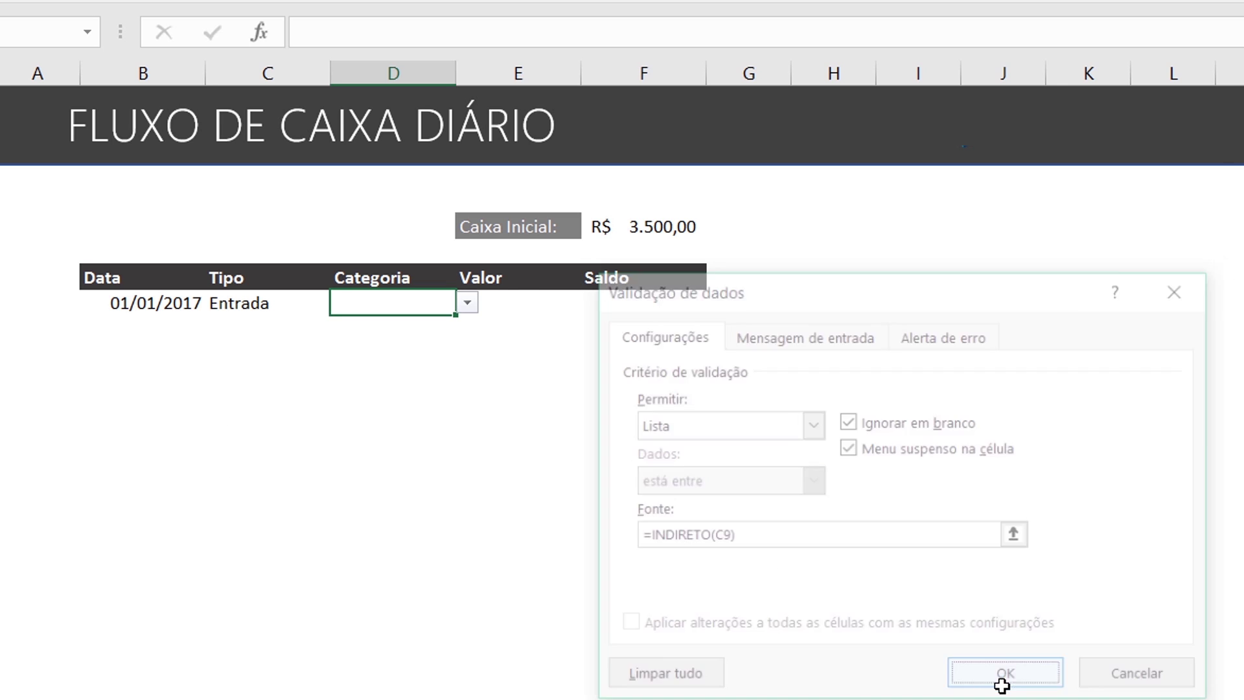
Check the Categoria options offered in D9 for Entrada and change the Tipo cell C9 to Saída
left_click(469, 303)
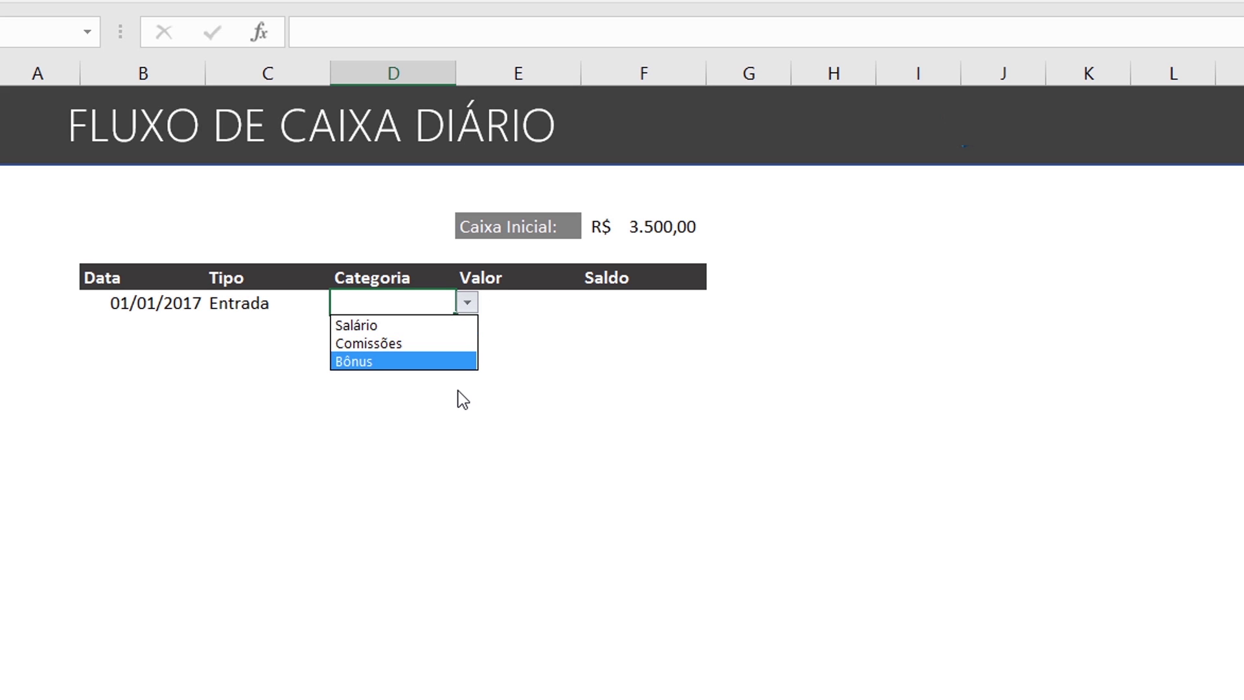
left_click(278, 305)
left_click(341, 302)
left_click(332, 342)
Check the Categoria options offered in D9 for Saída and compare them with the Saída range on the Lista sheet
left_click(415, 305)
left_click(467, 303)
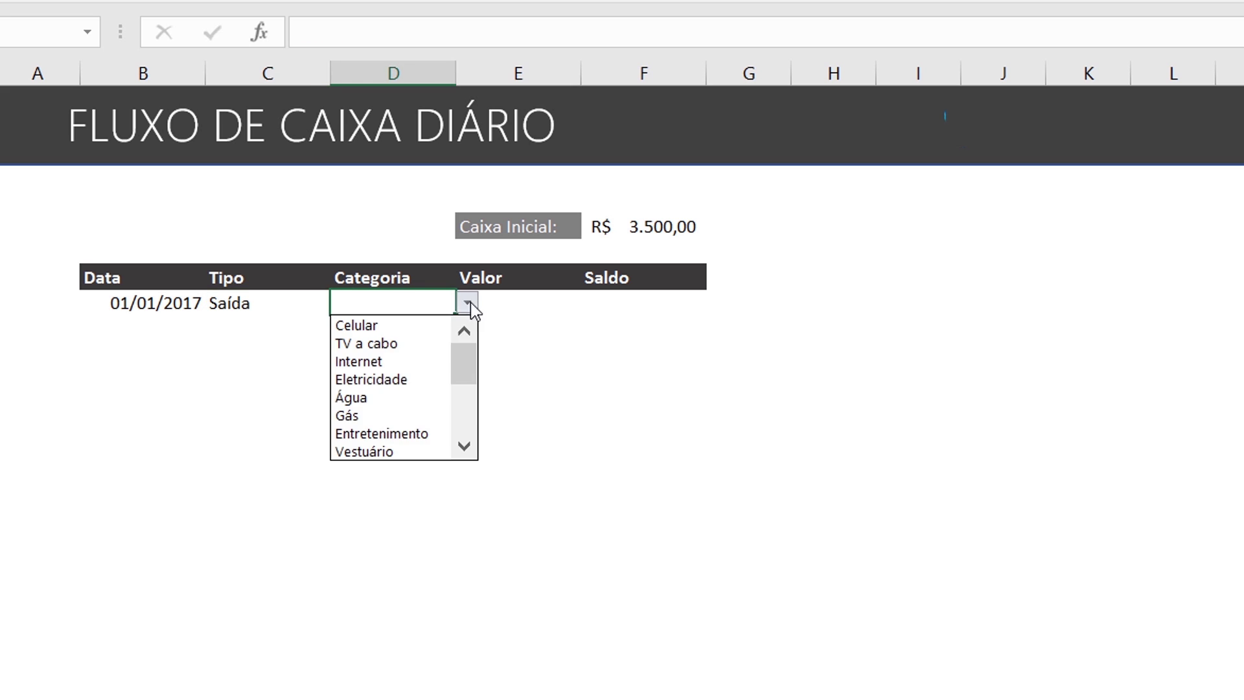
left_click_drag(461, 377, 447, 343)
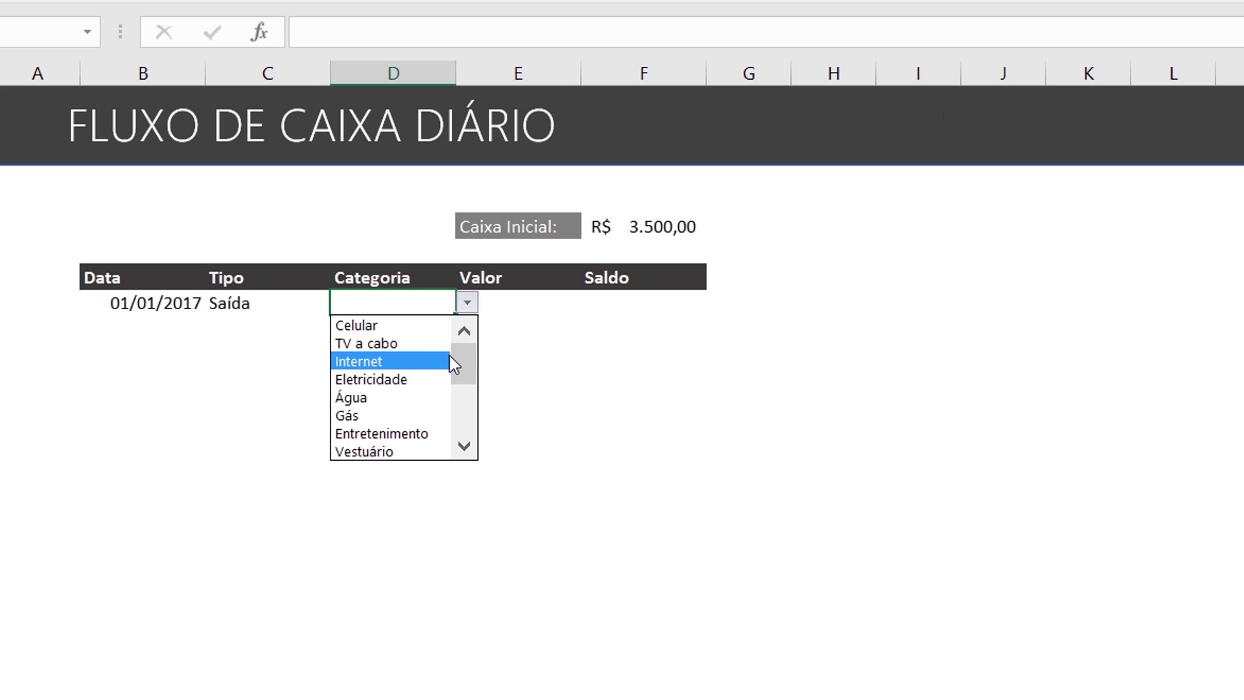
left_click(270, 367)
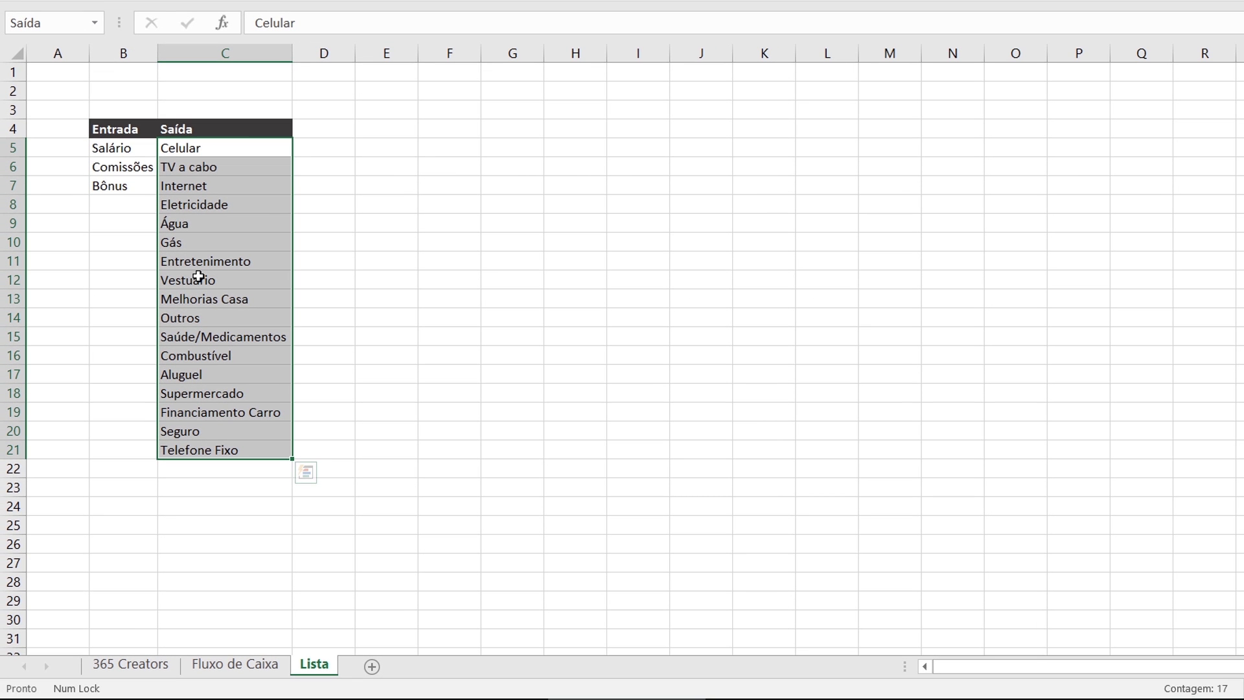
left_click(234, 664)
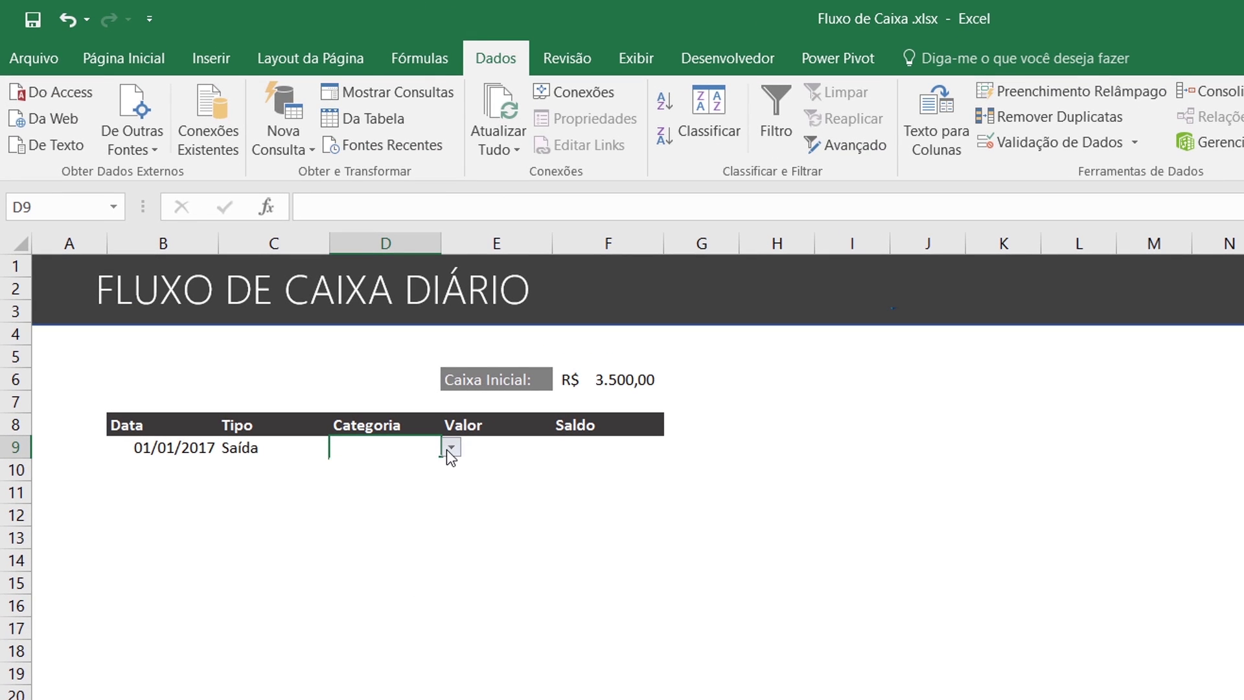
Choose Vestuário as the category in D9
left_click(450, 448)
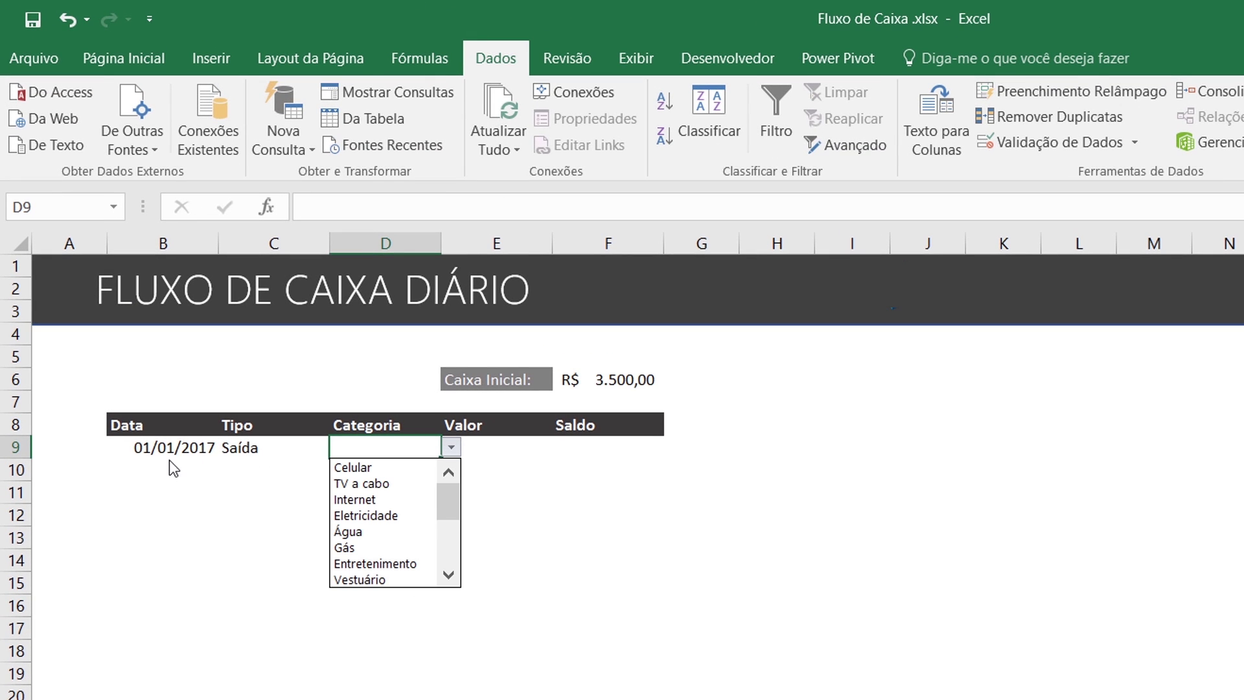
scroll(451, 503, "down", 1)
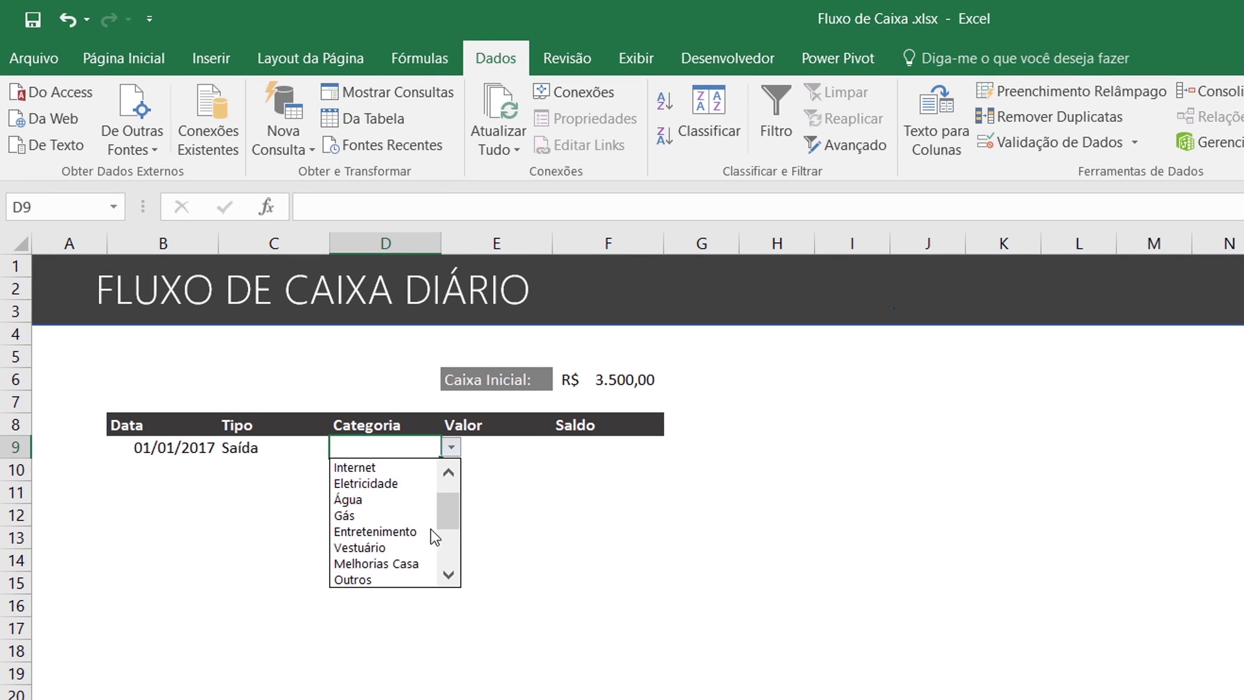
left_click(407, 548)
Enter 350 as the Valor in E9 and apply the accounting number format (Contábil) to it
left_click(495, 450)
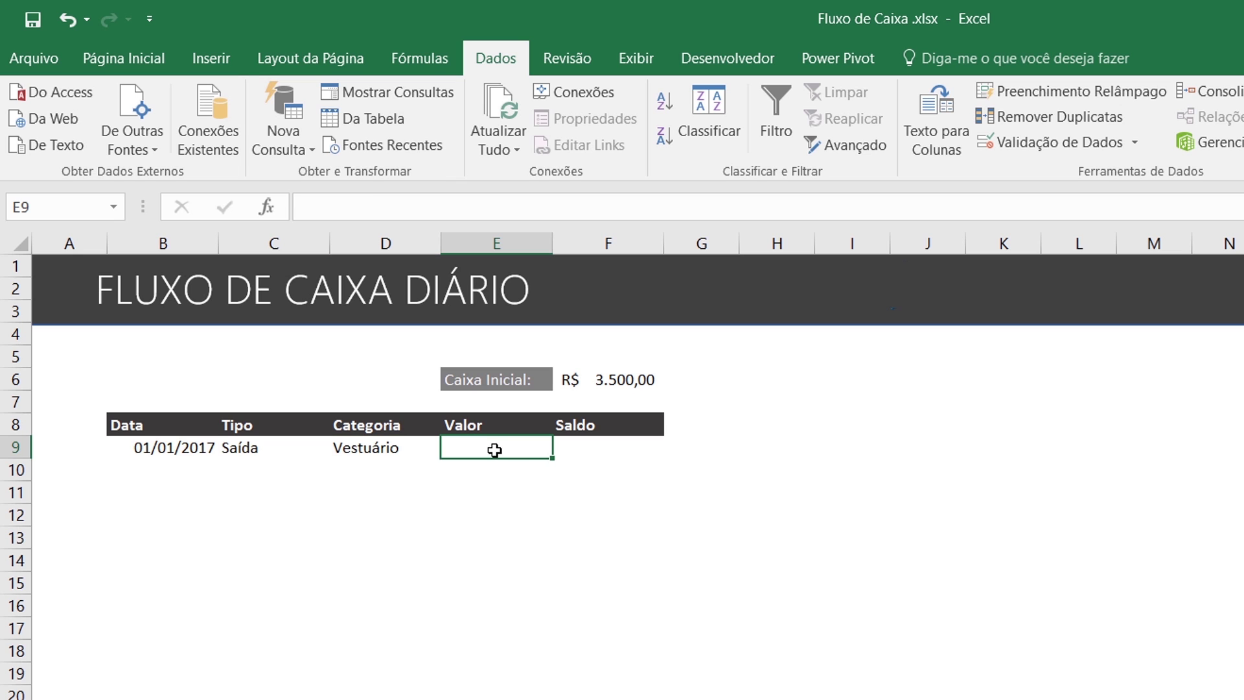
double_click(494, 450)
type("350")
key("Return")
left_click(495, 450)
left_click(144, 58)
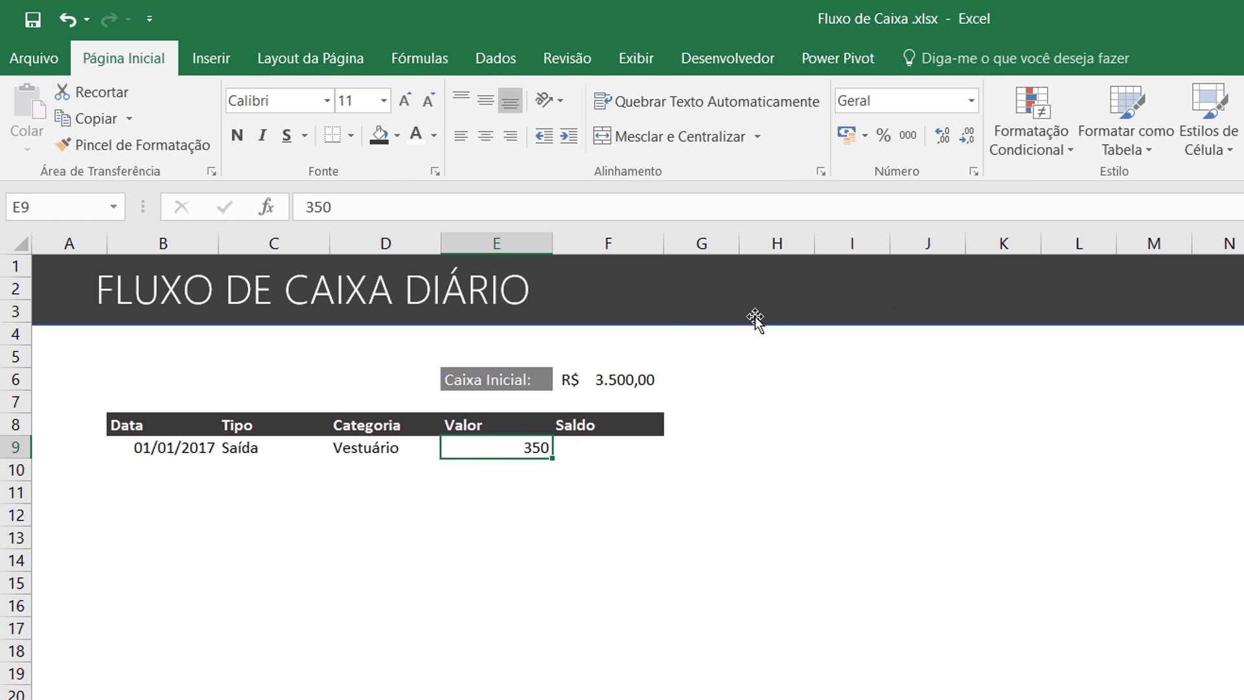
left_click(849, 134)
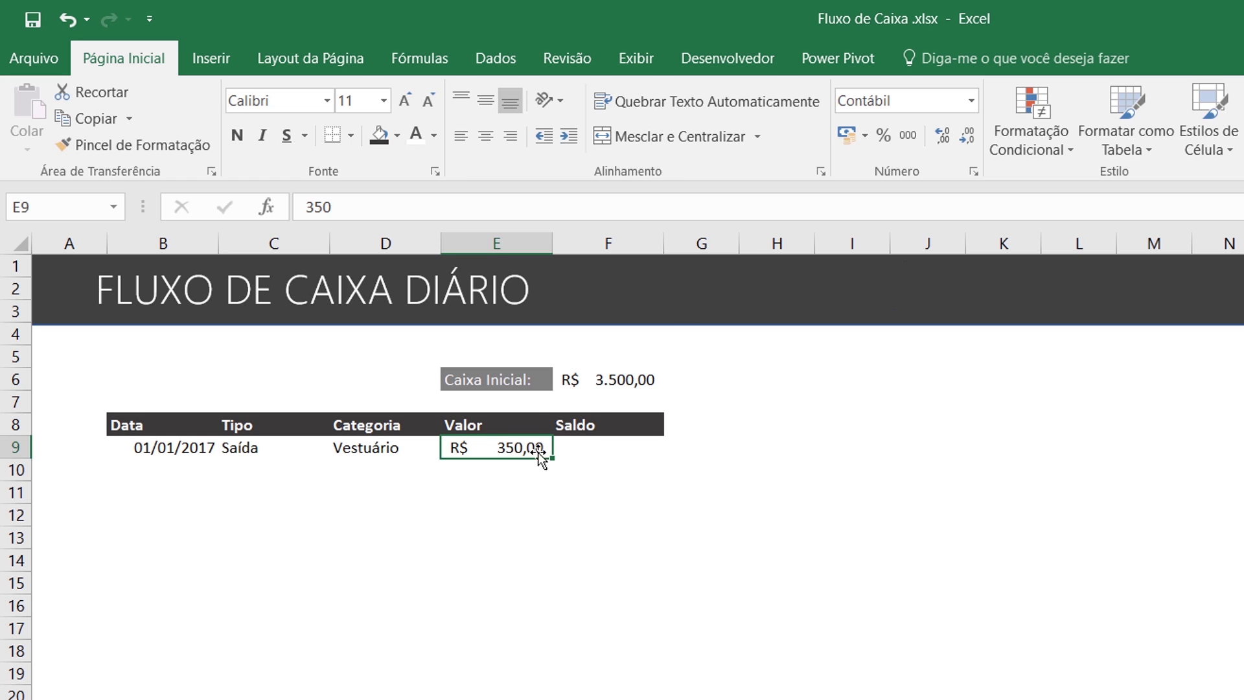
Review the opening balance F6, the value E9 and the Tipo options in C9, and select the Saldo cell F9
left_click(584, 447)
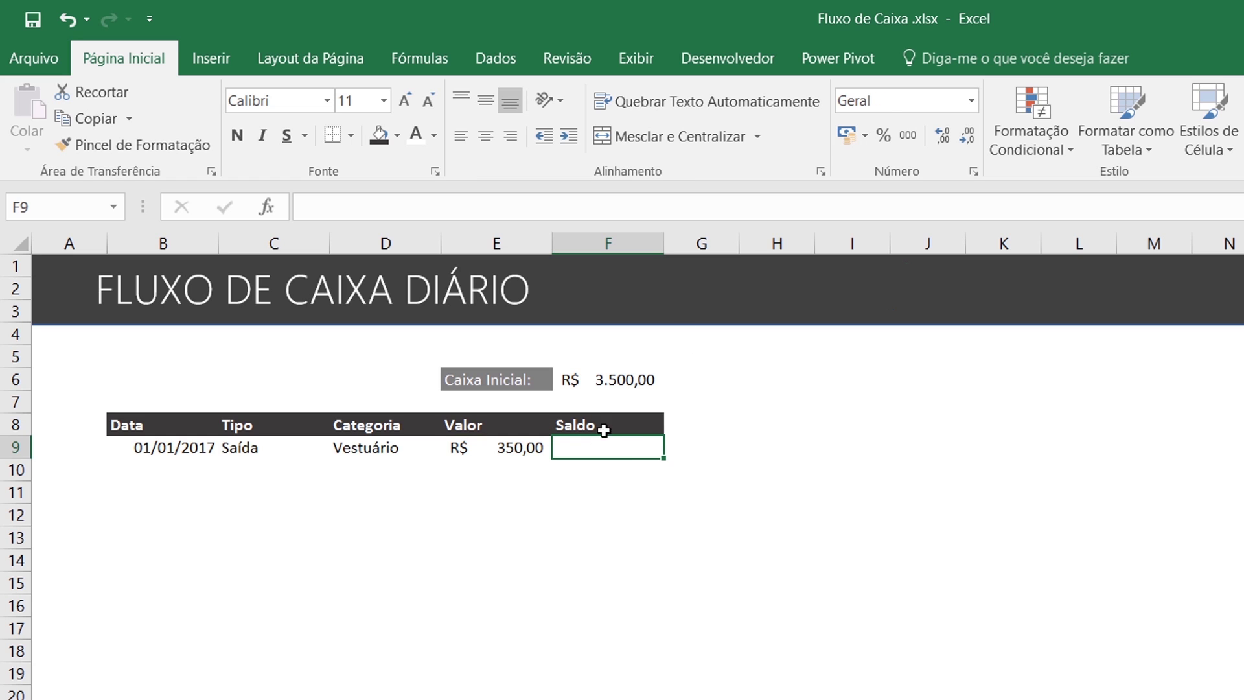
left_click(622, 378)
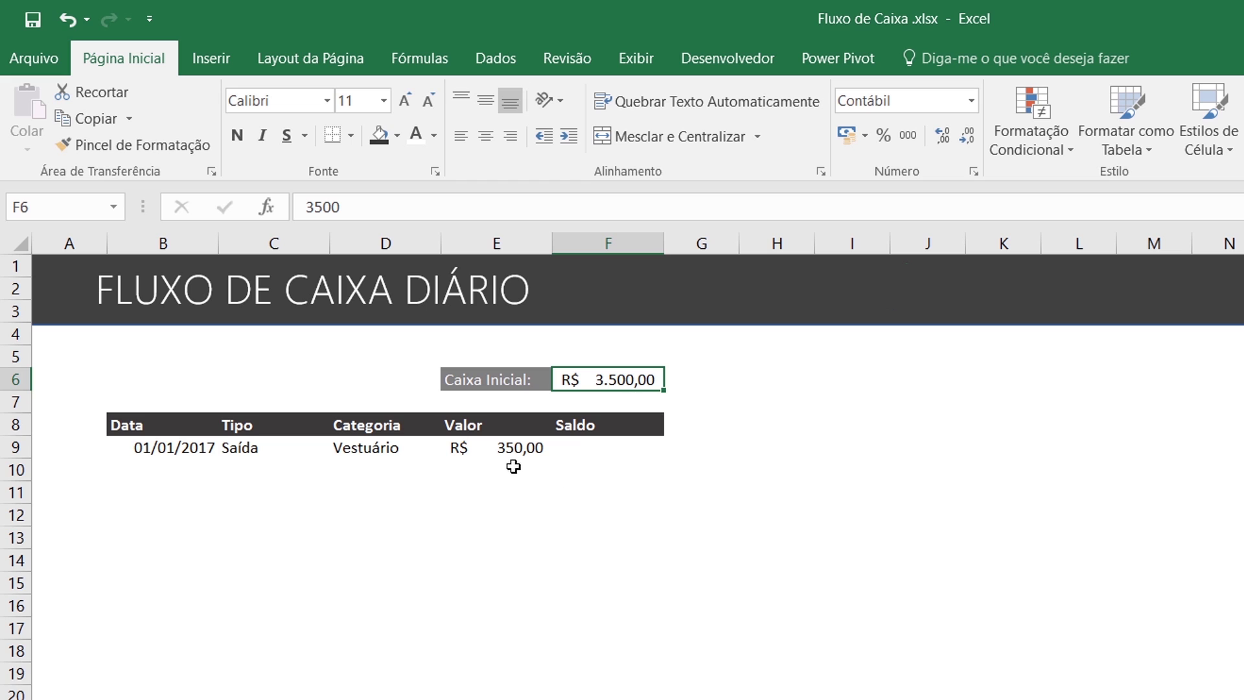
left_click(508, 447)
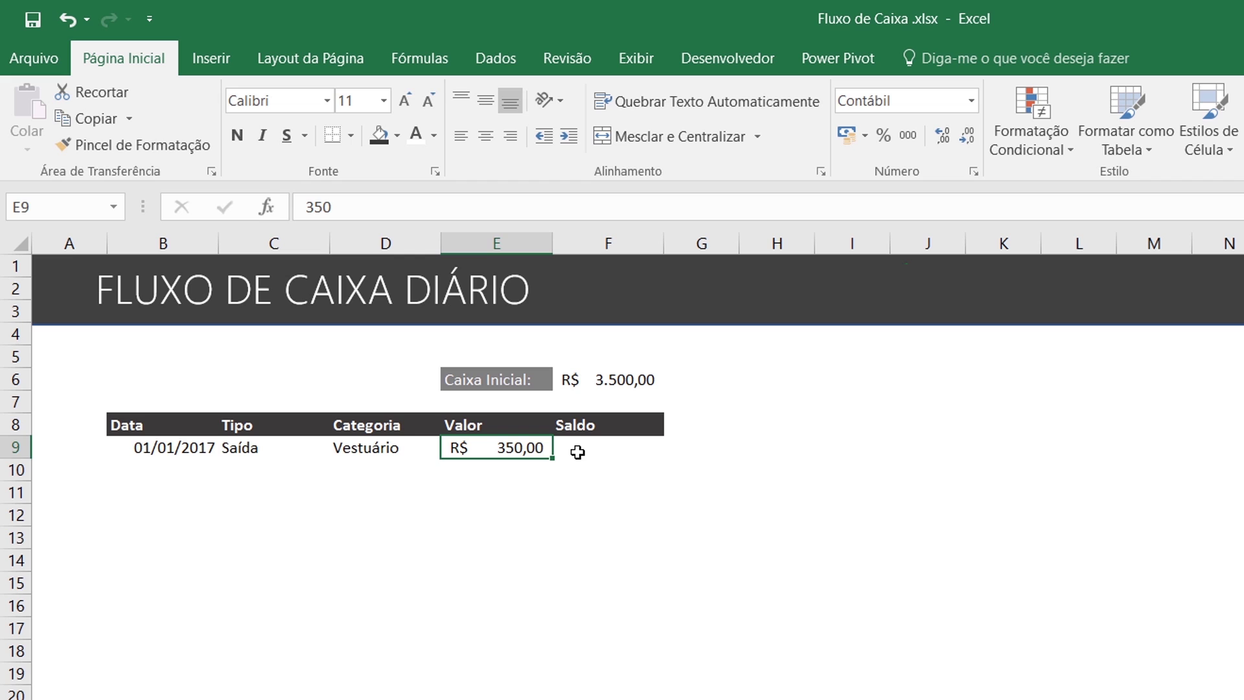
left_click(270, 447)
left_click(339, 448)
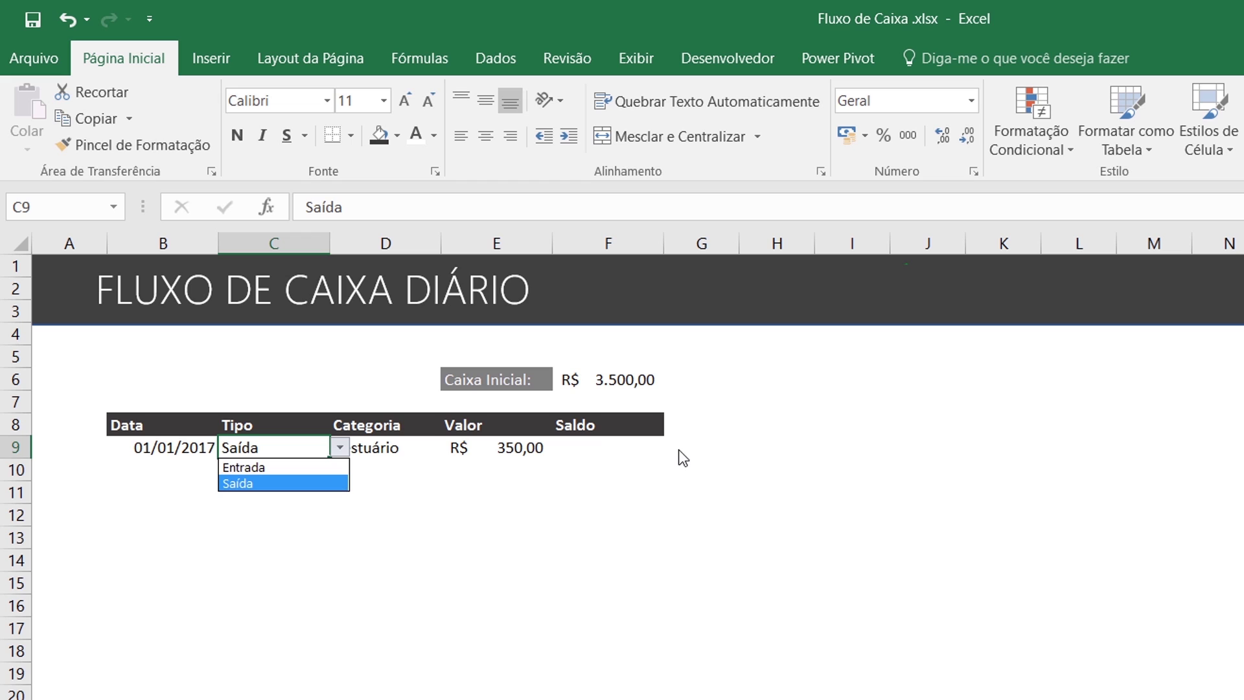
left_click(619, 443)
left_click(621, 447)
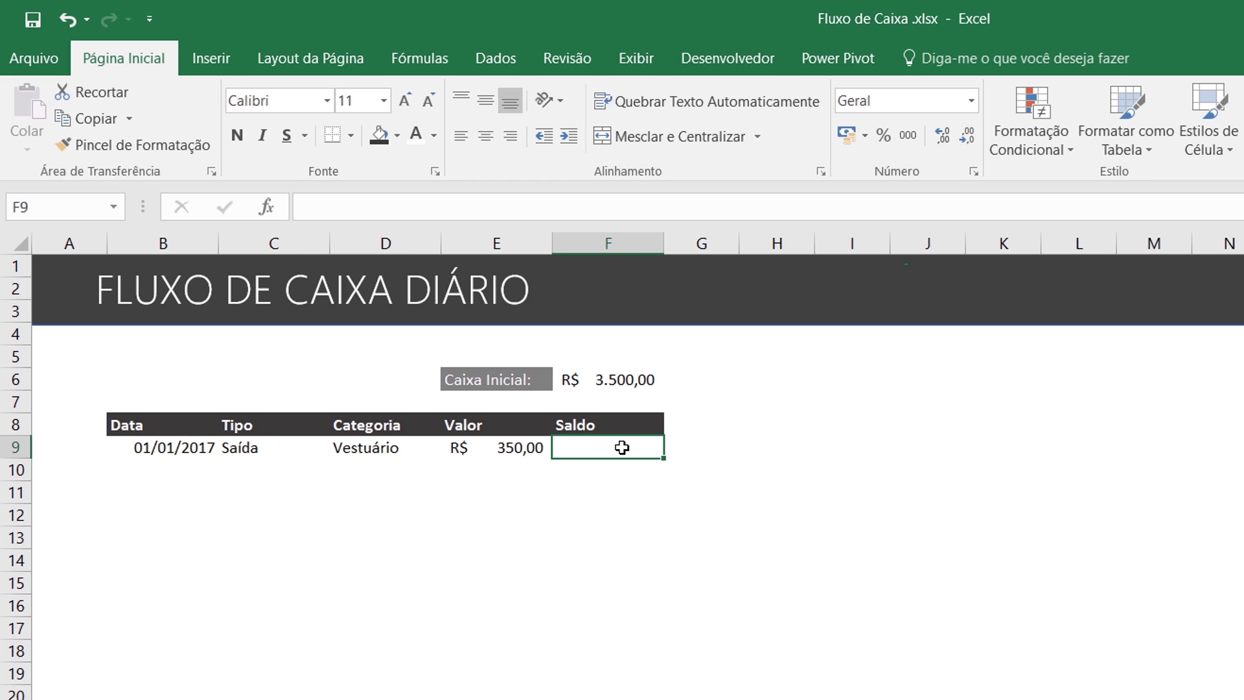
Enter the Saldo formula =F6+SE(C9="Entrada";E9;-E9) in F9
type("=")
left_click(617, 382)
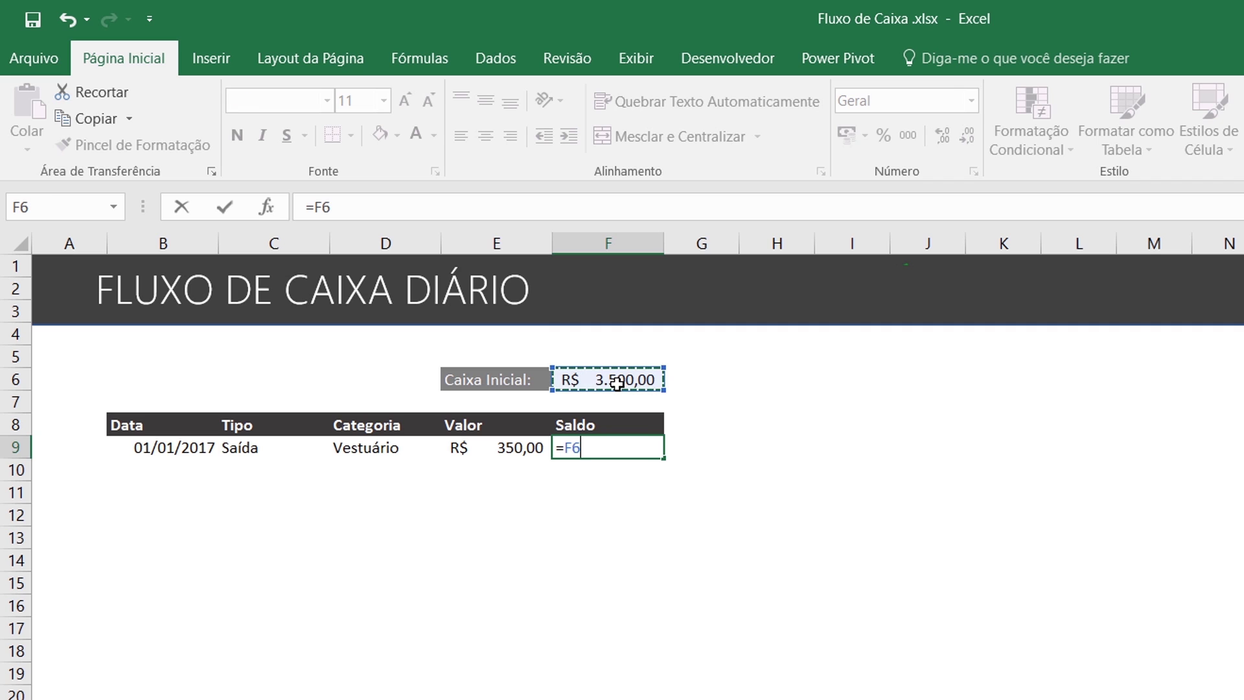
type("+SE(")
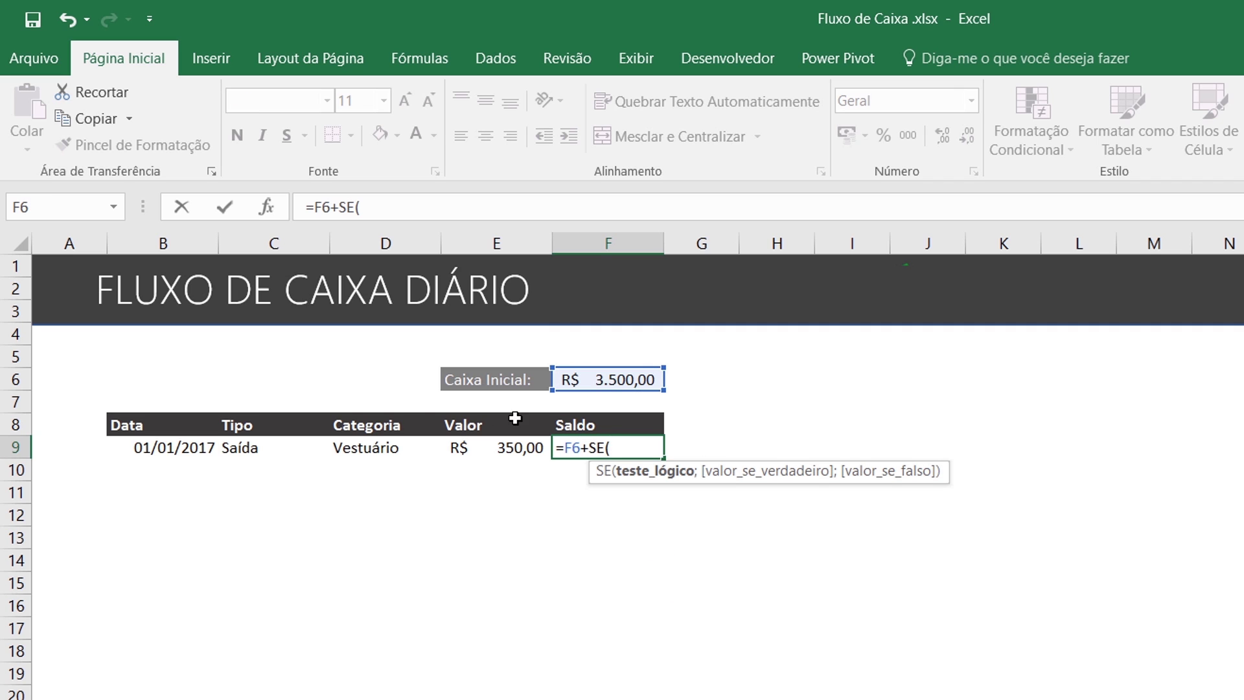
left_click(256, 449)
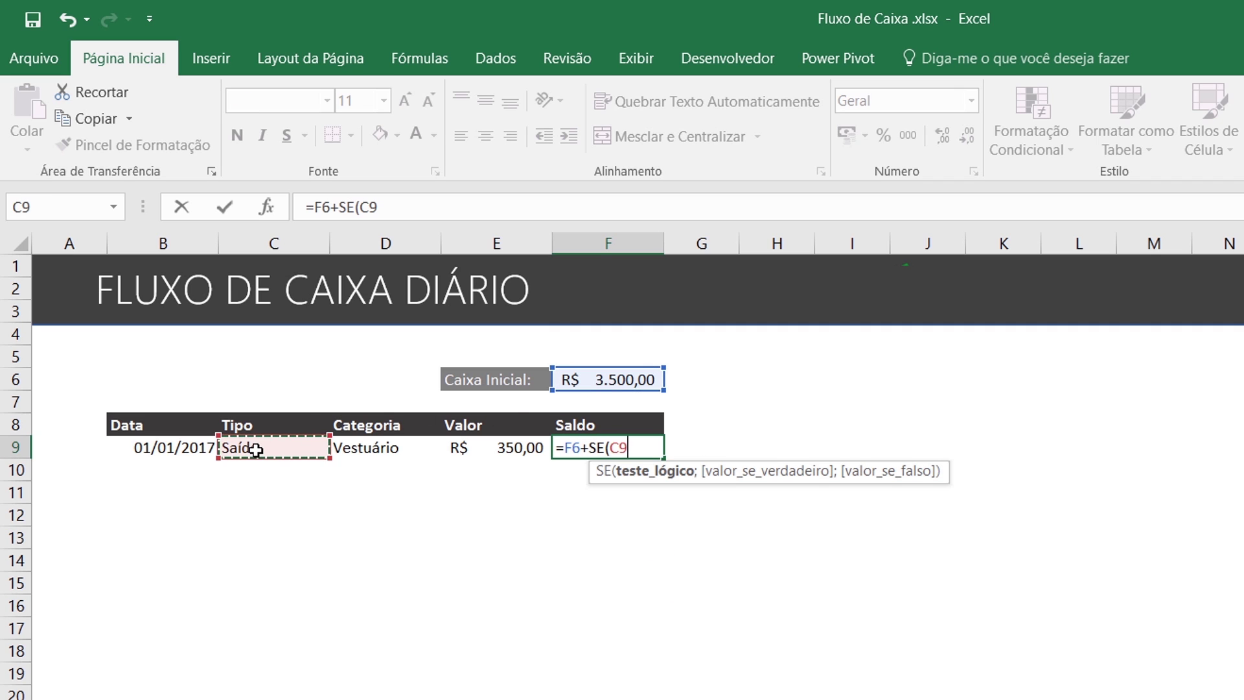
type("=\"Entrada\";")
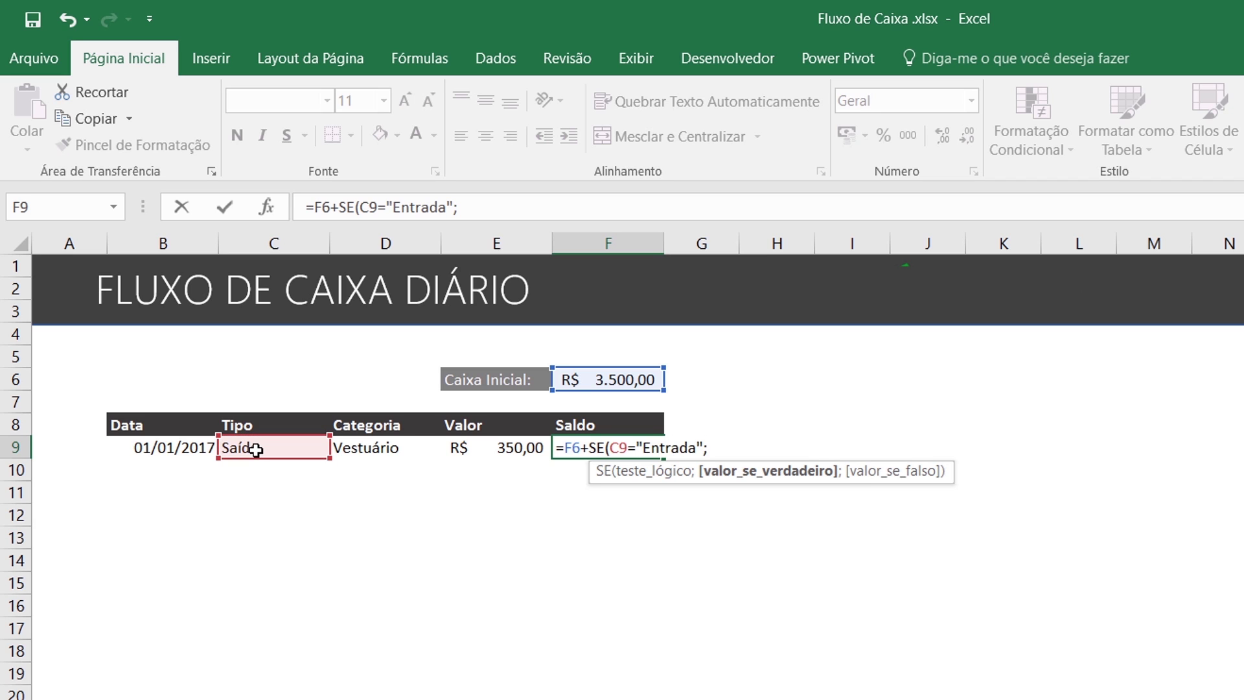
left_click(502, 451)
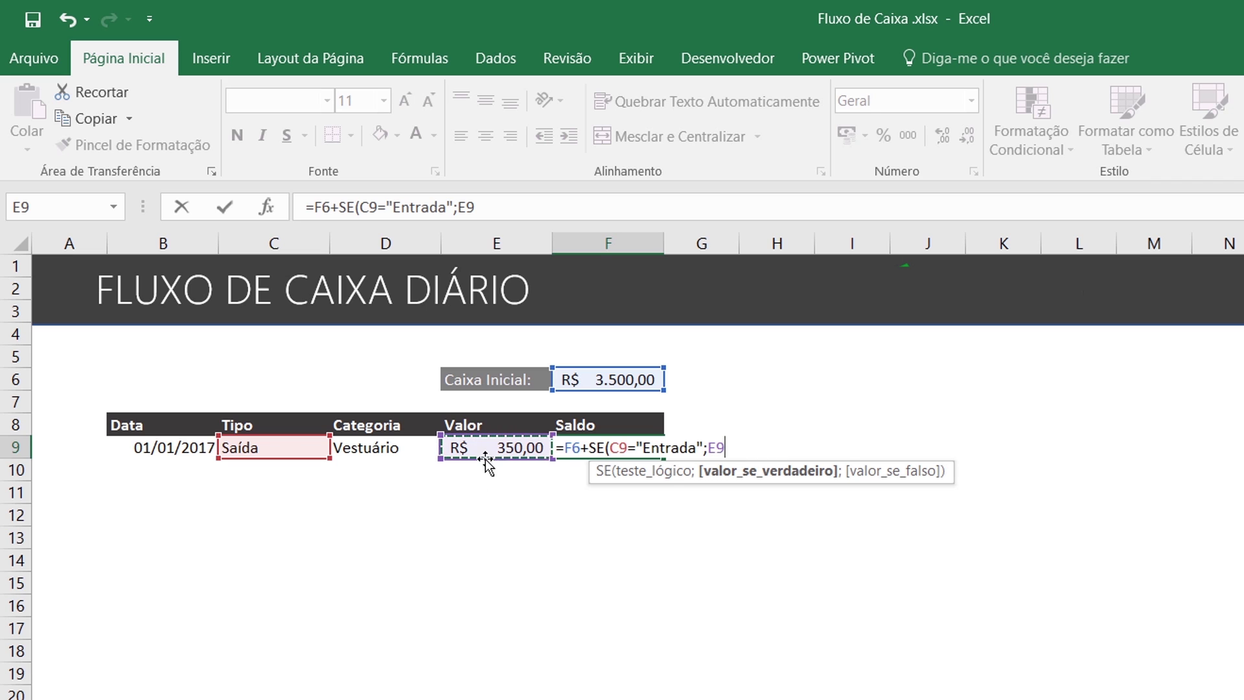
type(";")
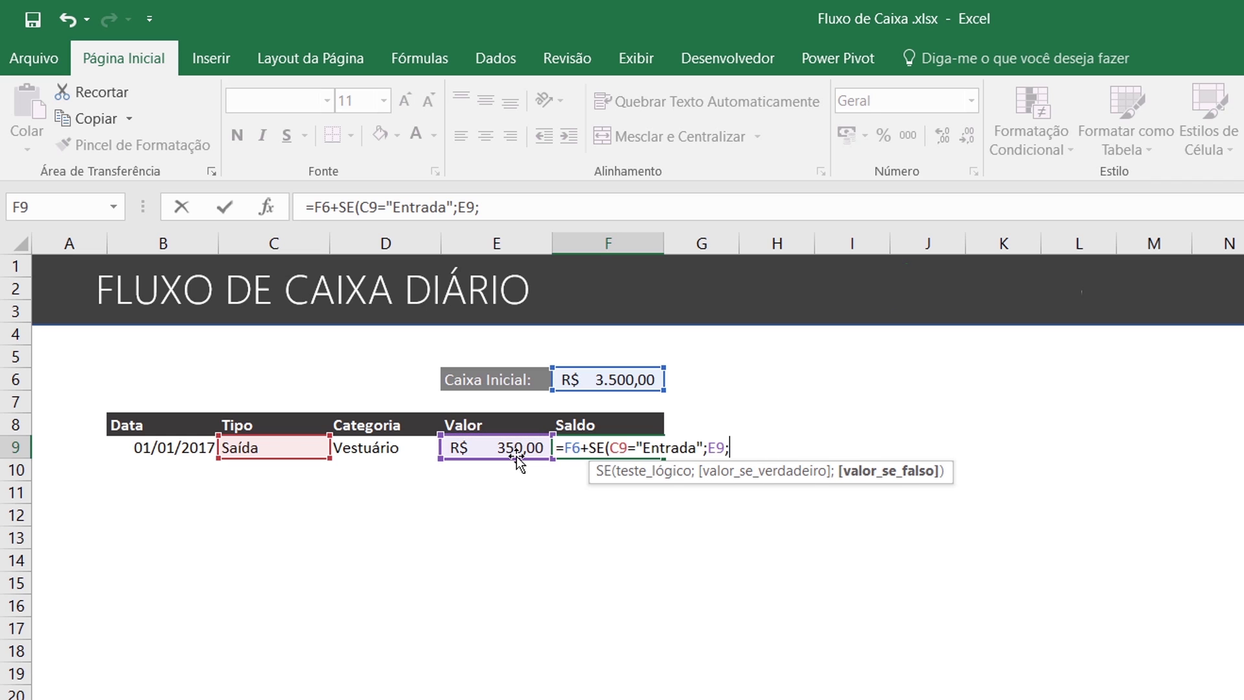
type("-")
left_click(512, 454)
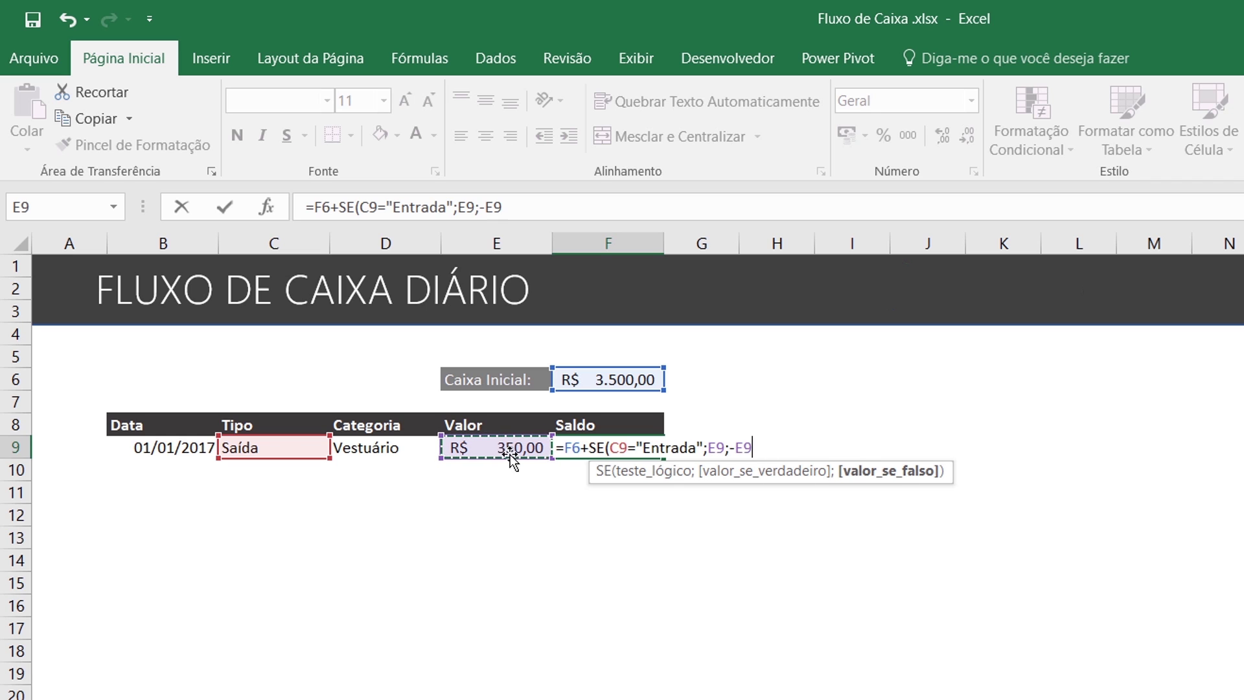
left_click_drag(752, 447, 735, 447)
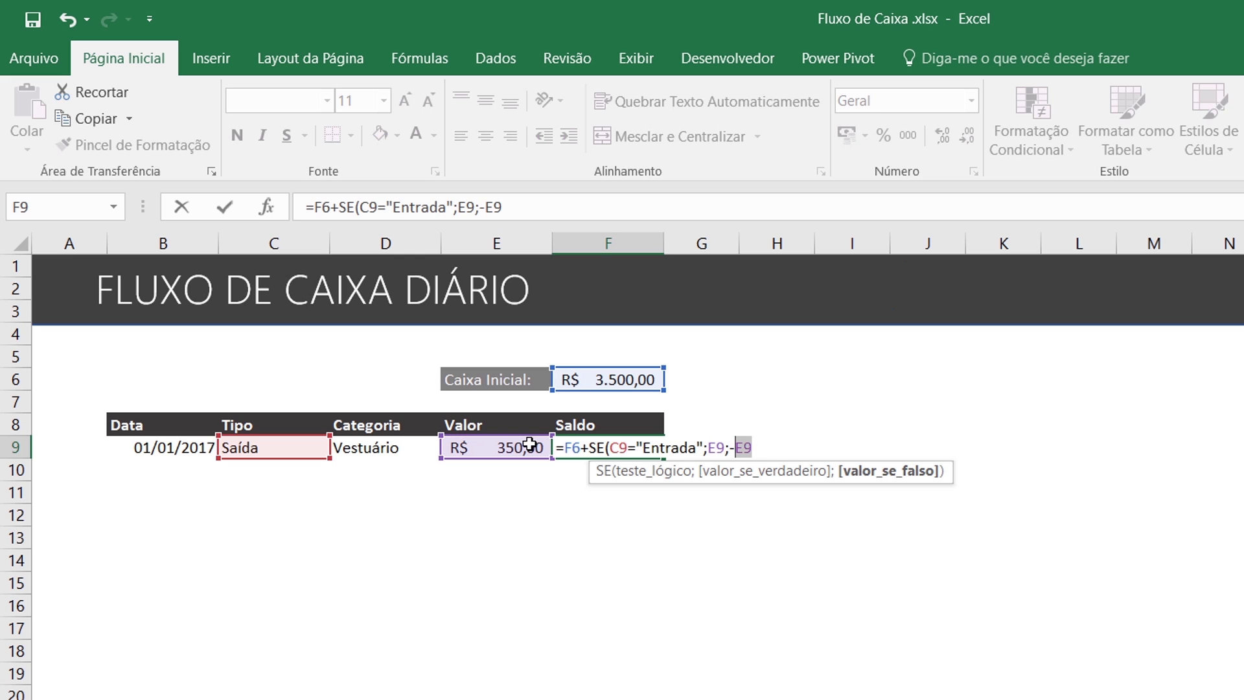
left_click_drag(631, 449, 610, 448)
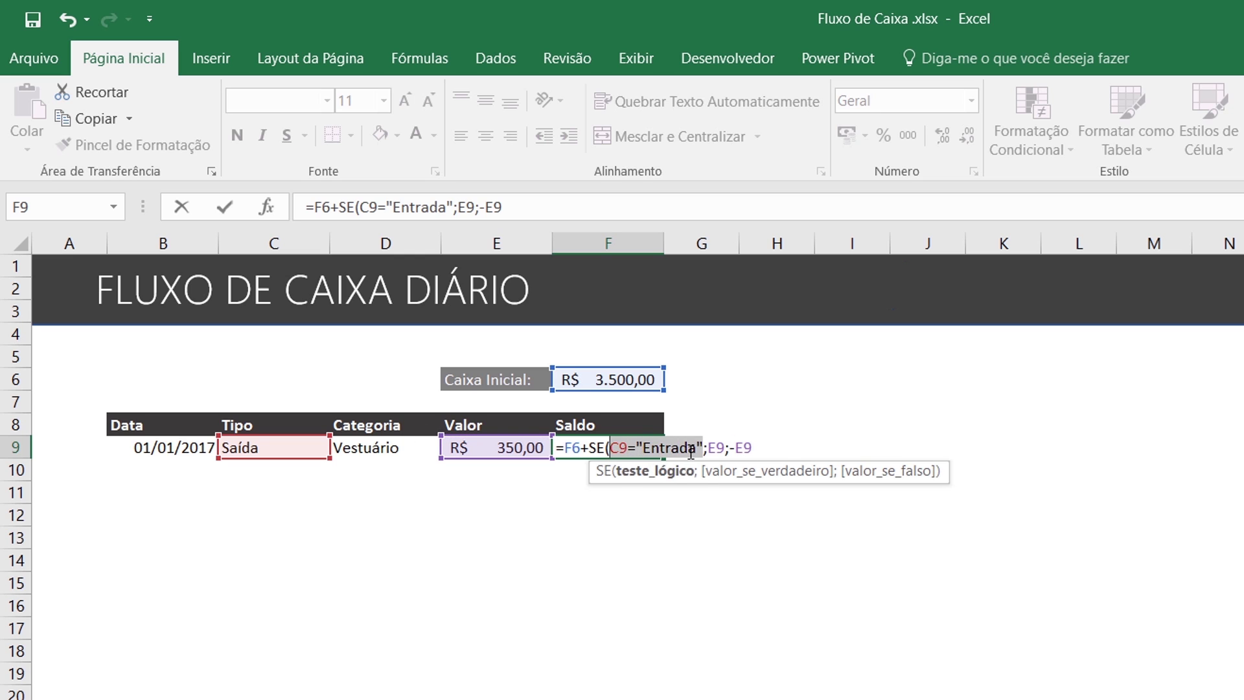
left_click(756, 448)
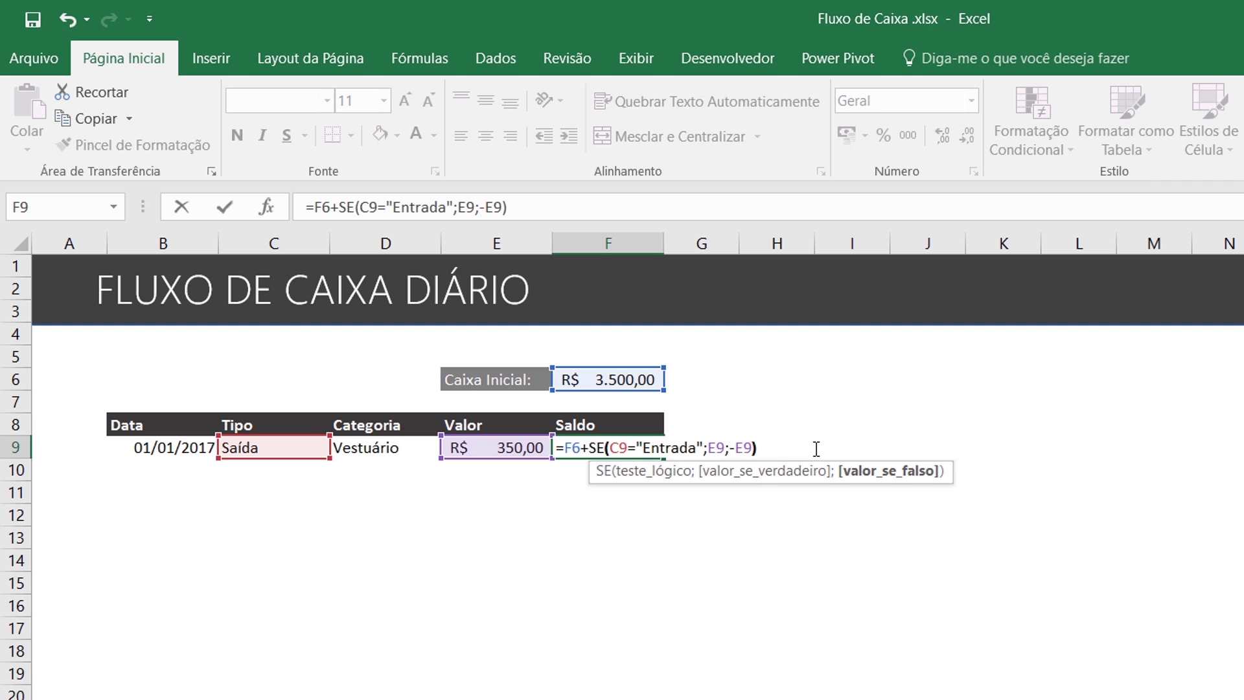
key("Return")
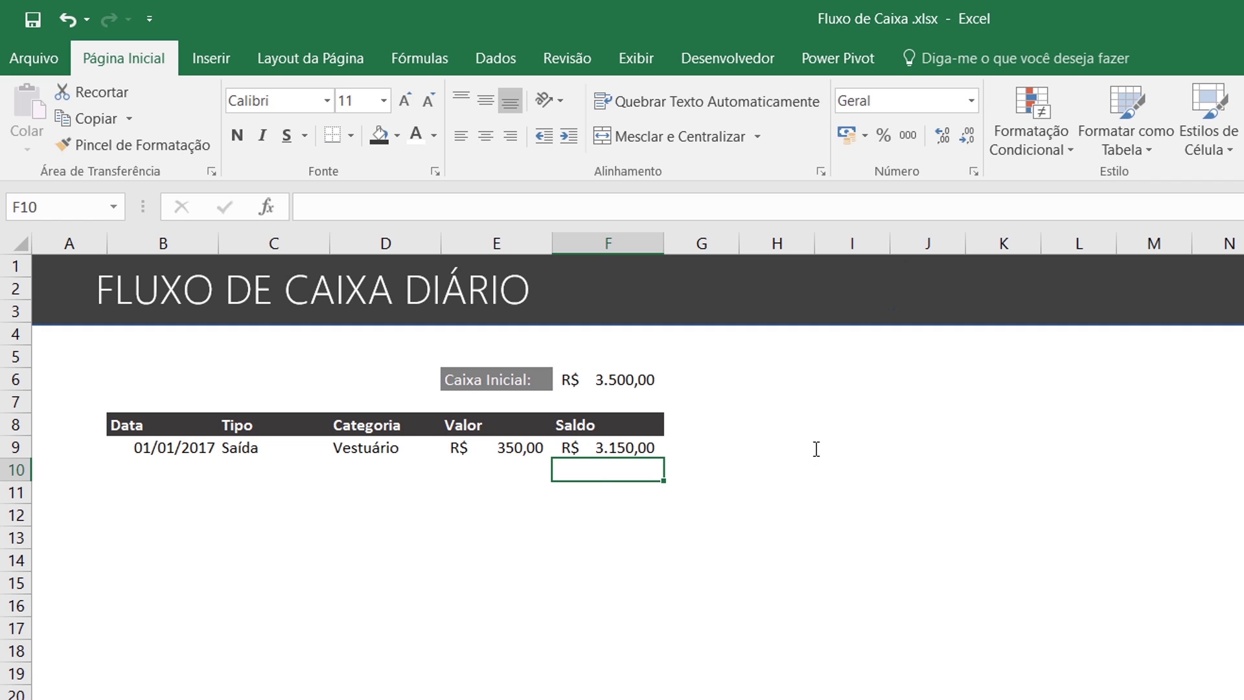
Check the Saldo in F9 against the Tipo in C9, the Valor in E9 and the opening balance in F6
left_click(254, 445)
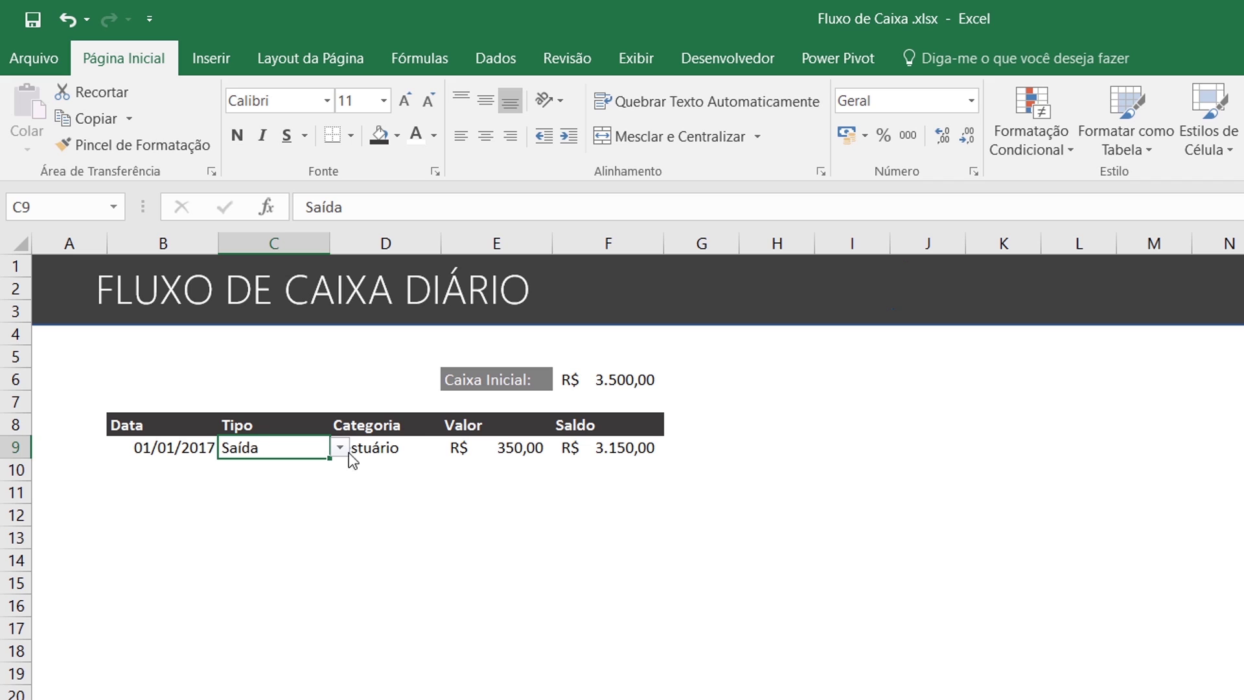
left_click(499, 444)
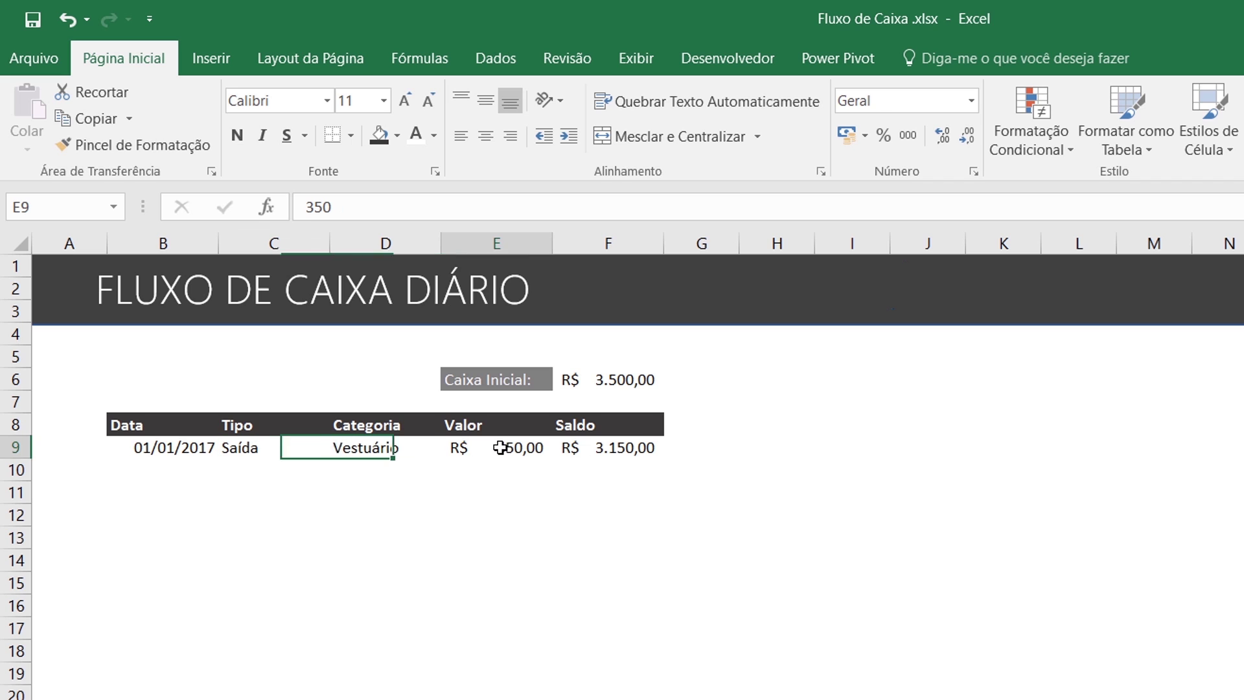
left_click(628, 377)
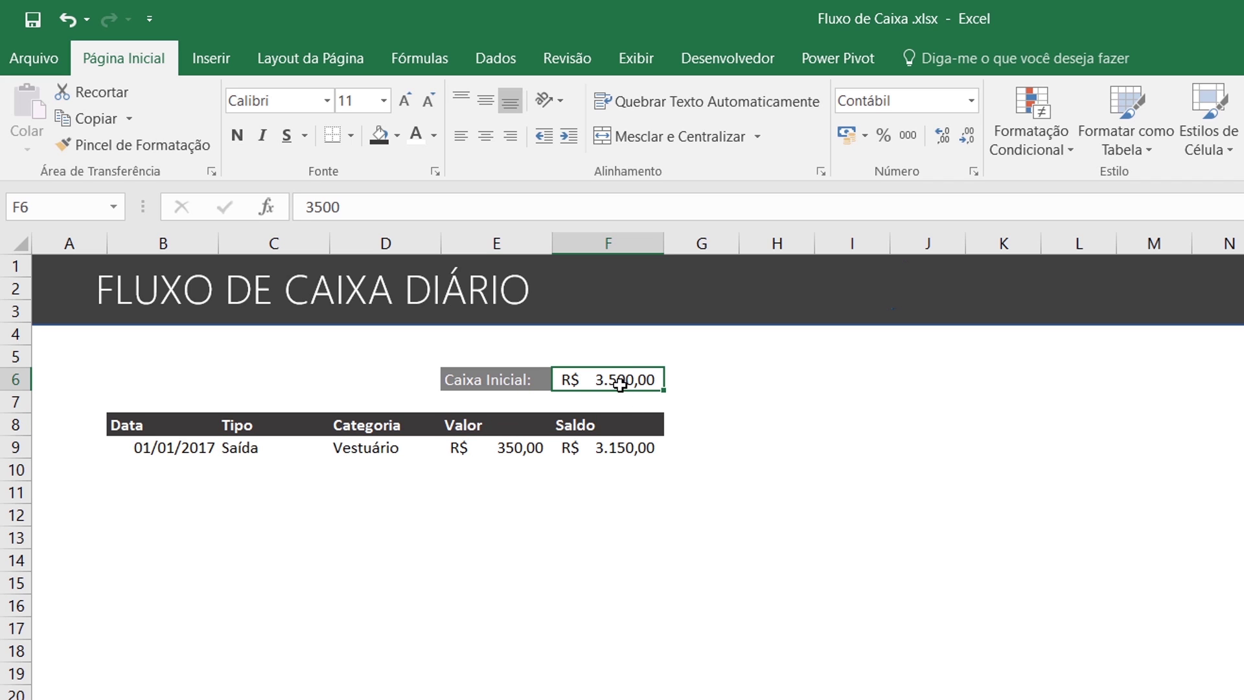
left_click(636, 443)
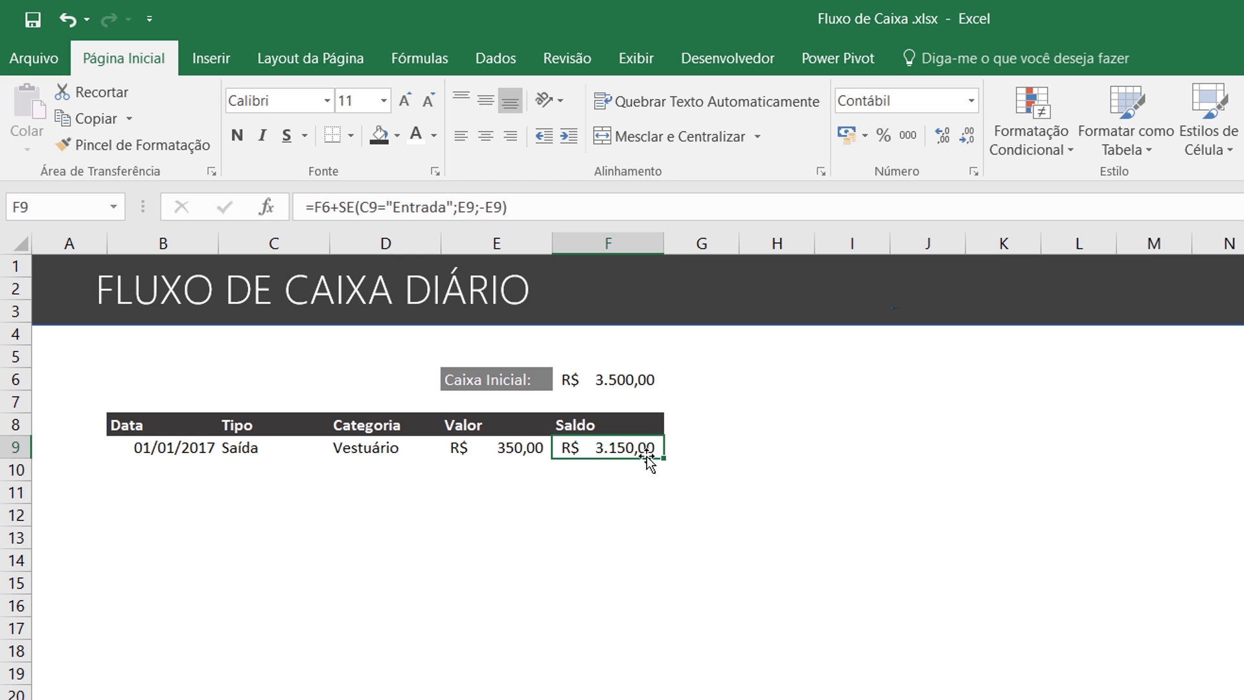
Change the Tipo in C9 to Entrada
left_click(271, 446)
left_click(340, 448)
left_click(335, 467)
Examine the Saldo formula in F9 with the cells it refers to, and compare it with the empty row 10 below
left_click(579, 447)
left_click(609, 381)
left_click(528, 446)
left_click(632, 453)
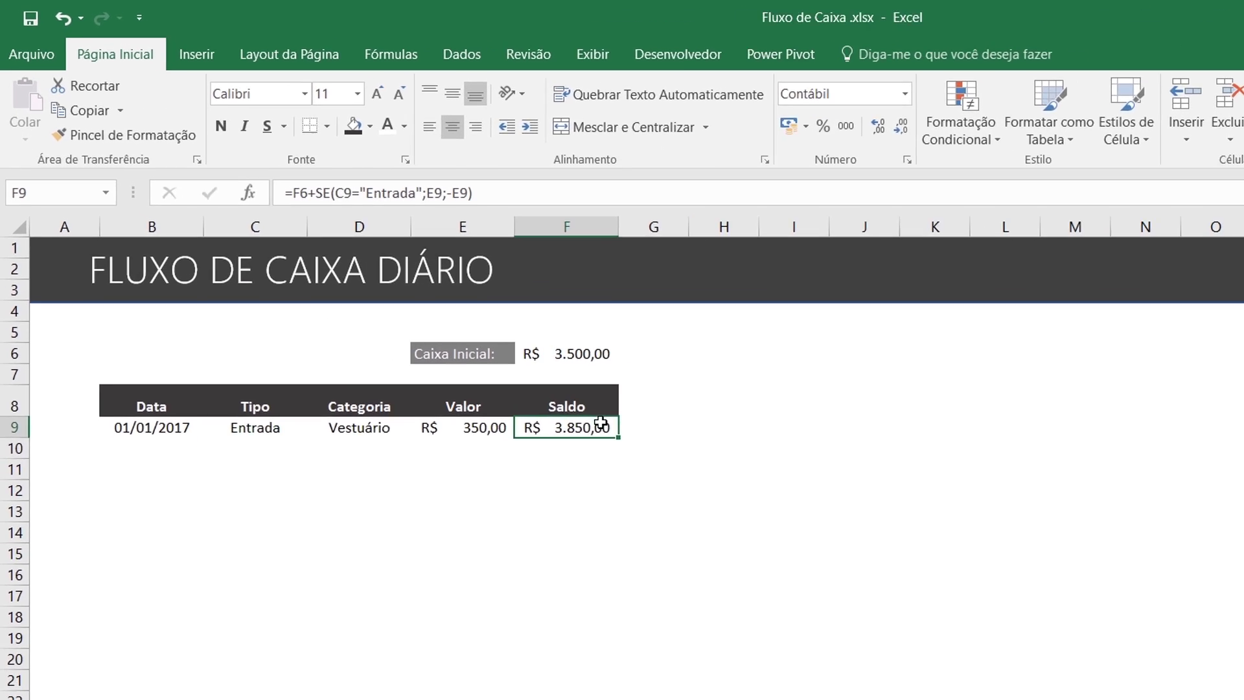
double_click(601, 424)
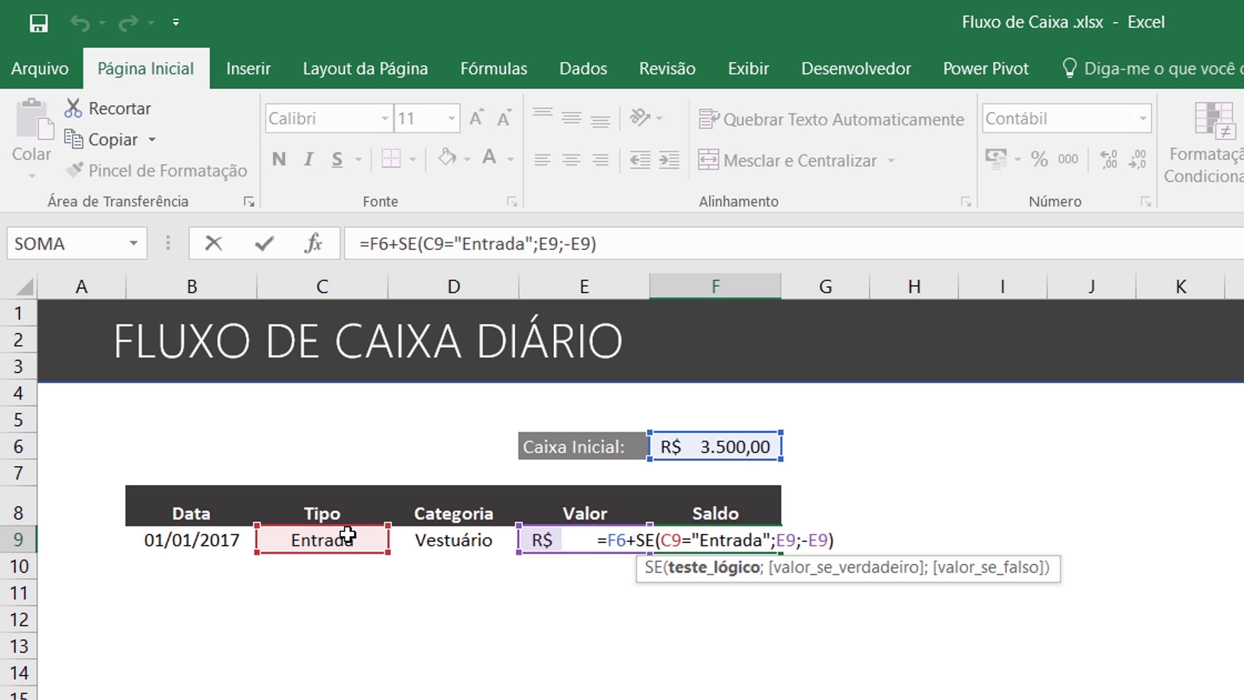
key("Return")
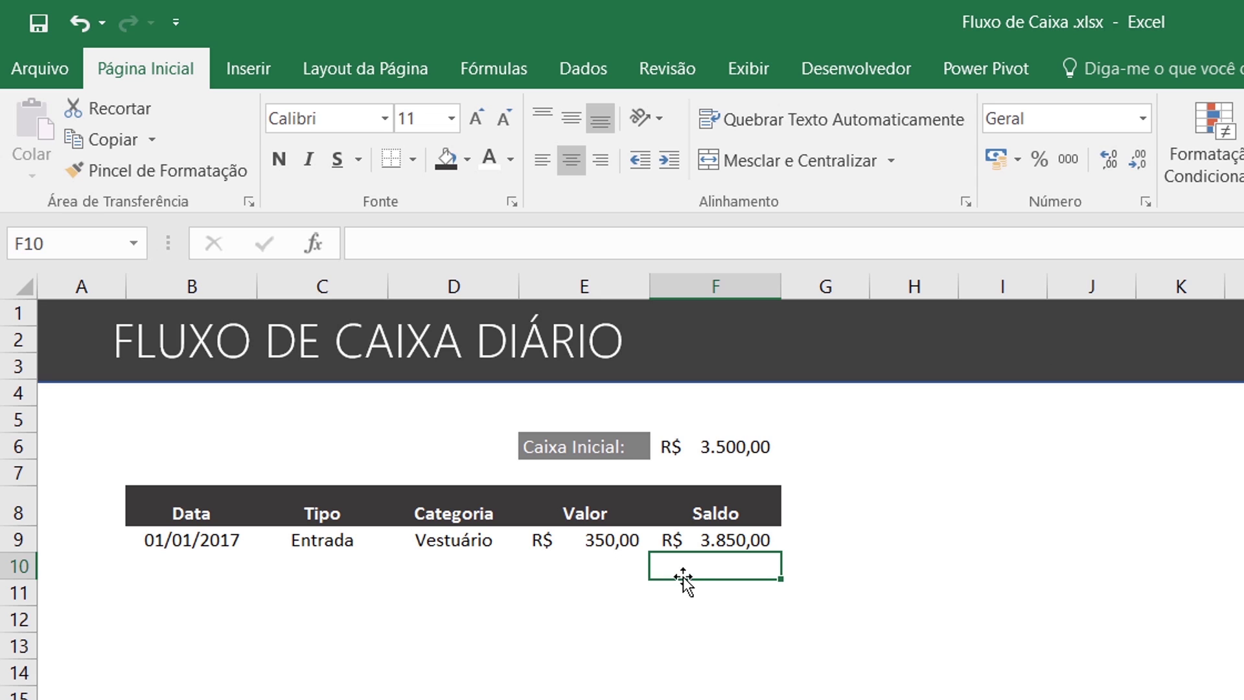
left_click(709, 544)
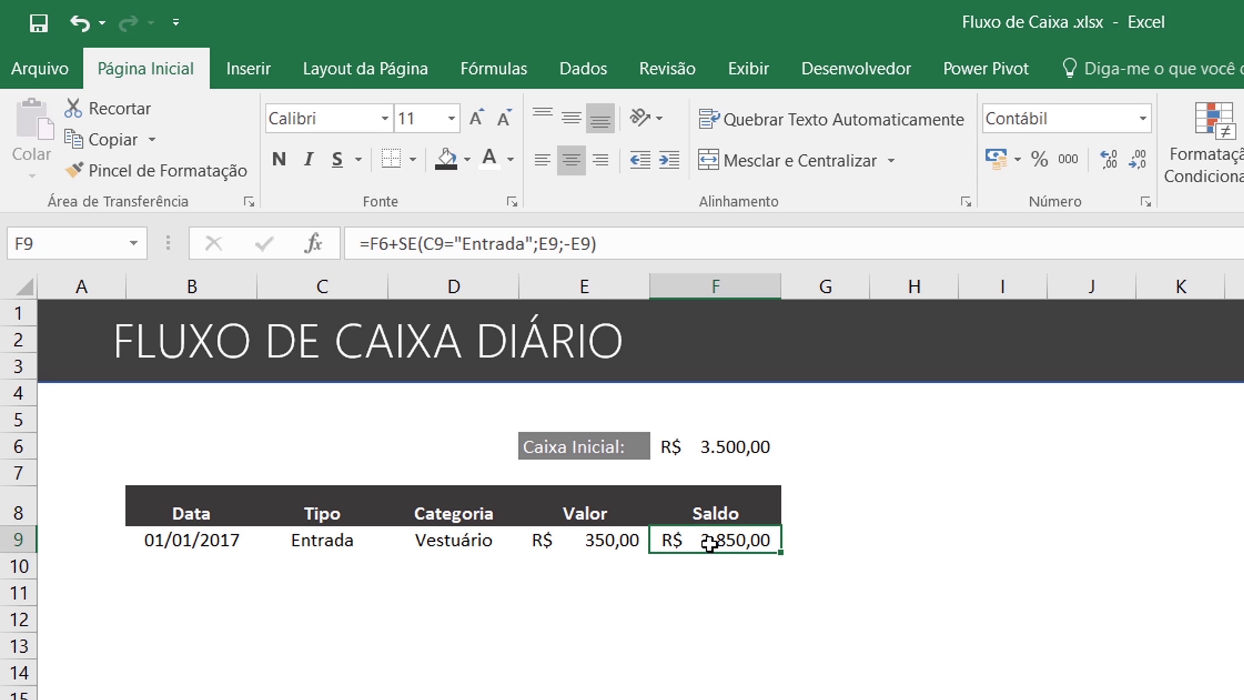
left_click_drag(716, 566, 221, 563)
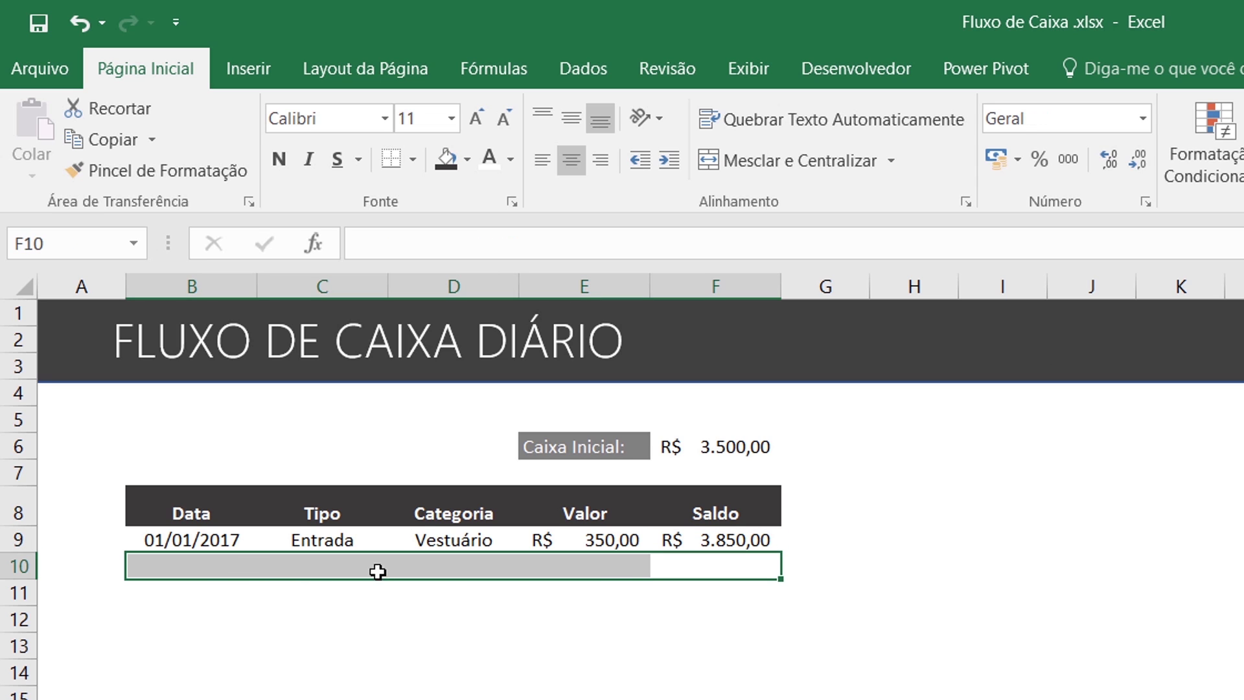
left_click(744, 446)
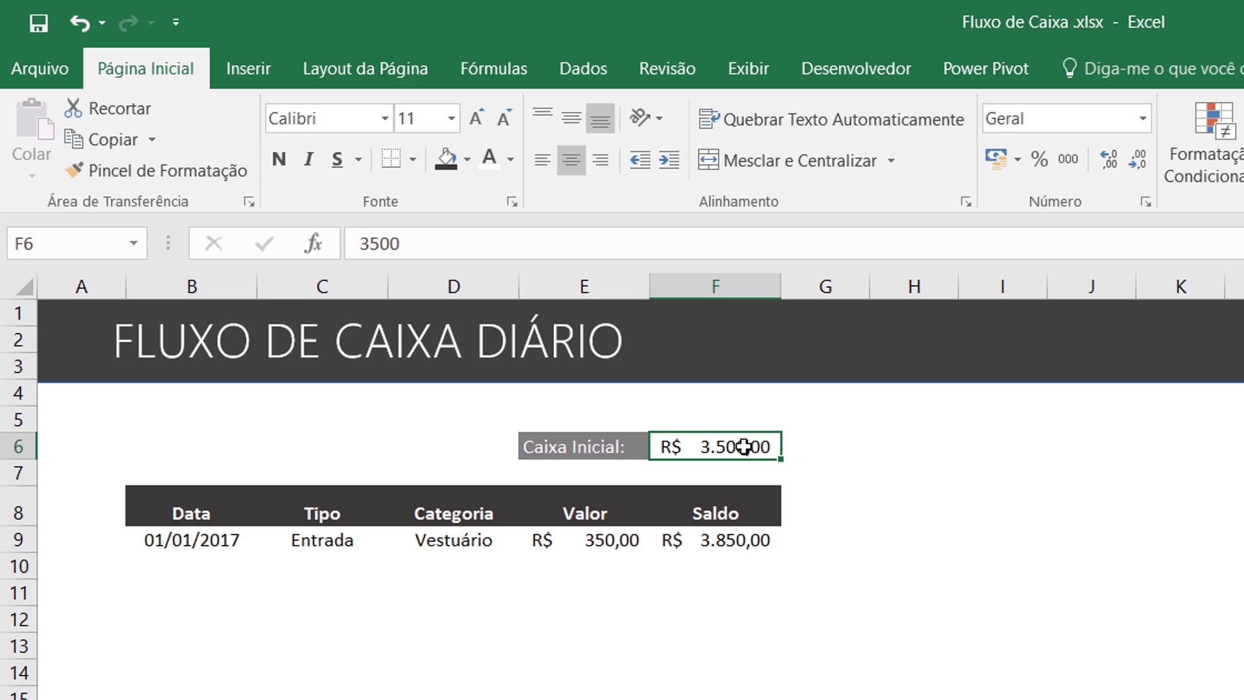
left_click(732, 564)
left_click(753, 538)
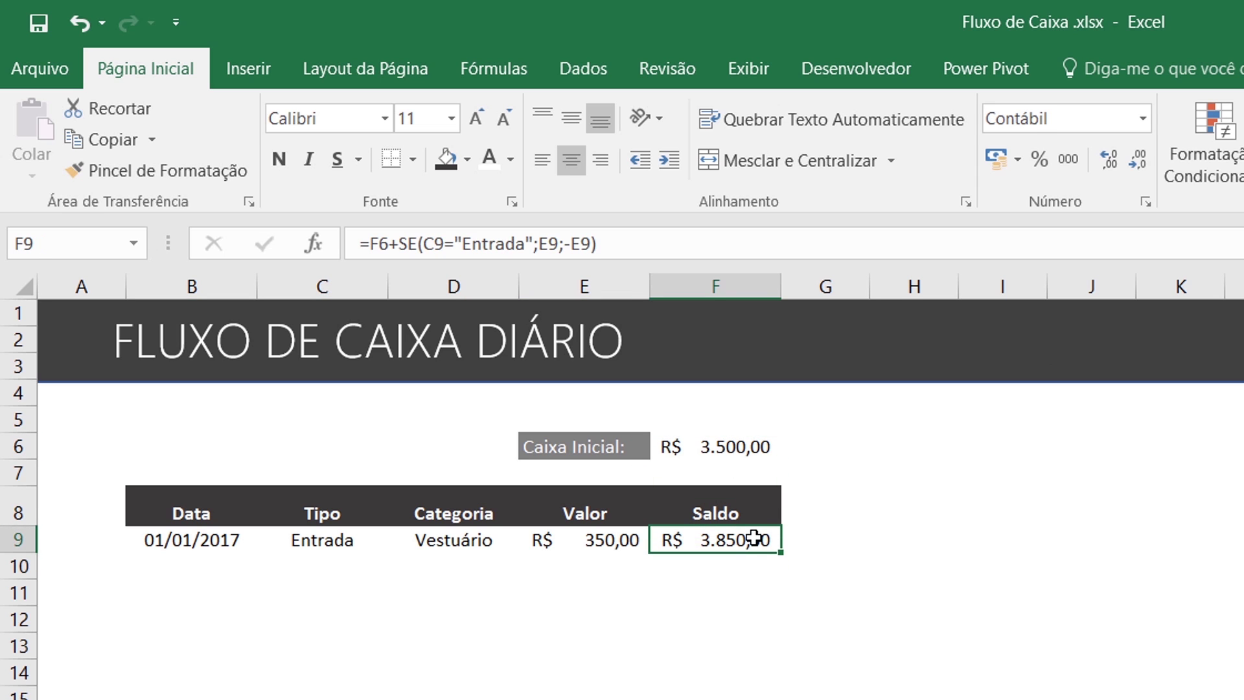
Enter the date 02/01/2017 in B10
left_click(204, 574)
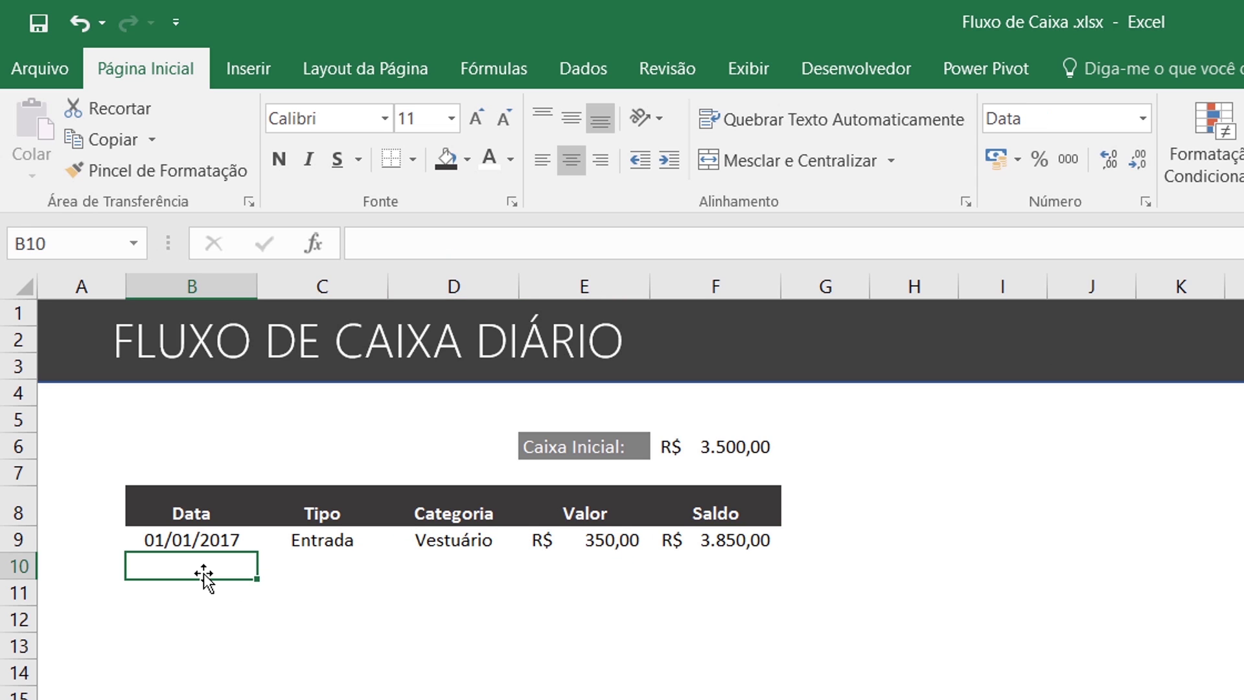
type("02/")
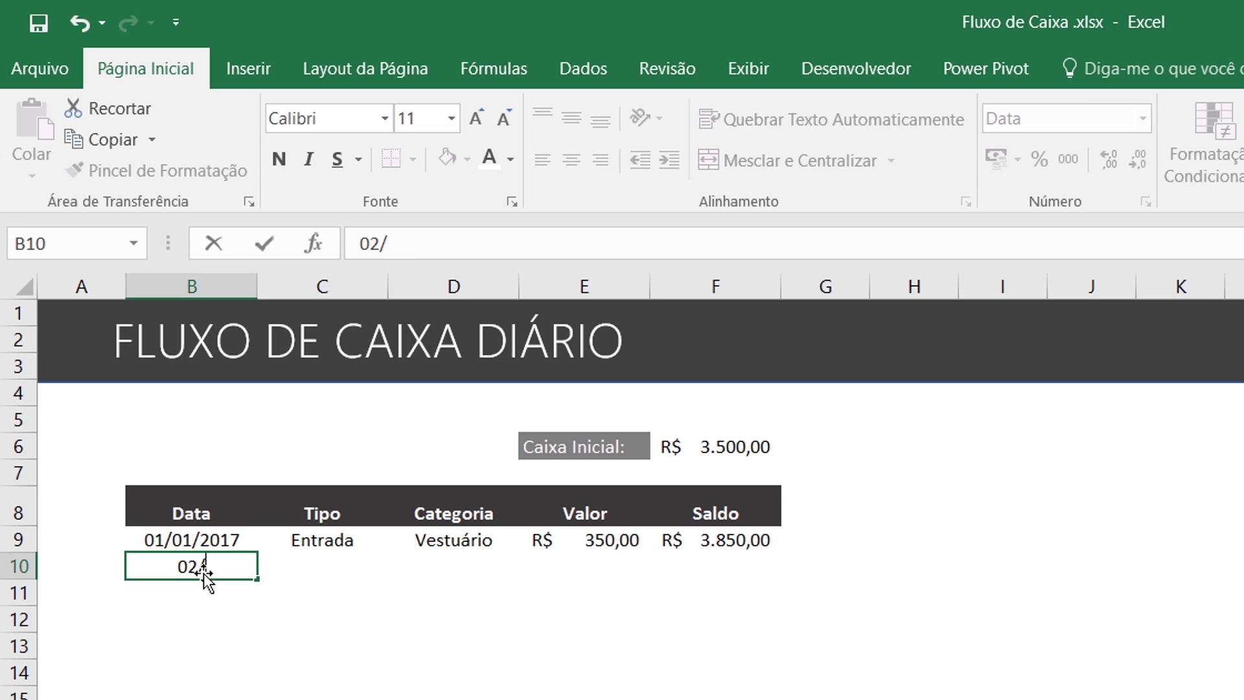
type("01/2017")
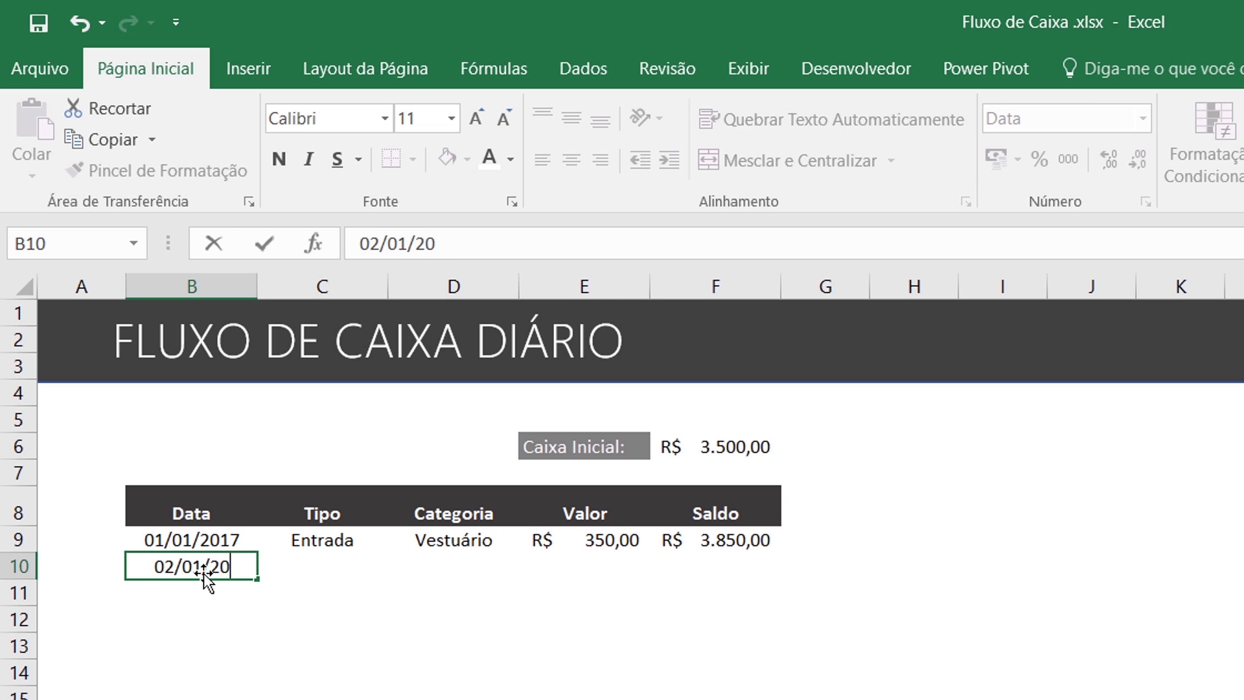
key("Tab")
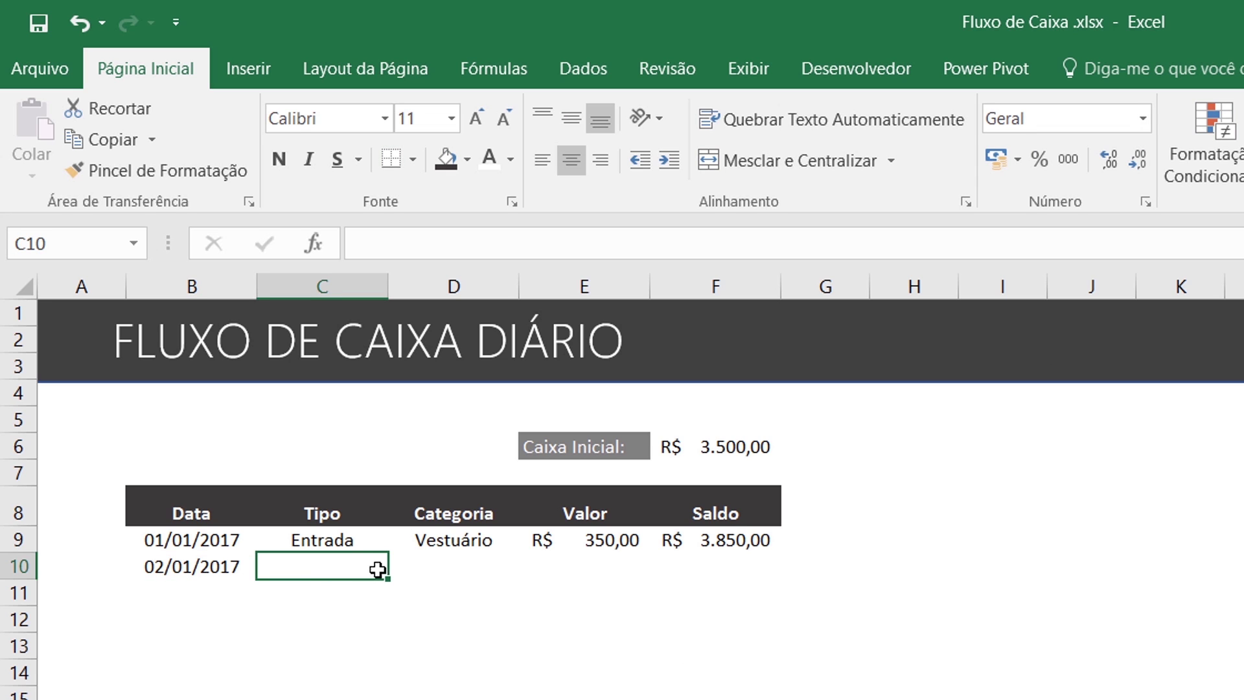
Copy the Tipo and Categoria cells C9:D9 with their dropdowns into row 10, starting at C10
left_click_drag(361, 541, 440, 538)
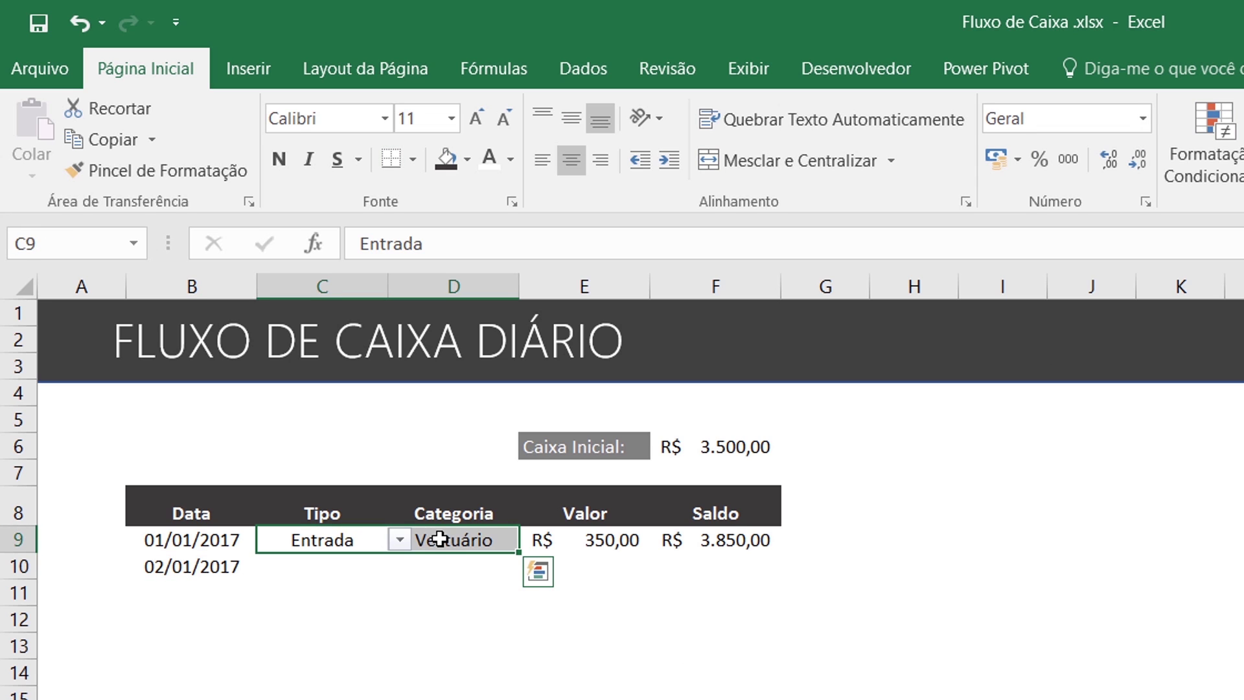
key("ctrl+c")
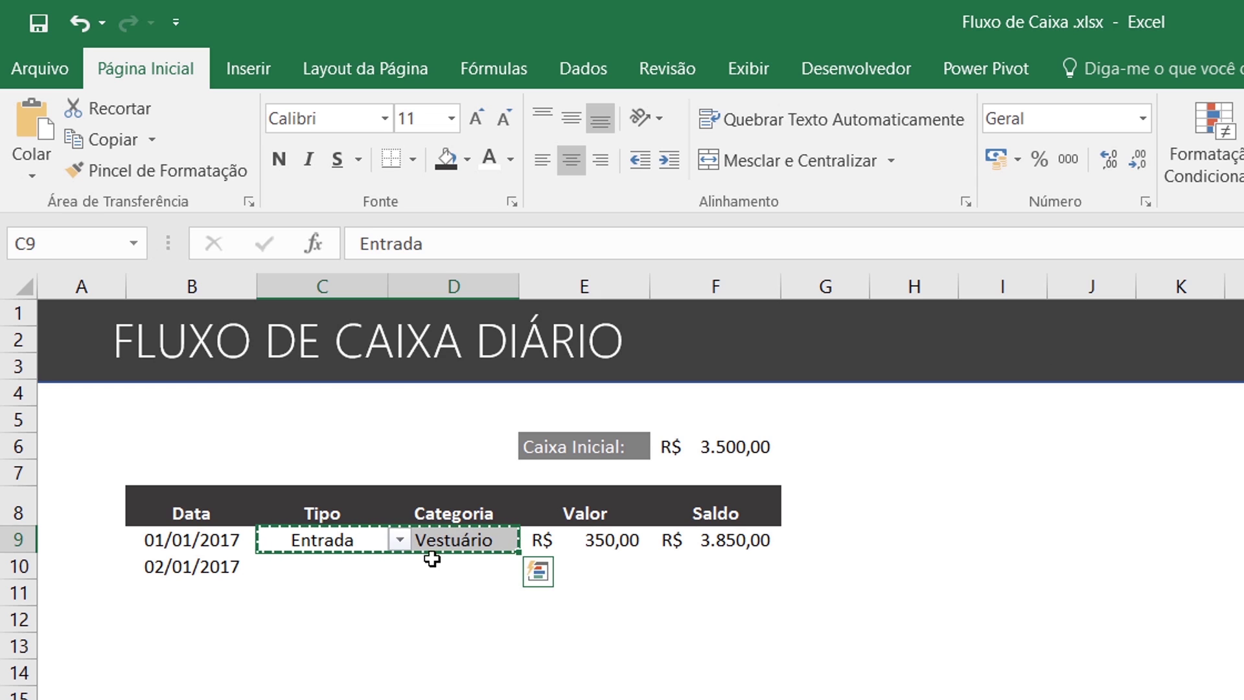
left_click(313, 565)
key("ctrl+v")
key("Escape")
Set the Tipo in C10 to Saída and the Categoria in D10 to Supermercado
left_click(342, 561)
left_click(400, 566)
left_click(383, 608)
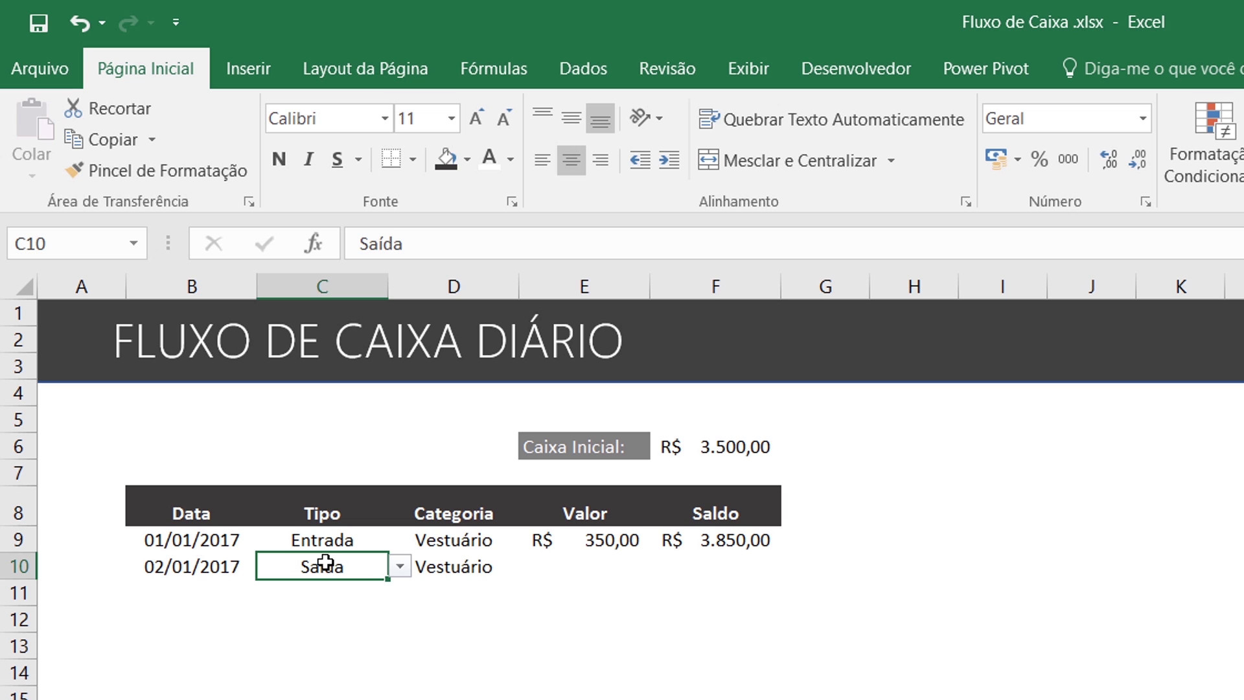
left_click(496, 573)
left_click(530, 568)
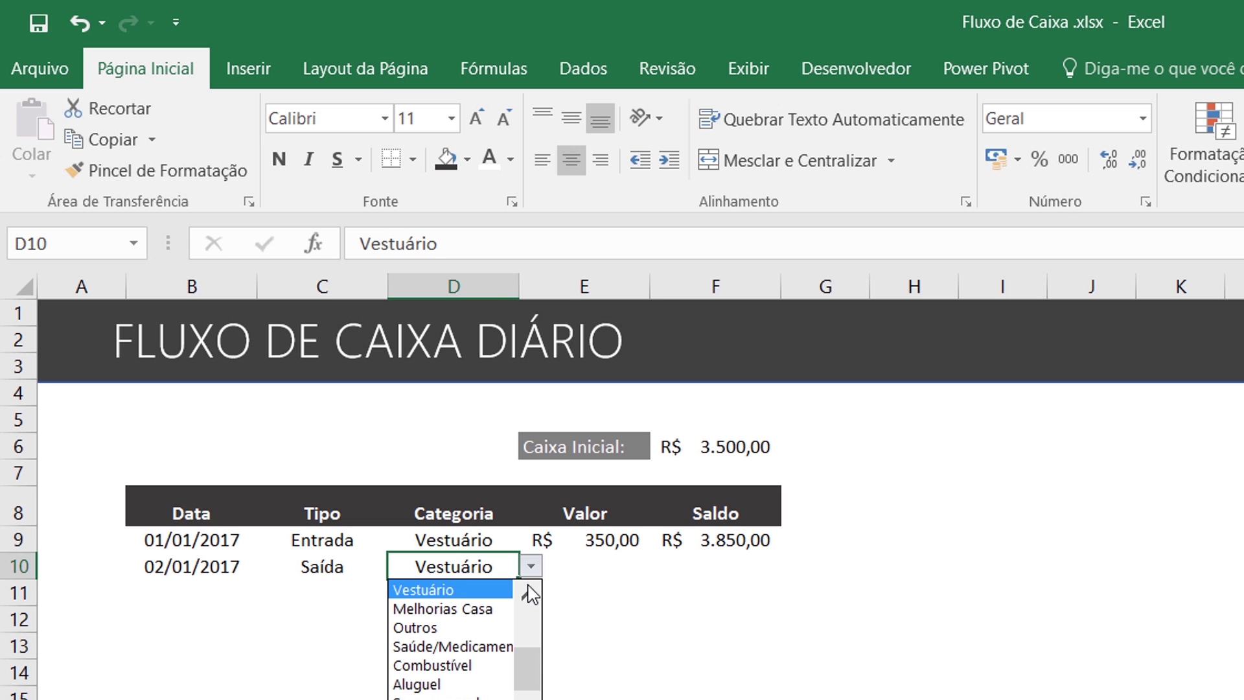
mouse_move(527, 677)
left_mouse_down()
mouse_move(528, 625)
mouse_move(523, 676)
left_mouse_up()
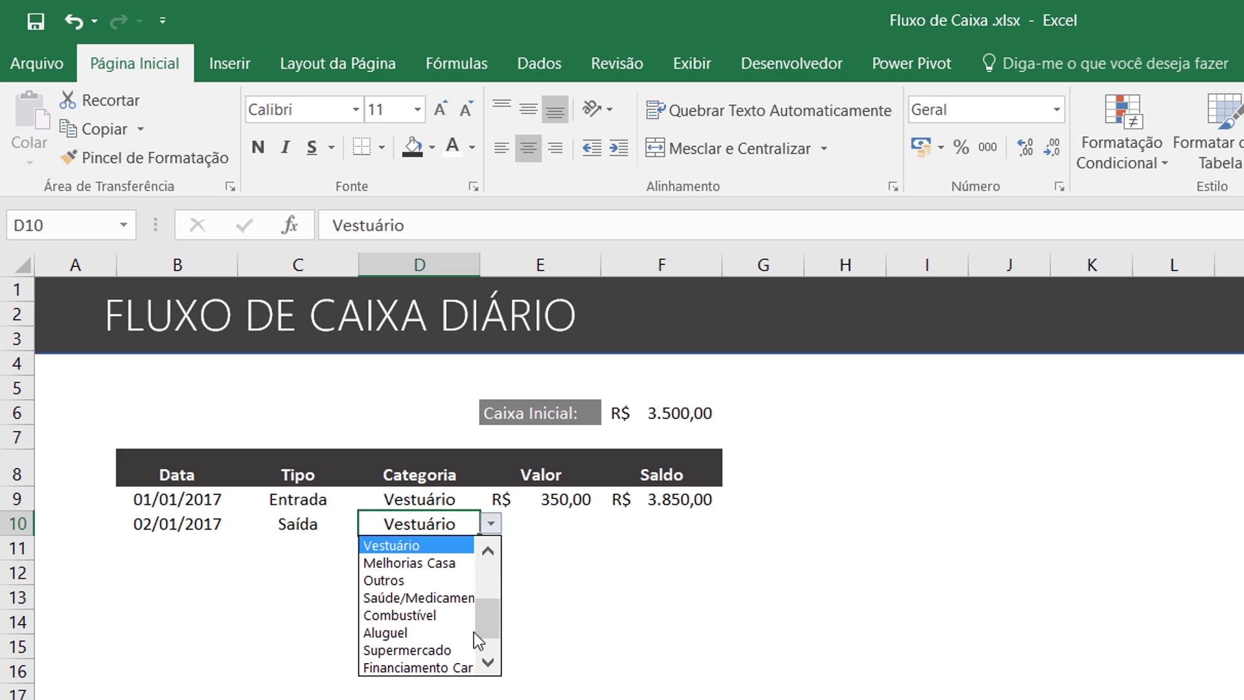
left_click(453, 649)
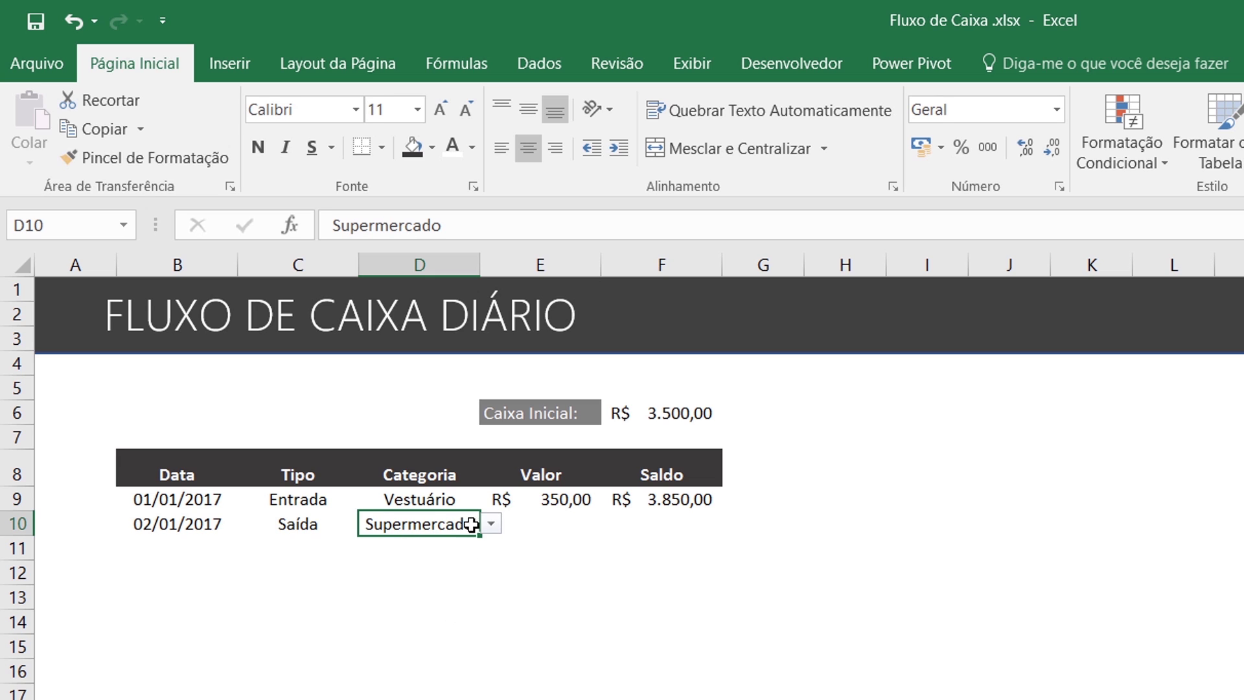
Change the Categoria in D9 to Salário to match the Entrada type
left_click(324, 503)
left_click(458, 503)
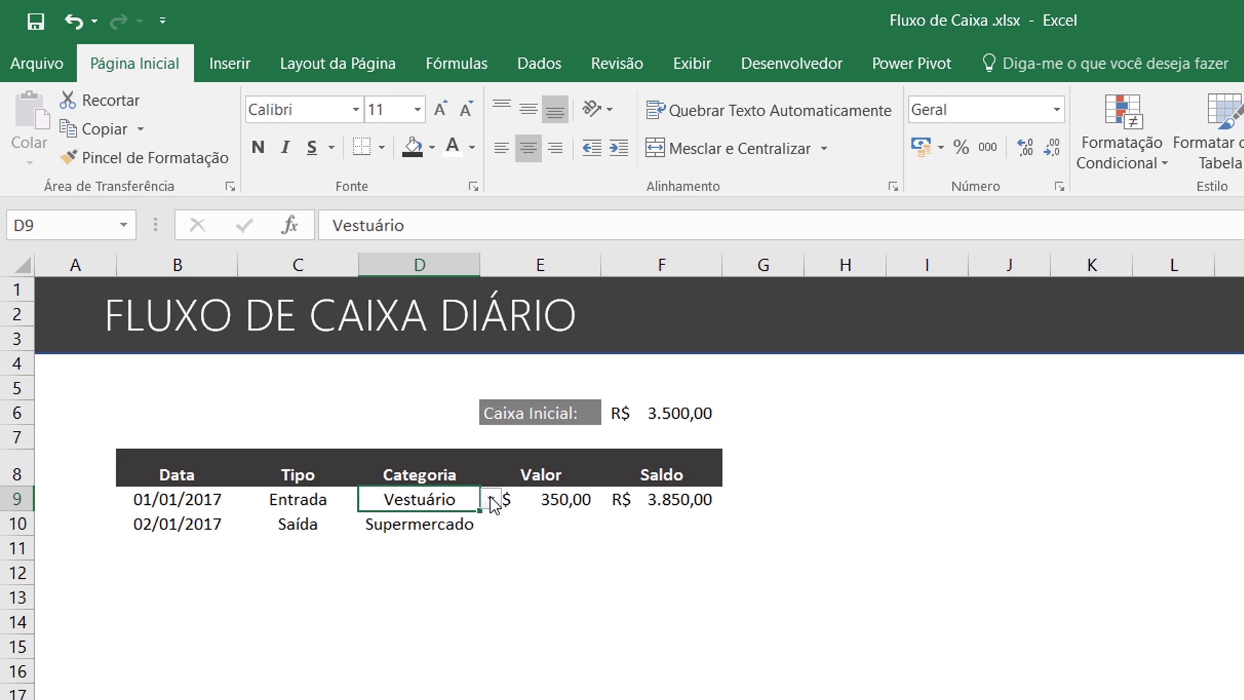
left_click(492, 499)
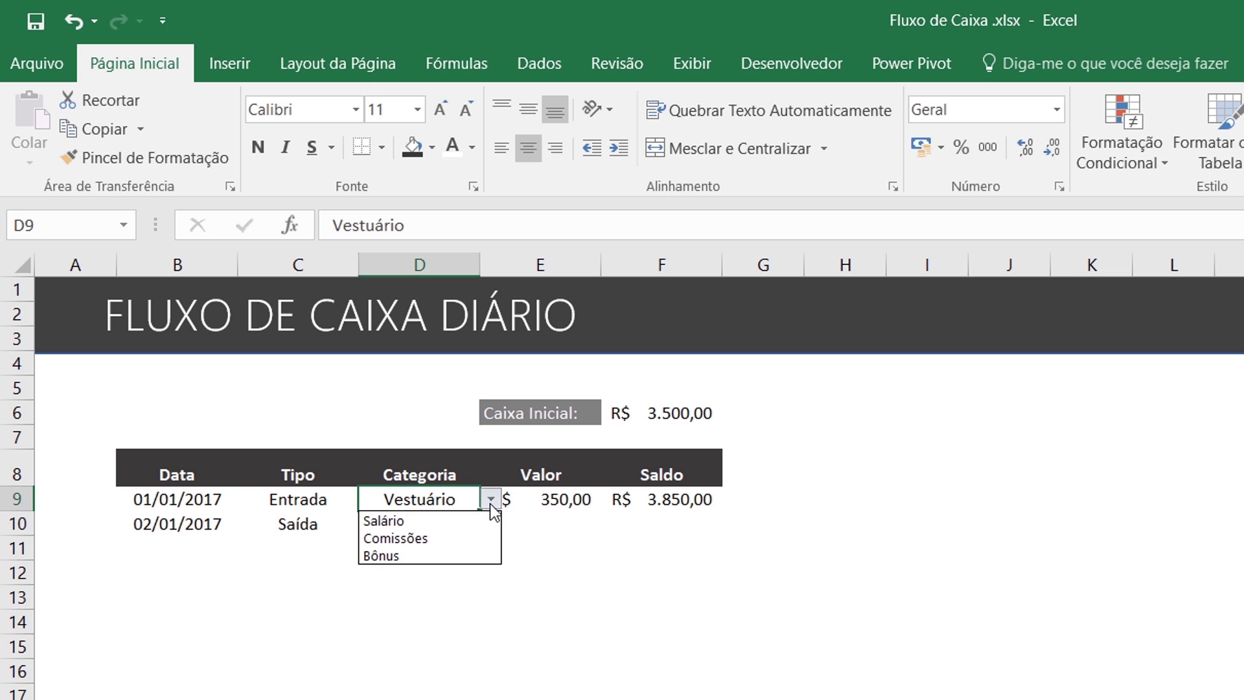
left_click(465, 516)
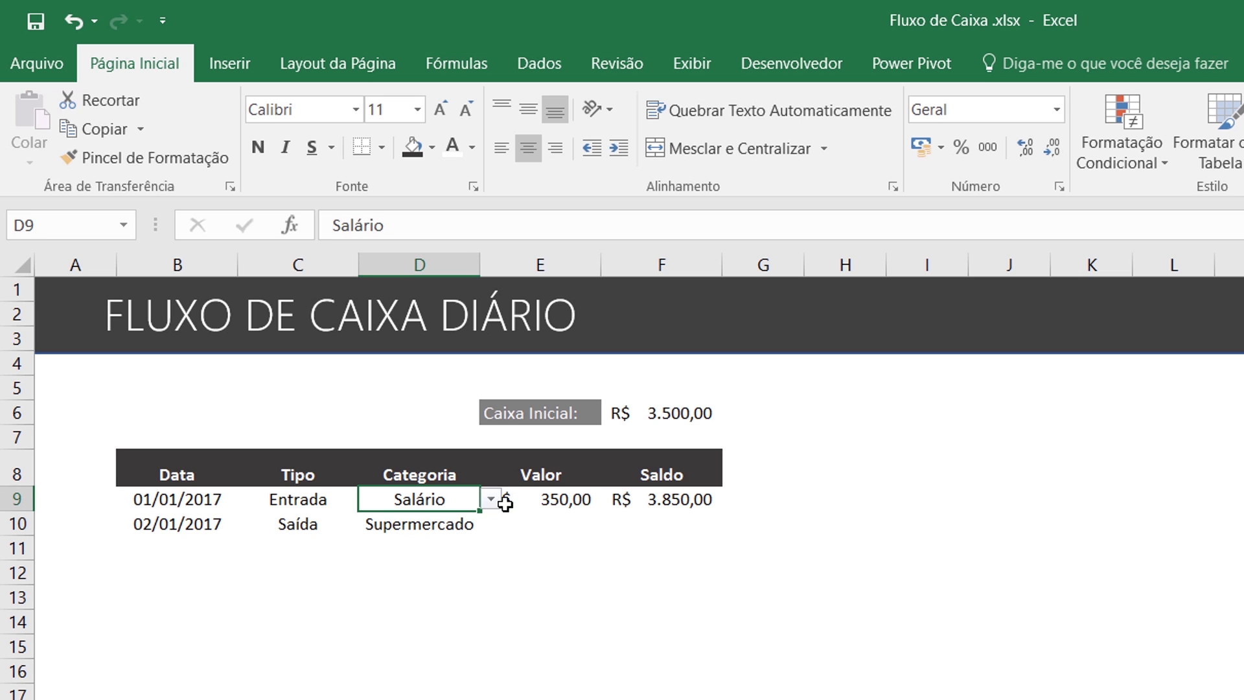
Set the Valor of the Salário entry in E9 to 2500 and of the Supermercado entry in E10 to 500
left_click(526, 503)
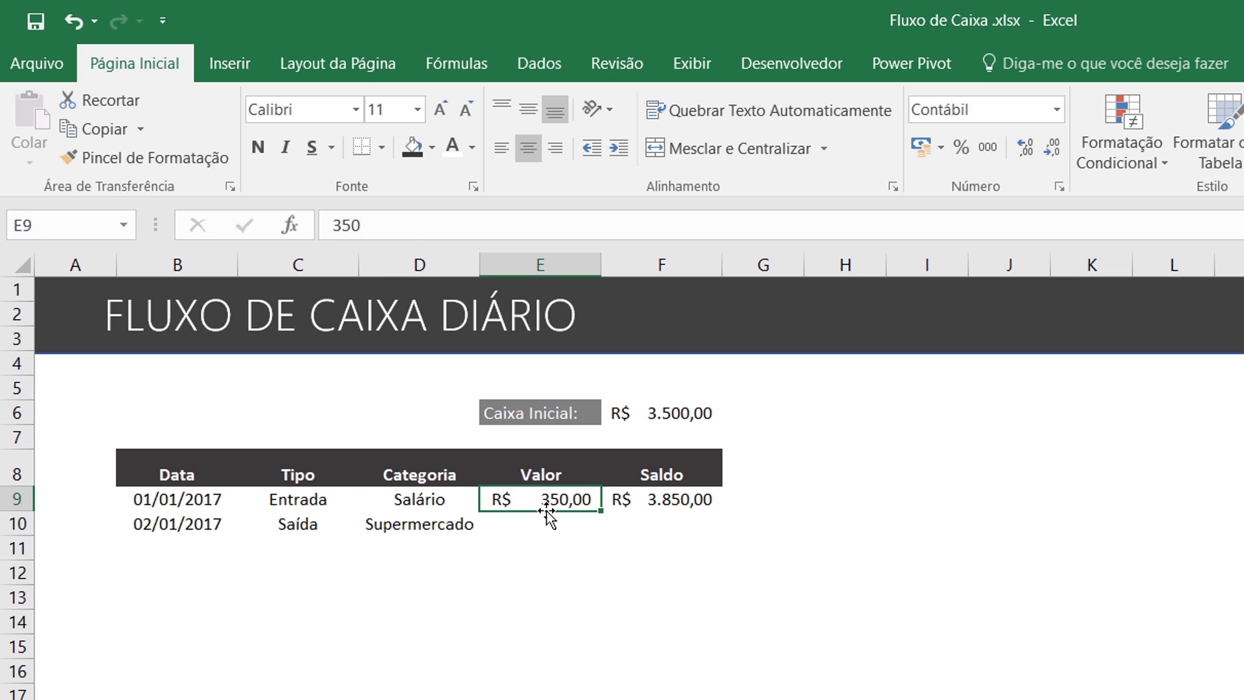
type("2500")
key("Return")
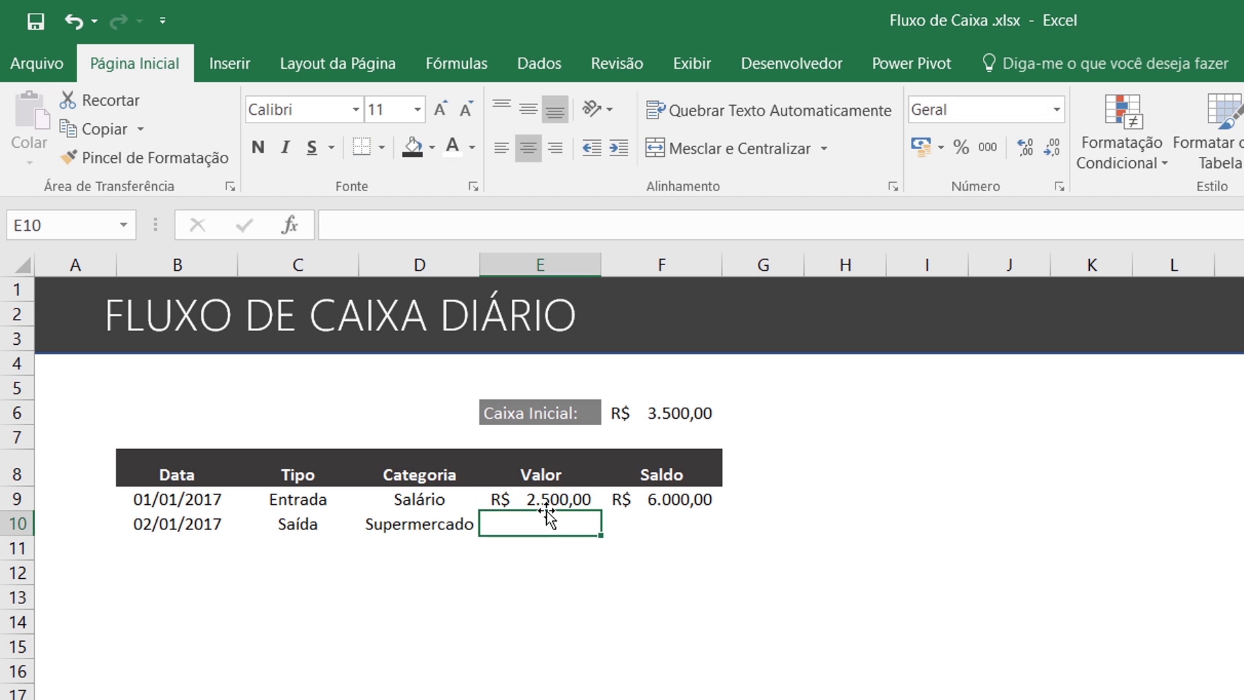
key("Left")
left_click(546, 517)
type("500")
key("Return")
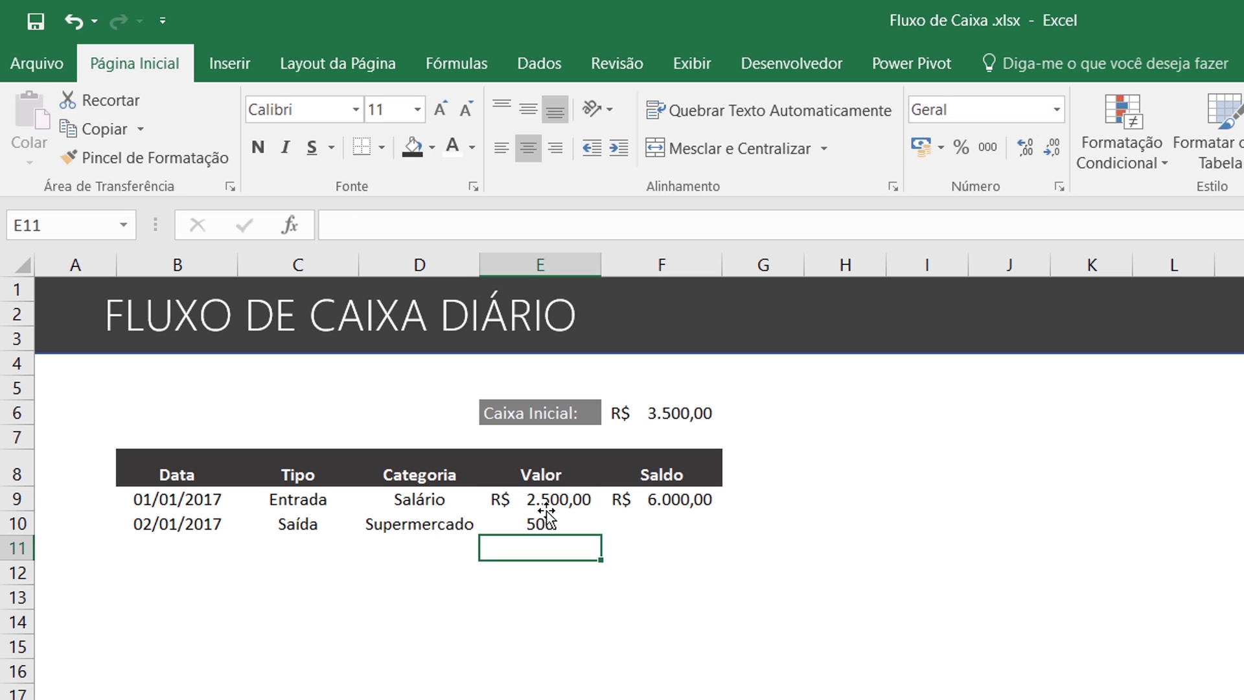
Examine the Saldo formula in F9 and the Tipo, Categoria and Valor cells of row 9
key("Up")
key("Right")
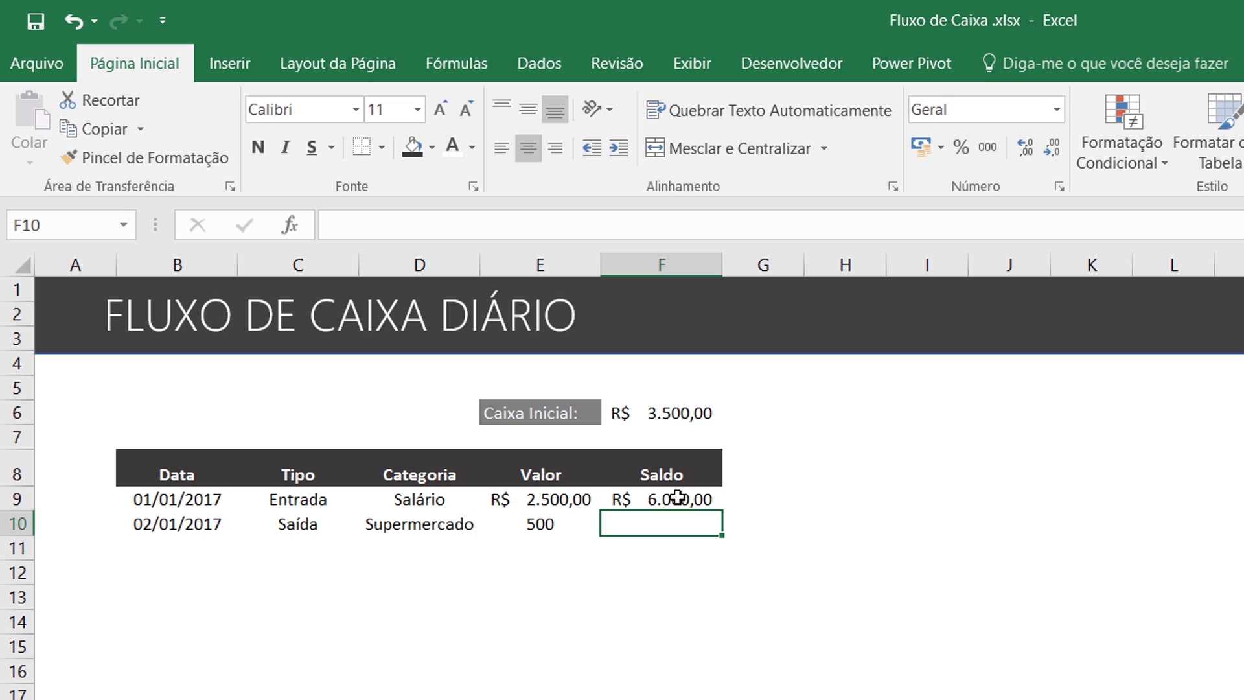
left_click(550, 491)
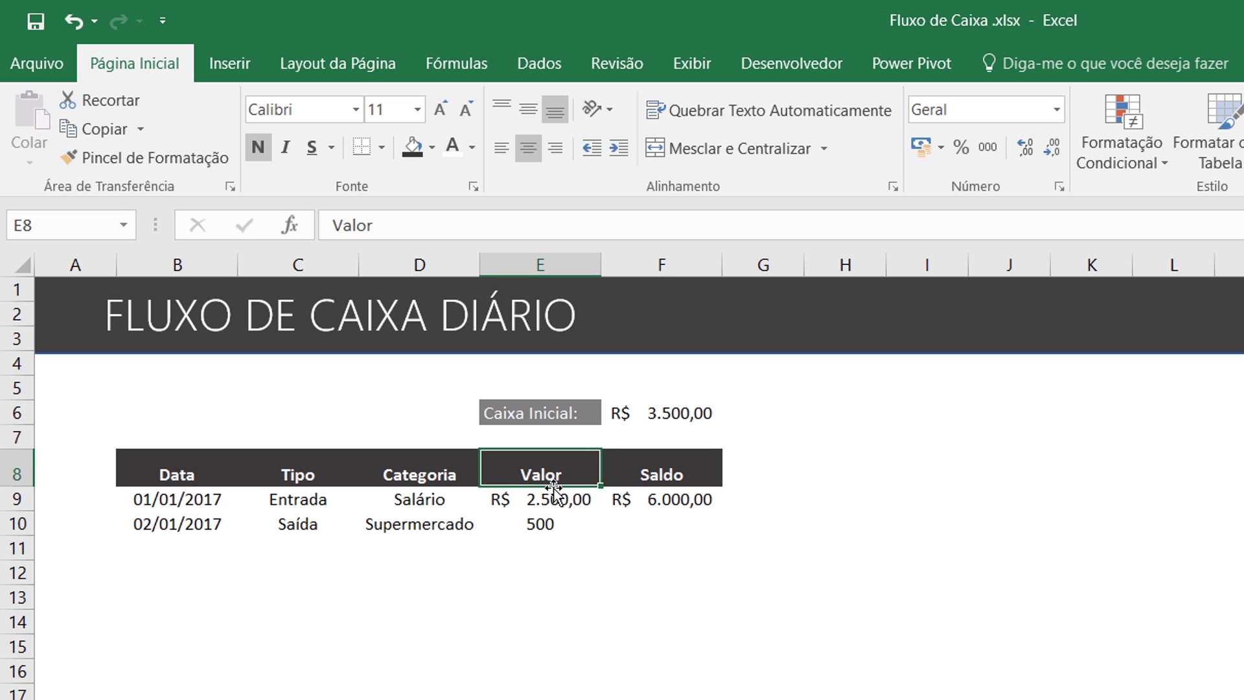
left_click(314, 503)
left_click(422, 497)
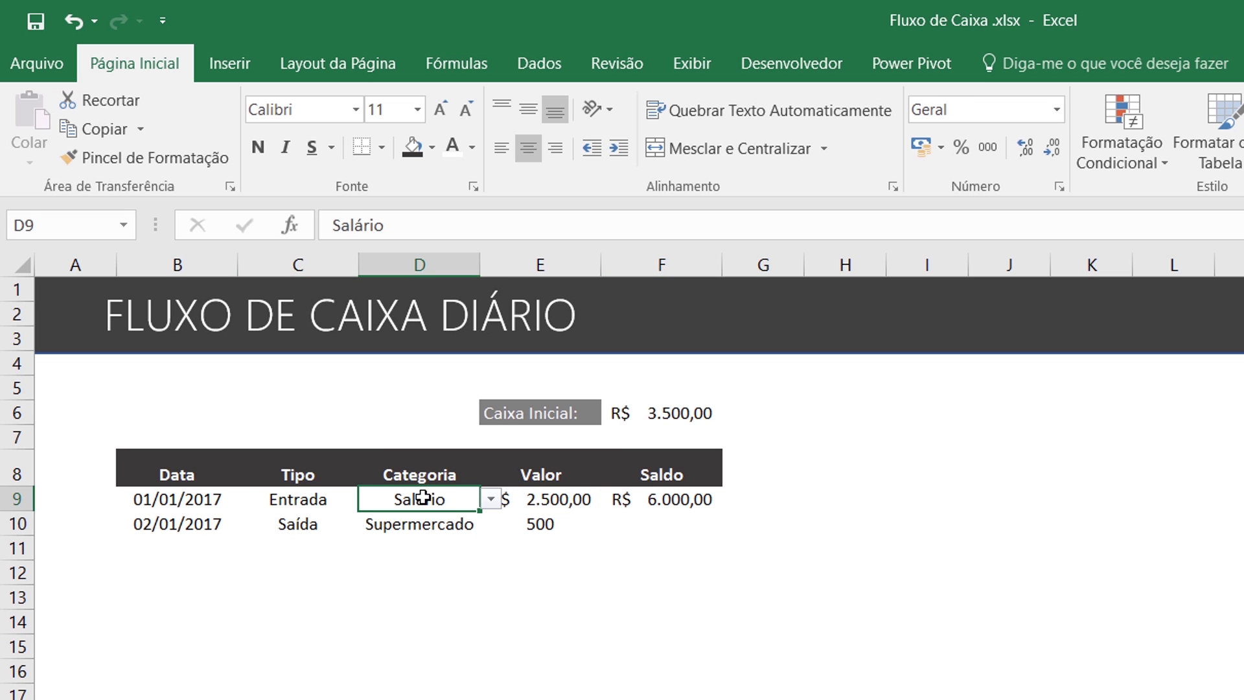
left_click(572, 501)
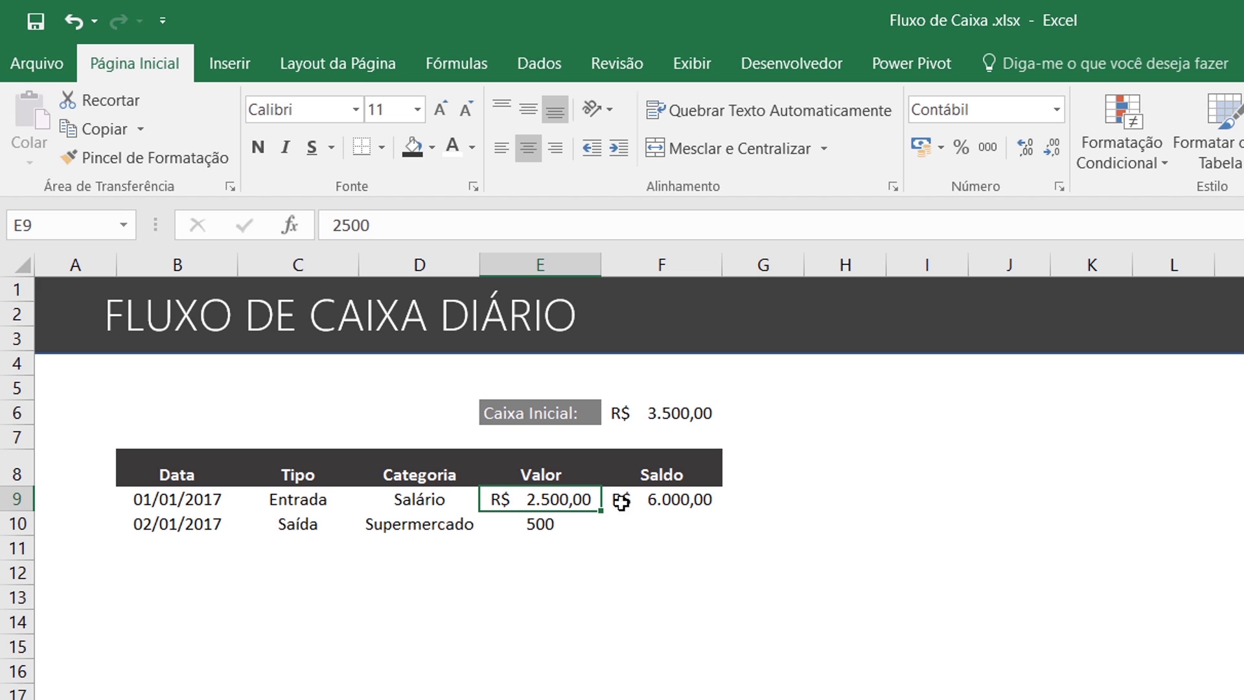
double_click(659, 499)
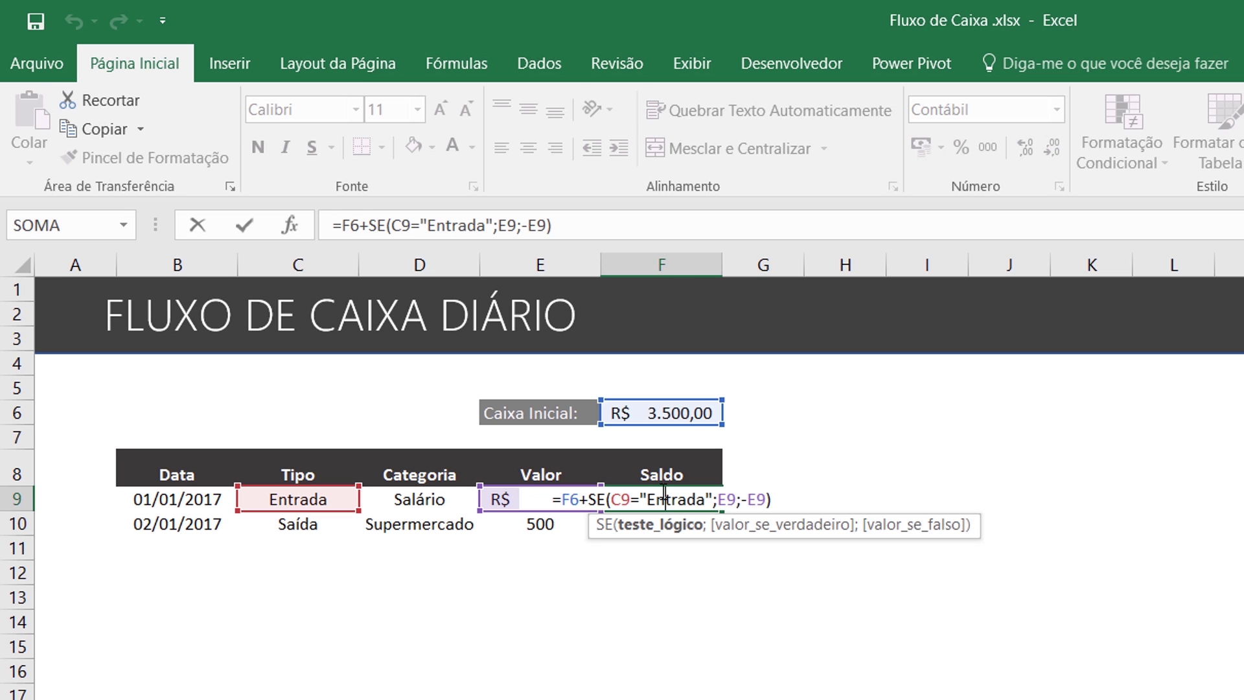
key("Escape")
key("Left")
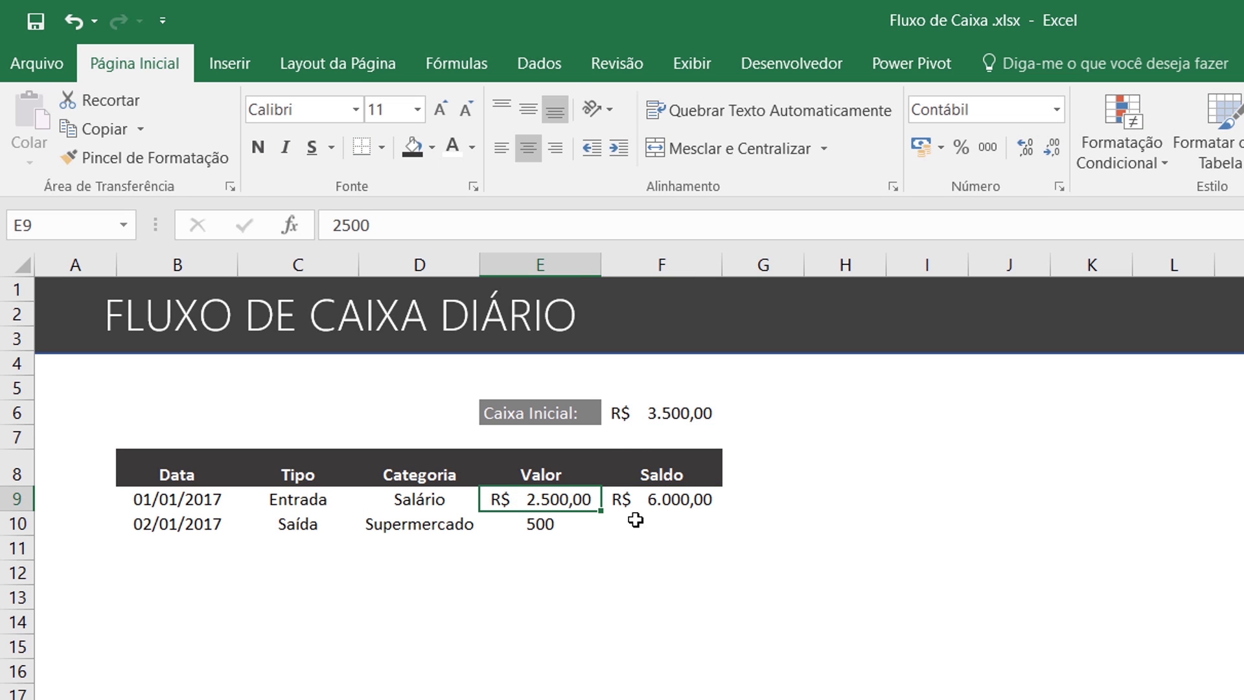
left_click(676, 504)
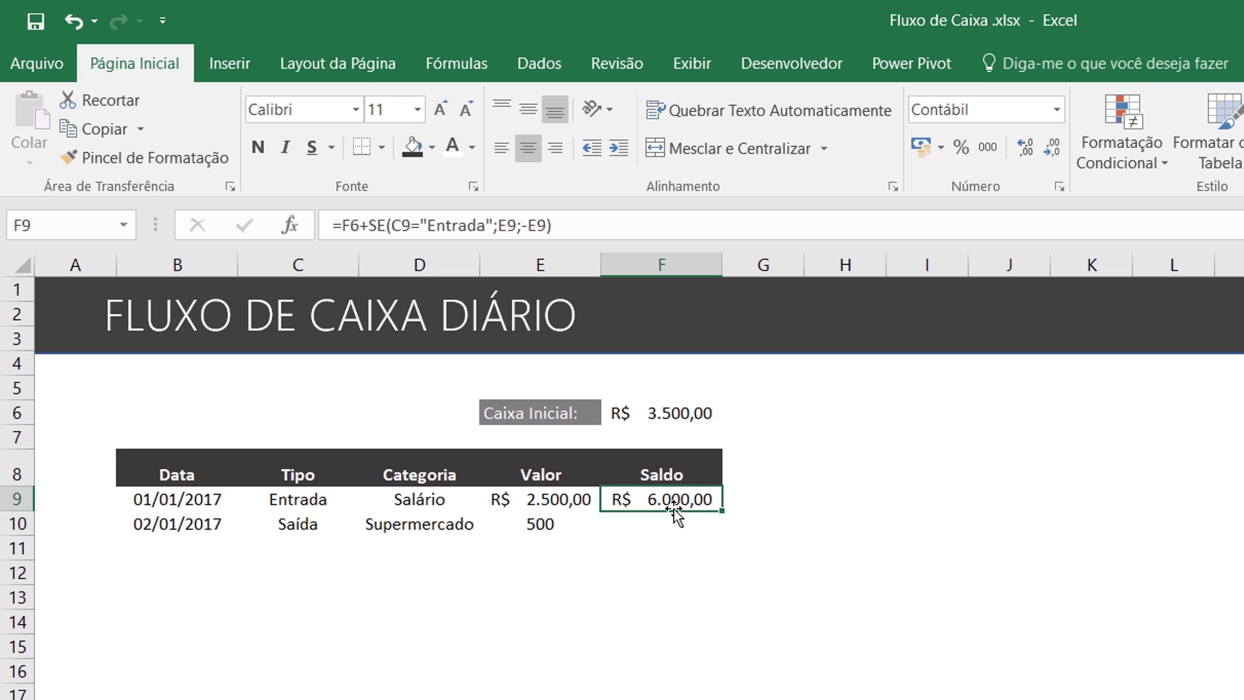
left_click(520, 525)
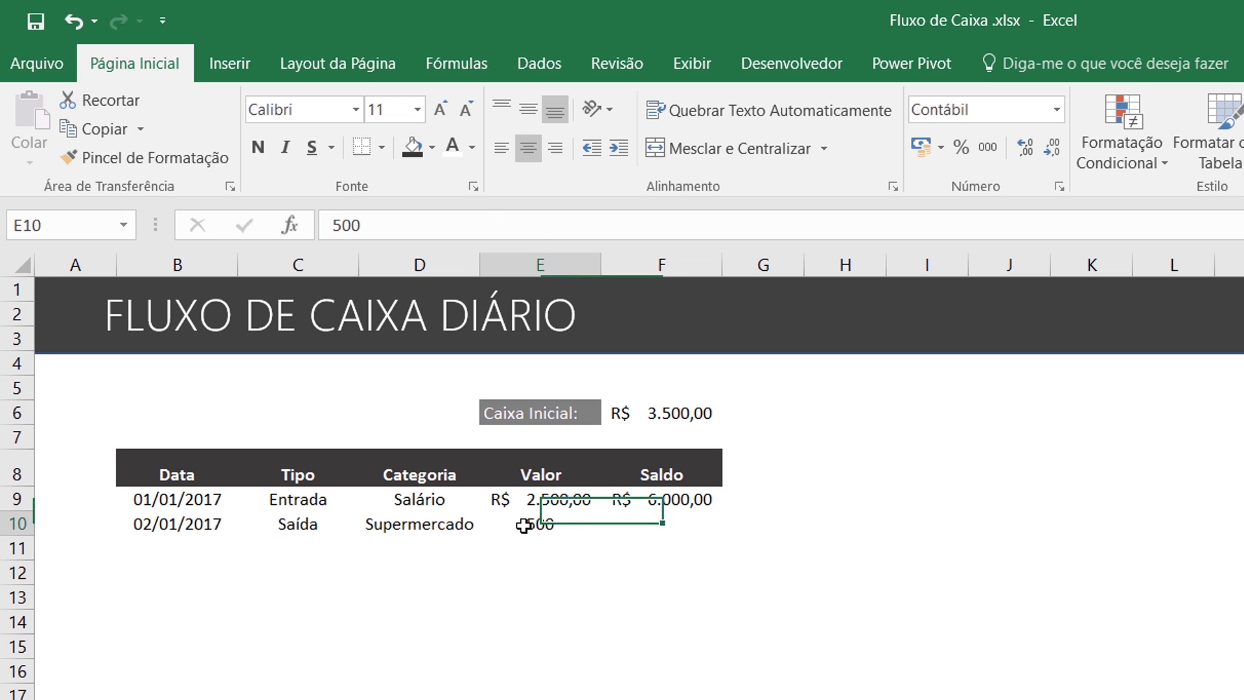
Enter the running balance formula =F9+SE(C10="Entrada";E10;-E10) in F10
left_click(648, 524)
type("=")
left_click(661, 499)
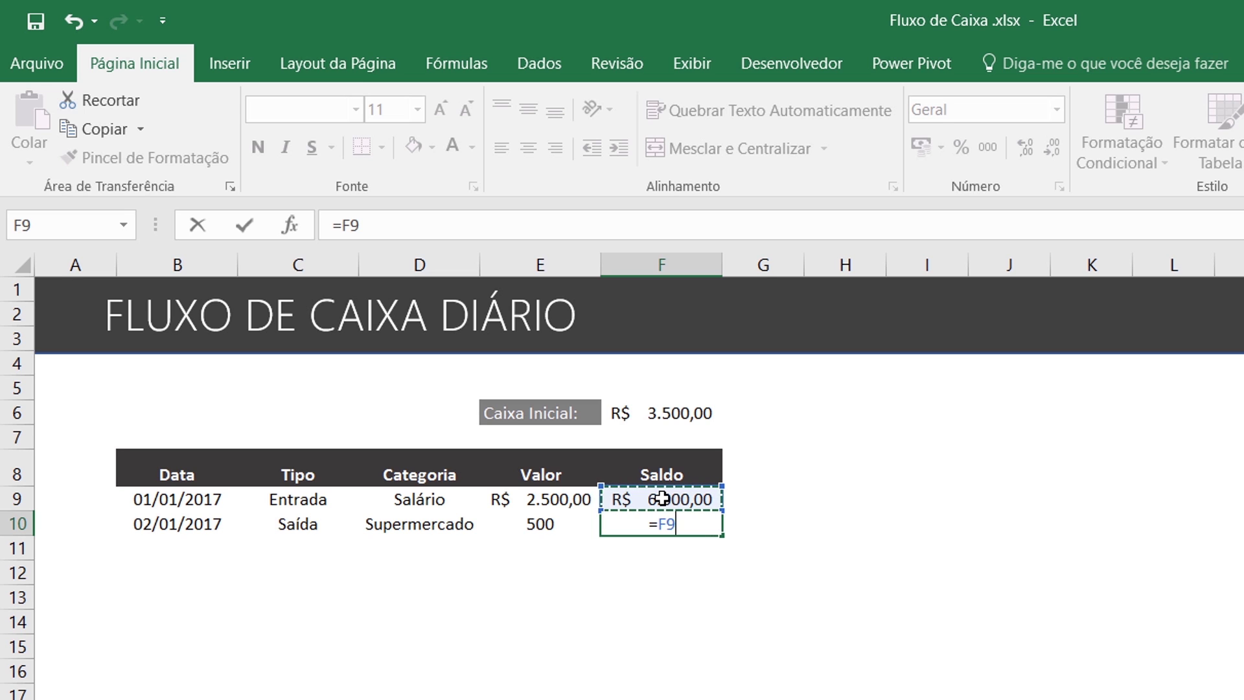
type("+SE(")
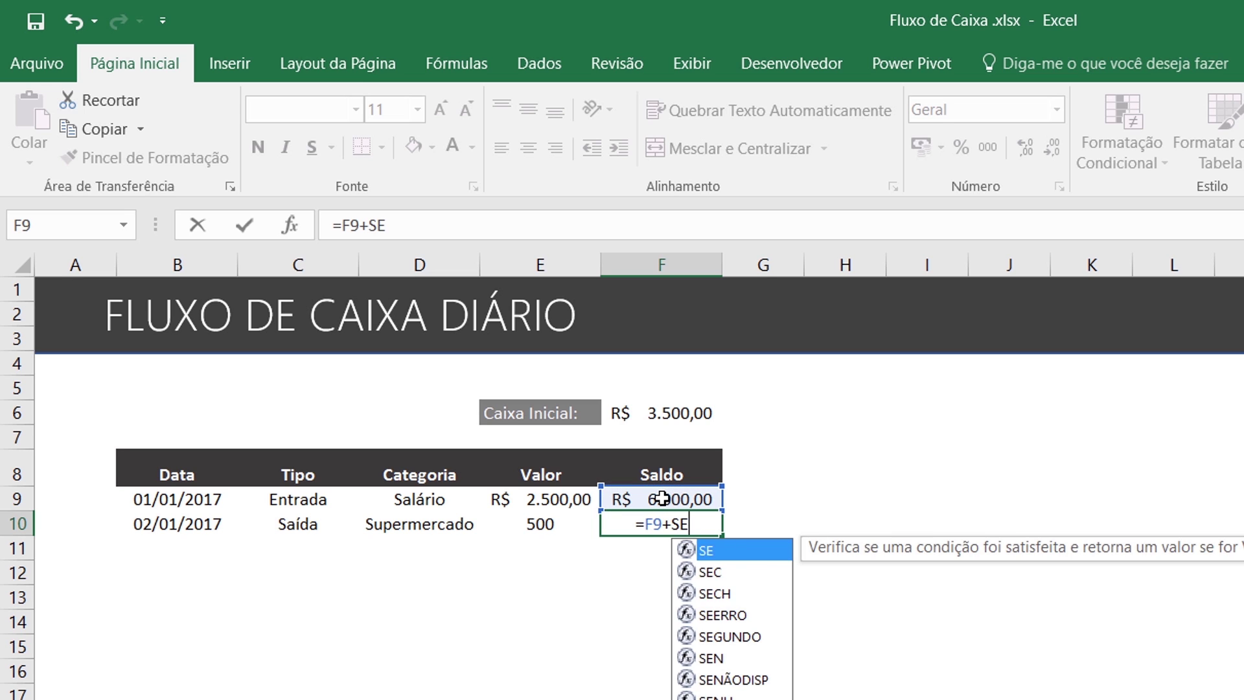
left_click(292, 525)
type("=\"Entr")
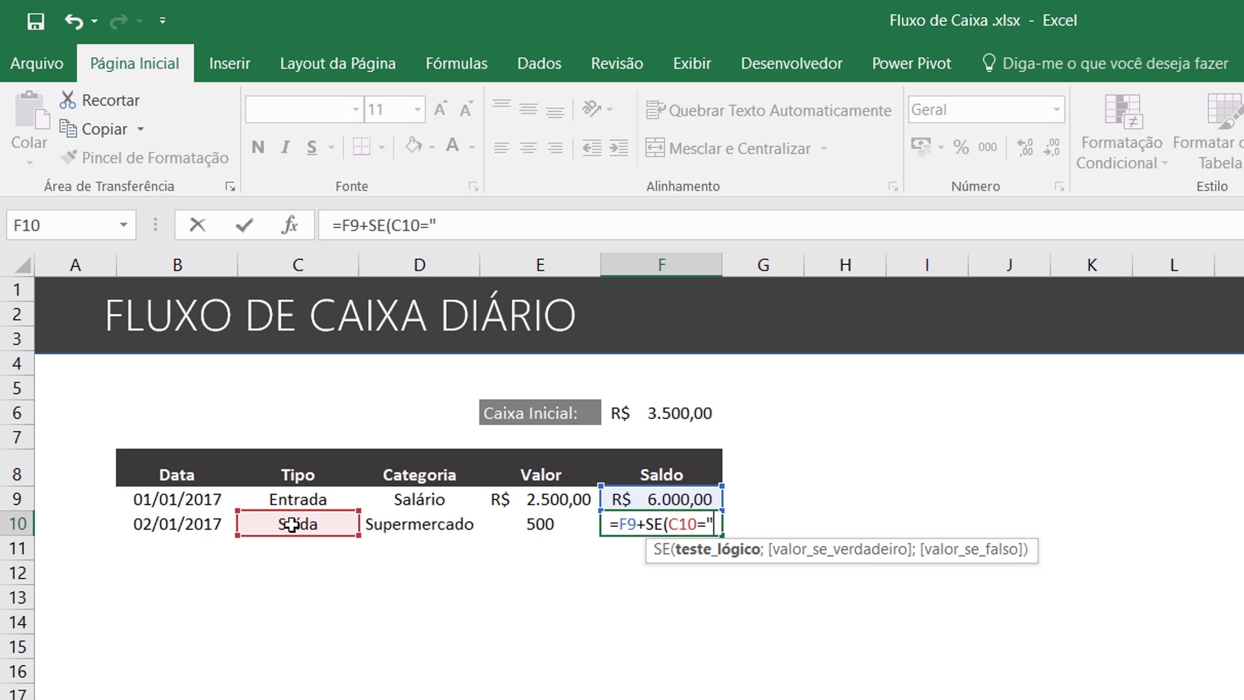
type("ada\";")
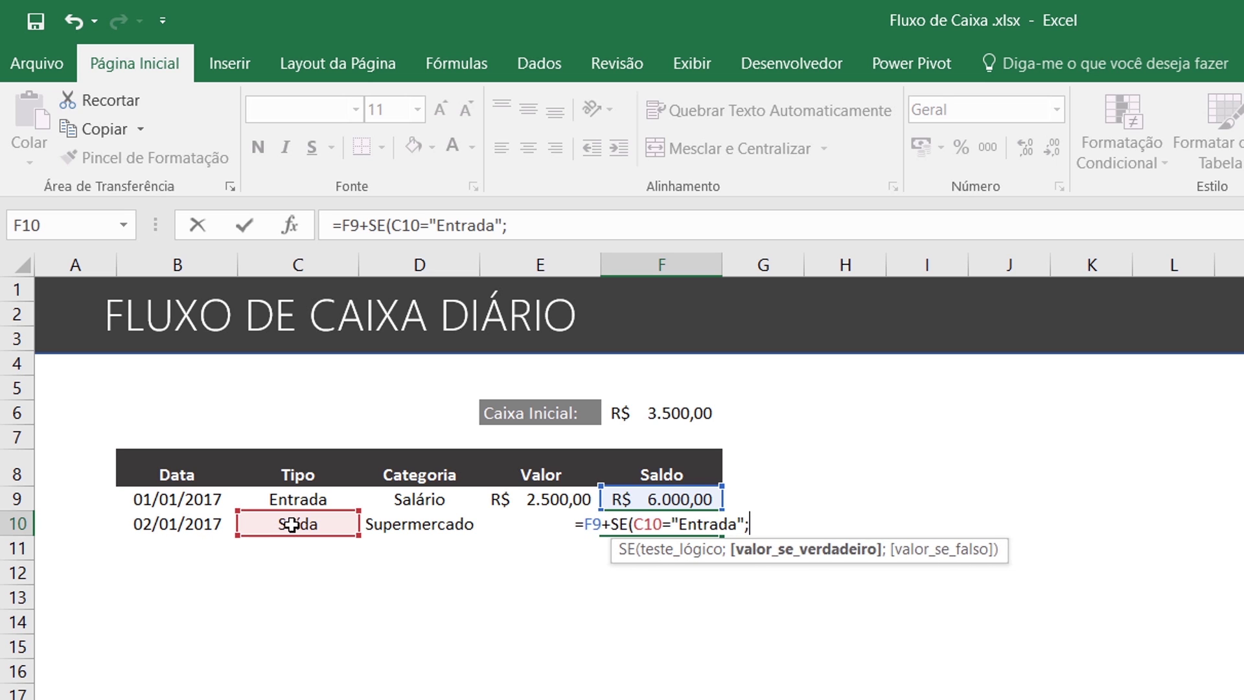
left_click(457, 525)
key("Right")
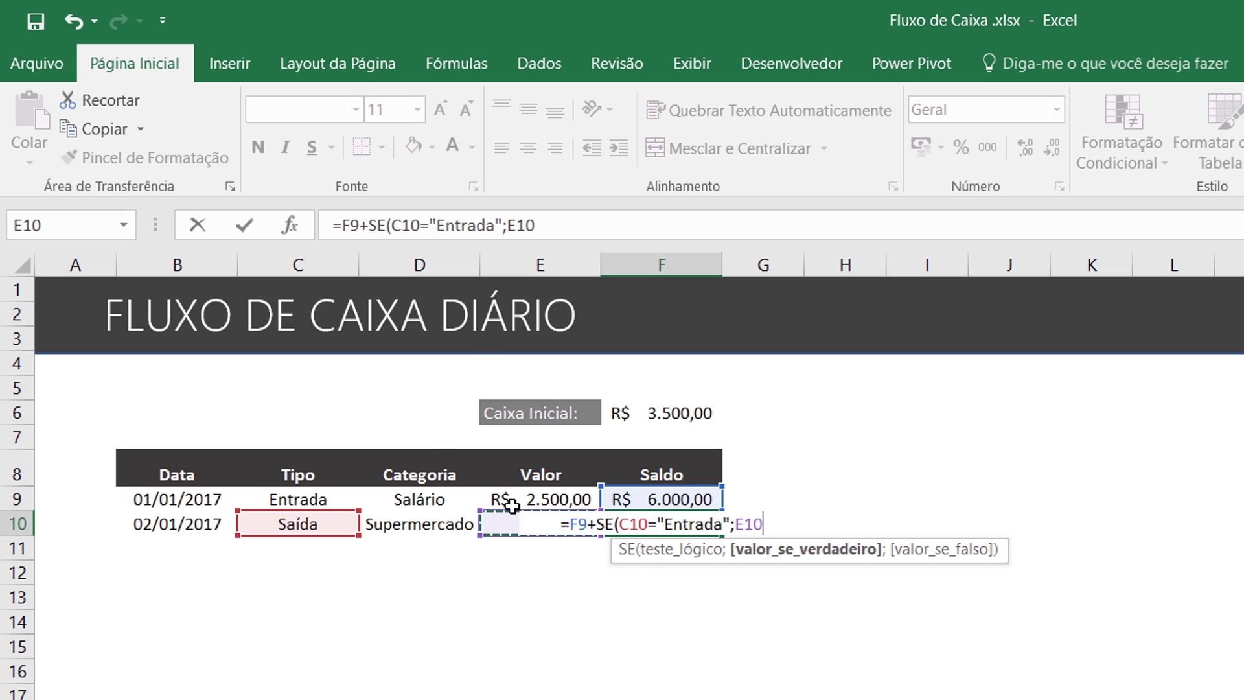
type(";")
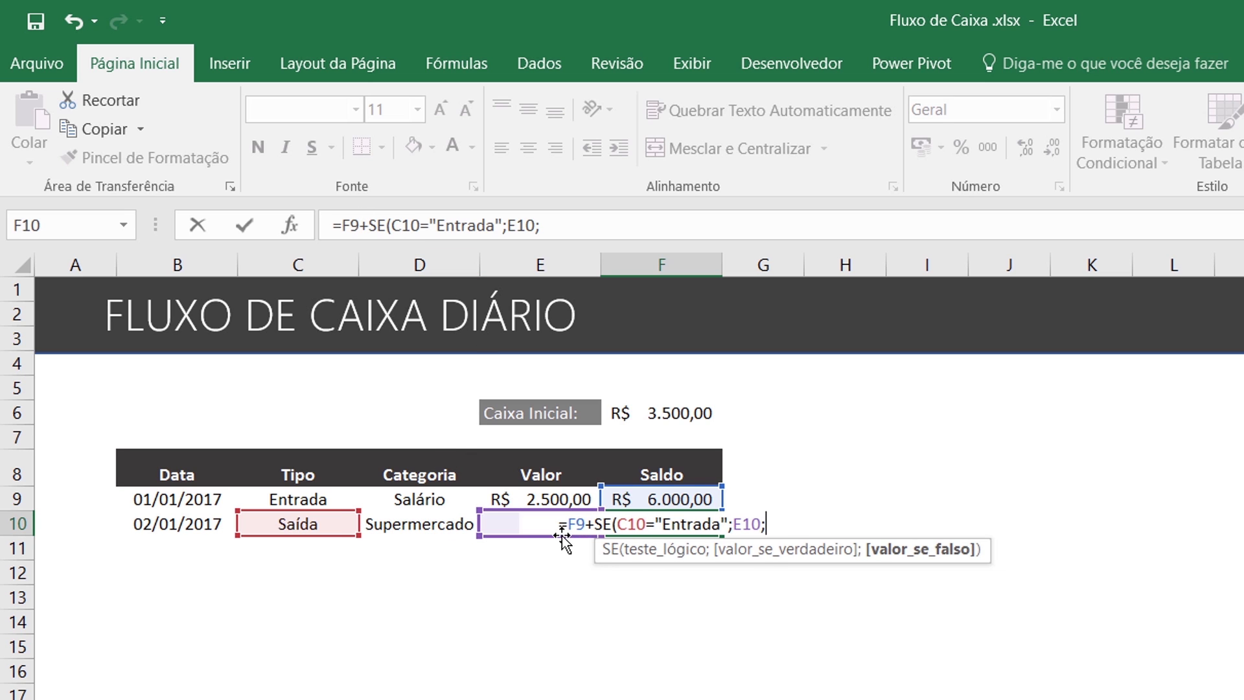
type("-")
left_click(514, 555)
key("Up")
type(")")
key("Return")
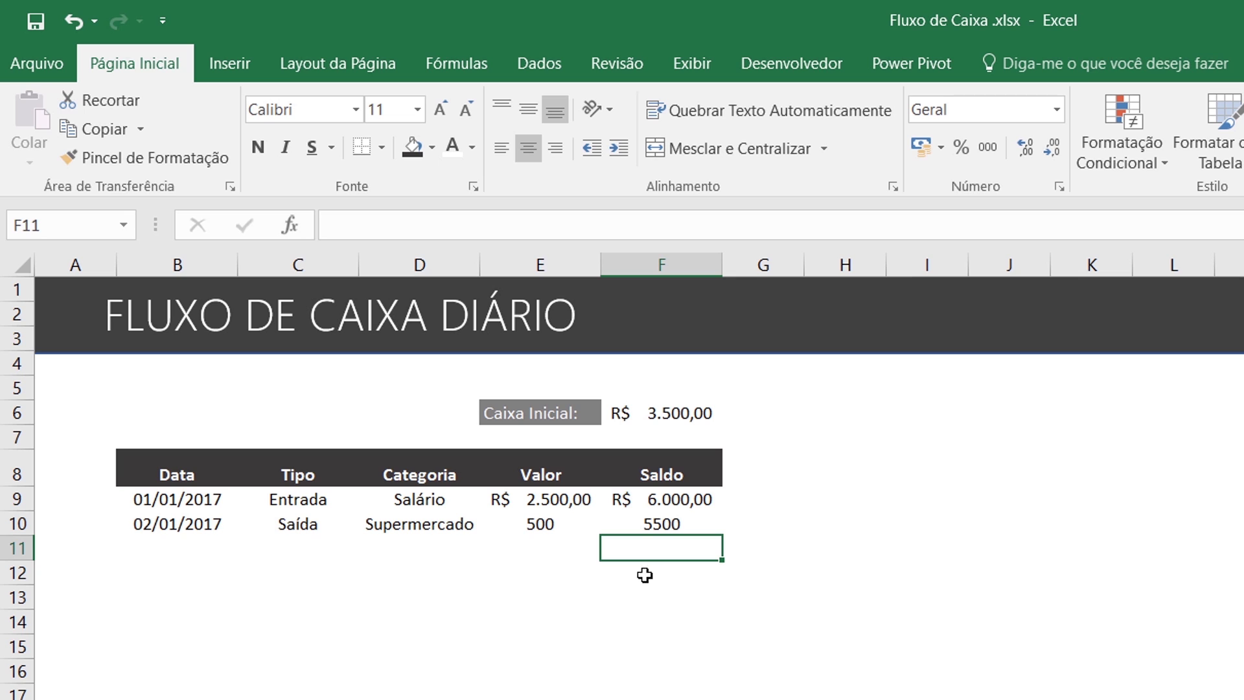
left_click(676, 504)
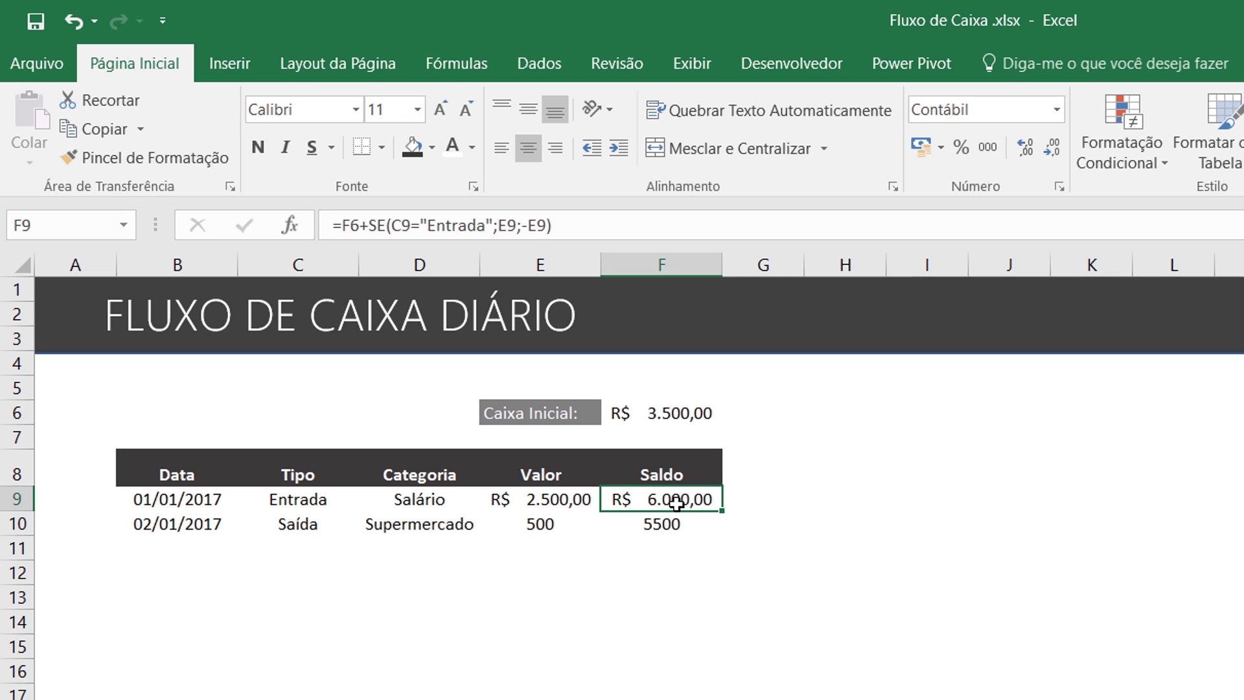
left_click(665, 525)
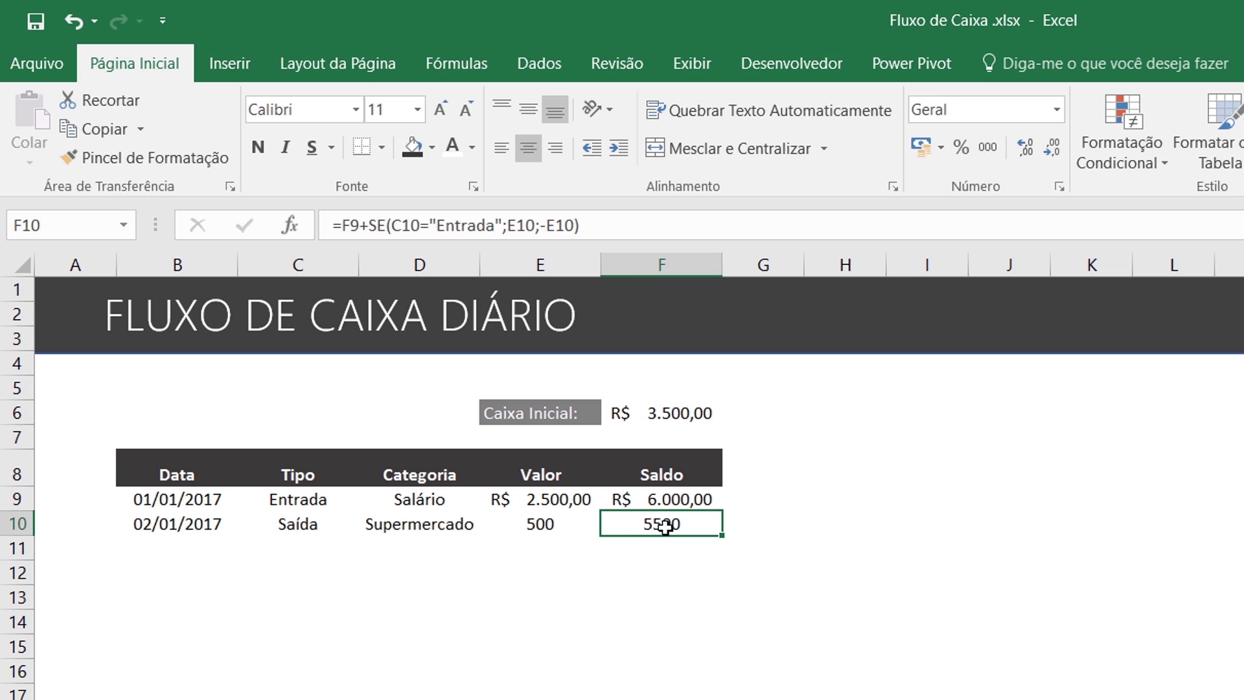
left_click(171, 523)
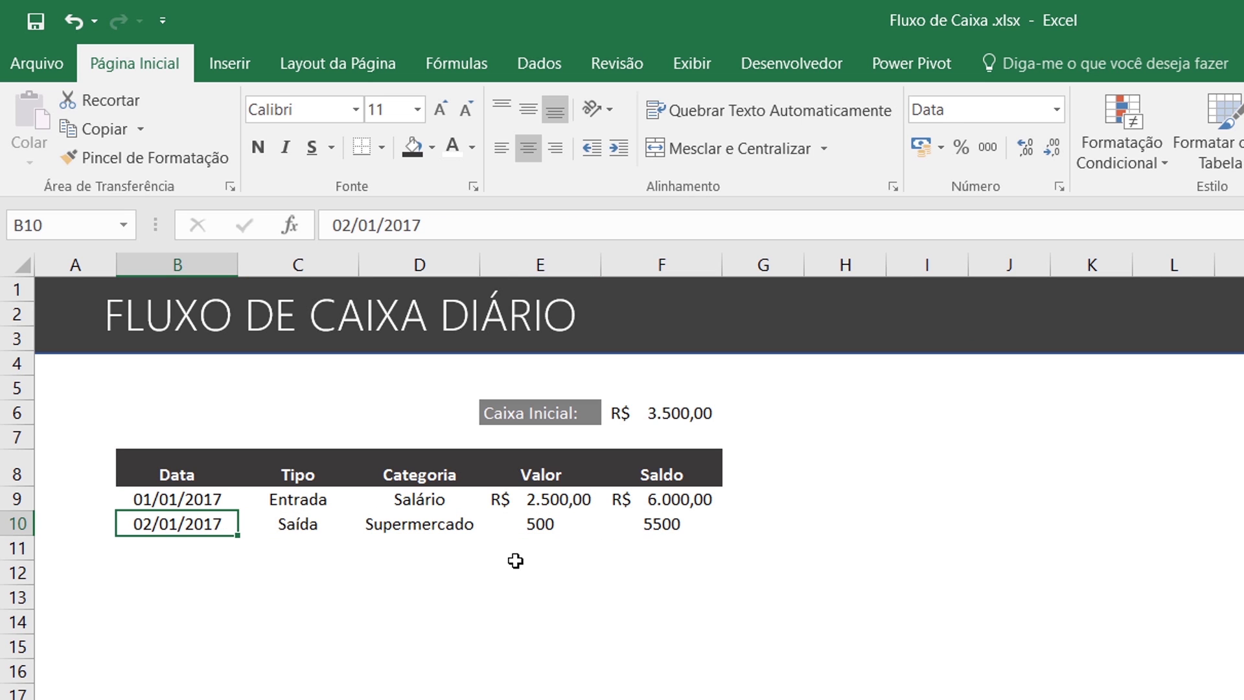
left_click_drag(553, 524, 321, 525)
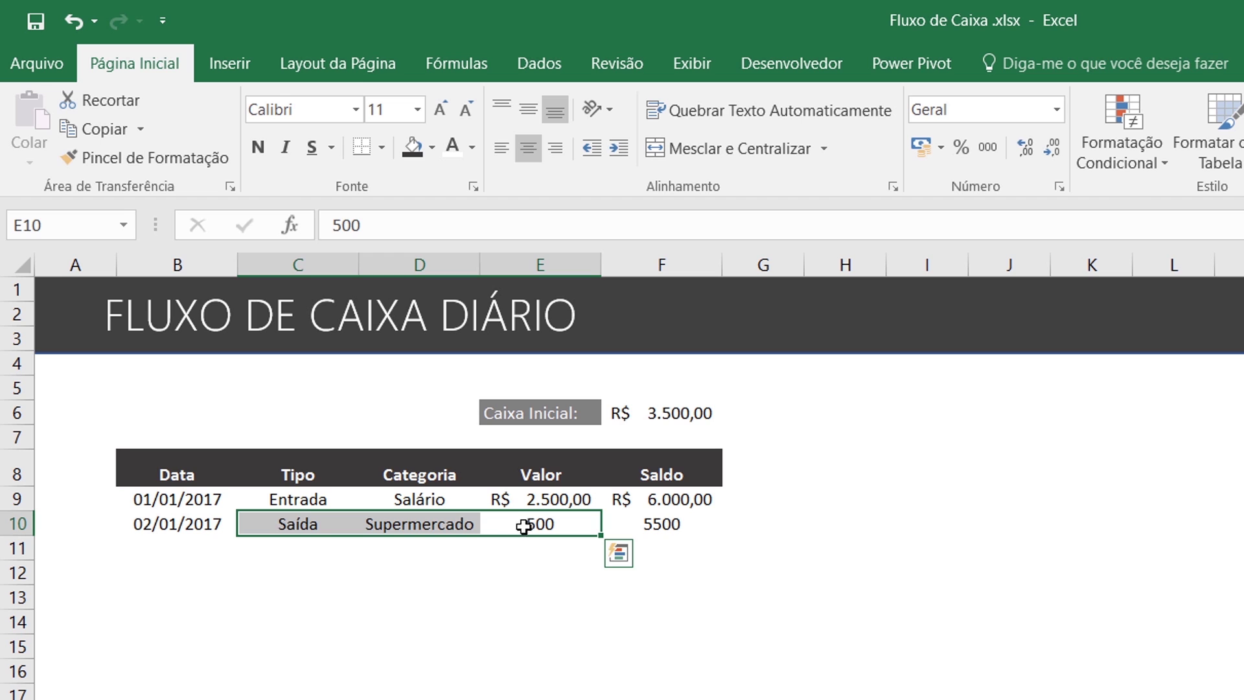
Copy the accounting format of E9:F9 onto the Valor and Saldo cells E10:F10 with the Format Painter
left_click_drag(573, 502, 648, 501)
left_click(204, 157)
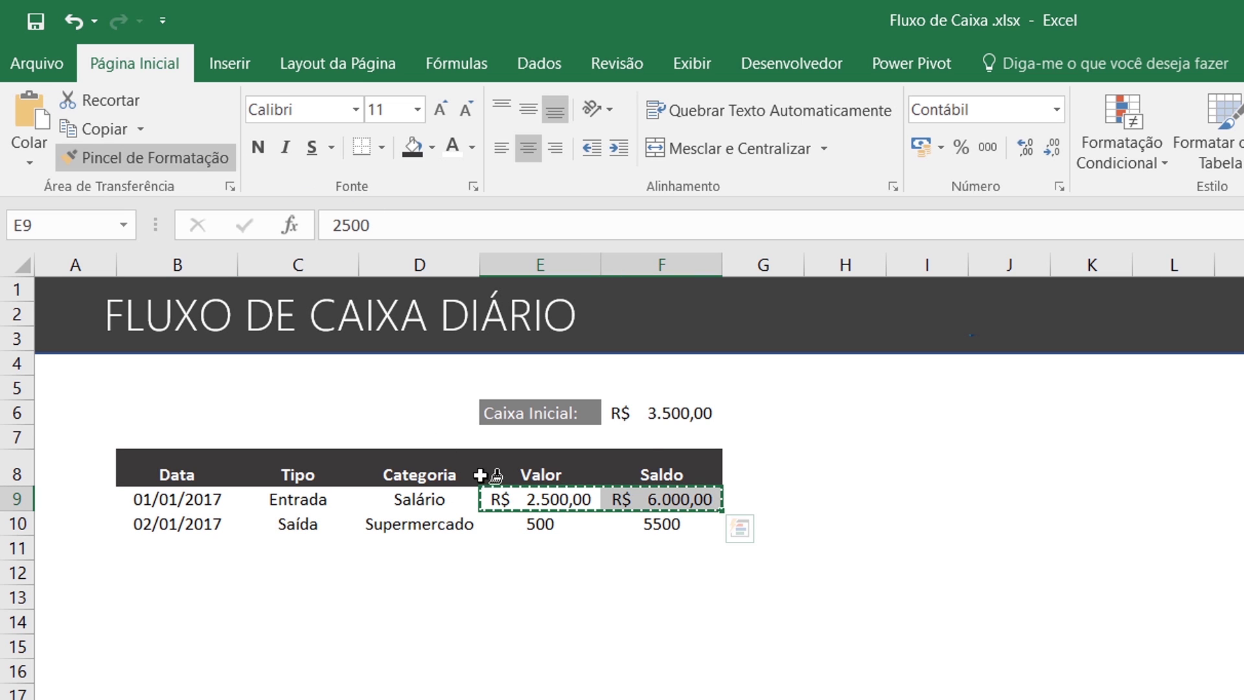
left_click(517, 523)
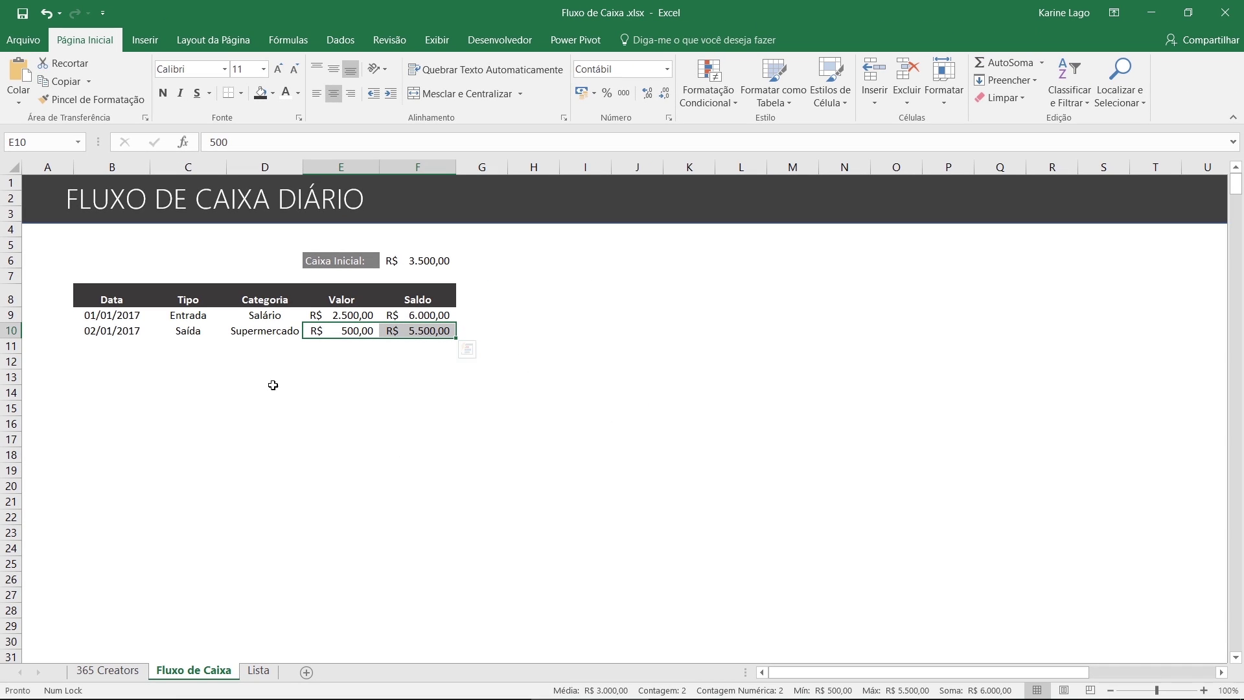
Review the row 10 entry and compare the starting balance references in the Saldo formulas of F10 and F9
left_click_drag(107, 332, 433, 338)
left_click(429, 332)
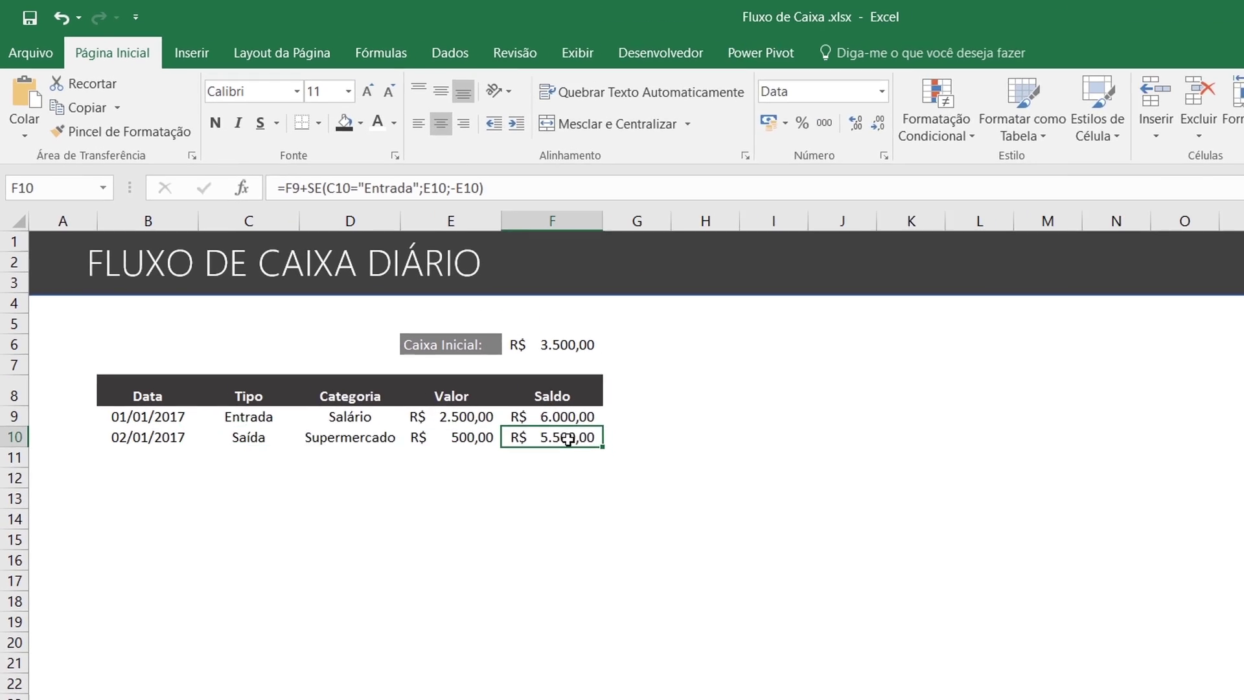
double_click(431, 331)
key("Escape")
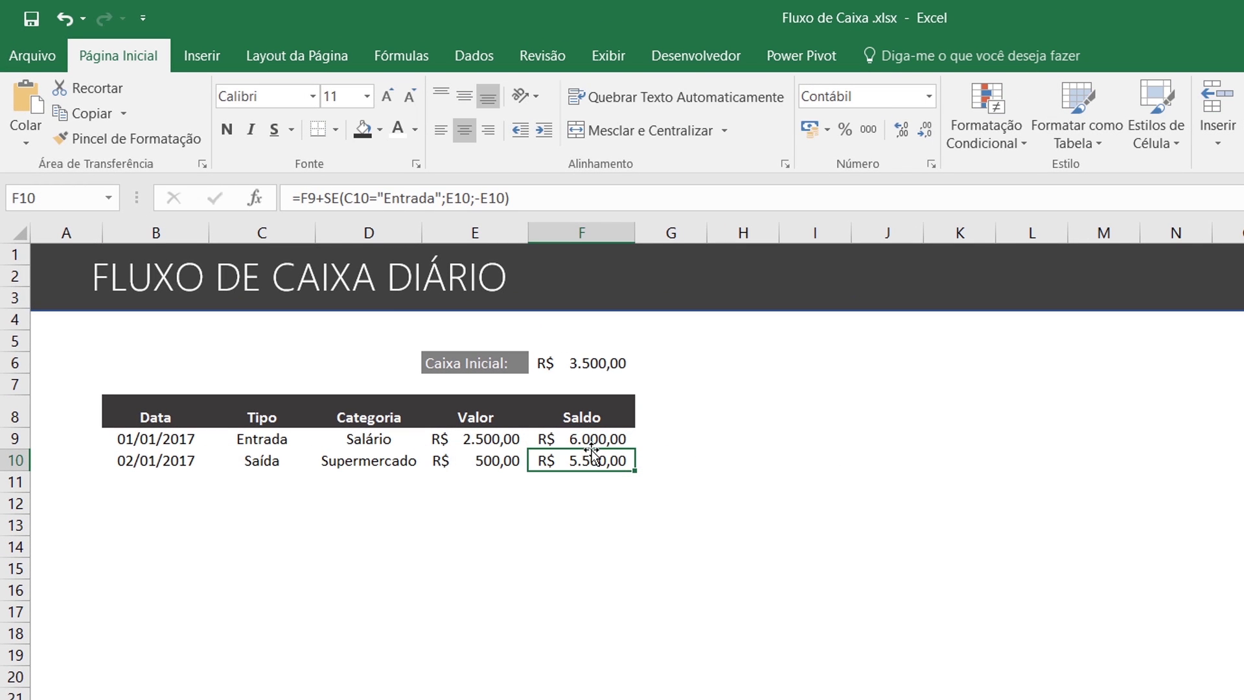
left_click(586, 438)
double_click(586, 439)
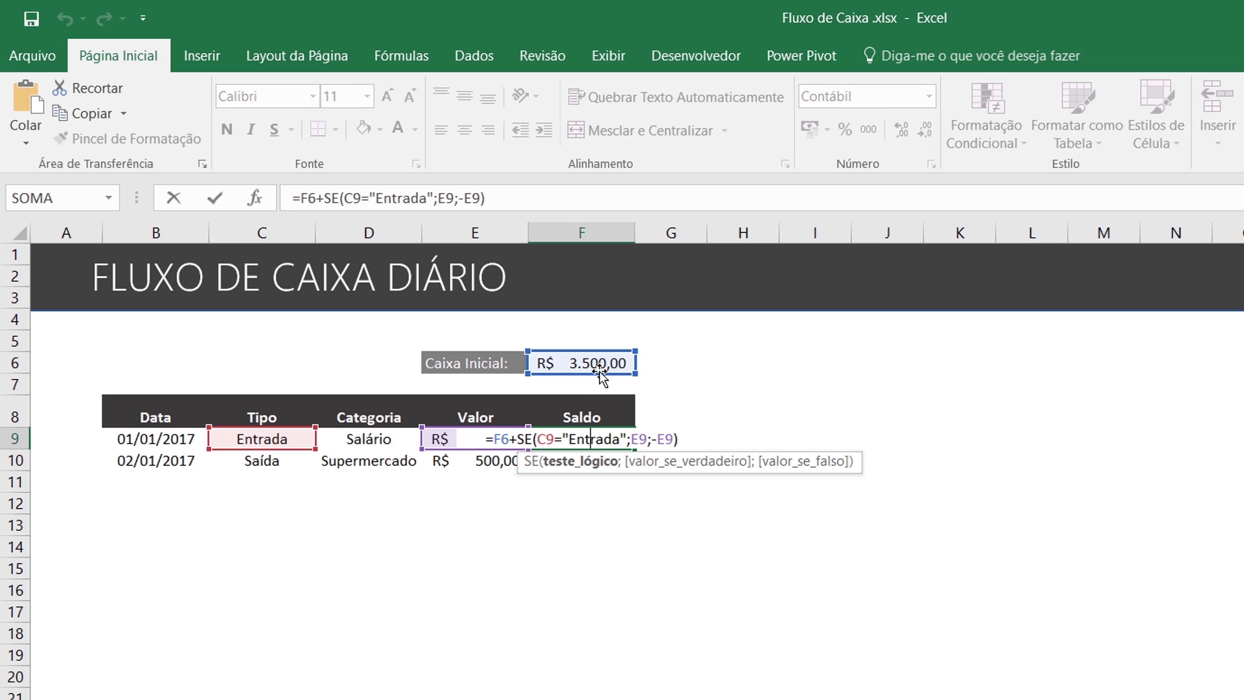
key("Escape")
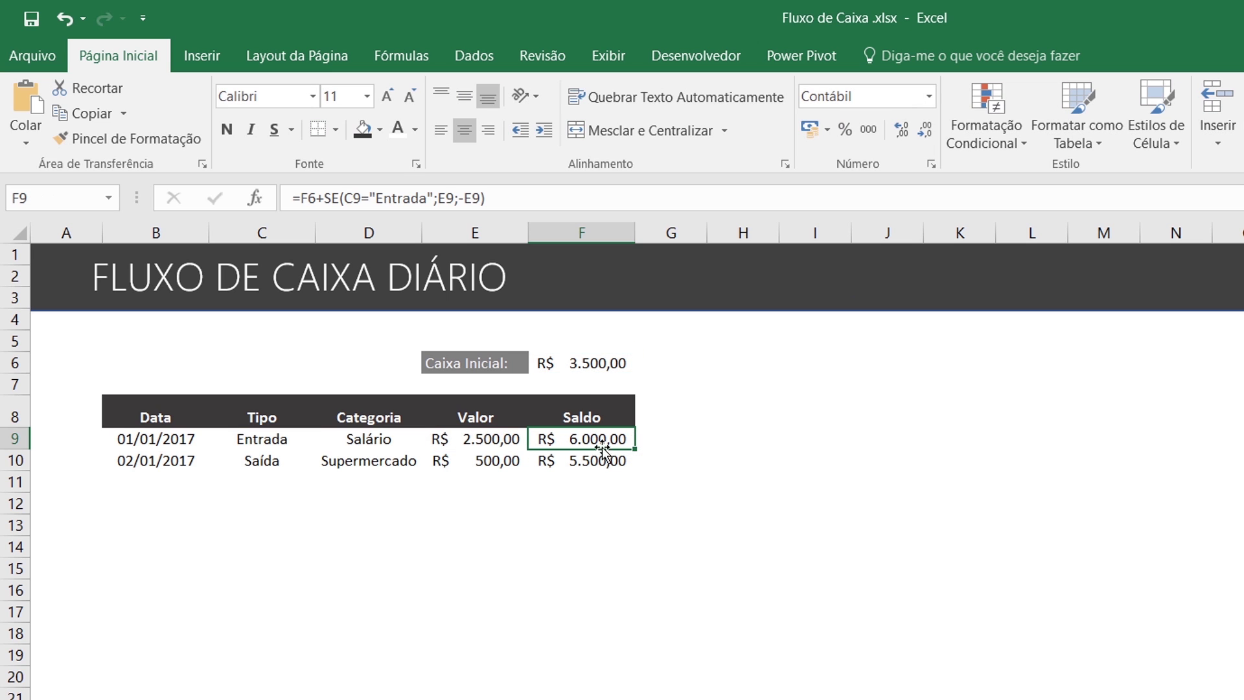
left_click_drag(578, 463, 171, 461)
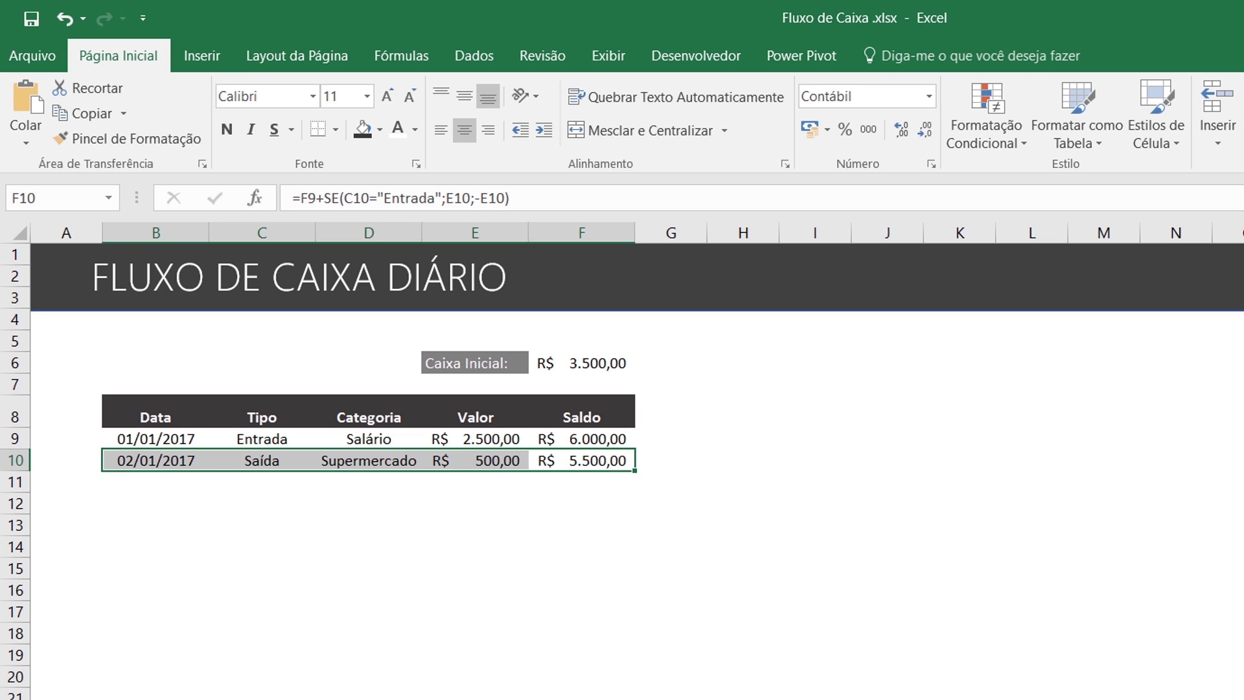
Check the transaction list in Bloco de notas and paste its copied rows into the Excel sheet starting at B11
key("alt+Tab")
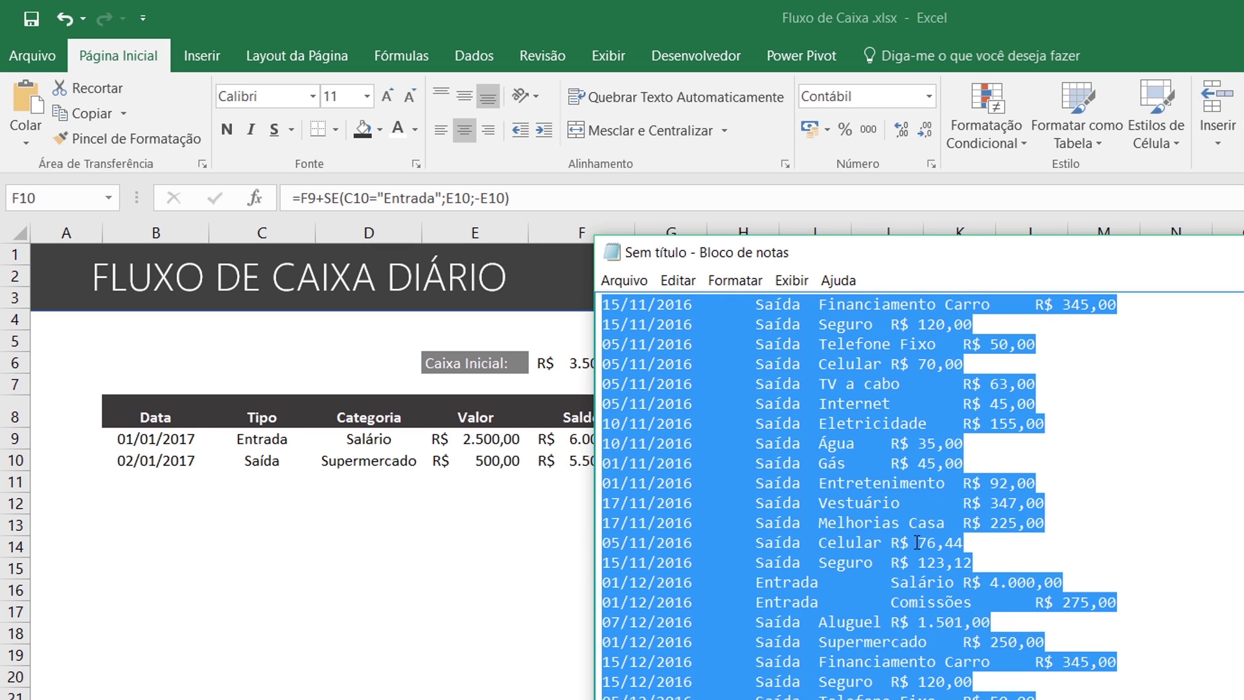
key("alt+Tab")
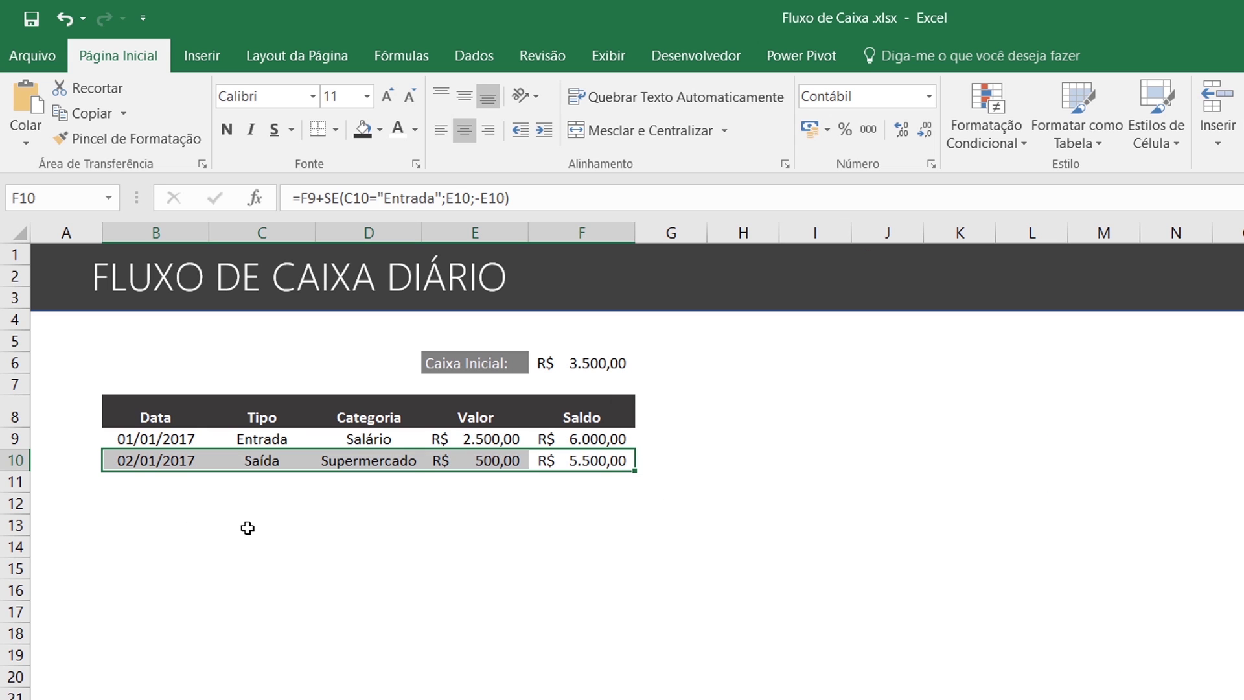
left_click(408, 461)
key("alt+Tab")
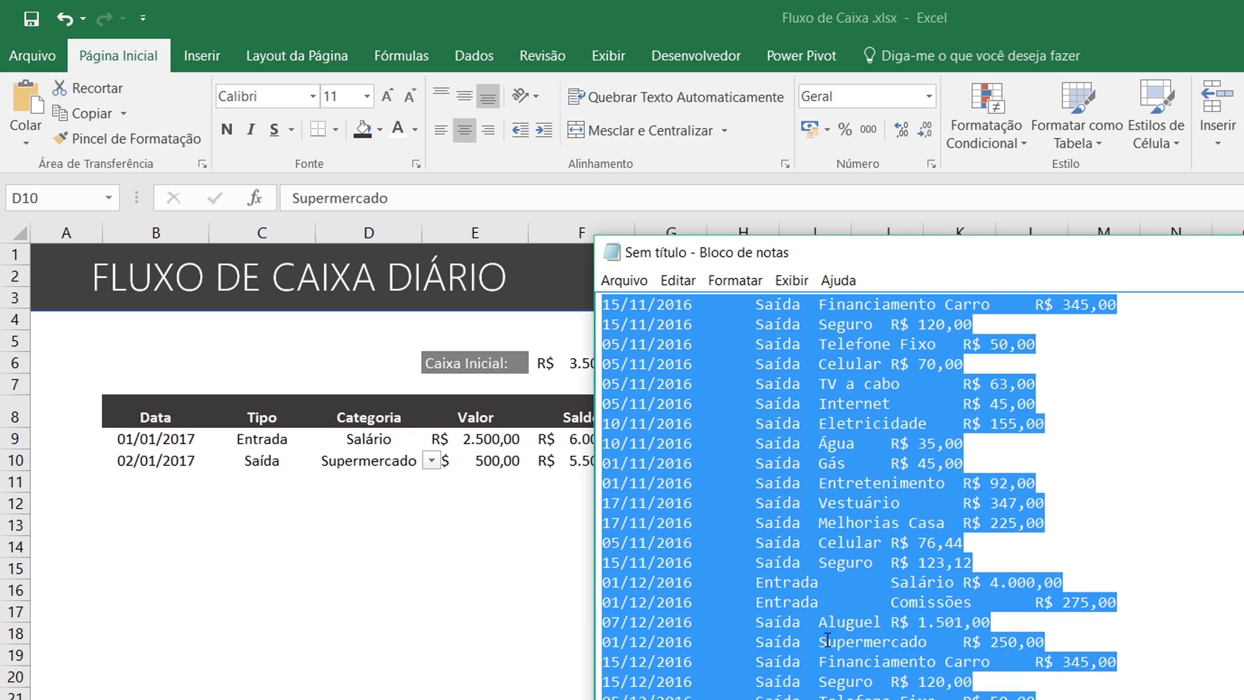
key("alt+Tab")
left_click(147, 480)
key("ctrl+v")
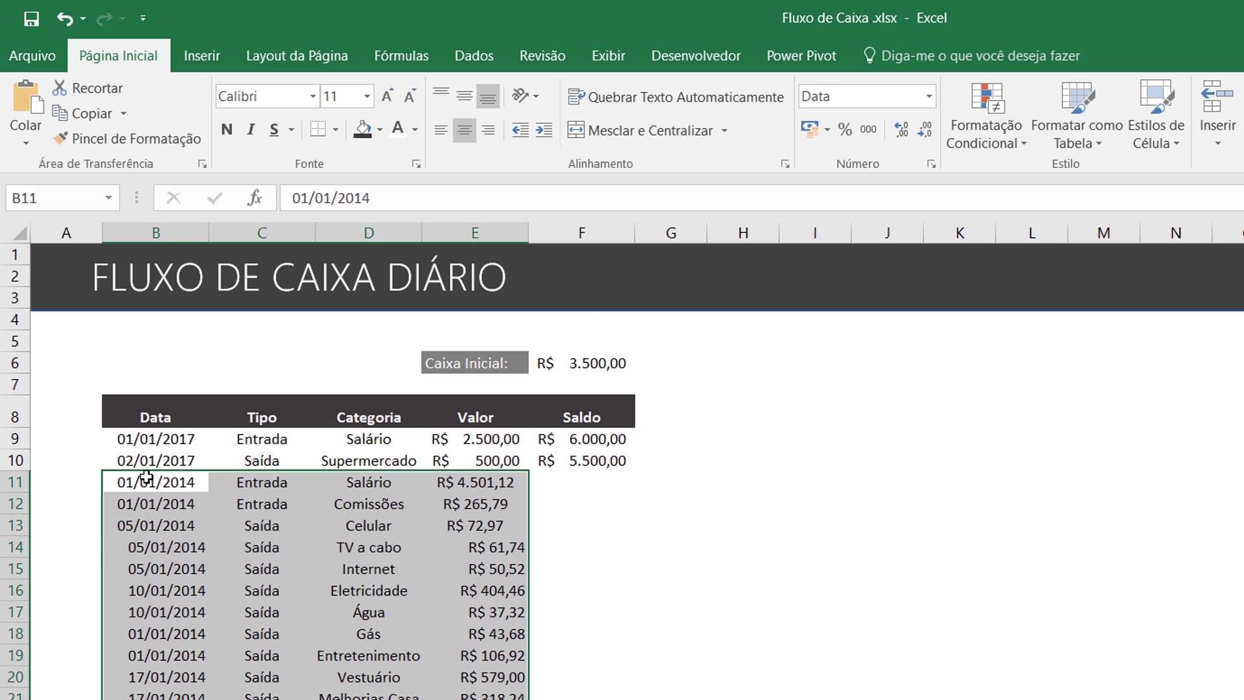
Center the contents of columns B to F horizontally
left_click(165, 232)
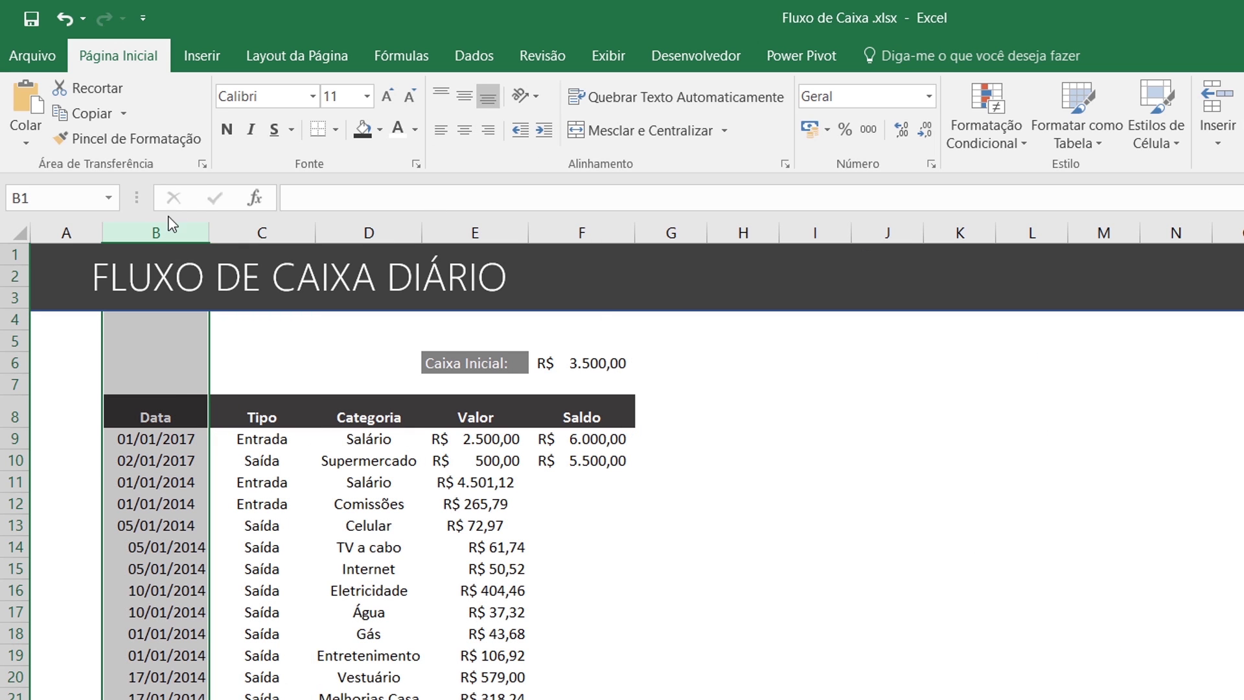
left_click(166, 231)
left_click_drag(165, 232, 558, 232)
left_click(468, 135)
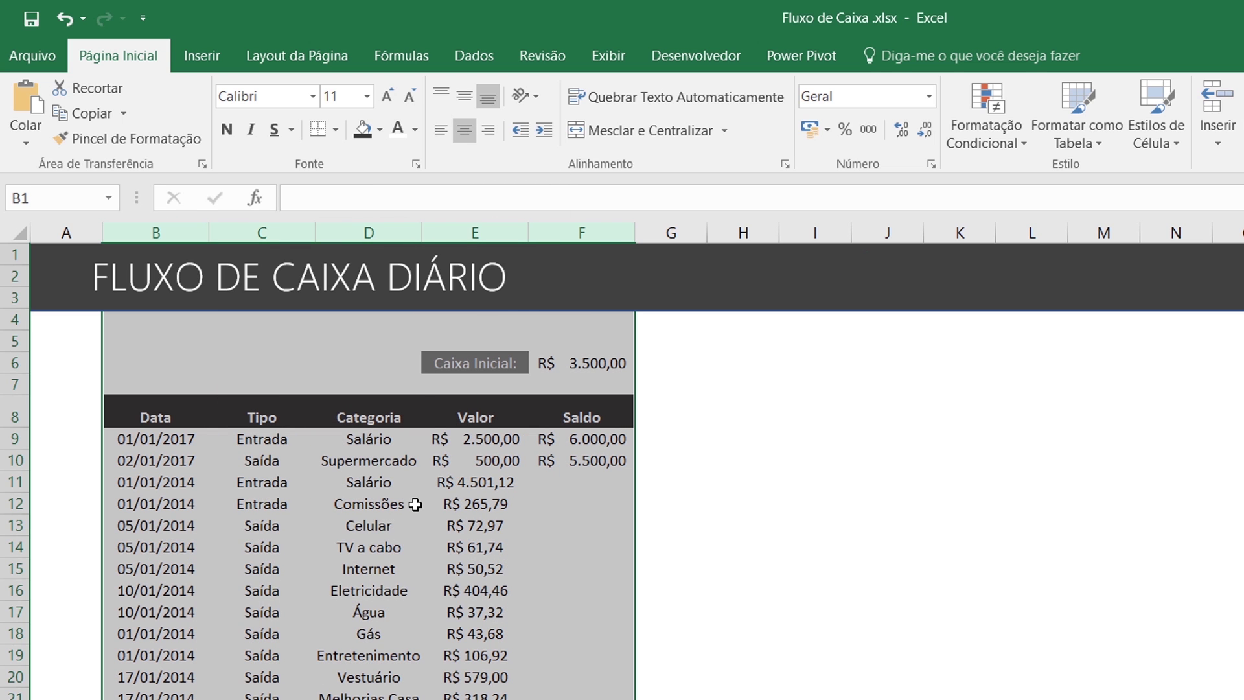
Apply the accounting number format to all Valor amounts from E11 down to the end of the list
left_click(477, 482)
key("ctrl+shift+Down")
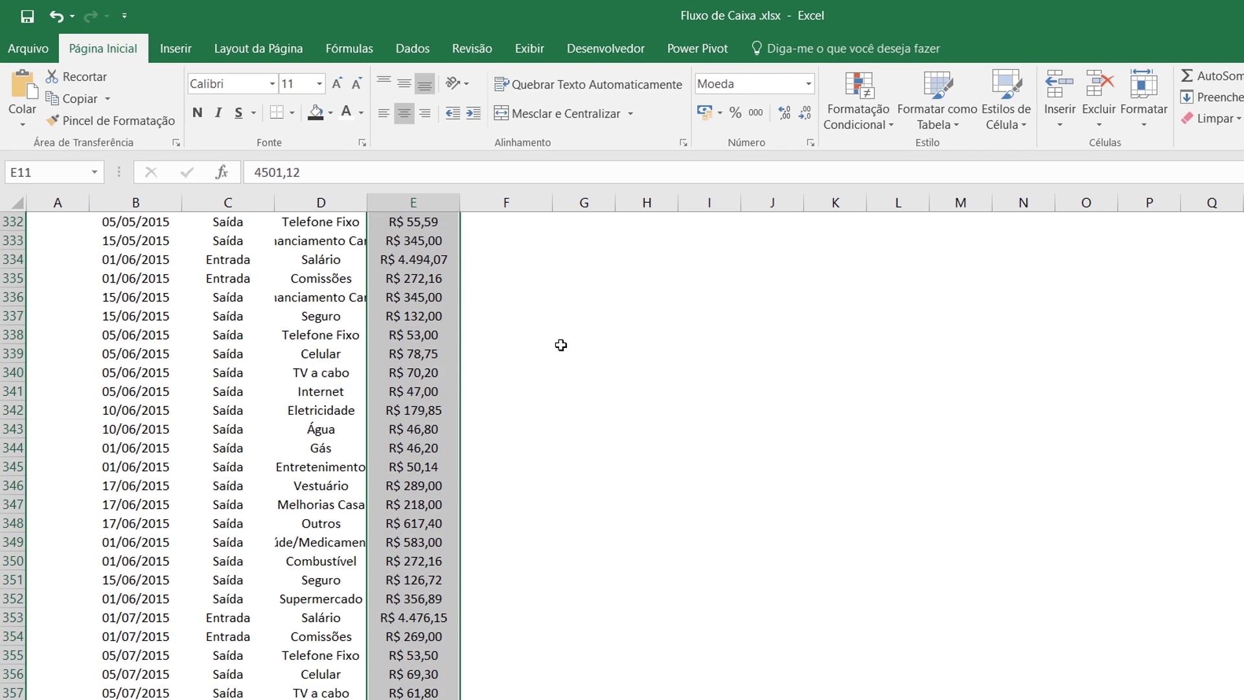
left_click(704, 115)
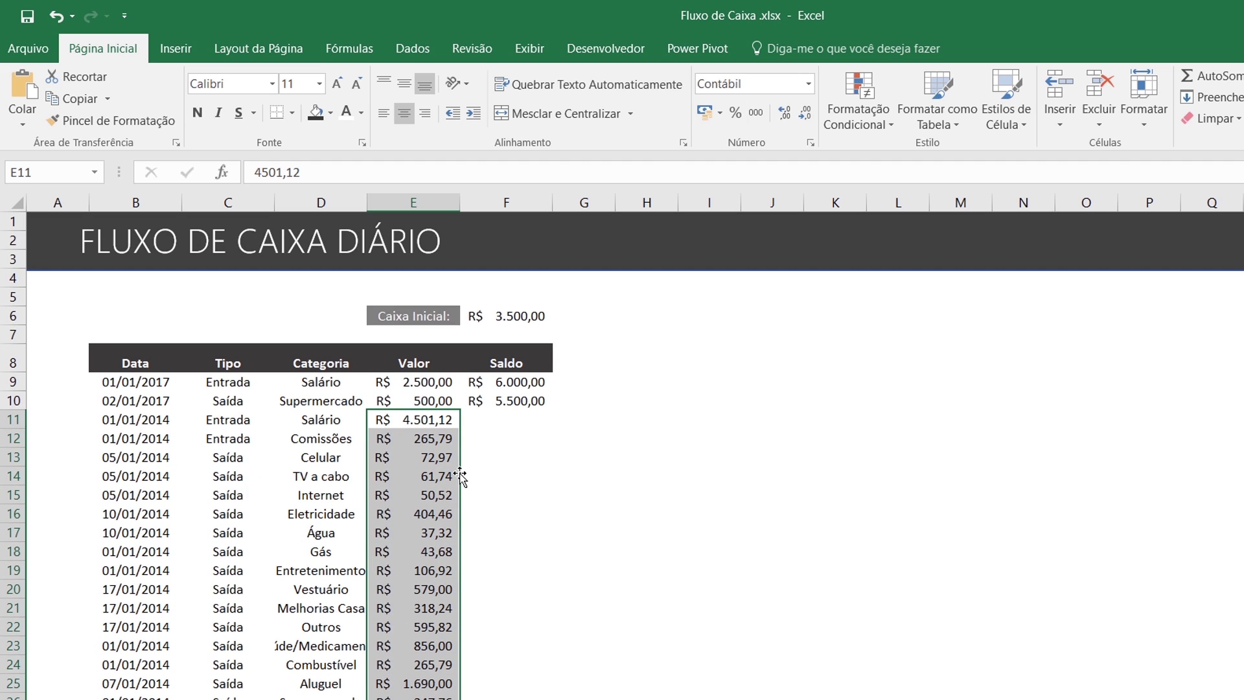
Review the Saldo formula in F10 and fill it down the Saldo column for all pasted transactions
left_click(525, 402)
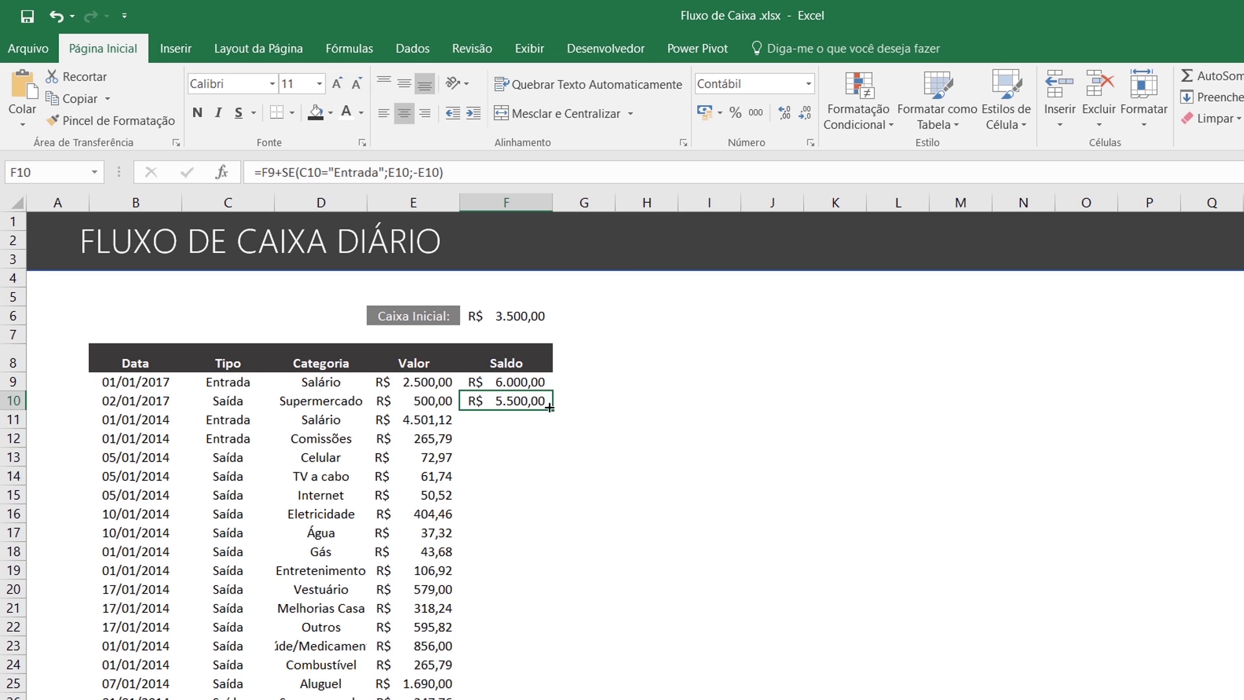
double_click(534, 402)
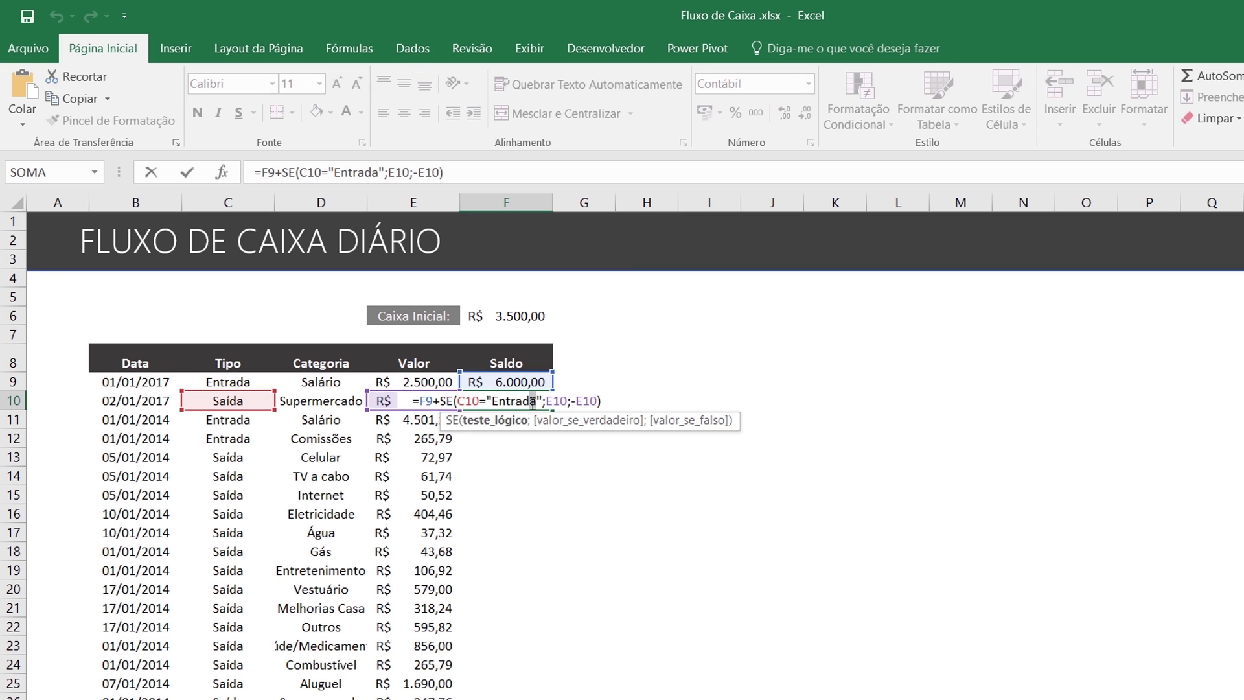
key("Escape")
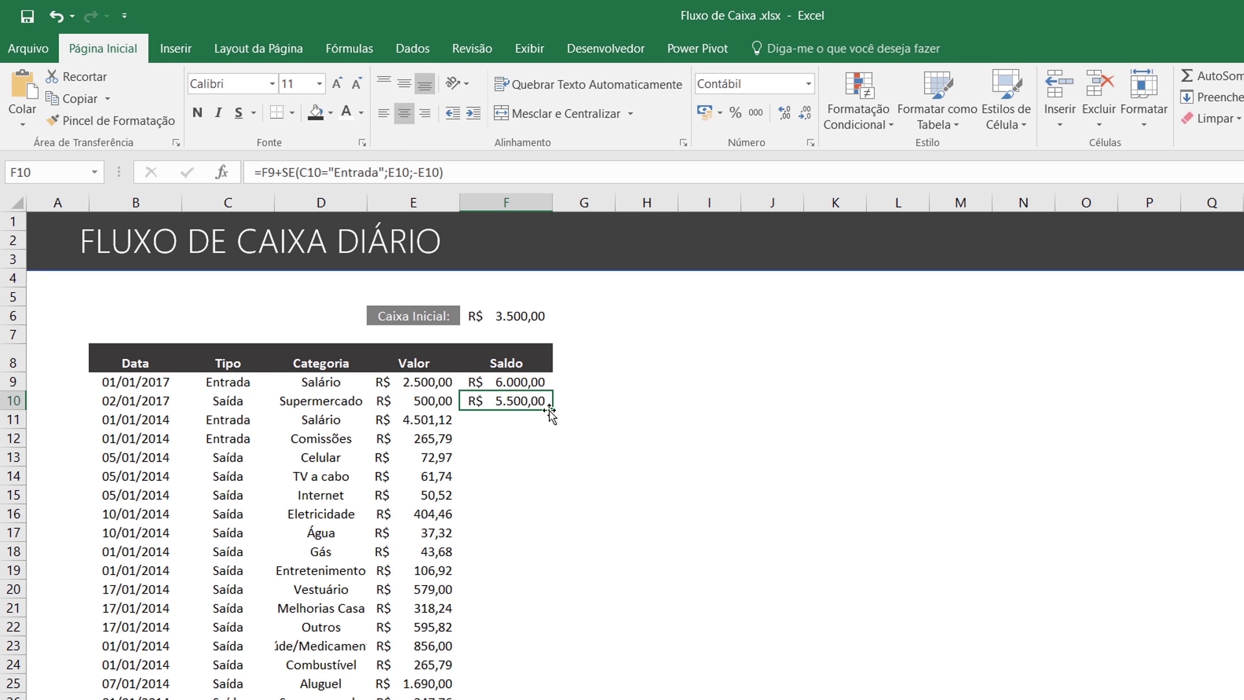
double_click(555, 412)
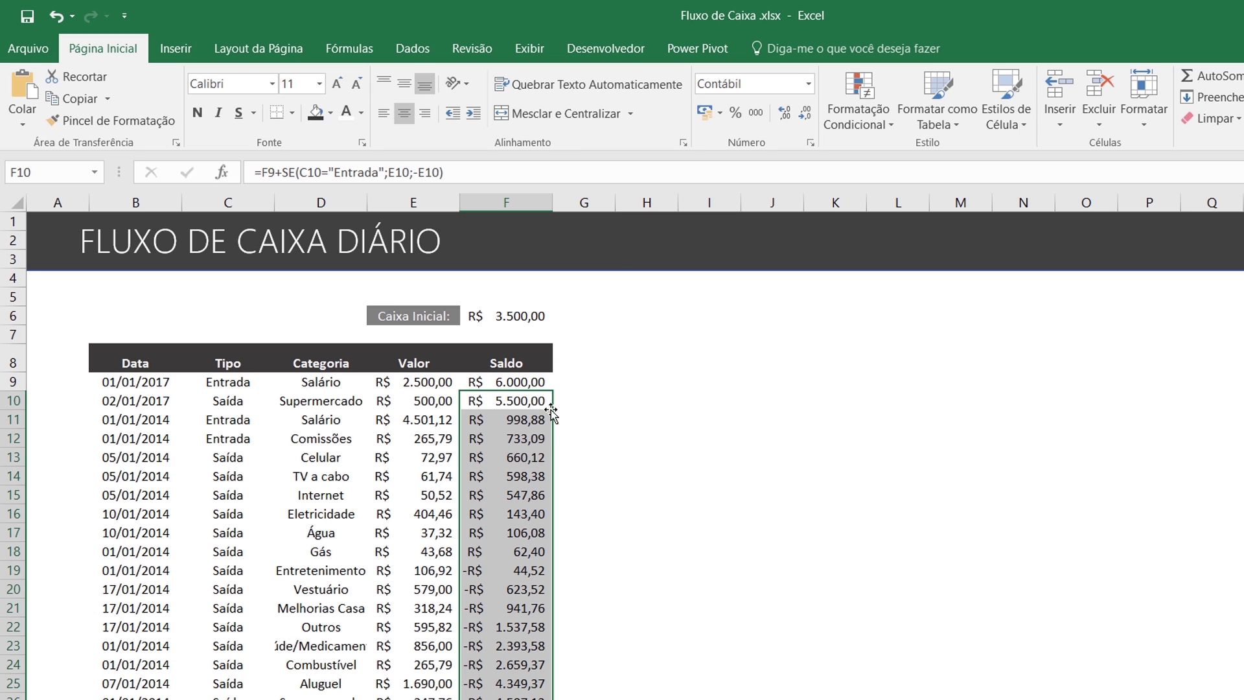
key("ctrl+z")
double_click(555, 414)
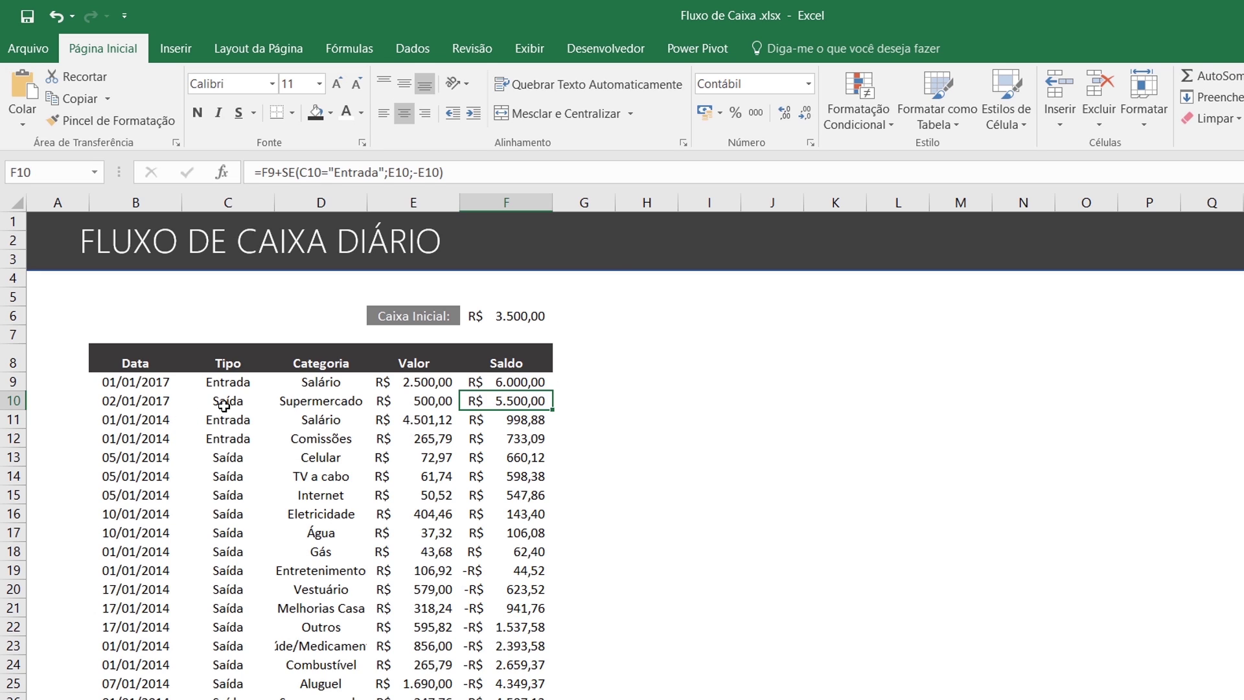
Select all transactions in columns B to F from row 9 down and start a formula-based conditional formatting rule
left_click_drag(134, 388, 536, 384)
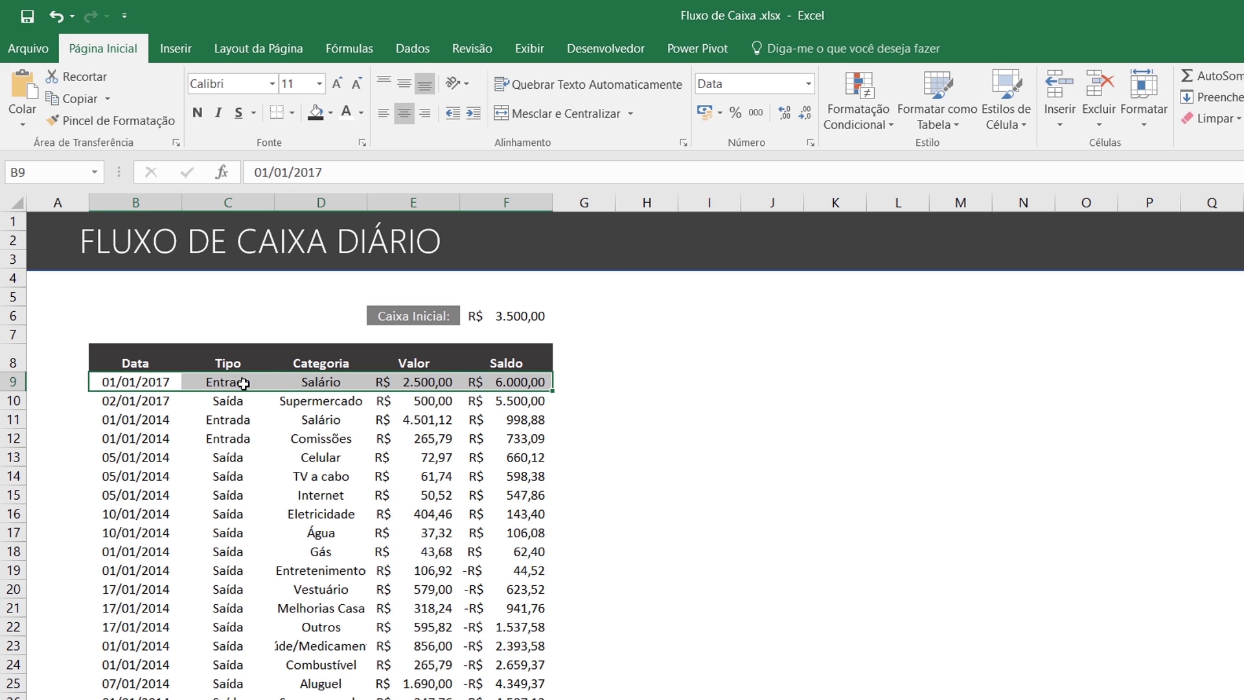
left_click_drag(128, 397, 583, 398)
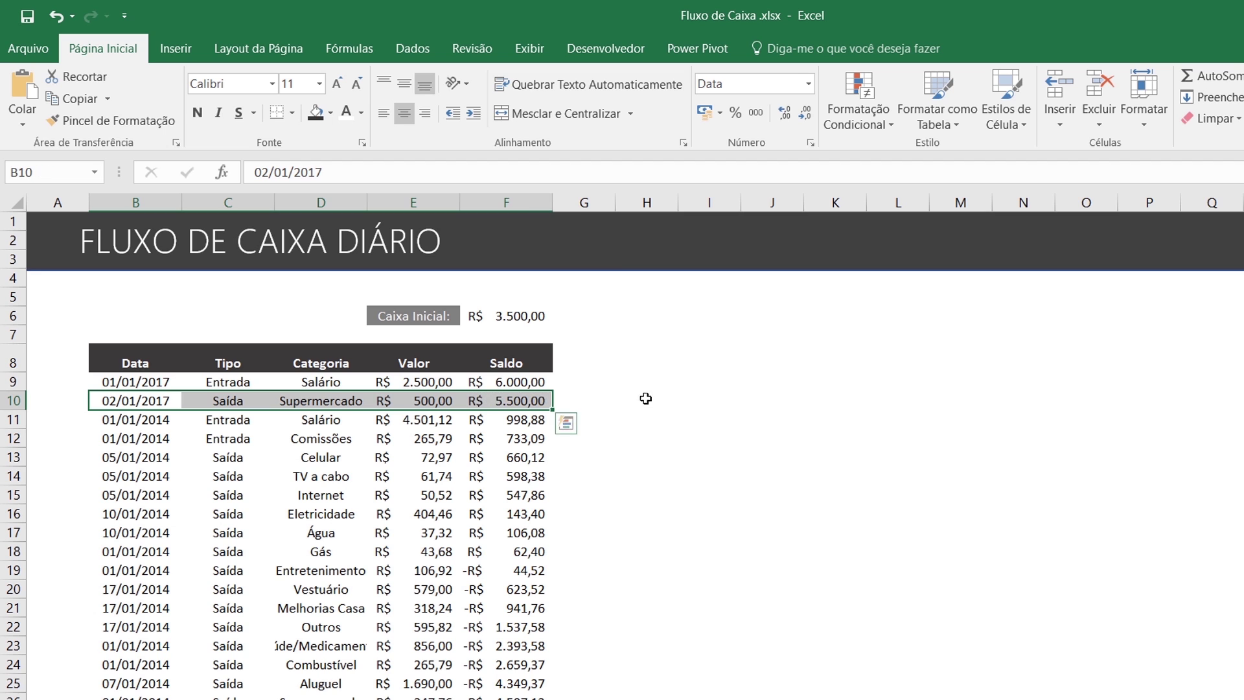
left_click(159, 382)
key("ctrl+shift+Down")
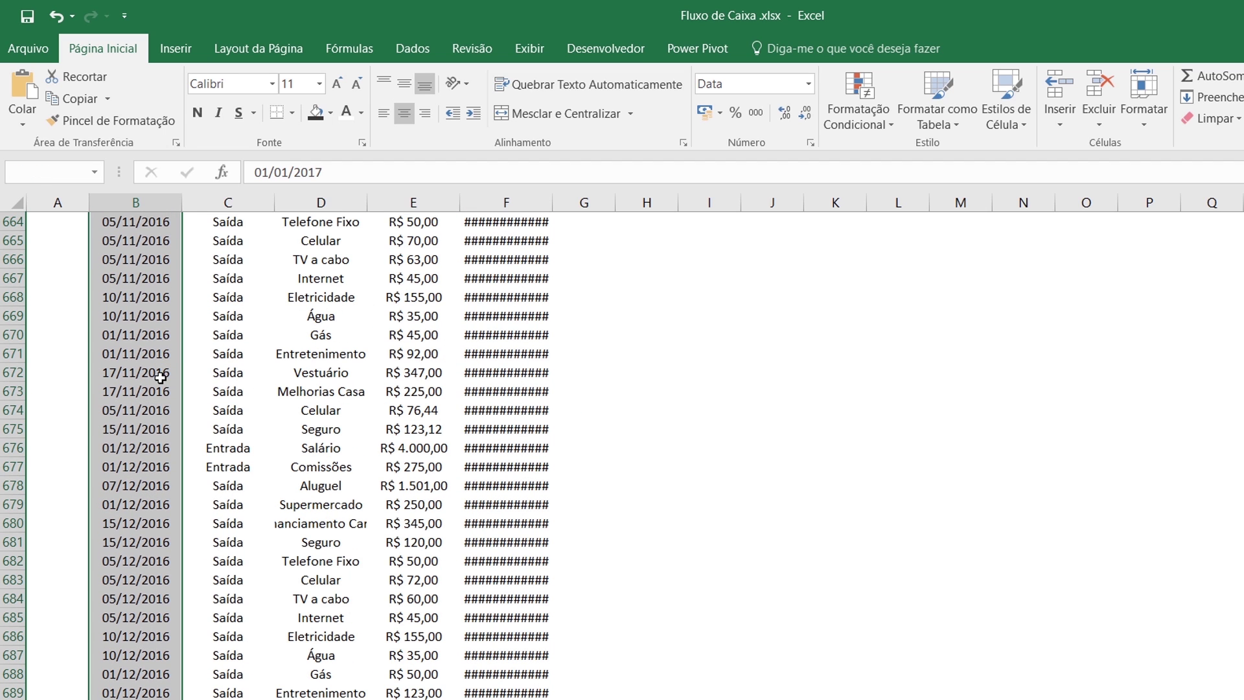
key("shift+Right")
key("shift+Right")
key("shift+Right")
key("shift+Right")
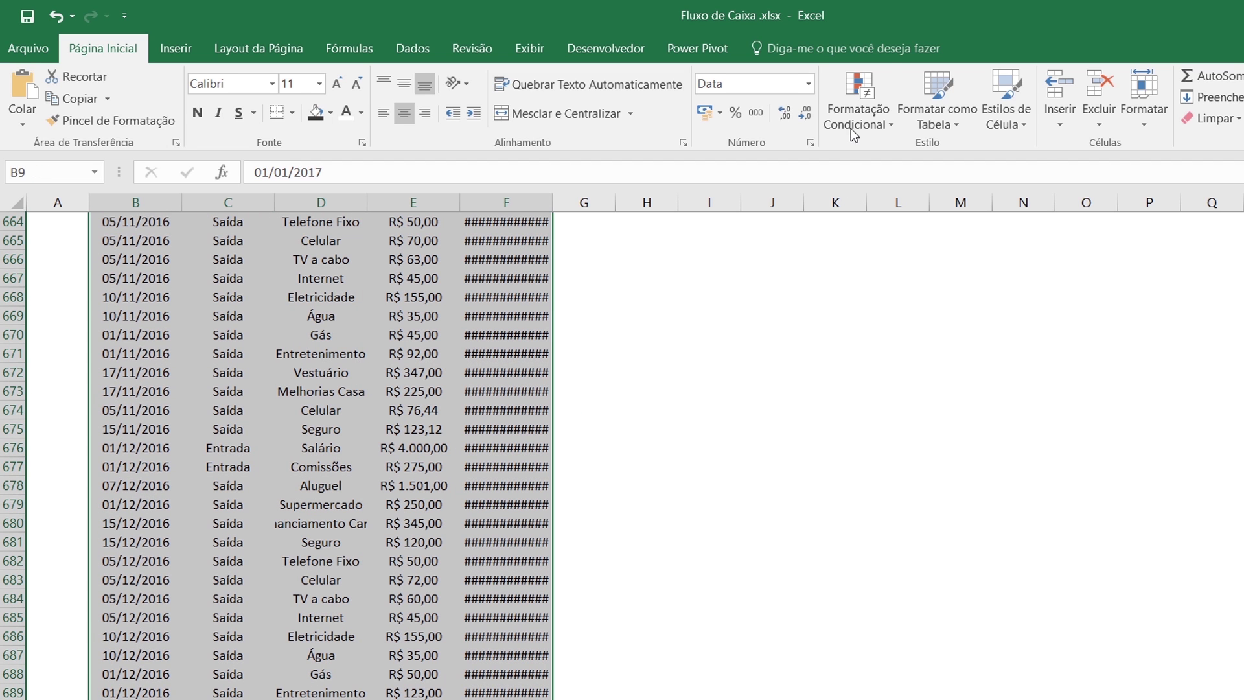
left_click(852, 128)
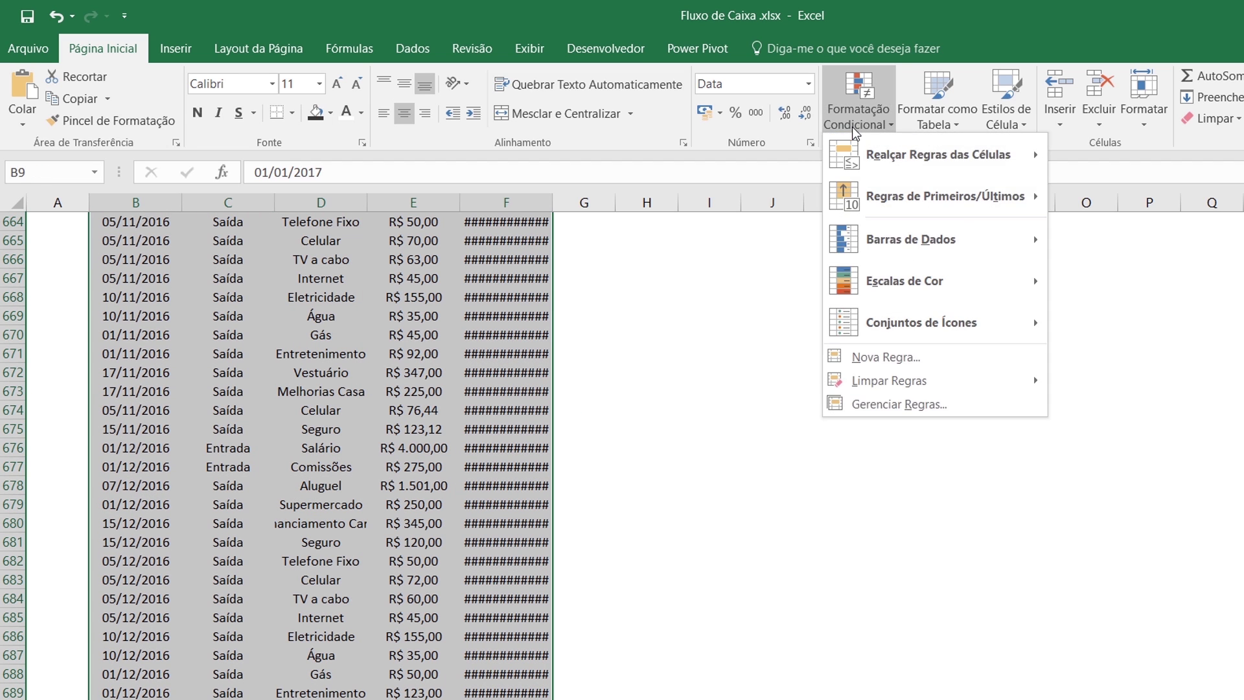
left_click(893, 369)
left_click(602, 331)
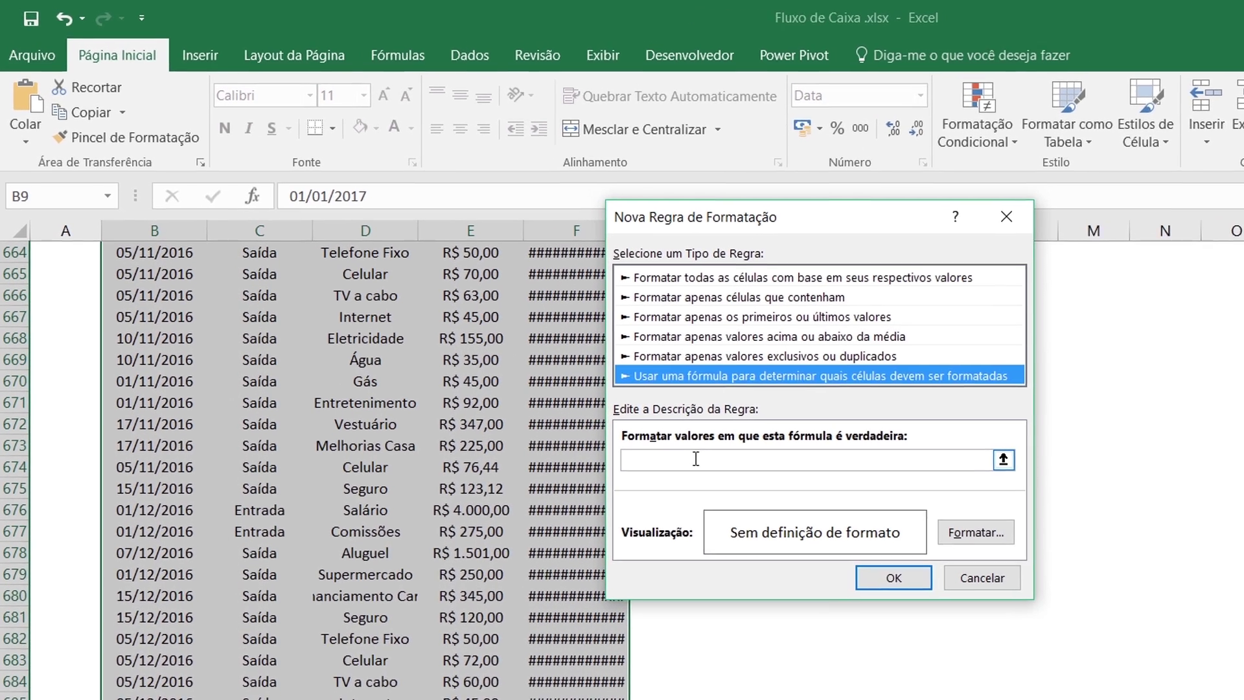
Enter =$C9="Entrada" as the rule's formula, with only the column reference locked
left_click(625, 413)
type("=")
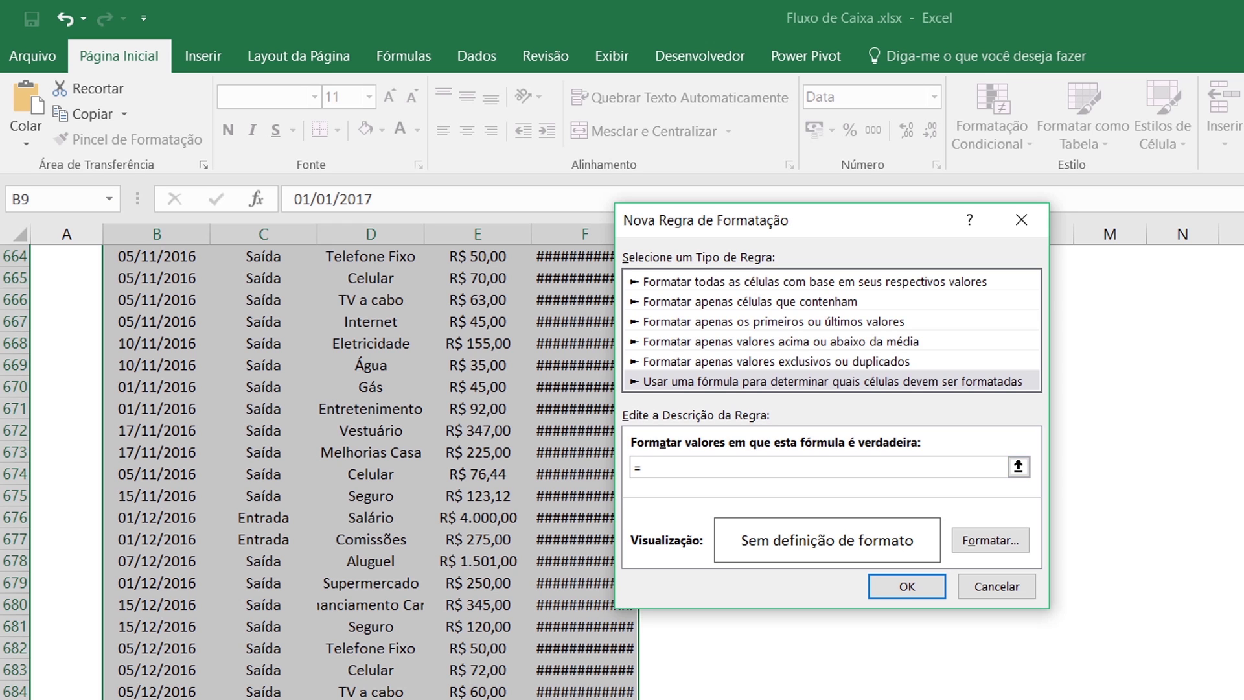
scroll(225, 464, "up", 20)
left_click(255, 442)
left_click(662, 467)
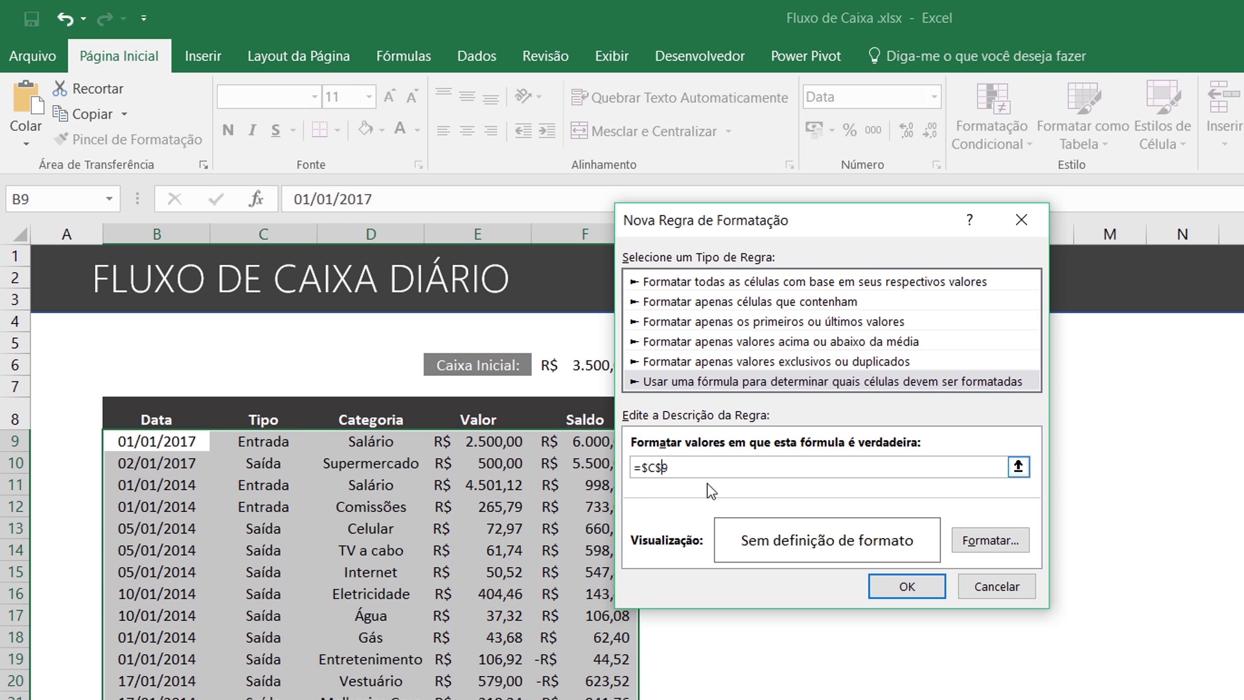
key("BackSpace")
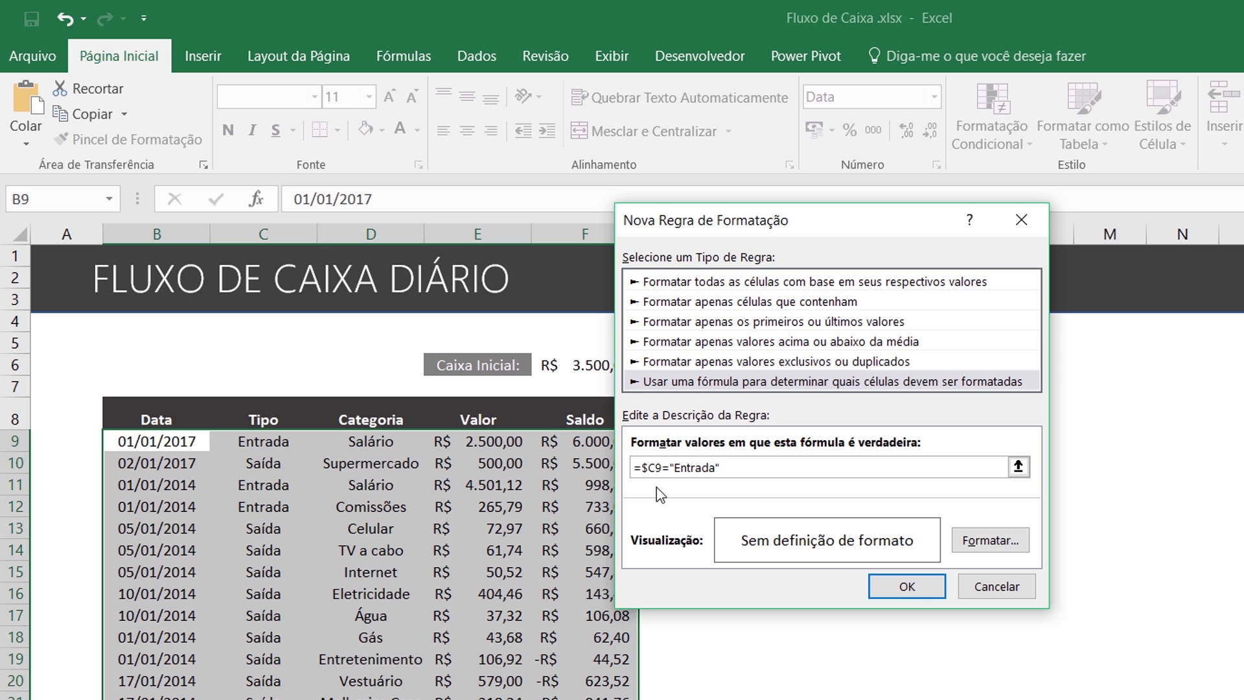
Give the rule a custom green fill of RGB 131, 230, 126 and apply it to the selected transactions
left_click(991, 542)
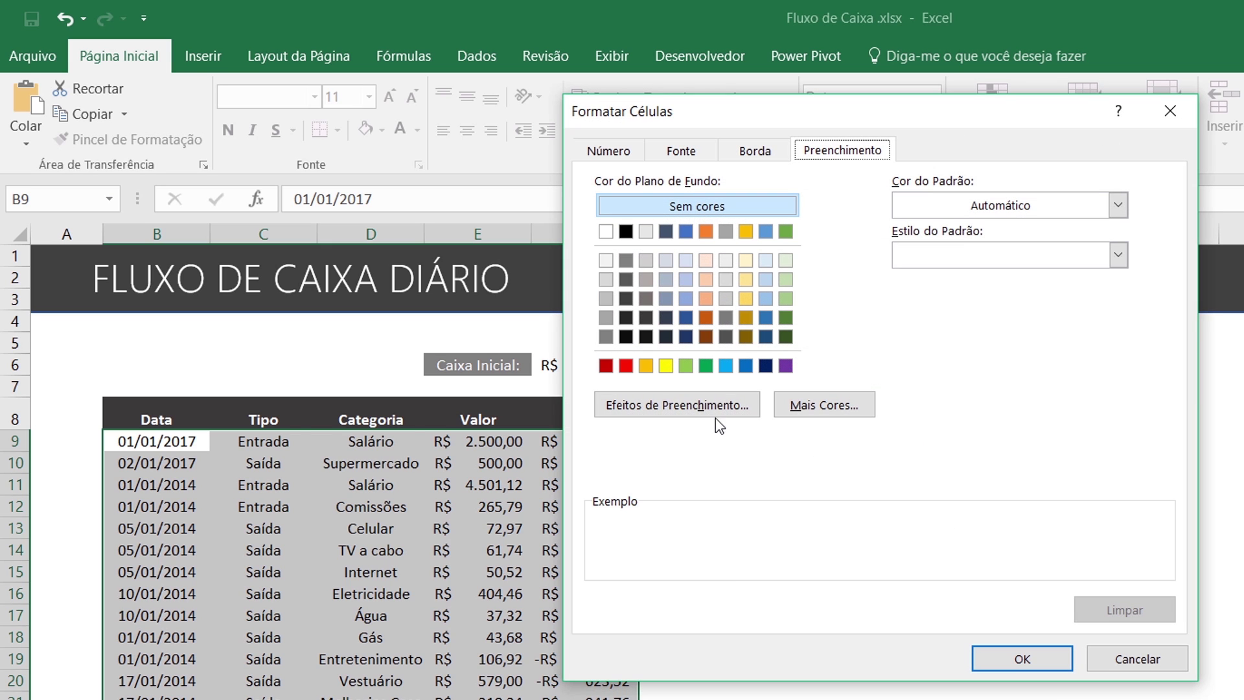
left_click(785, 280)
left_click(828, 406)
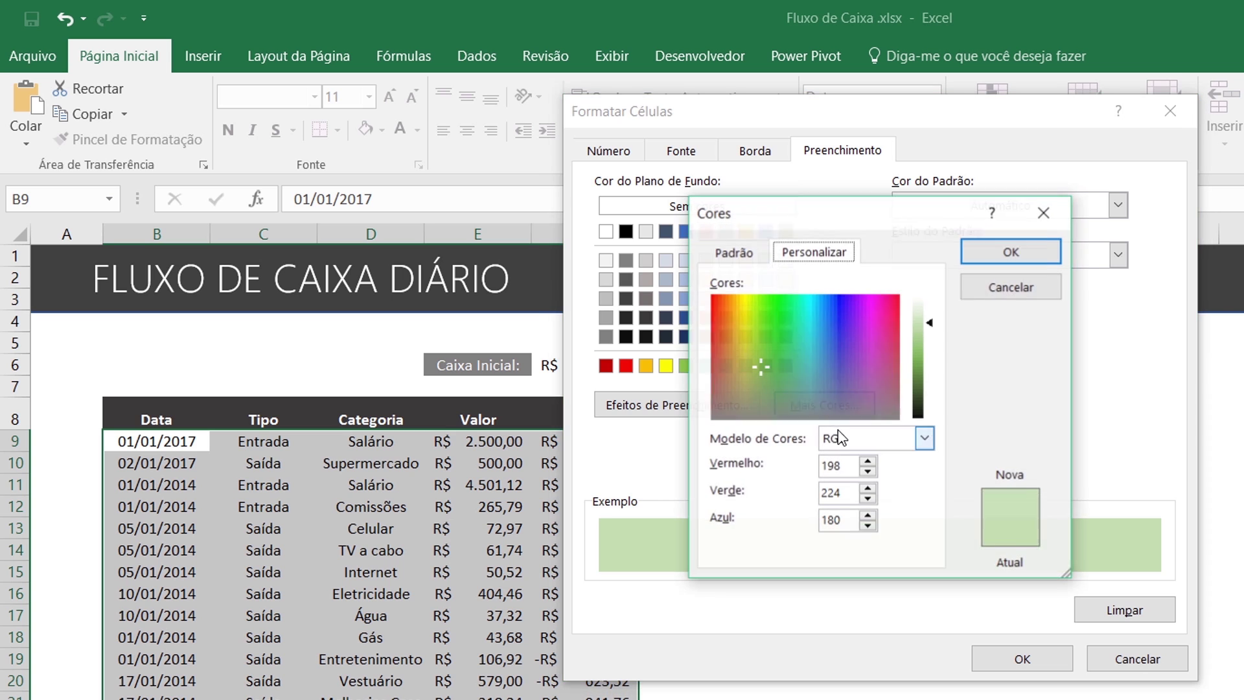
left_click_drag(931, 323, 929, 334)
left_click_drag(758, 343, 771, 335)
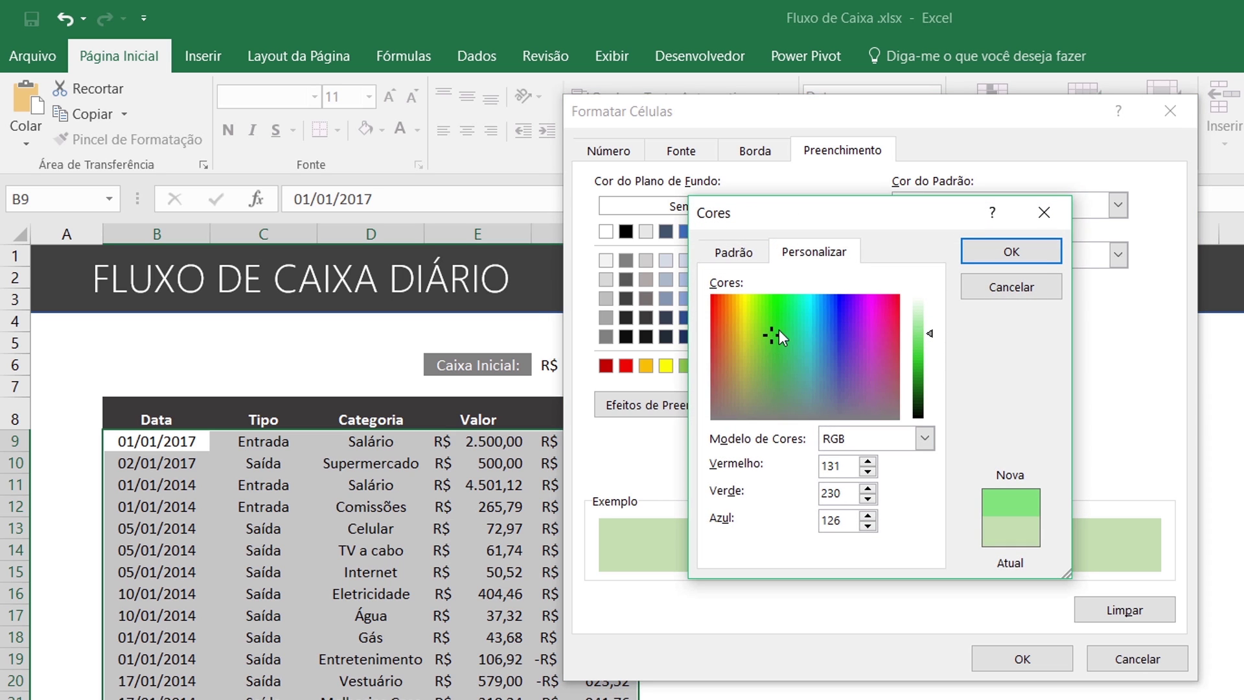
left_click(1042, 250)
left_click(1020, 657)
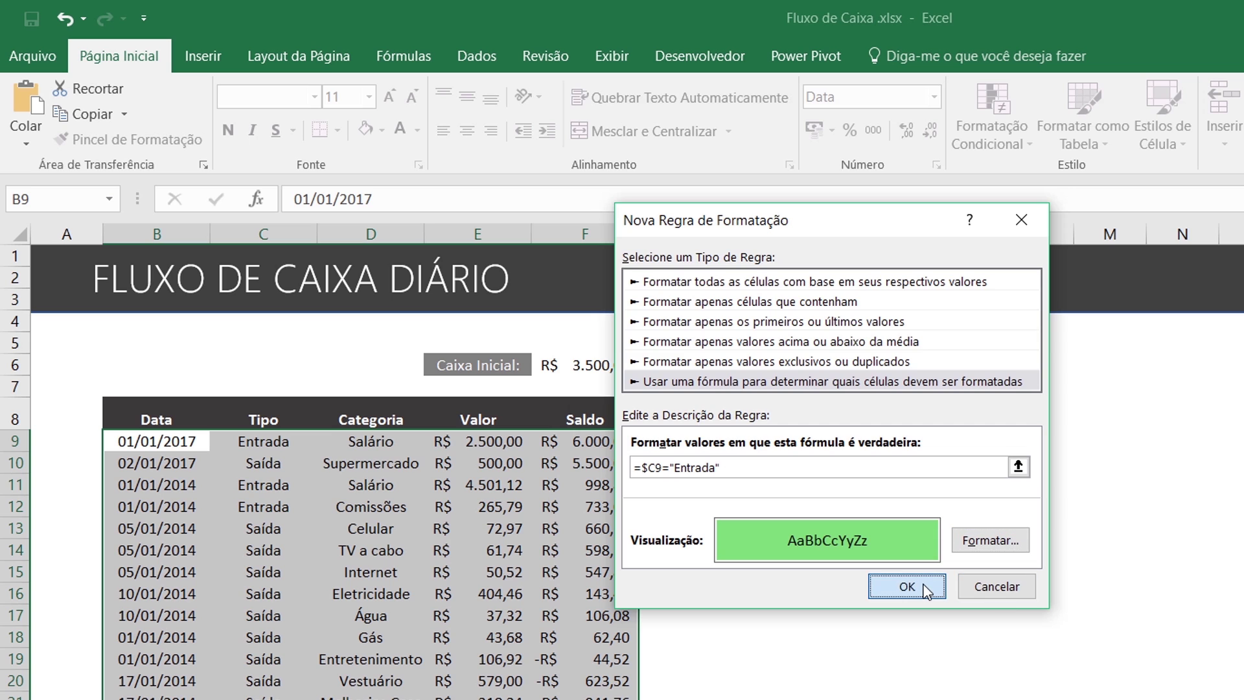
left_click(908, 586)
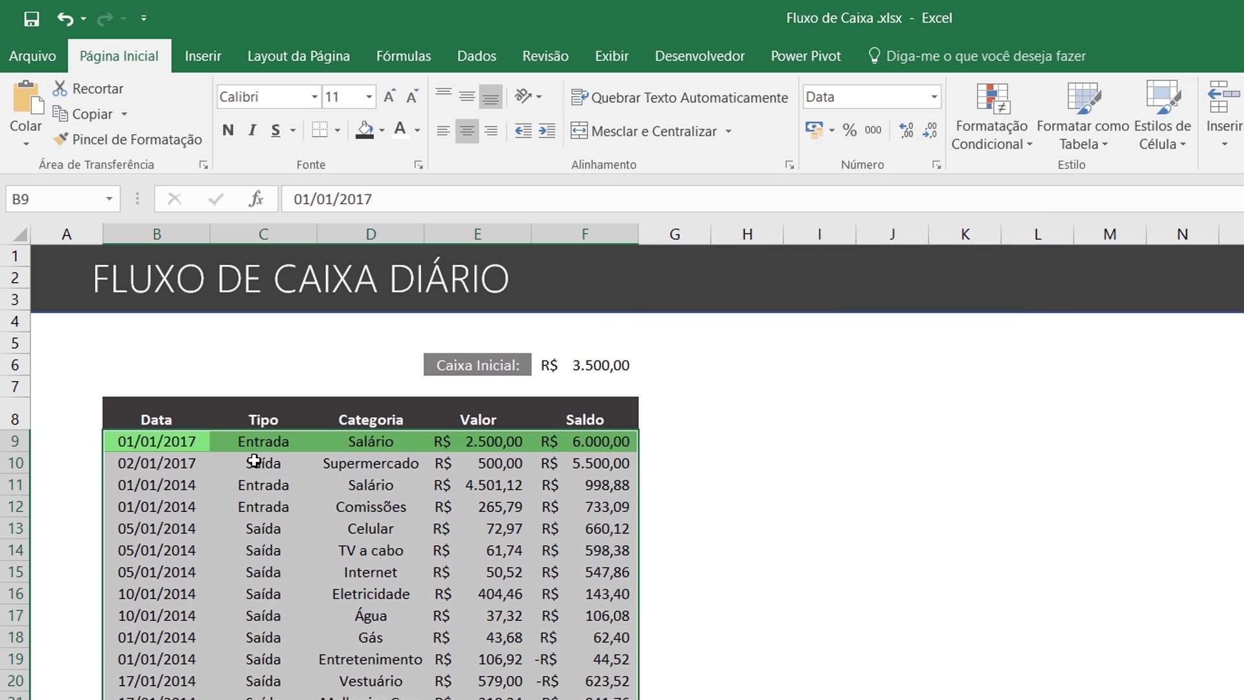
Check the highlighting of the Entrada rows below row 9 in the transaction list
left_click_drag(276, 486, 278, 507)
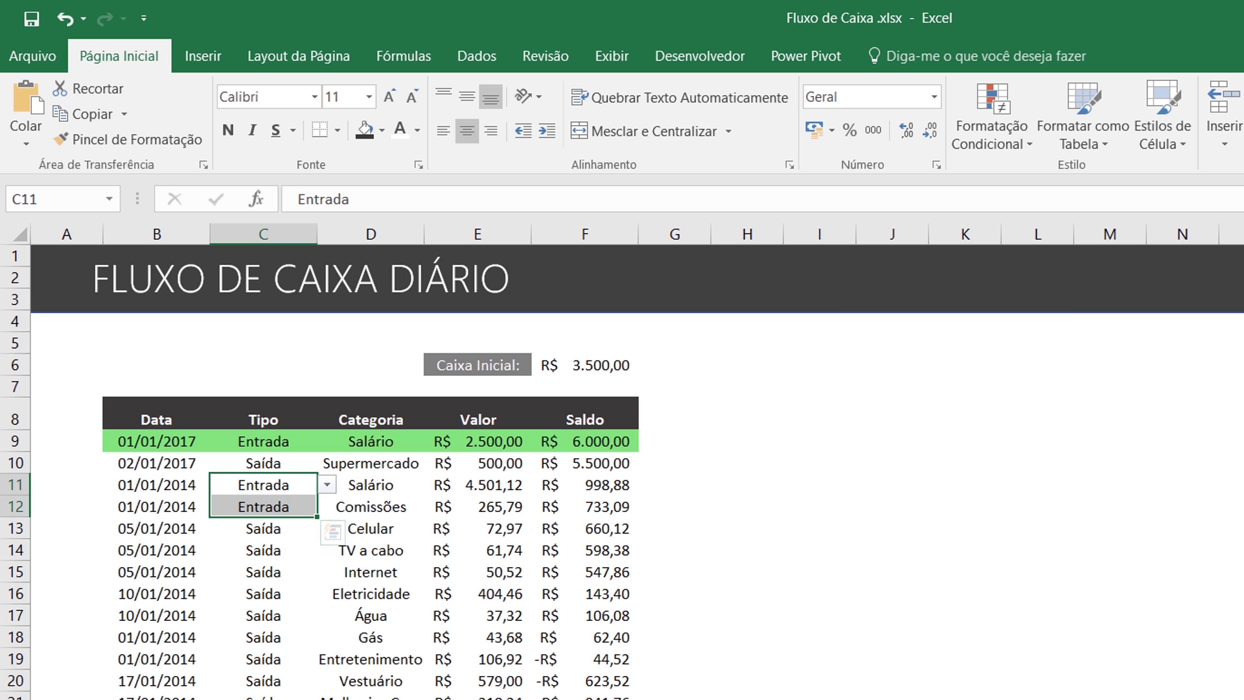
scroll(277, 512, "down", 2)
left_click_drag(276, 696, 276, 699)
scroll(276, 694, "down", 9)
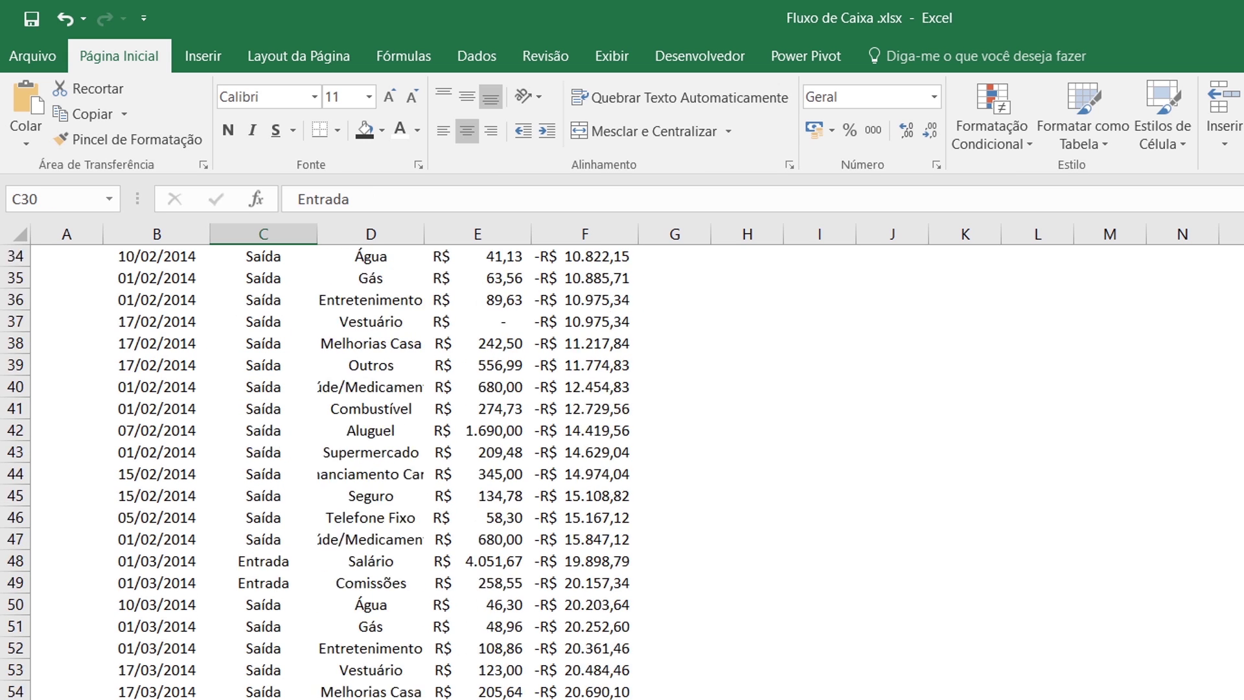
scroll(245, 642, "up", 11)
Compare the Entrada text in C11 with that in C9, checking for extra spaces around the word
left_click(265, 510)
left_click(272, 485)
double_click(276, 485)
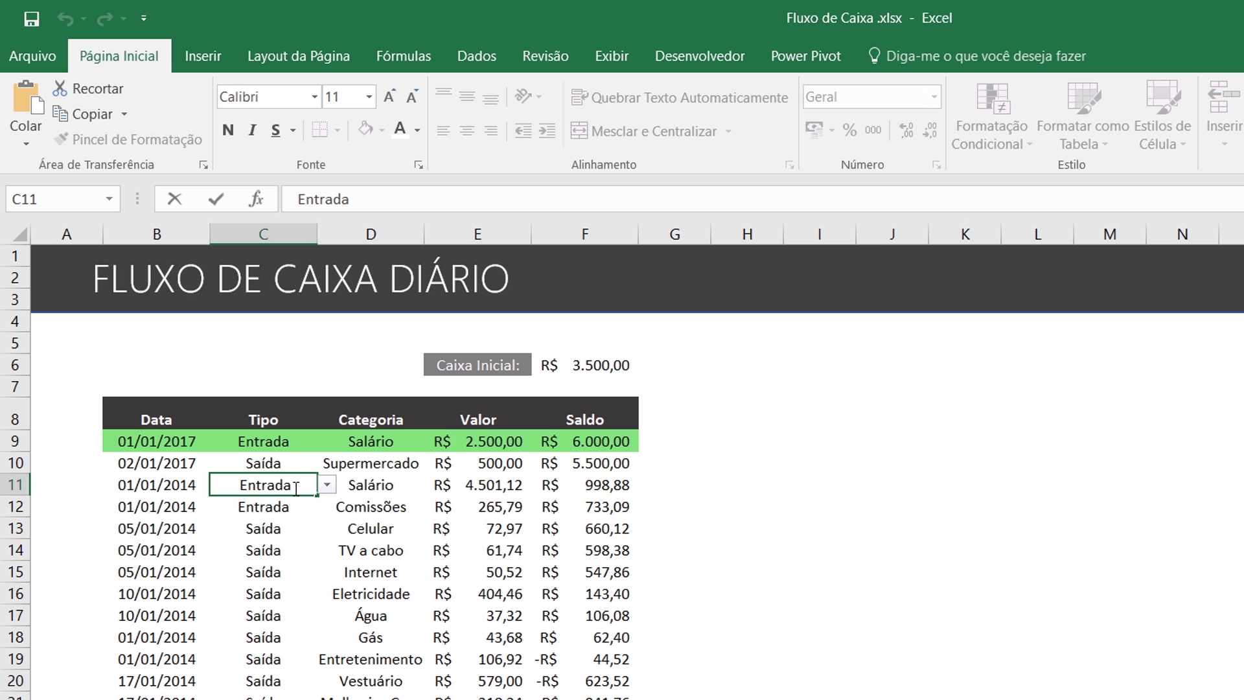
left_click(293, 487)
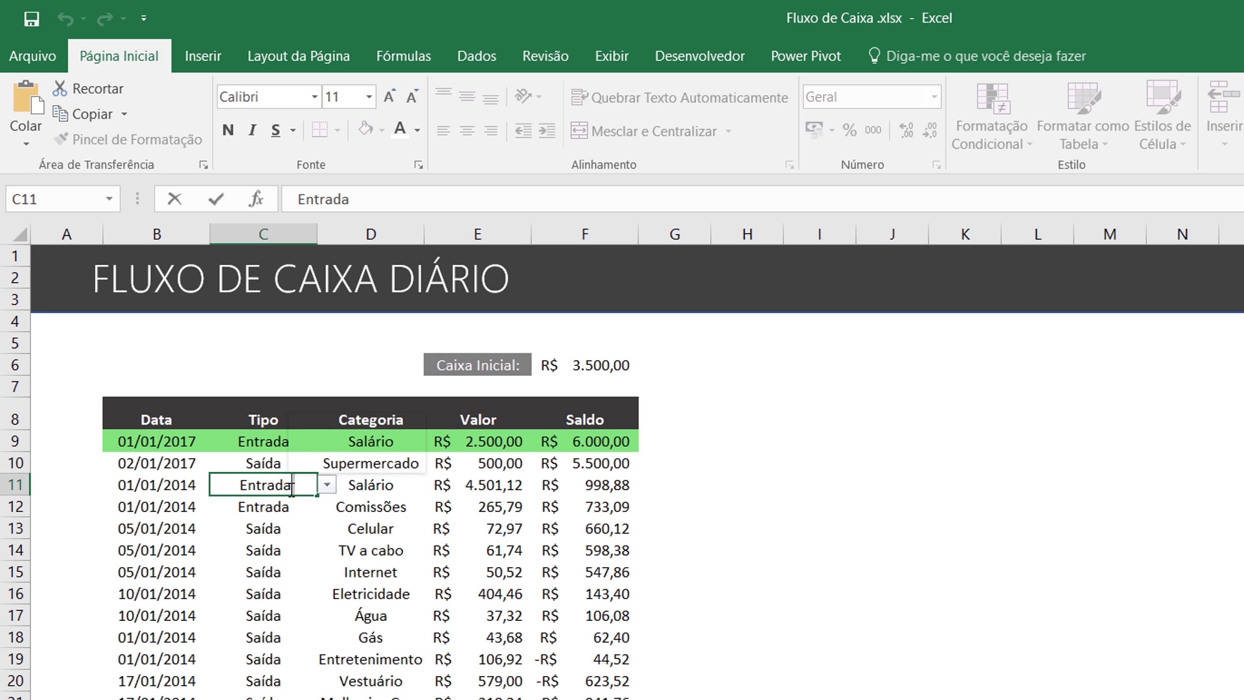
left_click(245, 487)
key("shift+Home")
key("End")
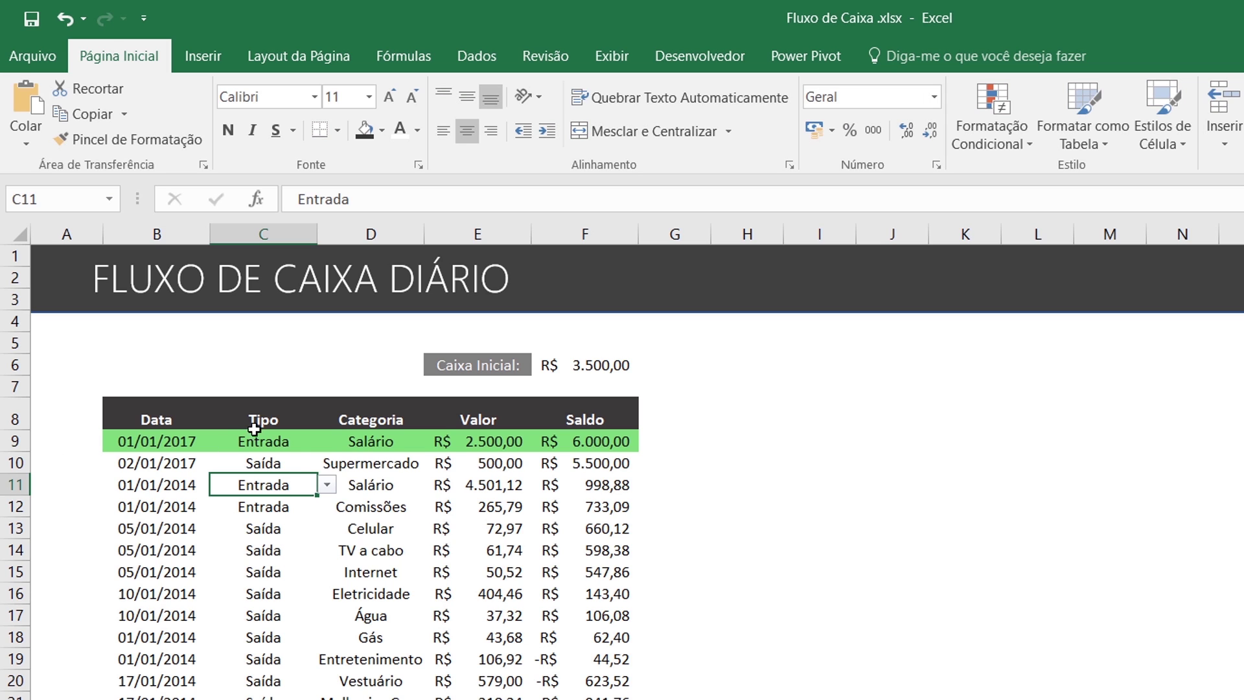
double_click(306, 443)
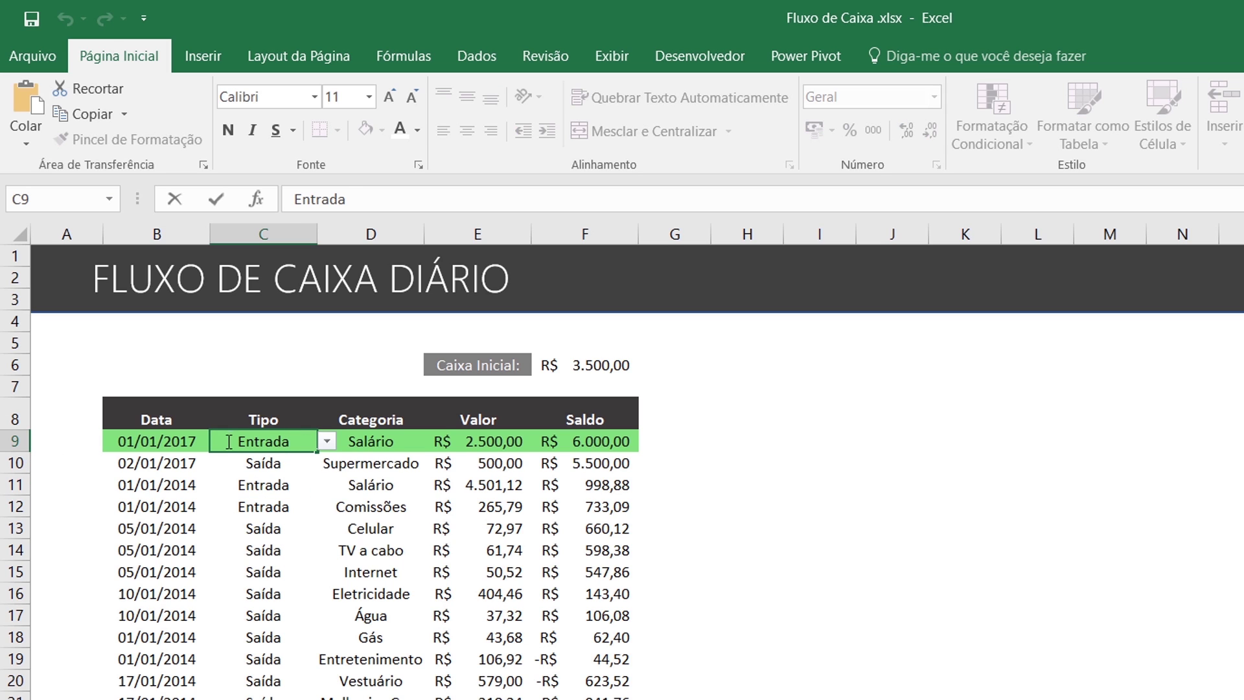
key("Escape")
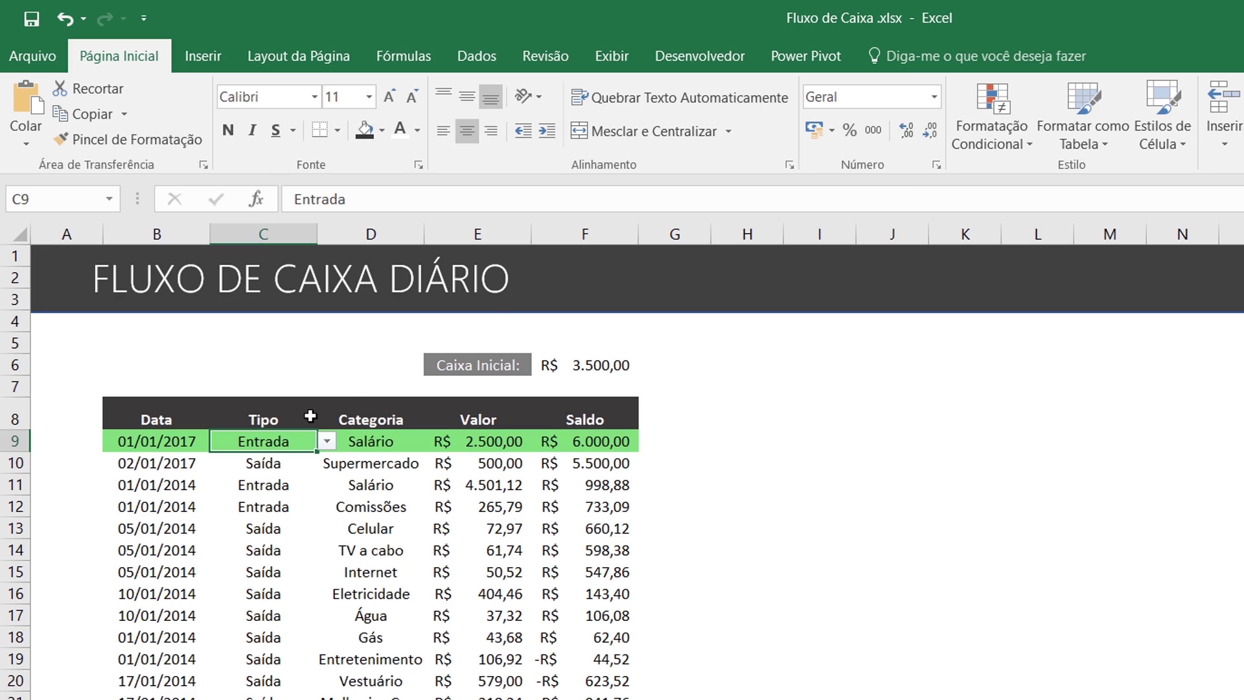
Select the Tipo values from C9 down to the last row and open Find and Replace for replacing text
key("ctrl+shift+Down")
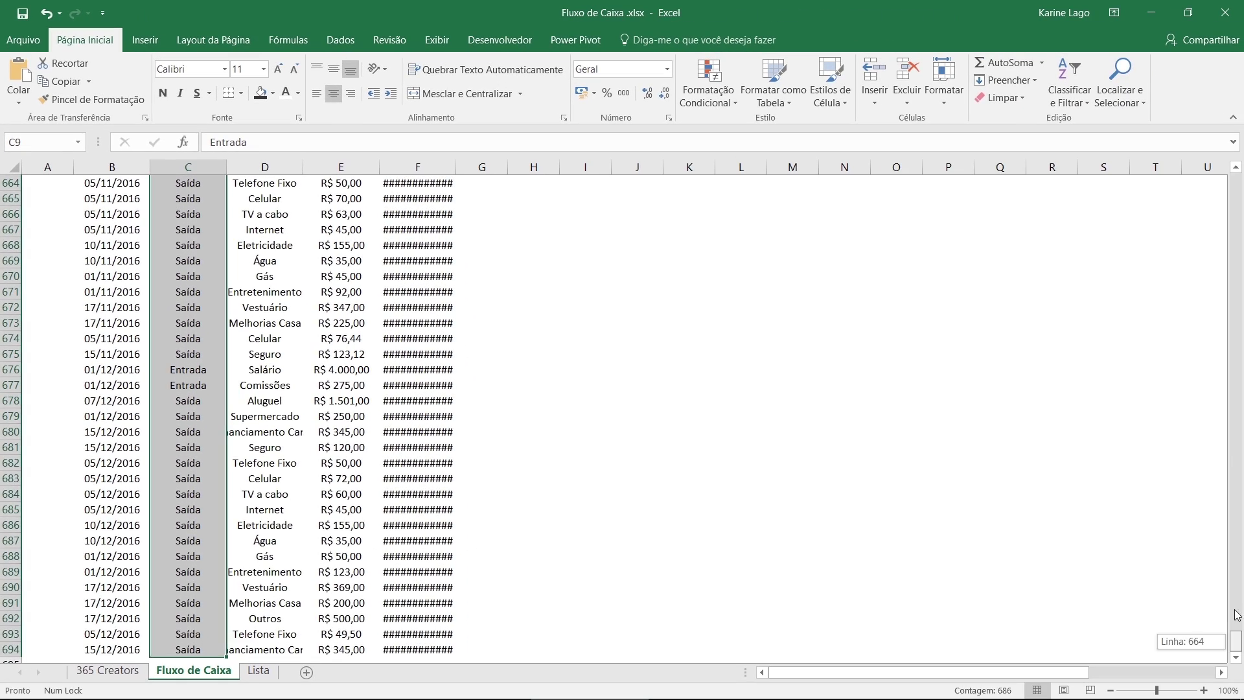
left_click_drag(1236, 615, 1236, 179)
left_click(1119, 98)
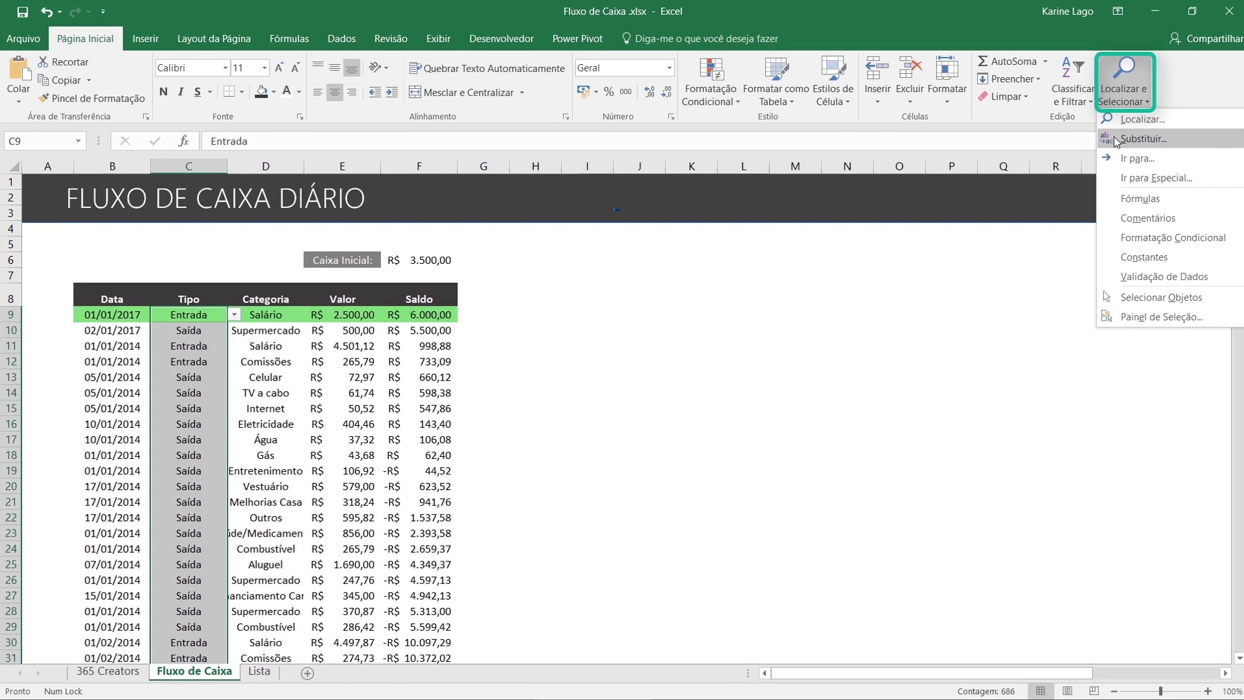
left_click(1127, 140)
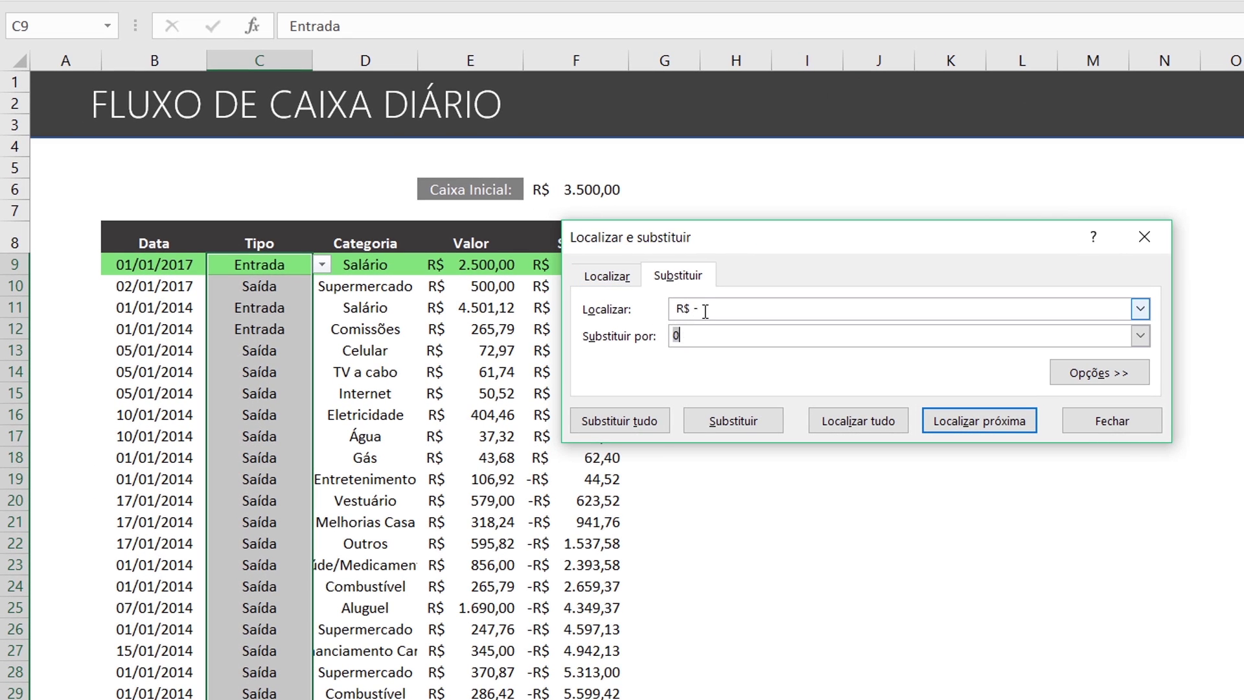
Replace every *Entrada* match in the selected Tipo column with Entrada
key("shift+Tab")
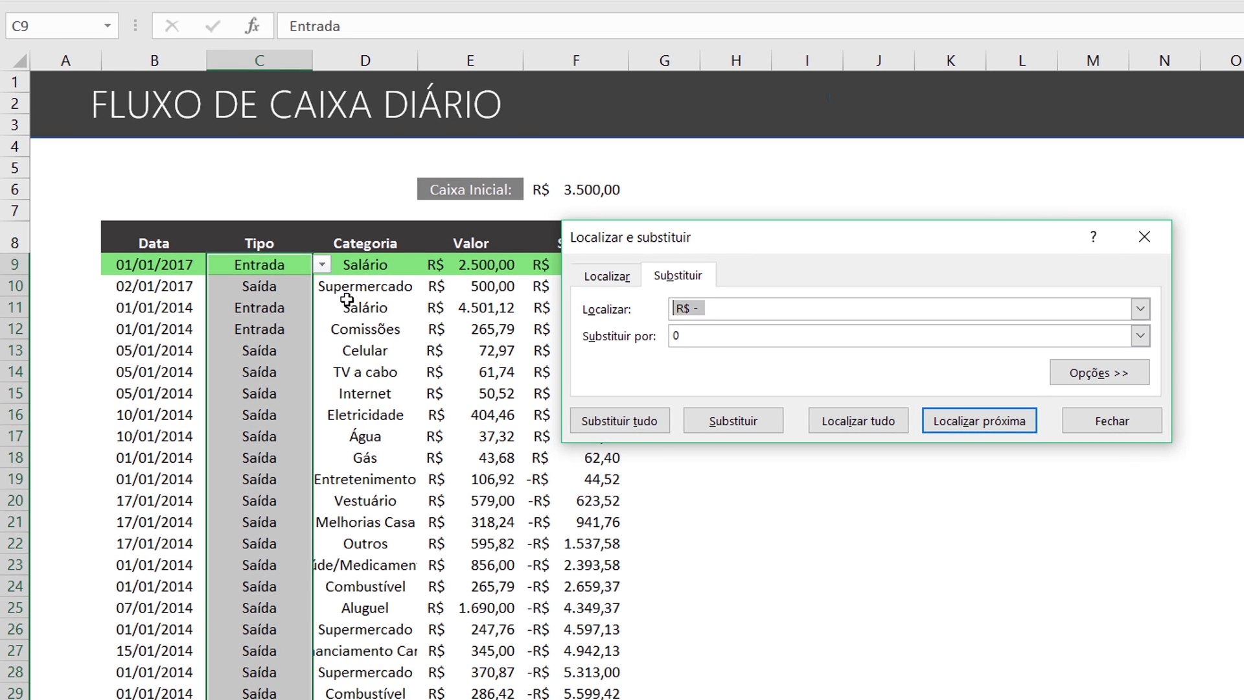
type("*")
double_click(679, 308)
left_click(739, 302)
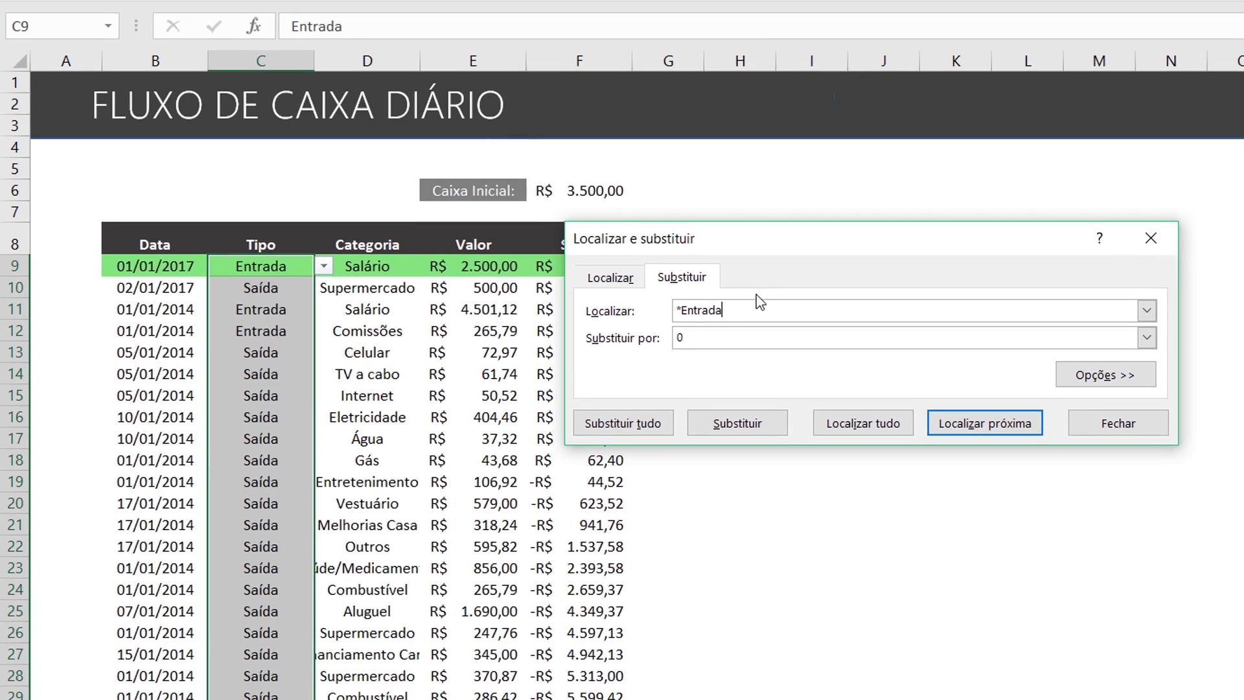
type("*")
key("Tab")
type("Entrada")
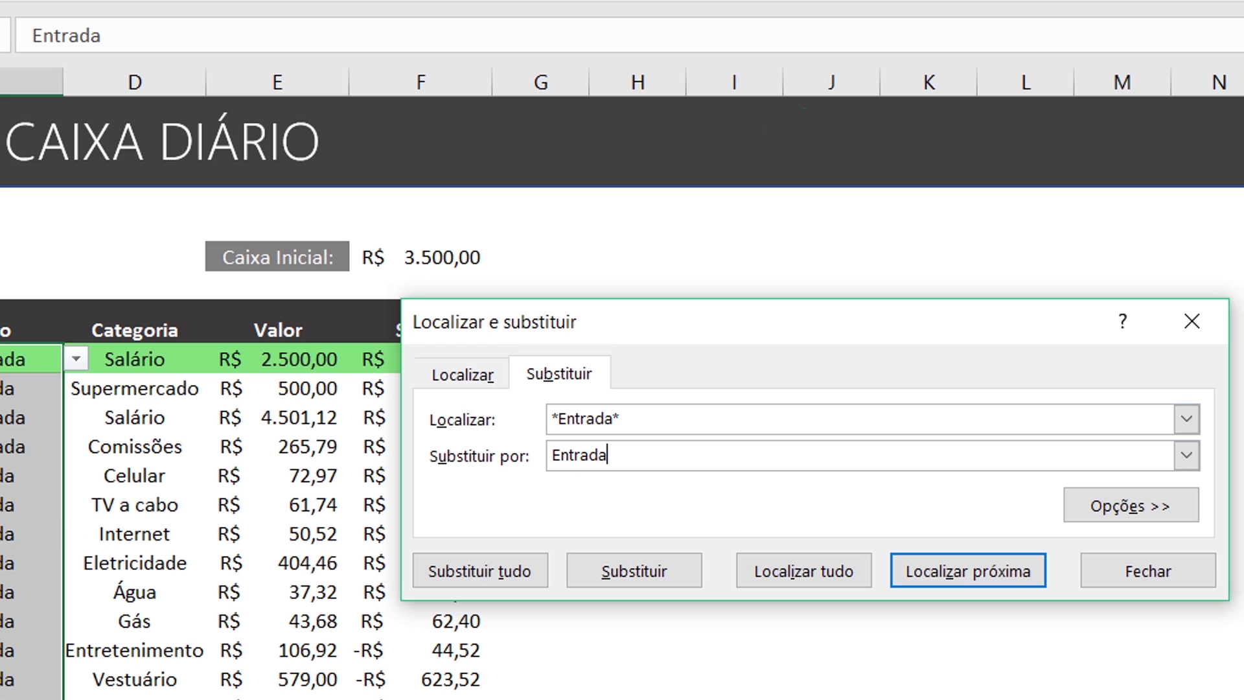
left_click_drag(613, 421, 632, 419)
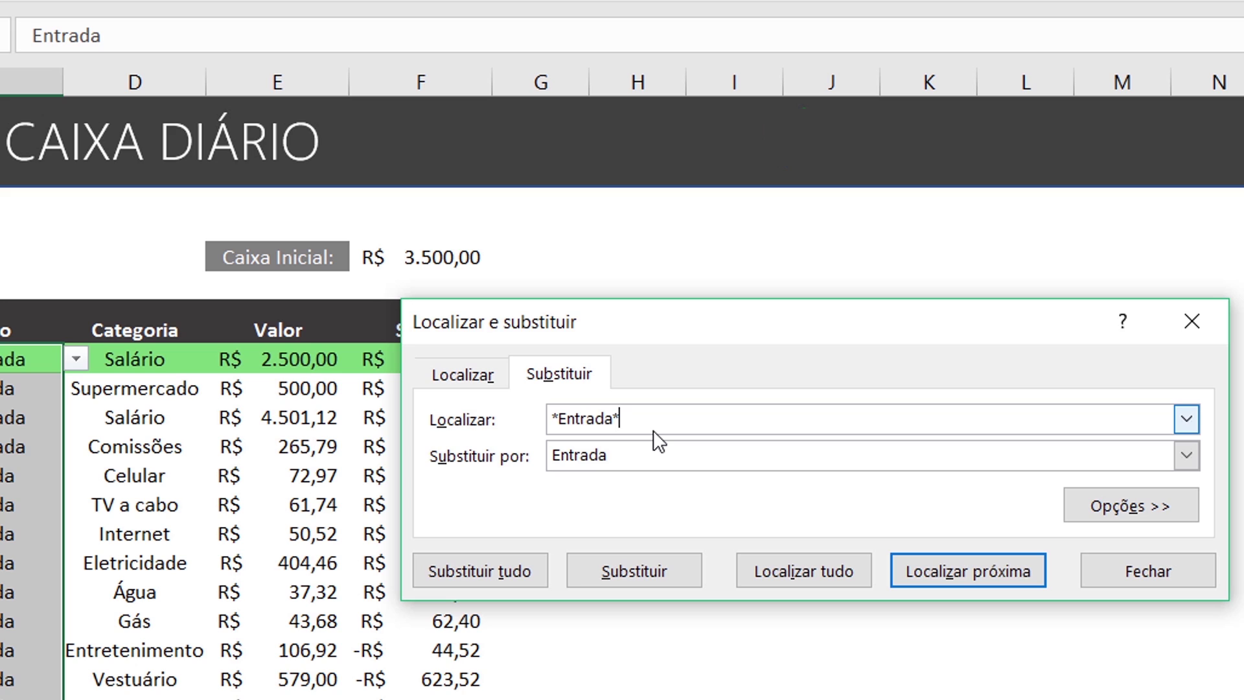
left_click_drag(613, 419, 621, 419)
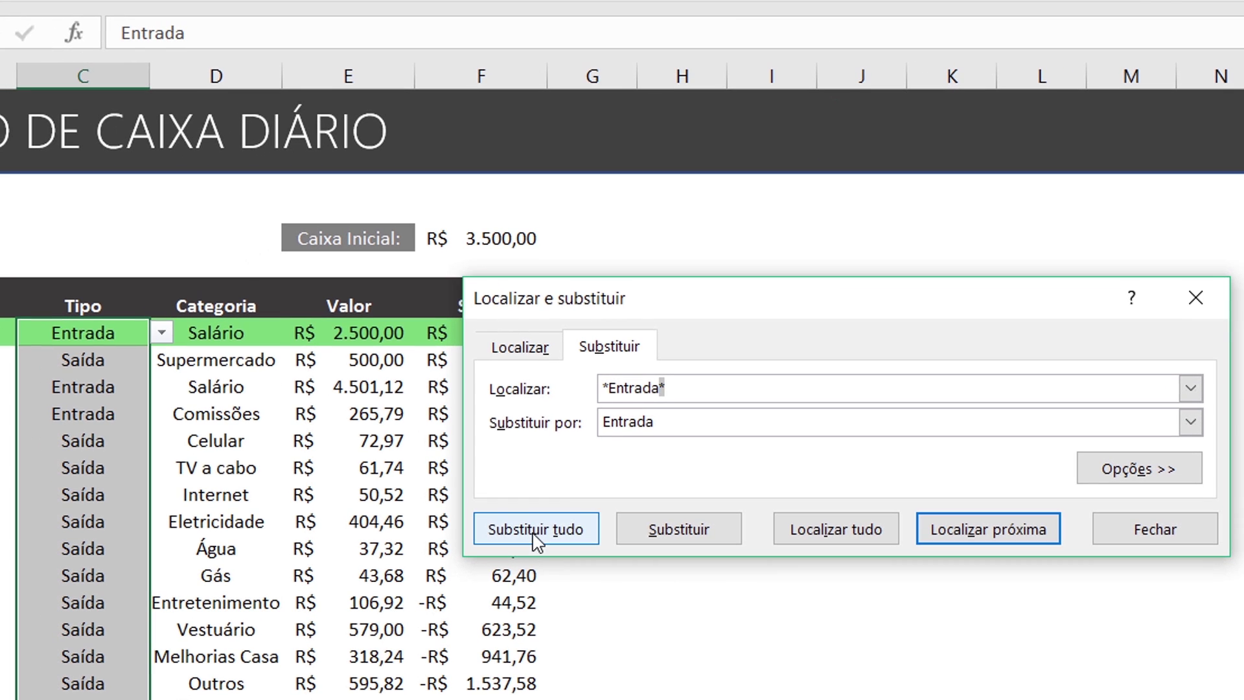
left_click(535, 538)
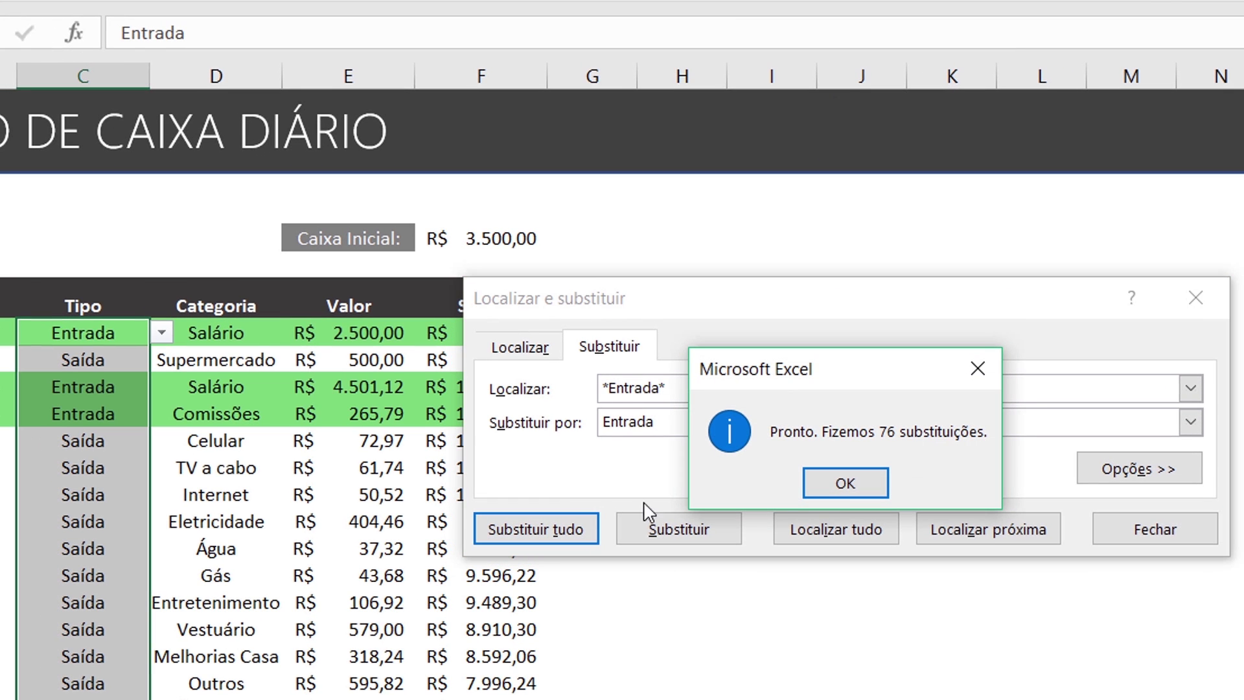
left_click(823, 496)
Replace every *Saída* match in the Tipo column with Saída and close the find-and-replace dialog
left_click_drag(659, 389, 614, 385)
type("Saída")
double_click(630, 386)
key("ctrl+c")
left_click_drag(692, 429, 604, 422)
key("ctrl+v")
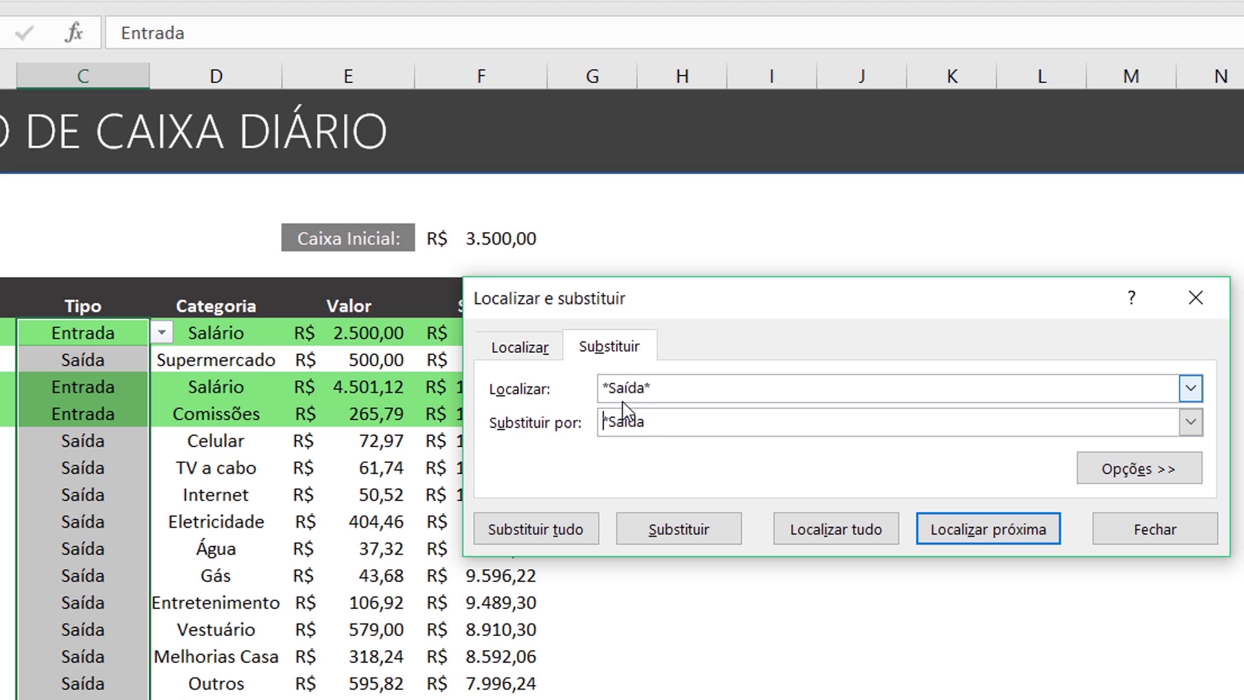
key("Delete")
left_click(543, 530)
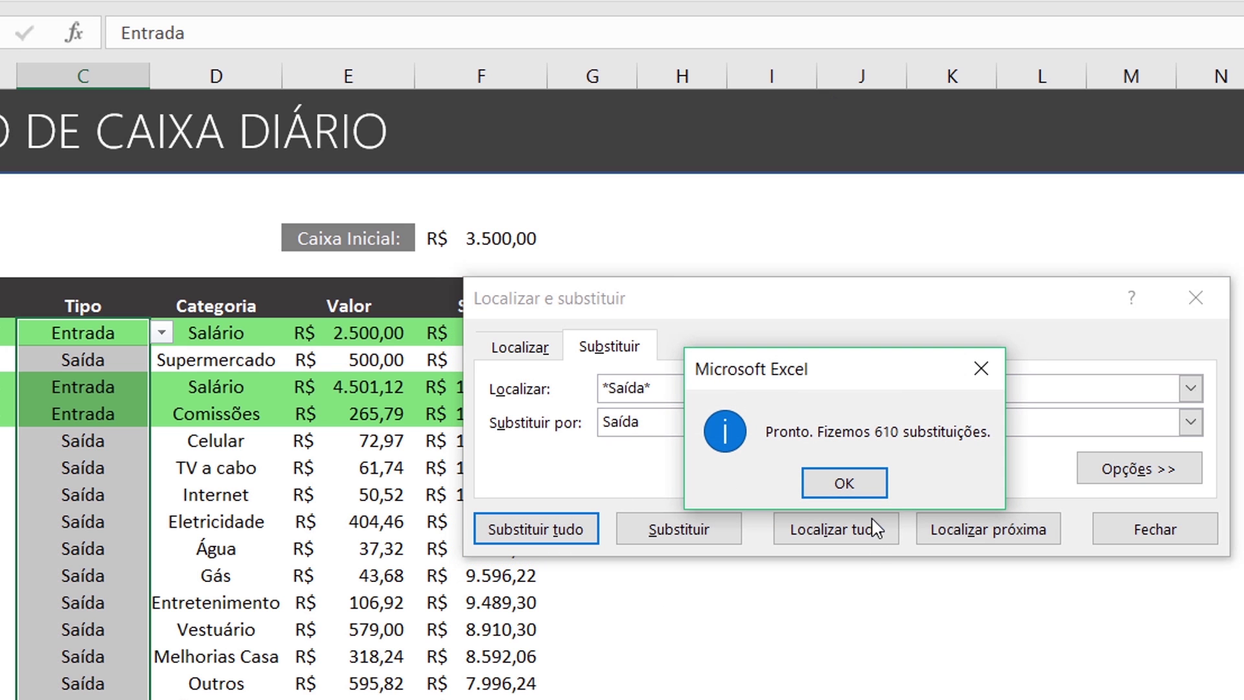
left_click(883, 492)
left_click(1112, 530)
Start a formula-based conditional formatting rule for the table data from B9 through column F, using =$C9="Saída"
left_click(4, 340)
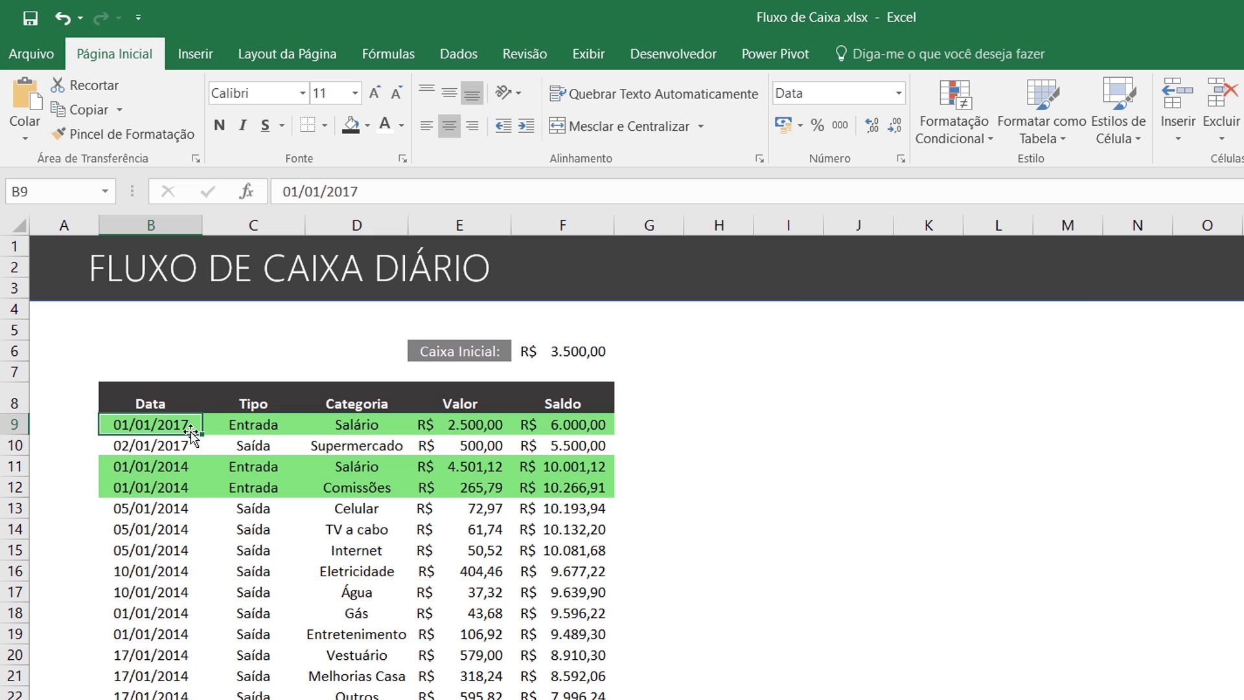
key("ctrl+shift+Right")
key("ctrl+shift+Down")
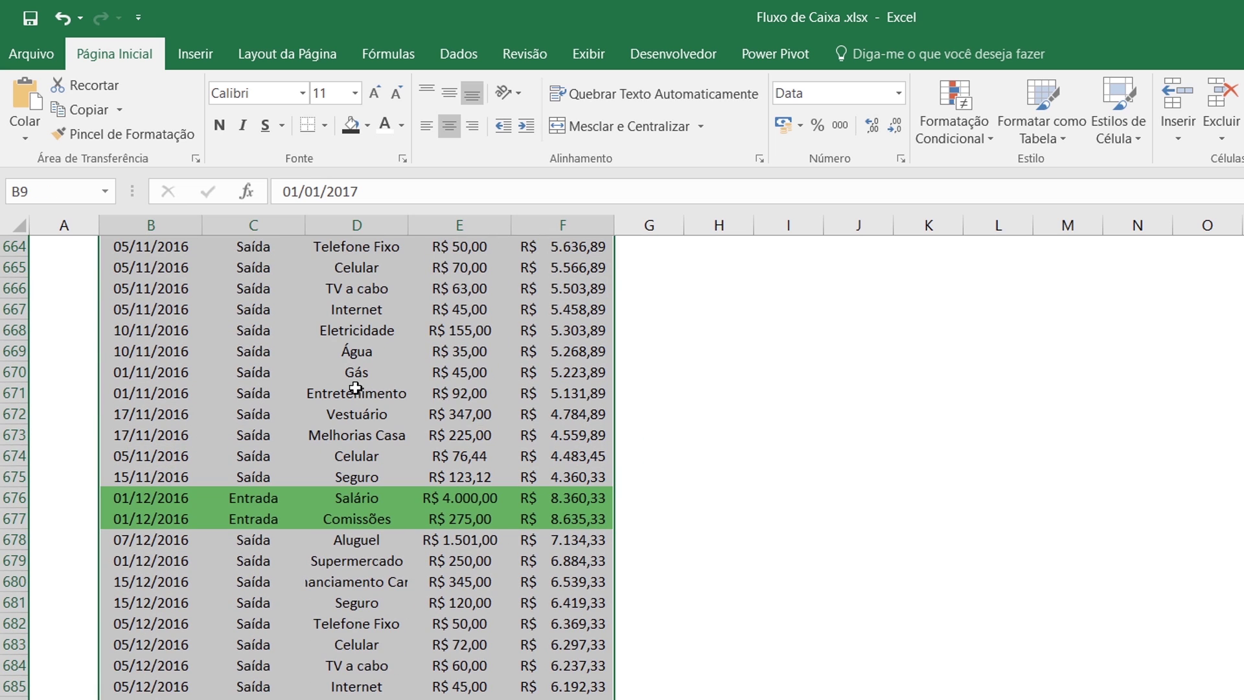
left_click(938, 143)
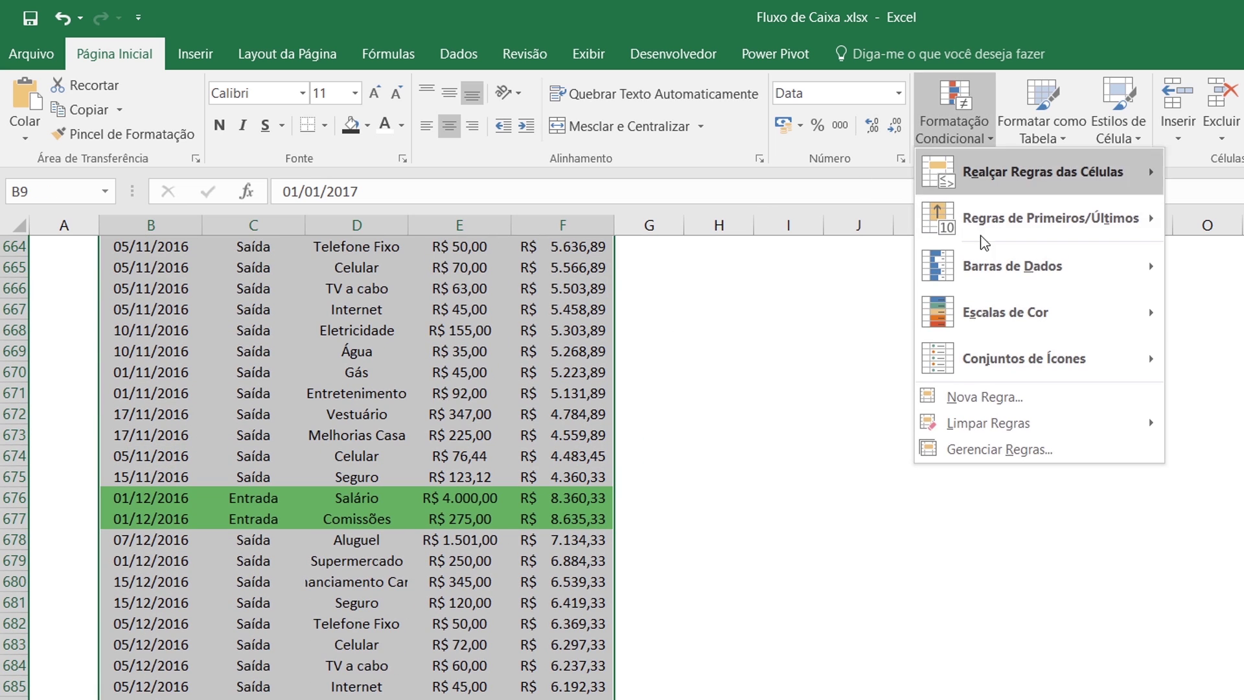
left_click(999, 398)
left_click(616, 348)
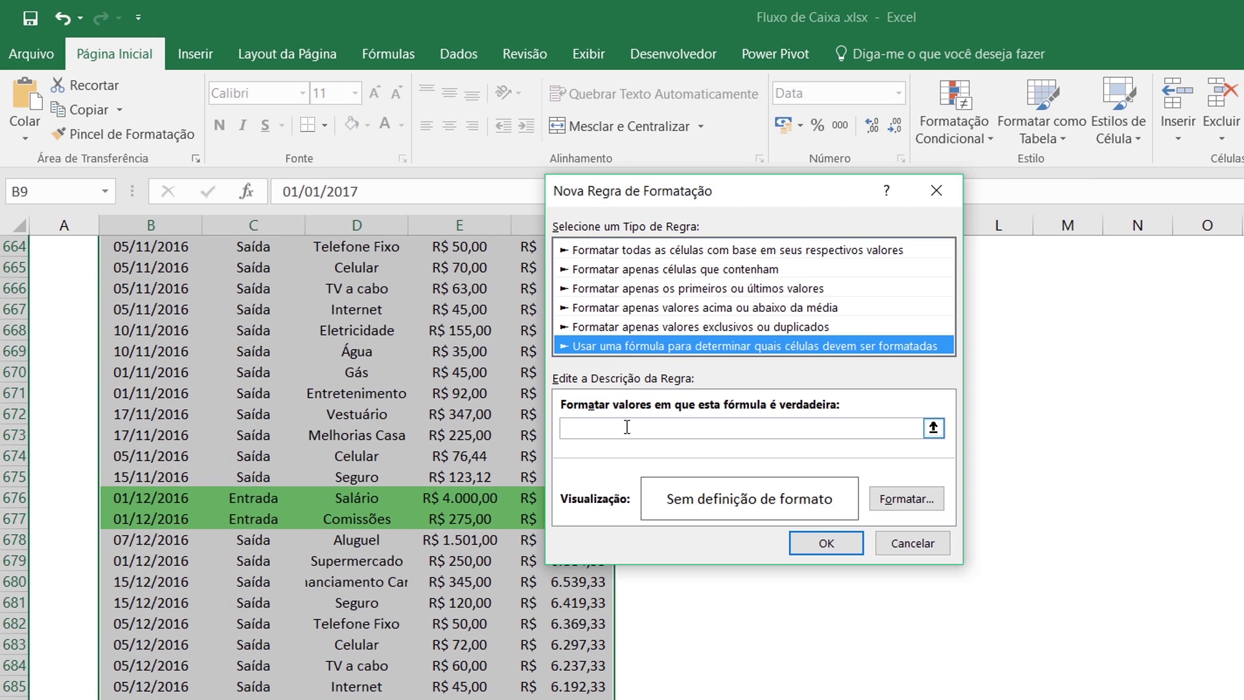
type("=")
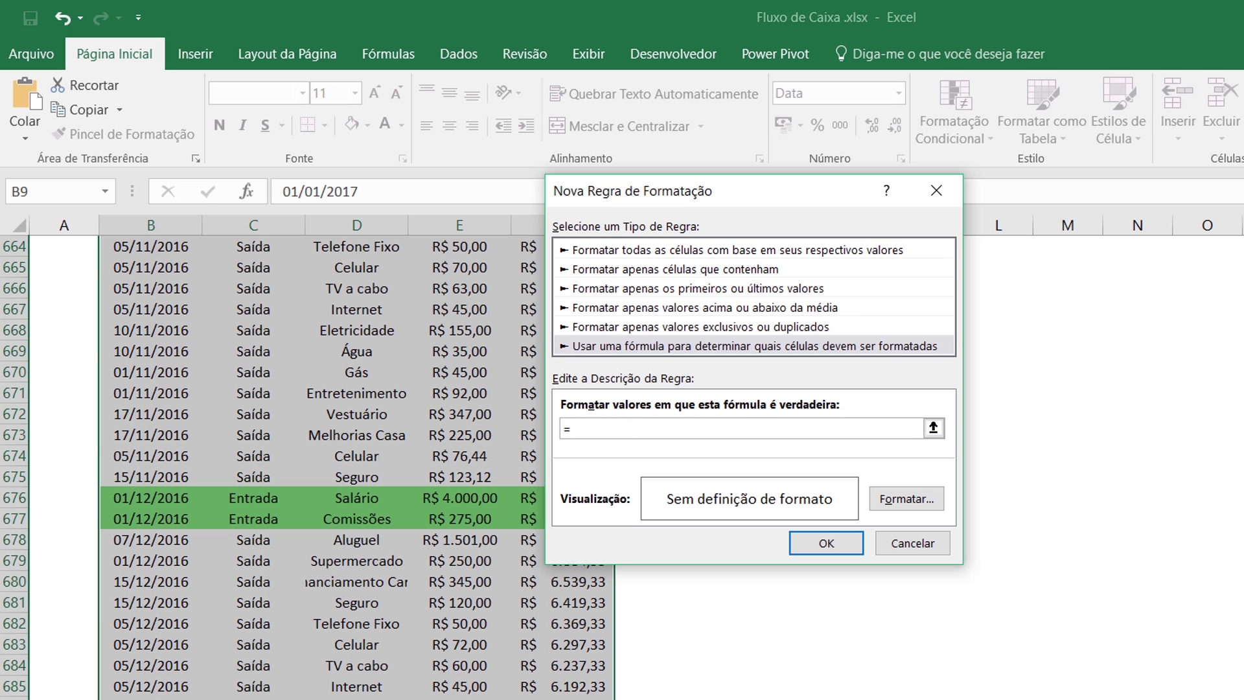
scroll(356, 467, "up", 20)
left_click(228, 428)
key("BackSpace")
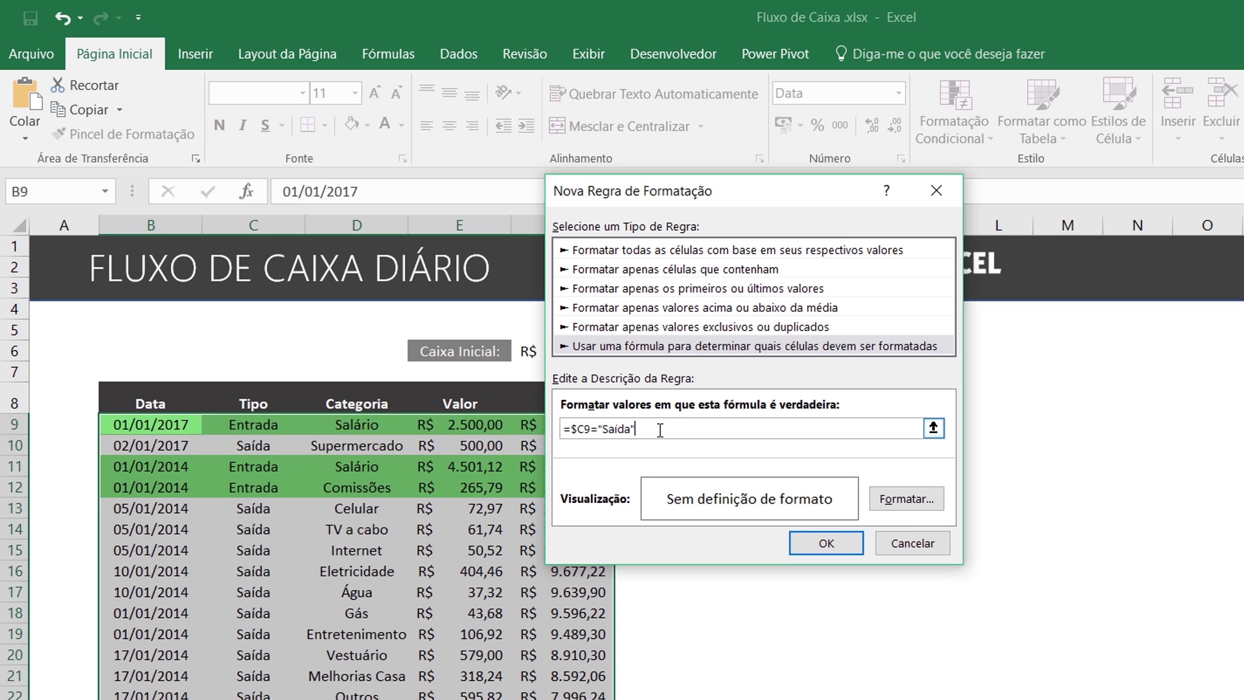
Give the Saída rule a light grey custom fill of RGB 226, 226, 226 and apply it to the table
left_click(911, 500)
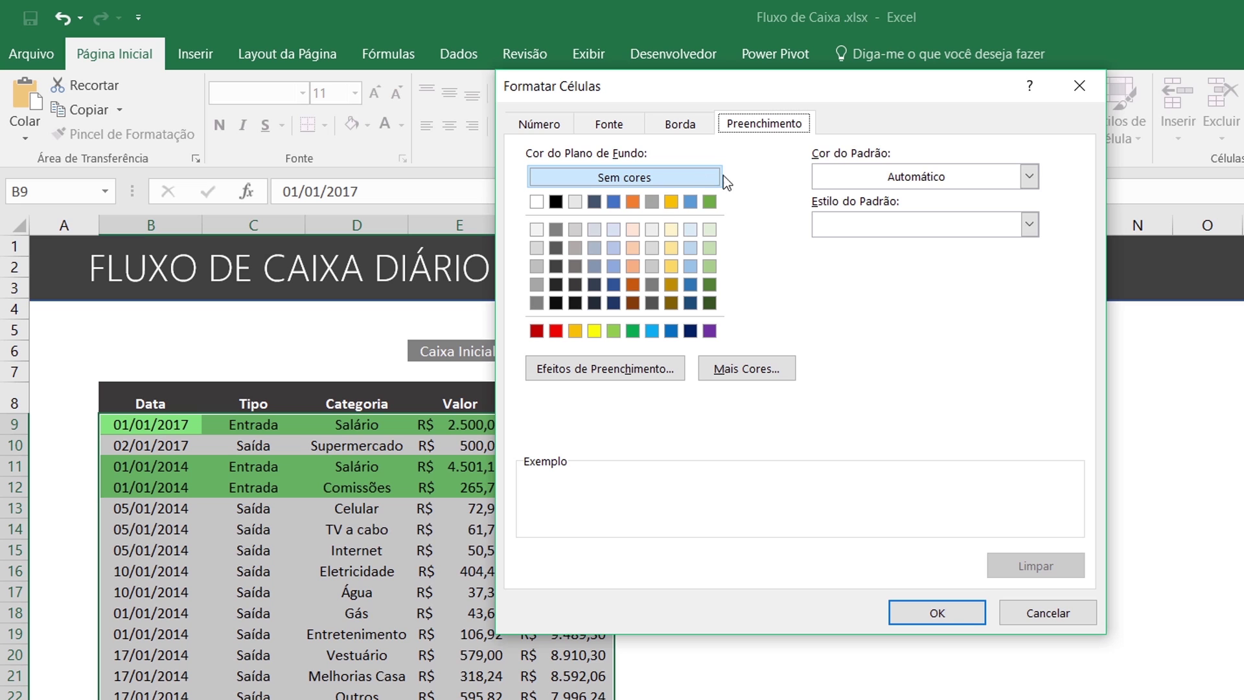
left_click(537, 247)
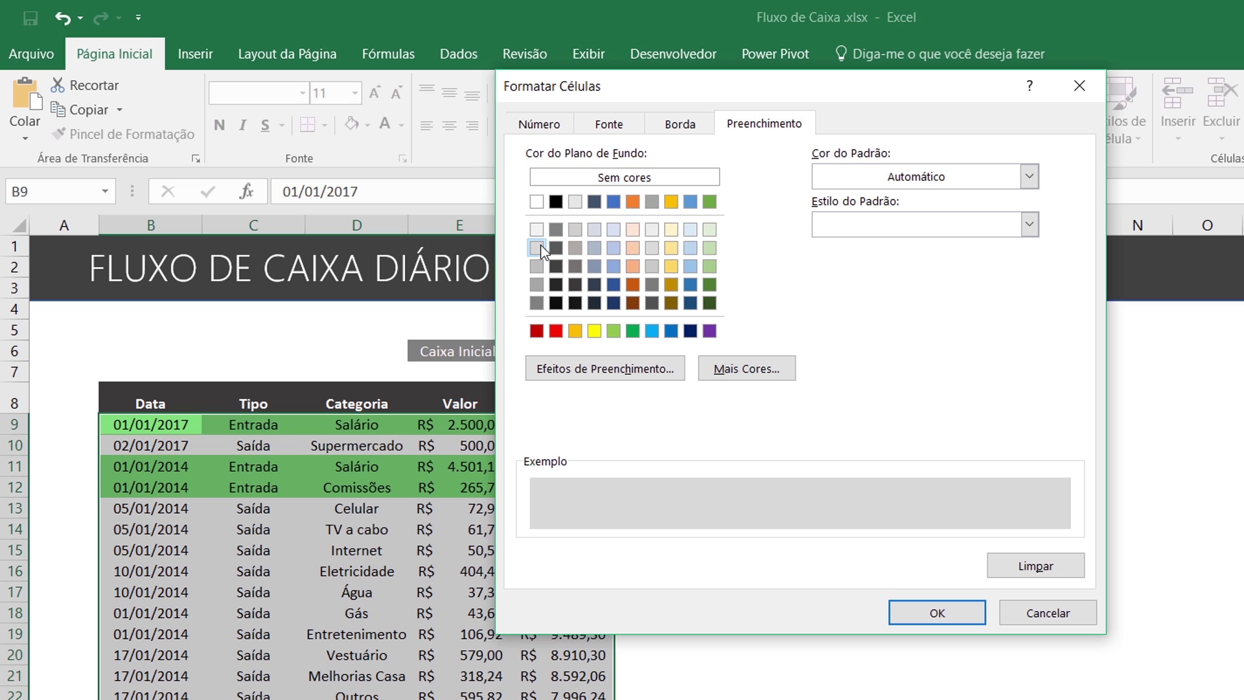
left_click(764, 383)
left_click_drag(841, 287, 851, 285)
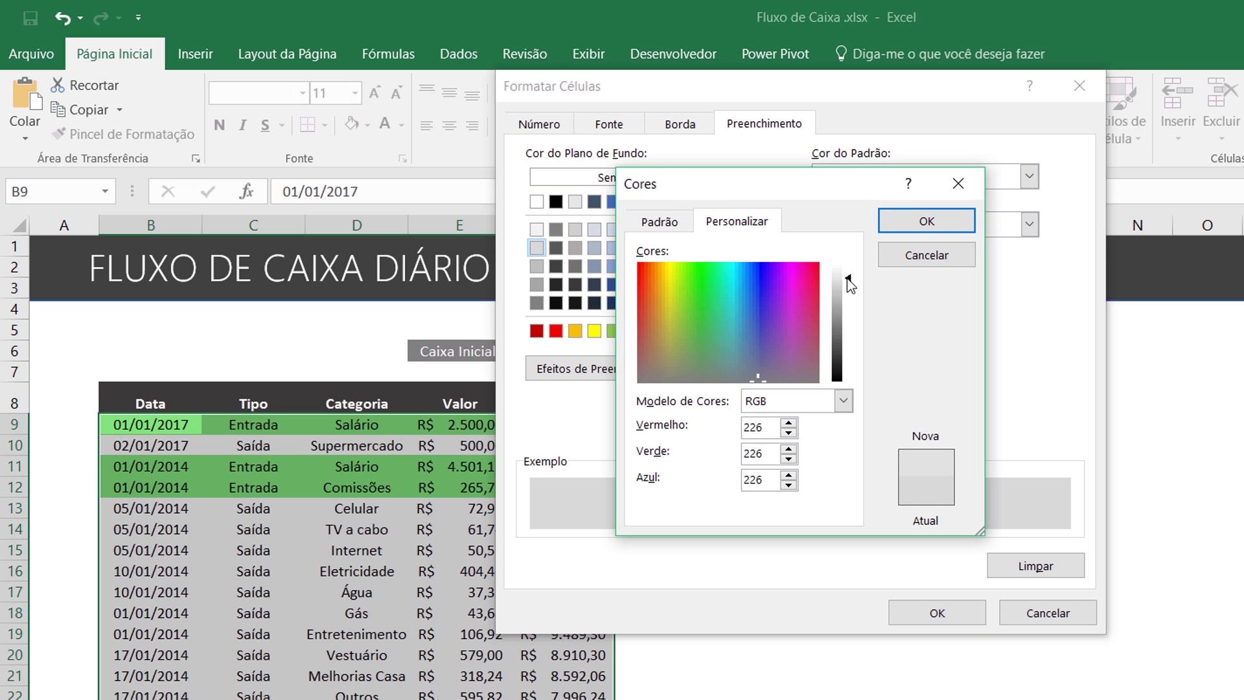
left_click(940, 223)
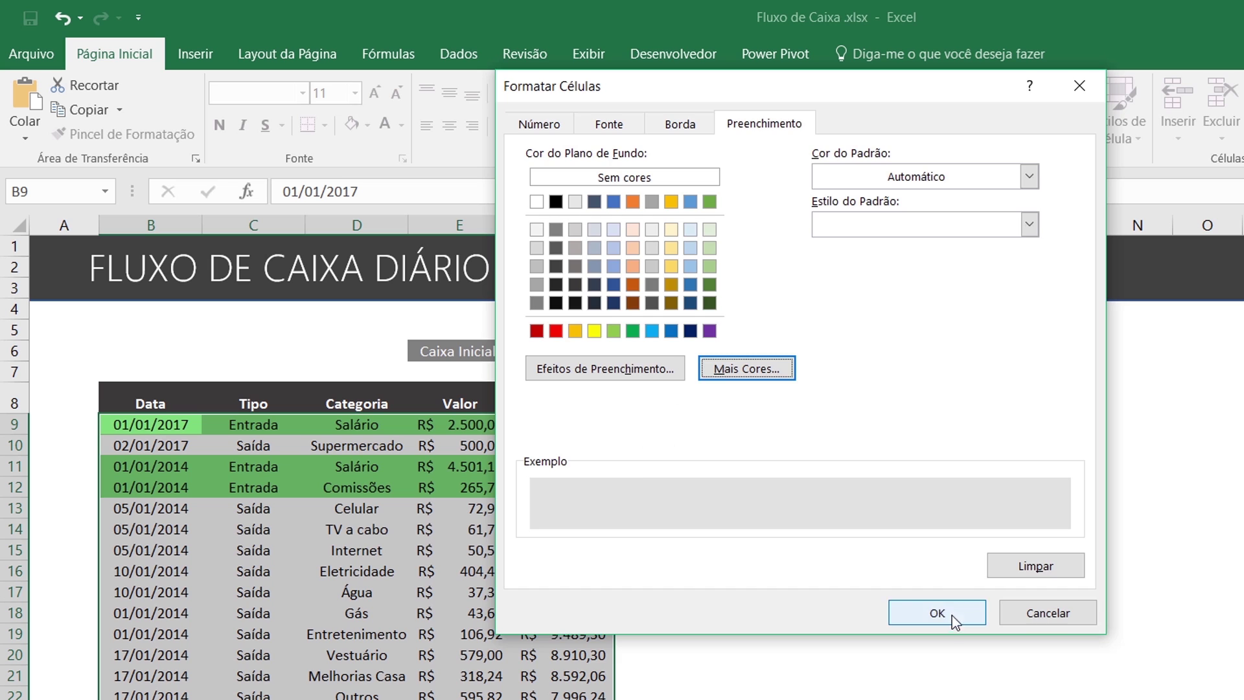
left_click(955, 613)
left_click(838, 543)
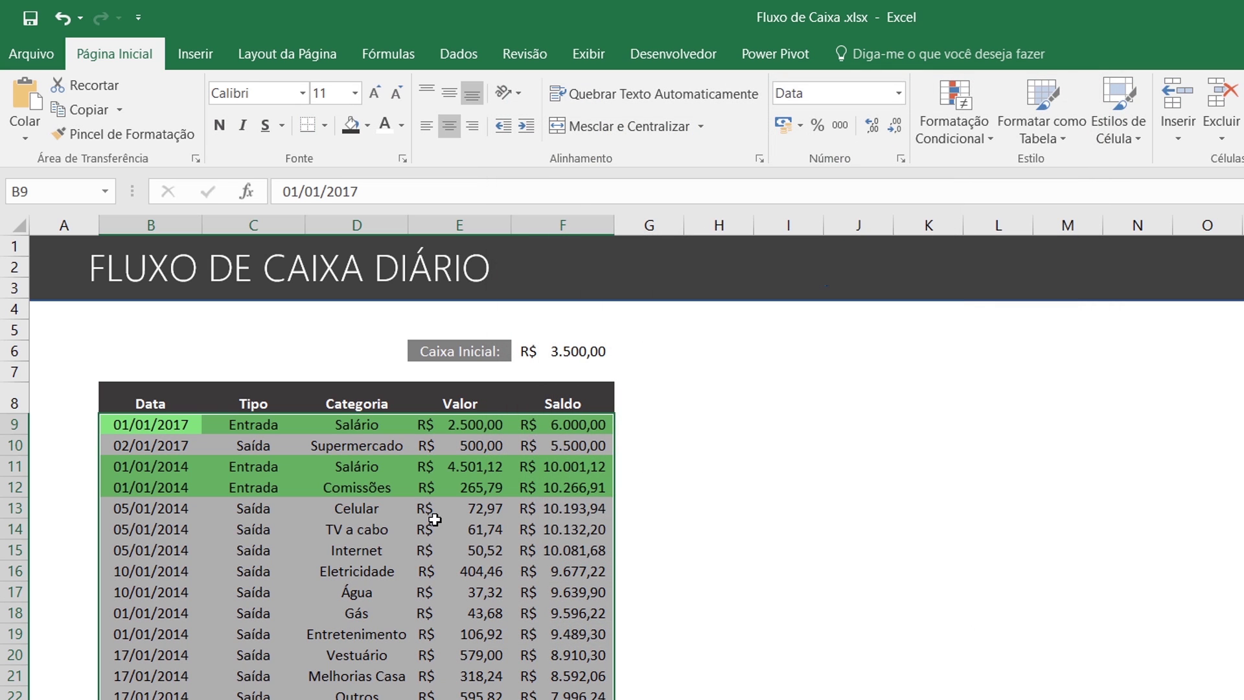
left_click(457, 529)
left_click(746, 497)
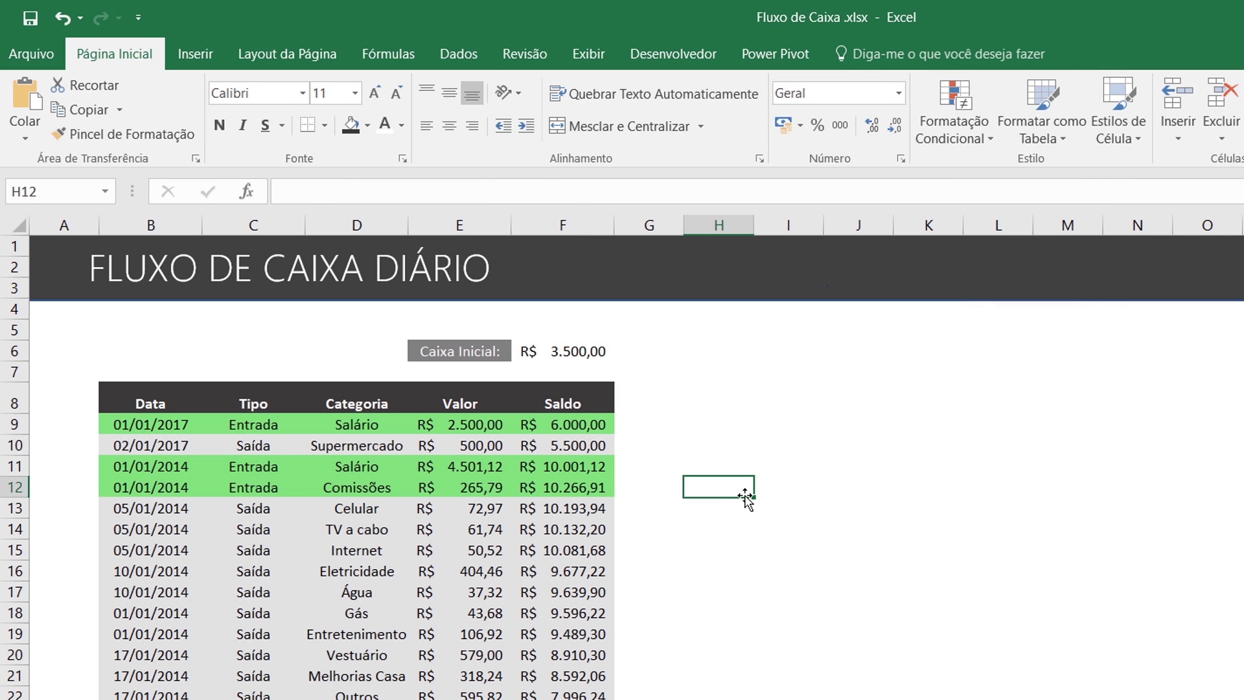
Test the row colouring by switching the type in C17 to Entrada and back to Saída
left_click(289, 590)
left_click(320, 592)
left_click(304, 611)
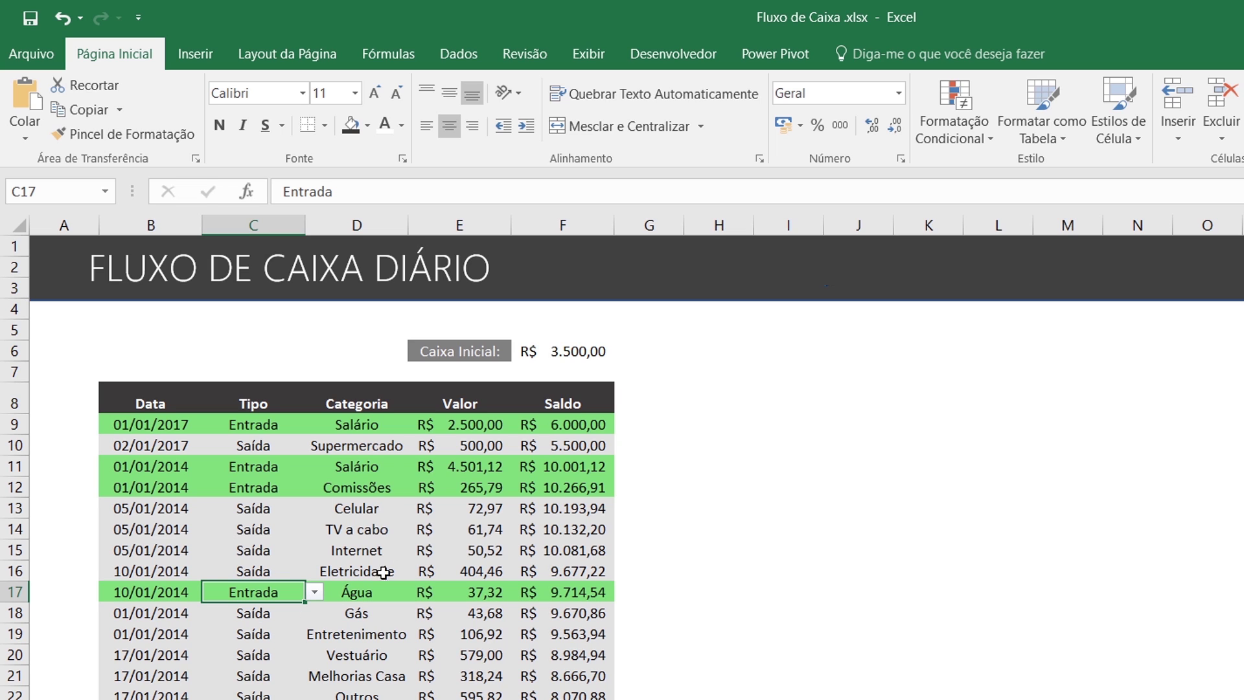
left_click(315, 592)
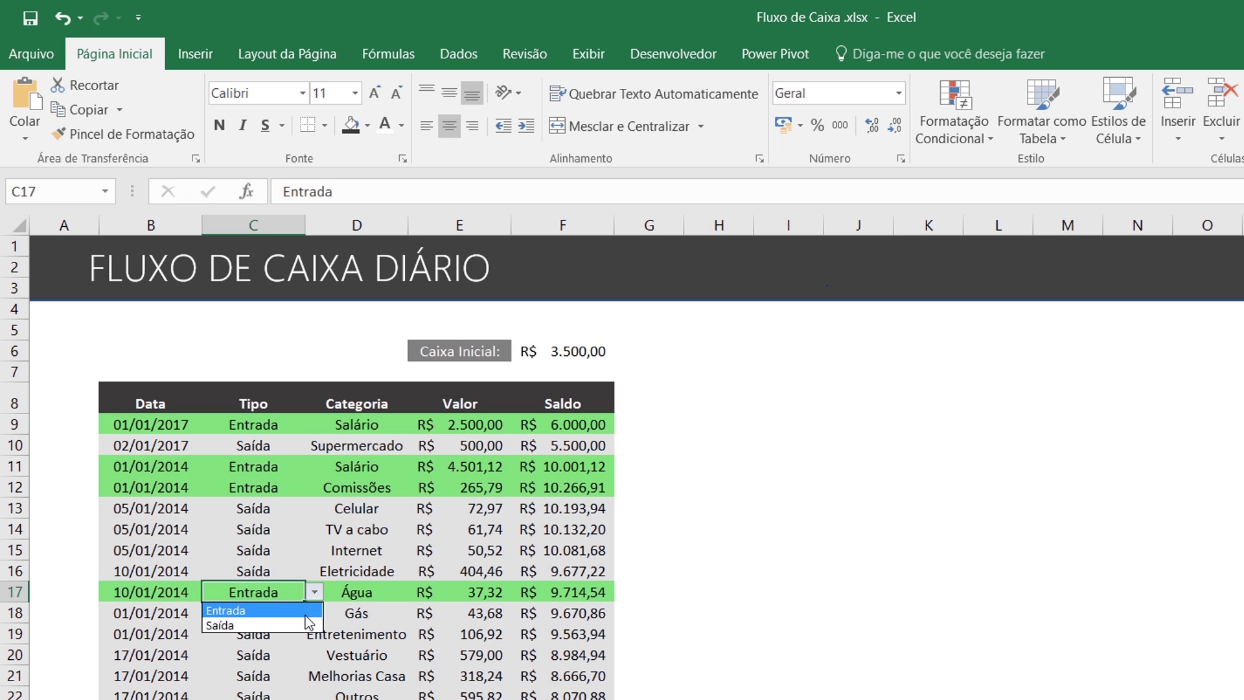
left_click(305, 625)
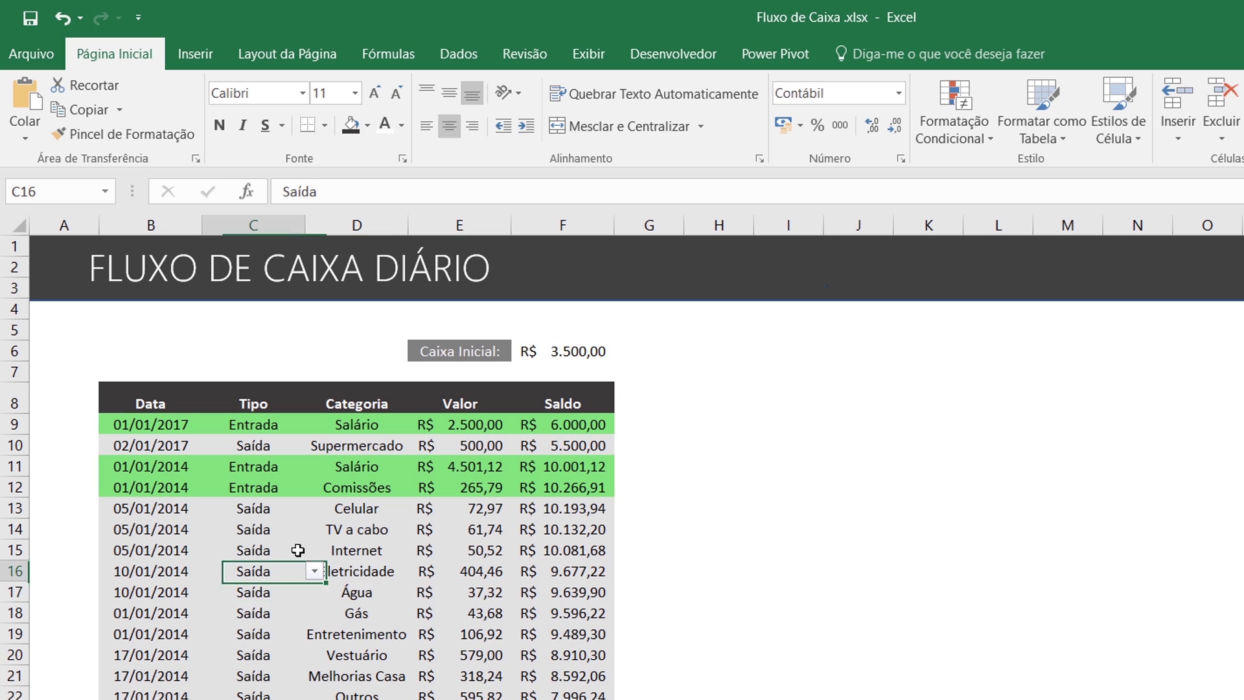
Copy the Data to Valor entries from row 11 down and paste them as values starting at B9, overwriting the sample rows
left_click_drag(144, 424, 553, 443)
left_click(498, 418)
key("Down")
key("Down")
key("shift+Left")
key("shift+Left")
key("shift+Left")
key("ctrl+shift+Down")
key("ctrl+c")
key("ctrl+Up")
key("Down")
key("Left")
key("Up")
key("Left")
key("Left")
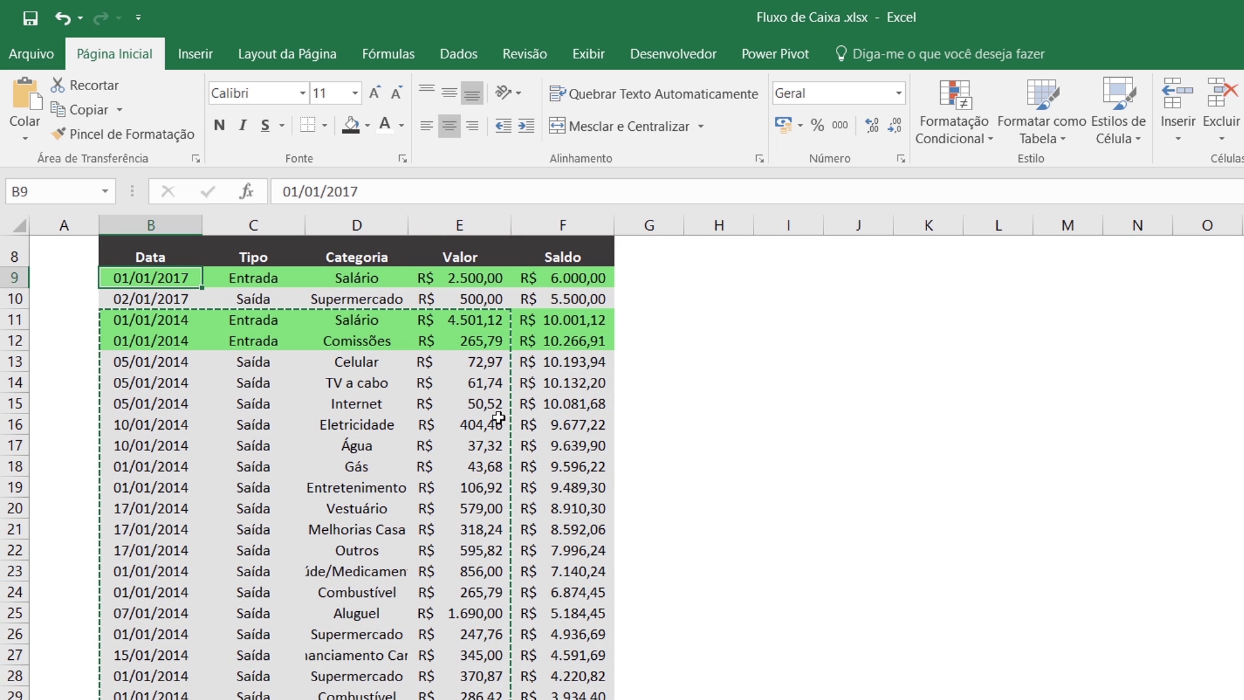
left_click(25, 137)
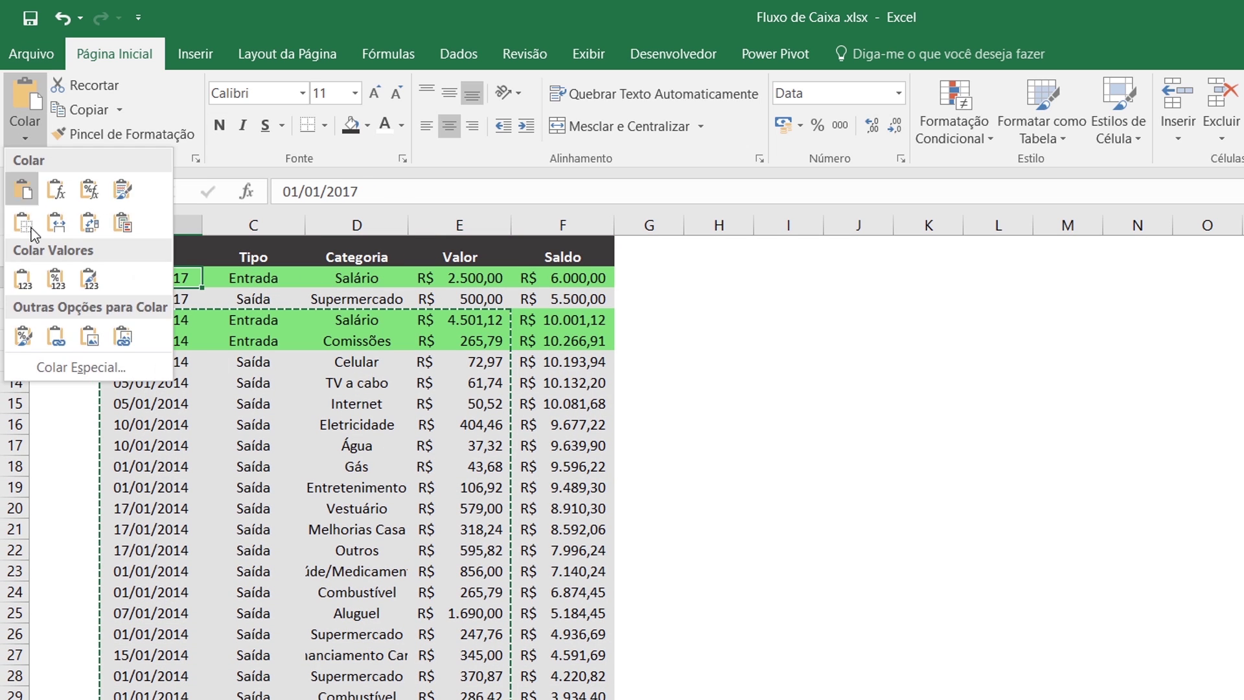
left_click(21, 278)
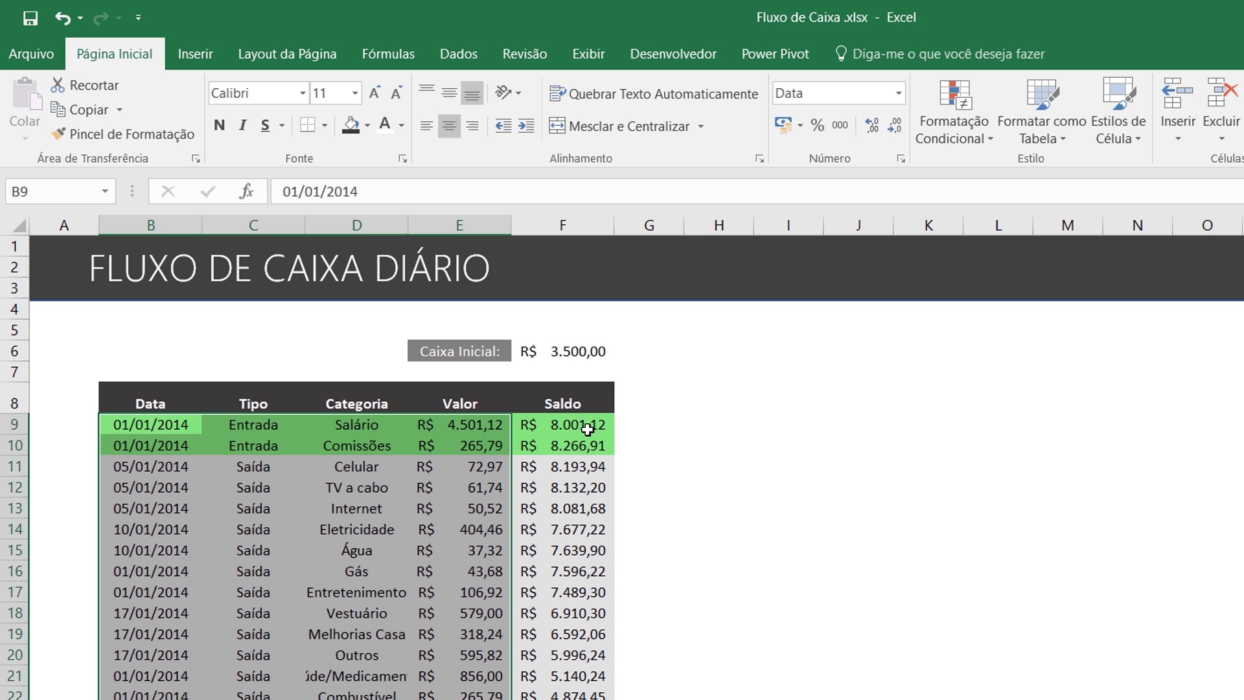
Inspect the Saldo formulas in F9 and F10 and their cell references without changing them
double_click(567, 425)
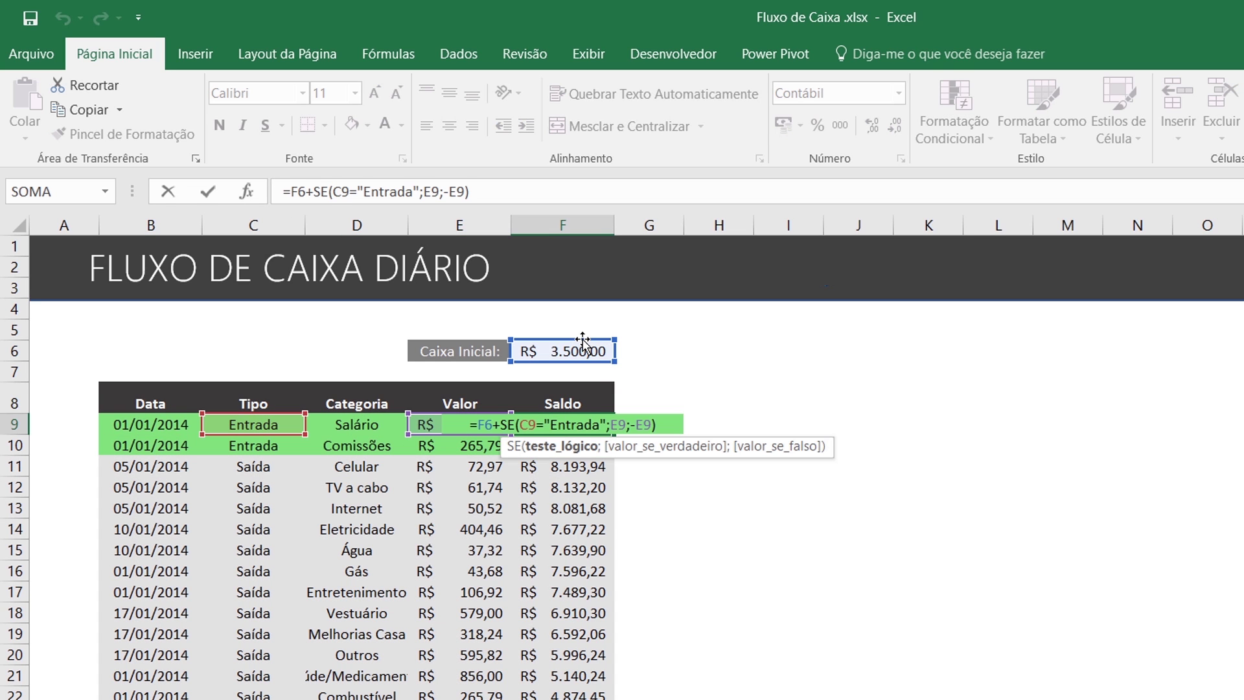
left_click(582, 445)
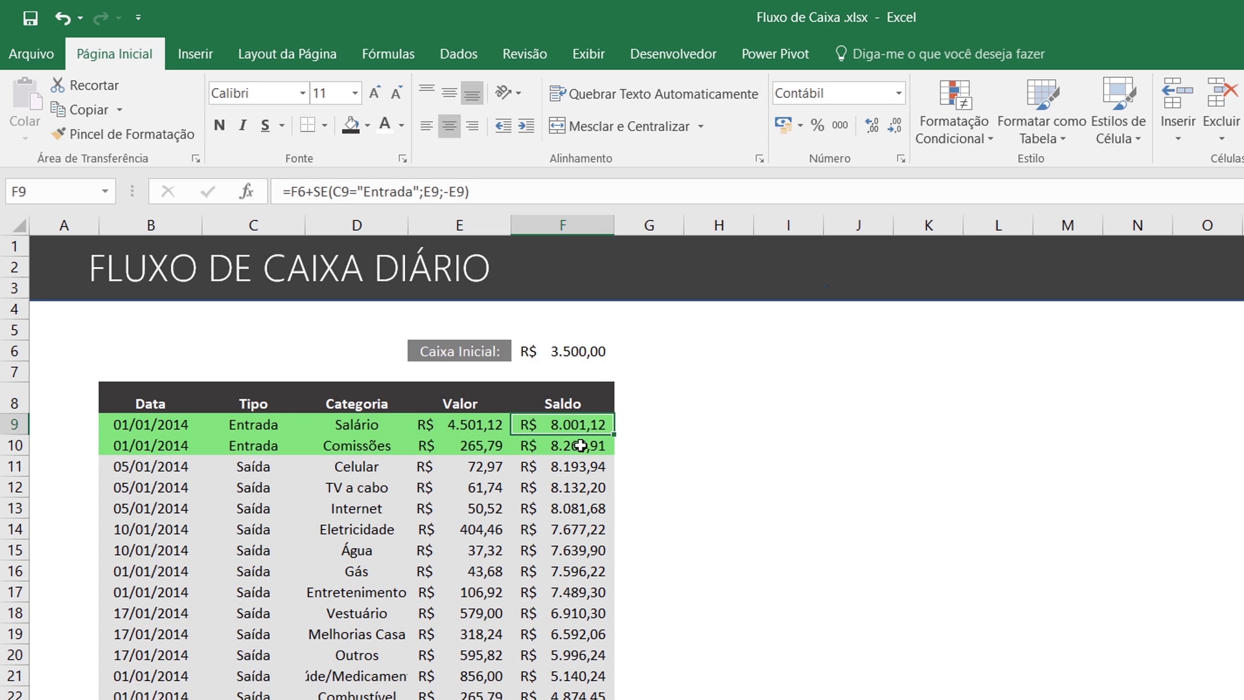
double_click(590, 444)
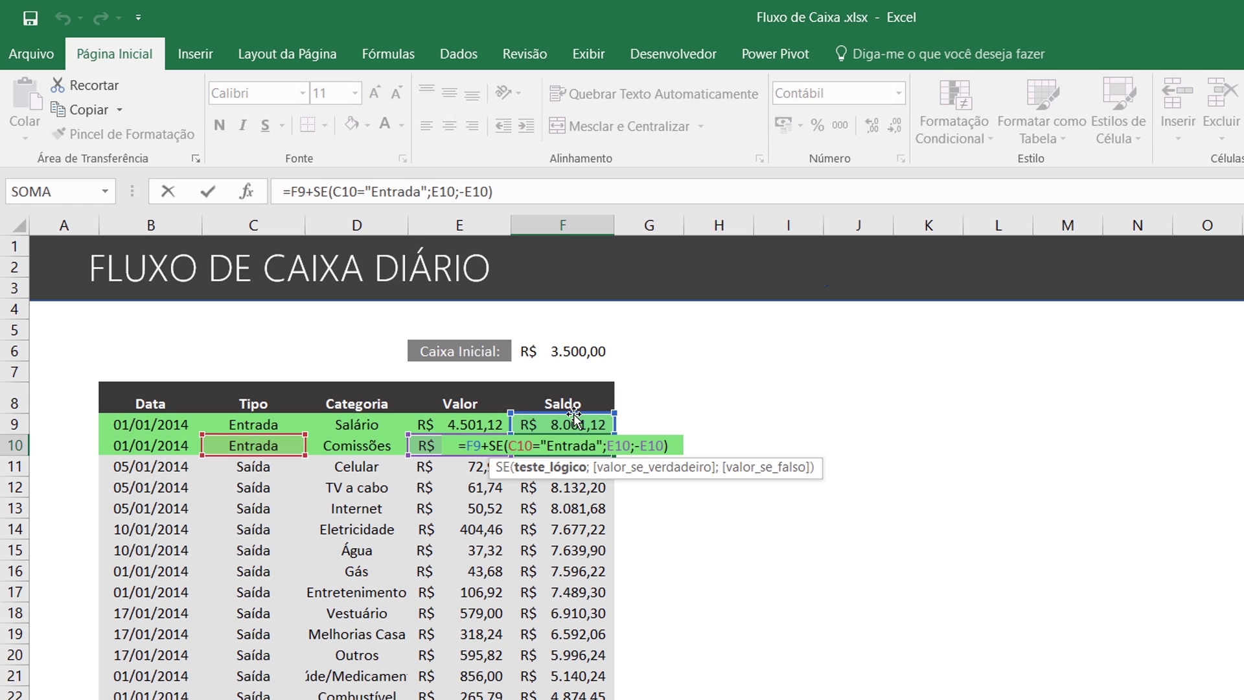
key("Escape")
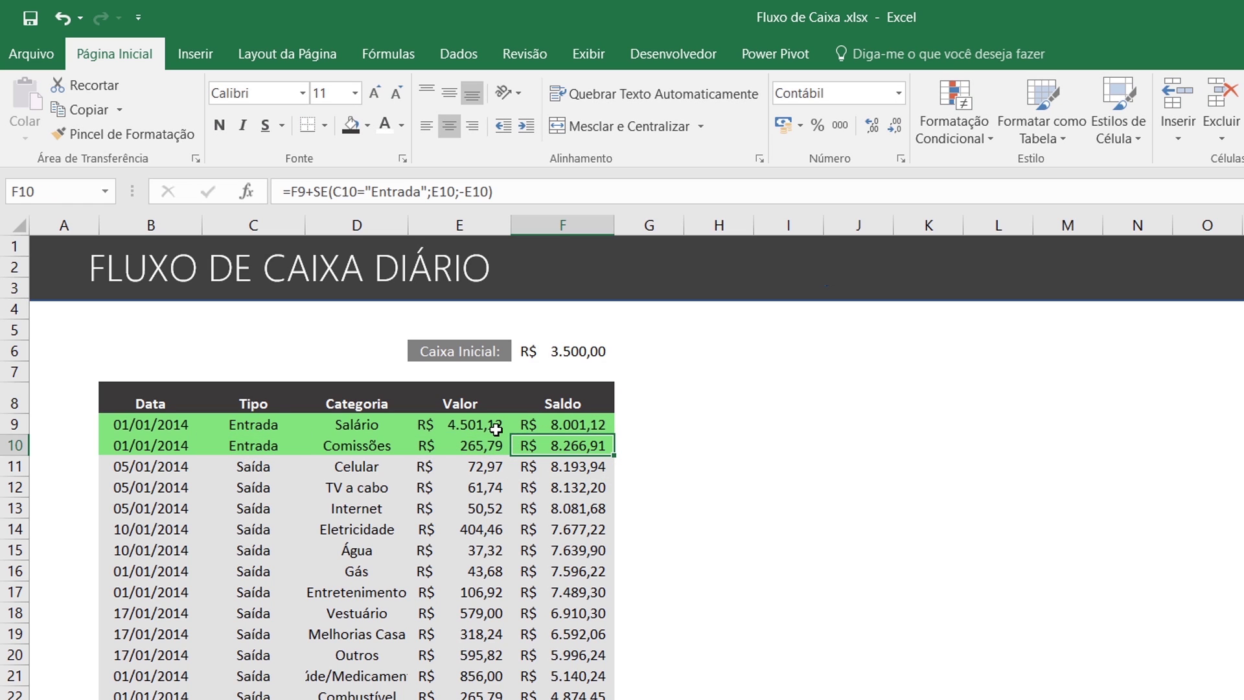
Check the running balance against the initial cash and the Valor amounts, going down the Saldo column to F15
left_click(496, 429)
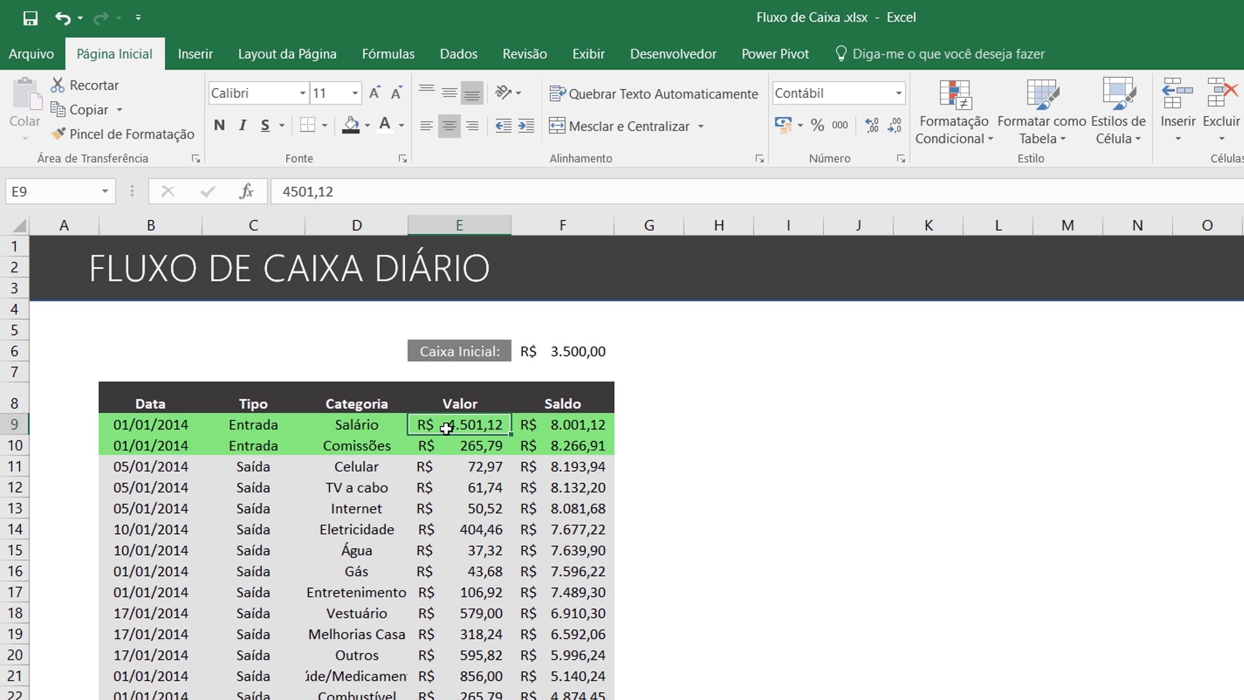
left_click(566, 349)
left_click(552, 427)
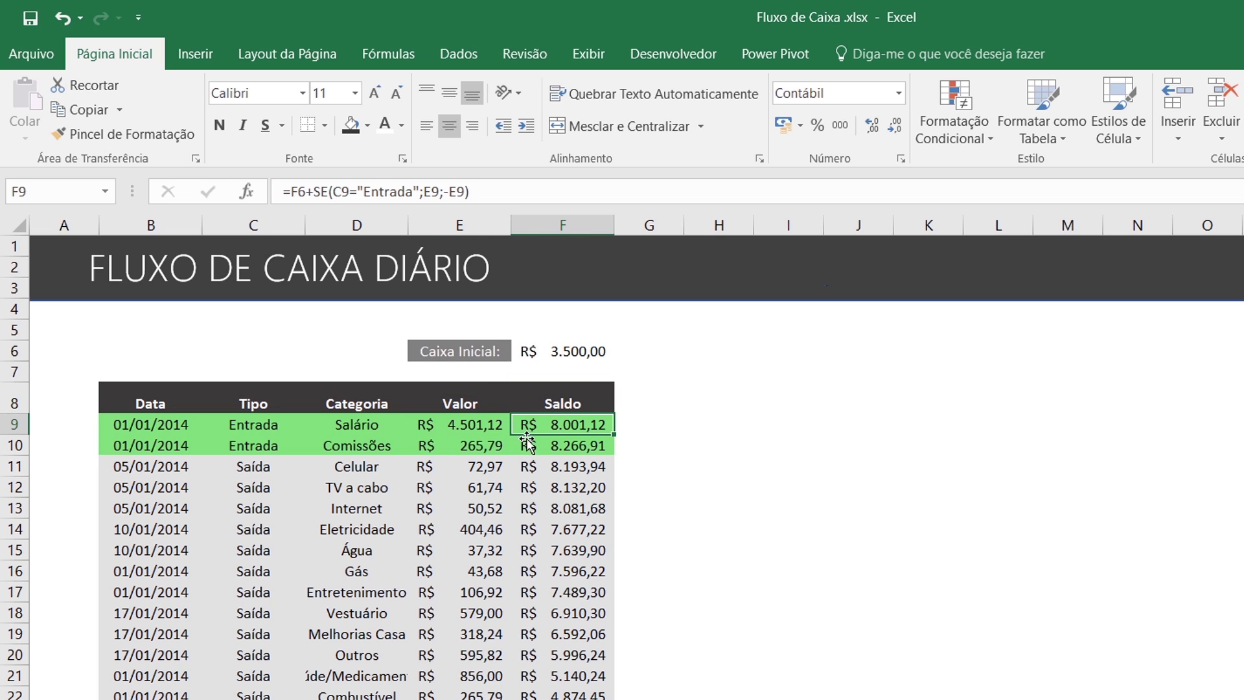
left_click(491, 445)
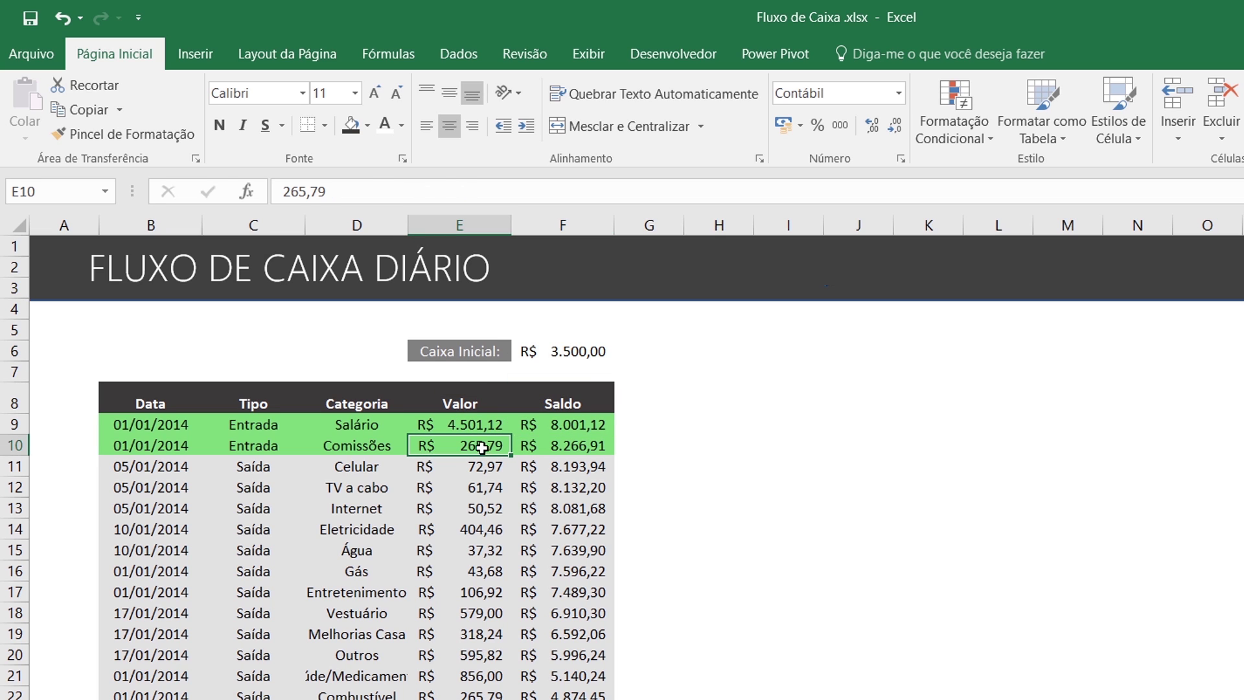
left_click(551, 446)
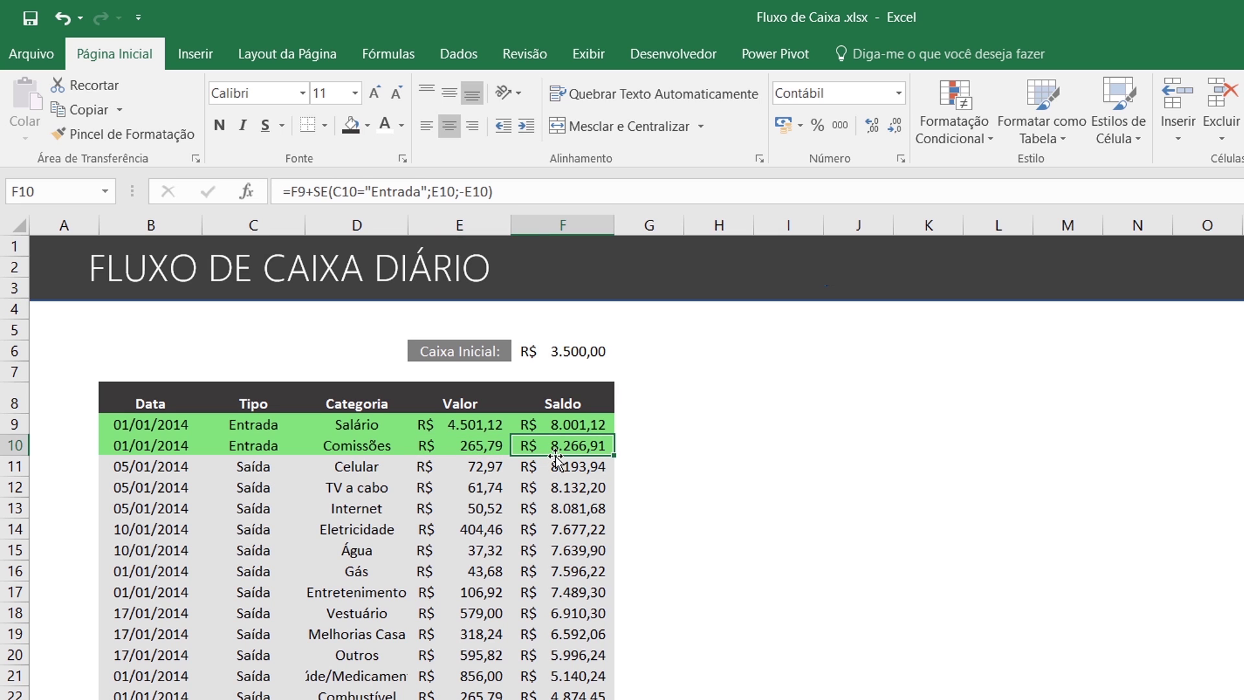
left_click_drag(495, 462, 493, 693)
left_click(583, 490)
key("Down")
key("Down")
key("Down")
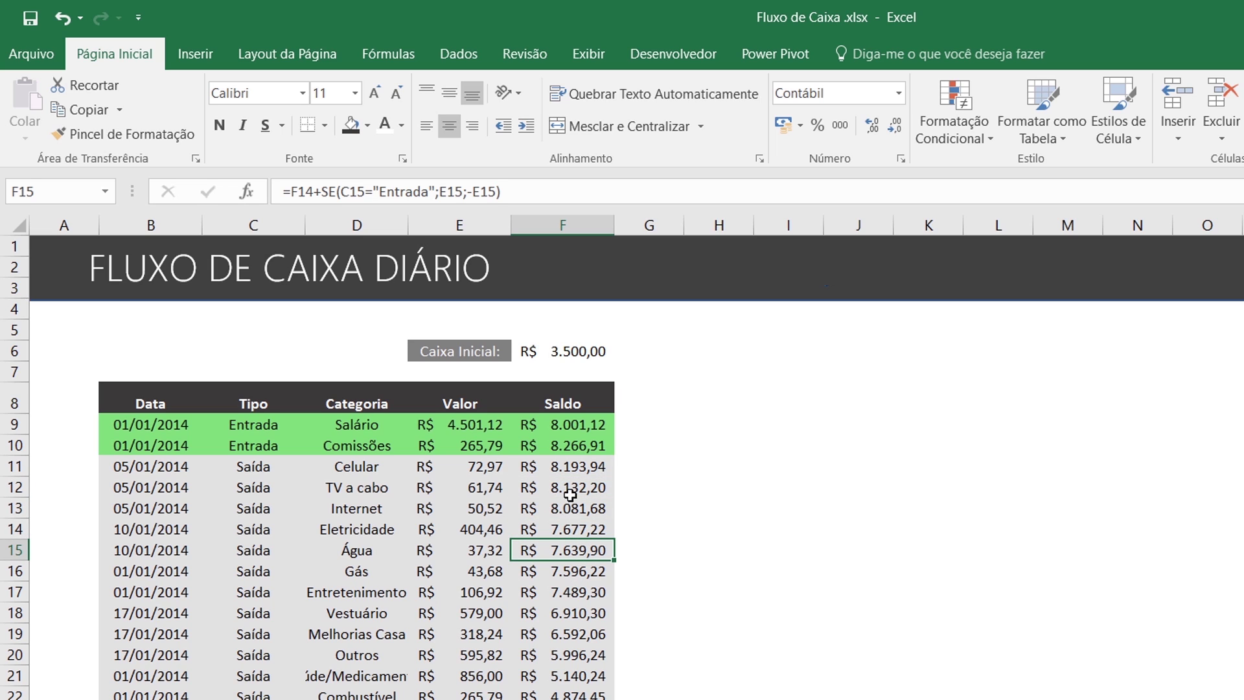
Check the running balance down to F17 and review the dates in the Data column from row 9 down
key("Down")
key("Down")
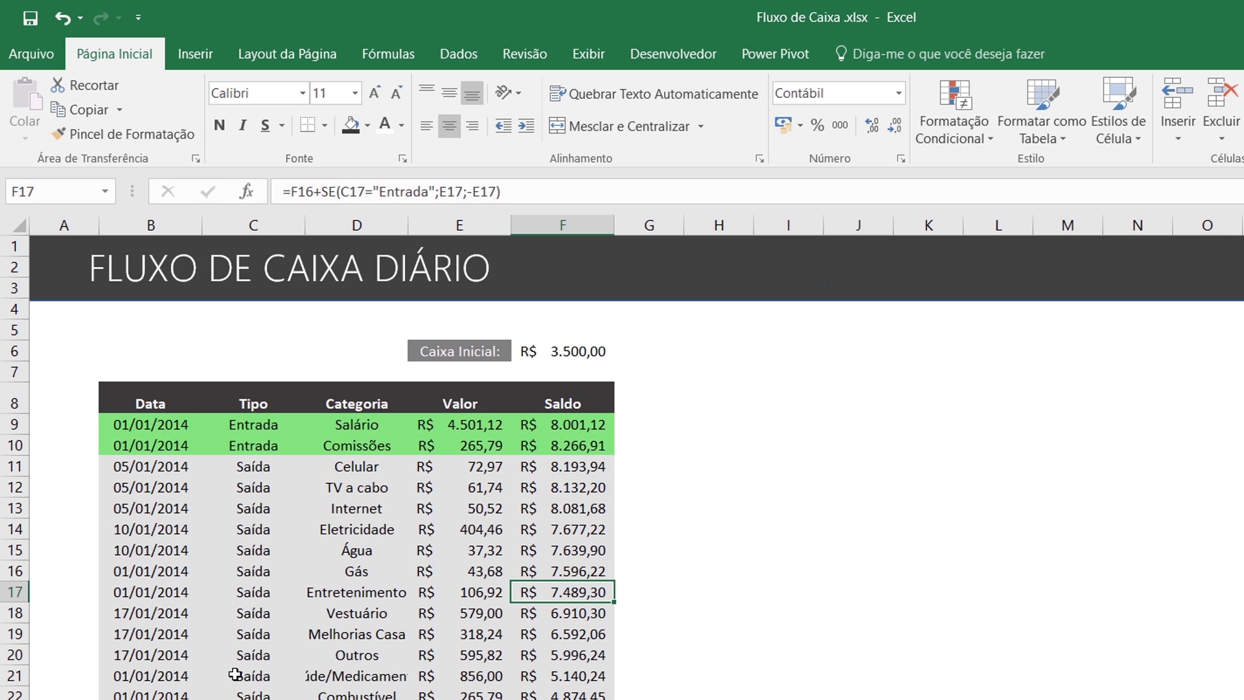
left_click_drag(161, 423, 165, 691)
left_click(151, 426)
Add filter controls to the table's header row, Data to Saldo, in row 8
left_click(146, 406)
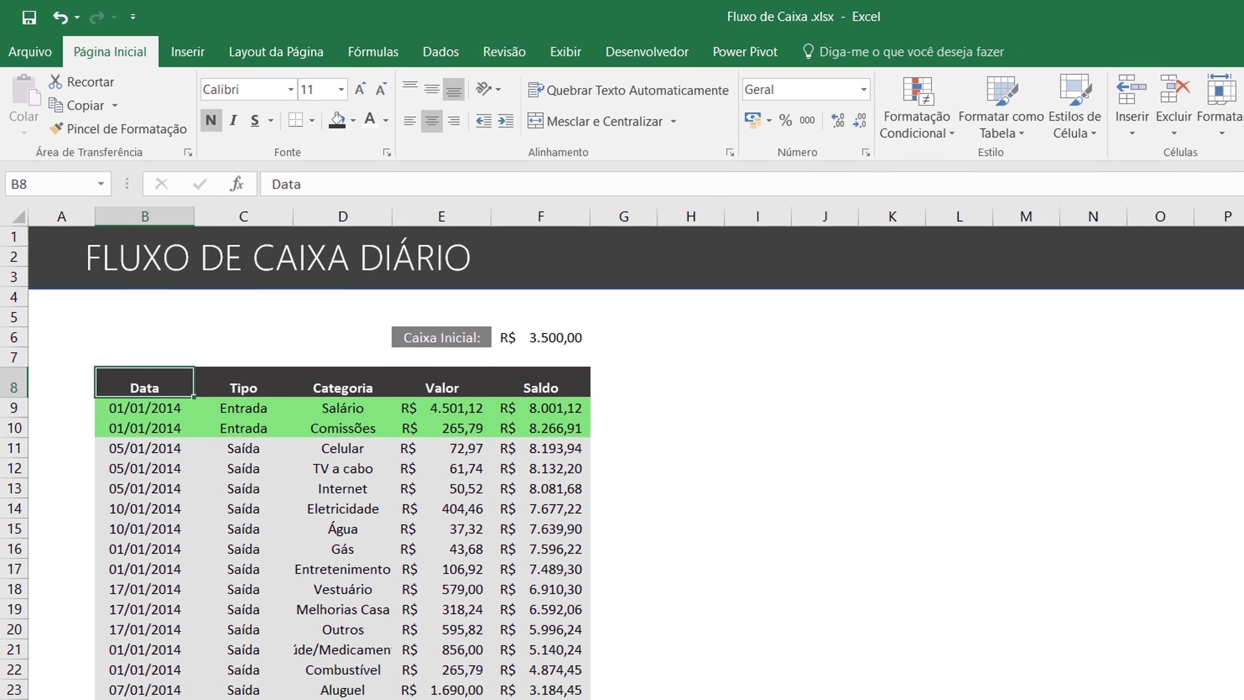
left_click(1242, 97)
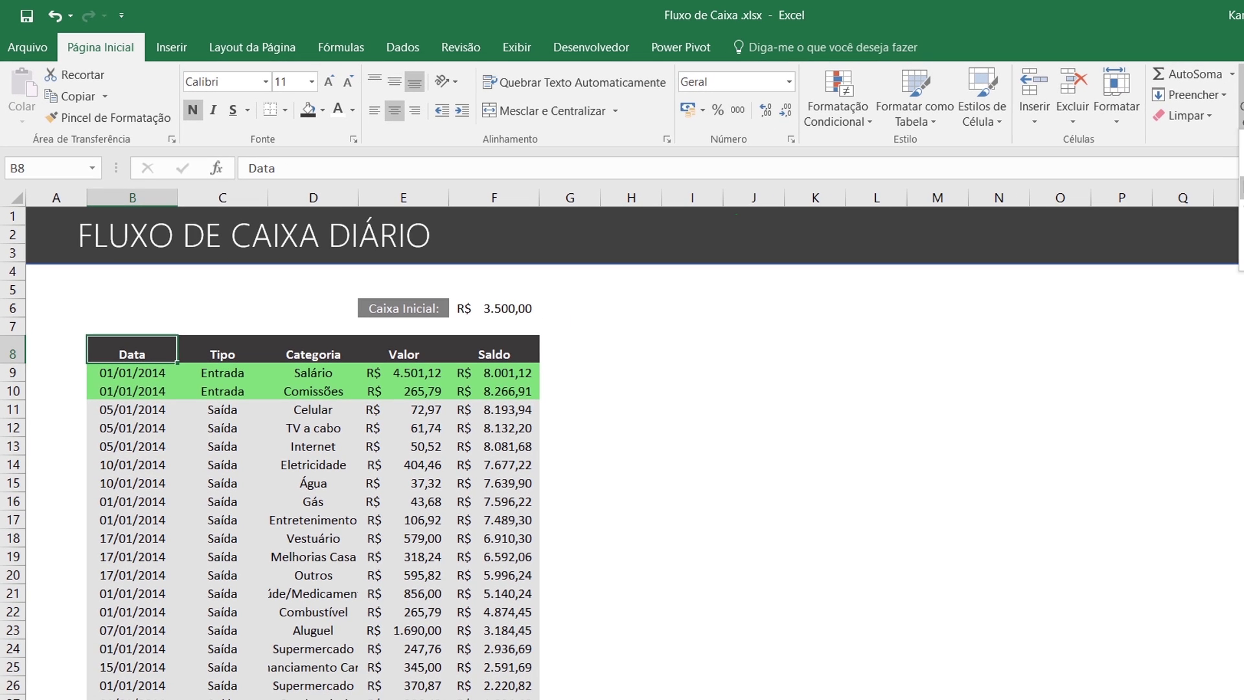
key("ctrl+shift+l")
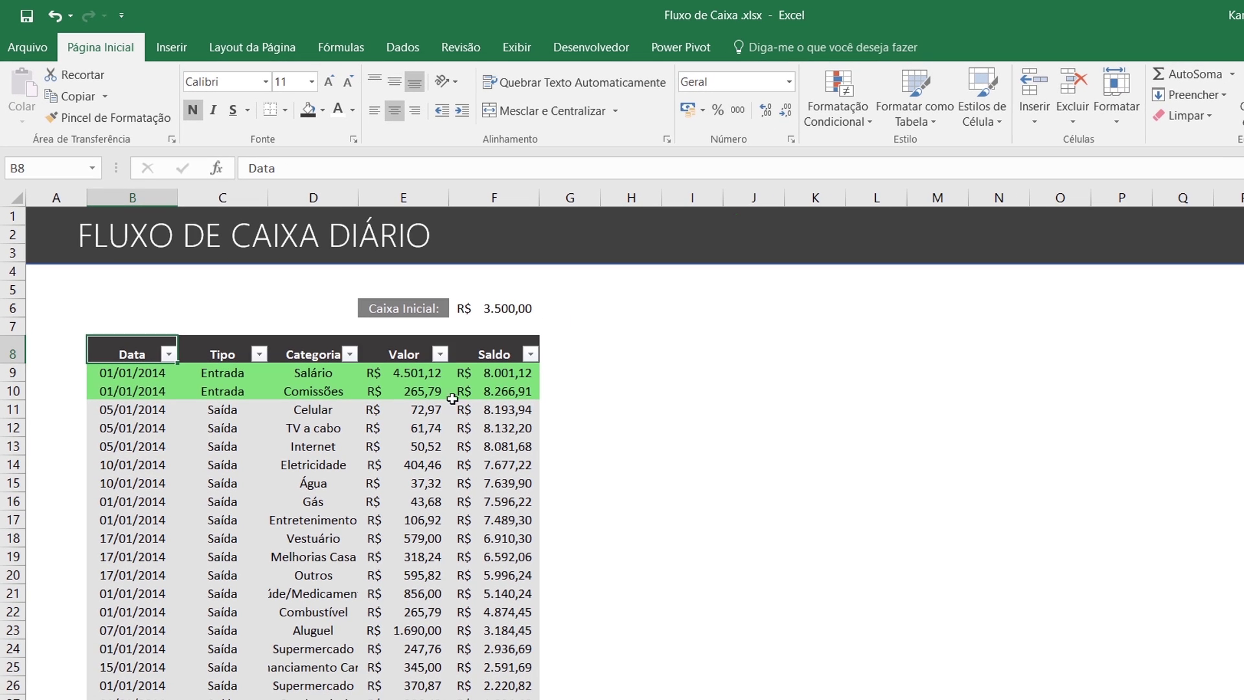
Inspect the Data column's filter list by expanding 2014 and janeiro, and close it without filtering
left_click(156, 371)
left_click(168, 354)
left_click(39, 586)
scroll(130, 622, "down", 2)
scroll(127, 606, "up", 2)
left_click(52, 601)
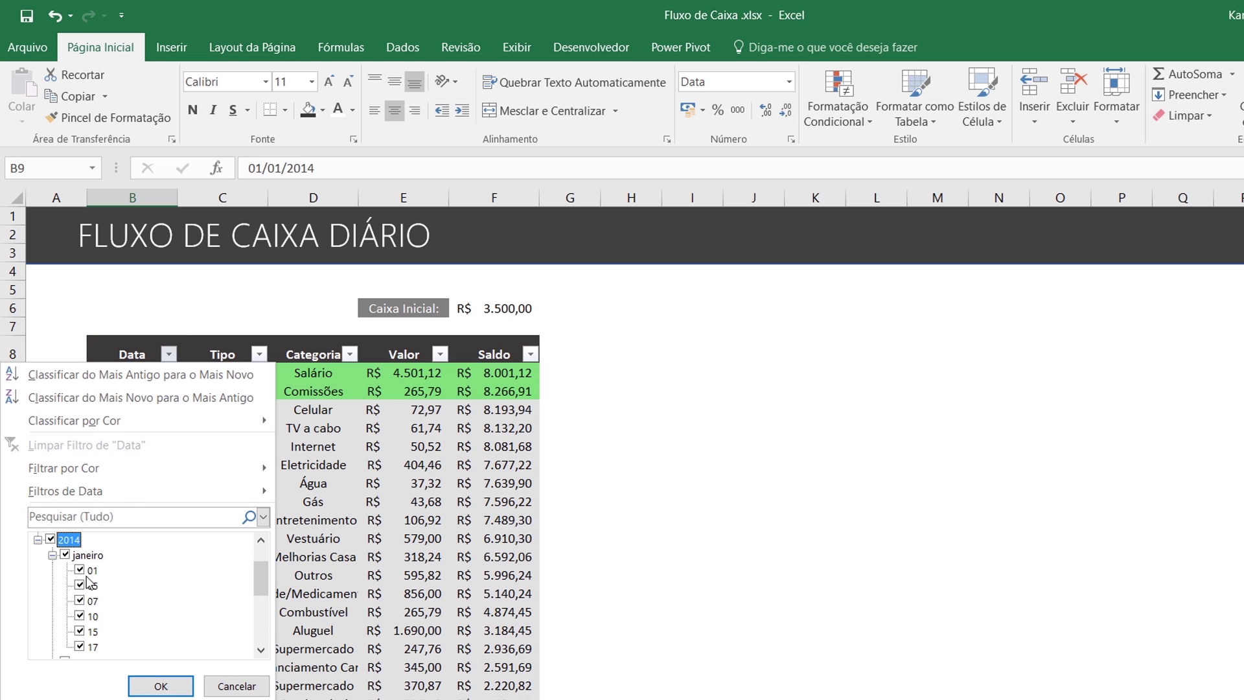
left_click(237, 686)
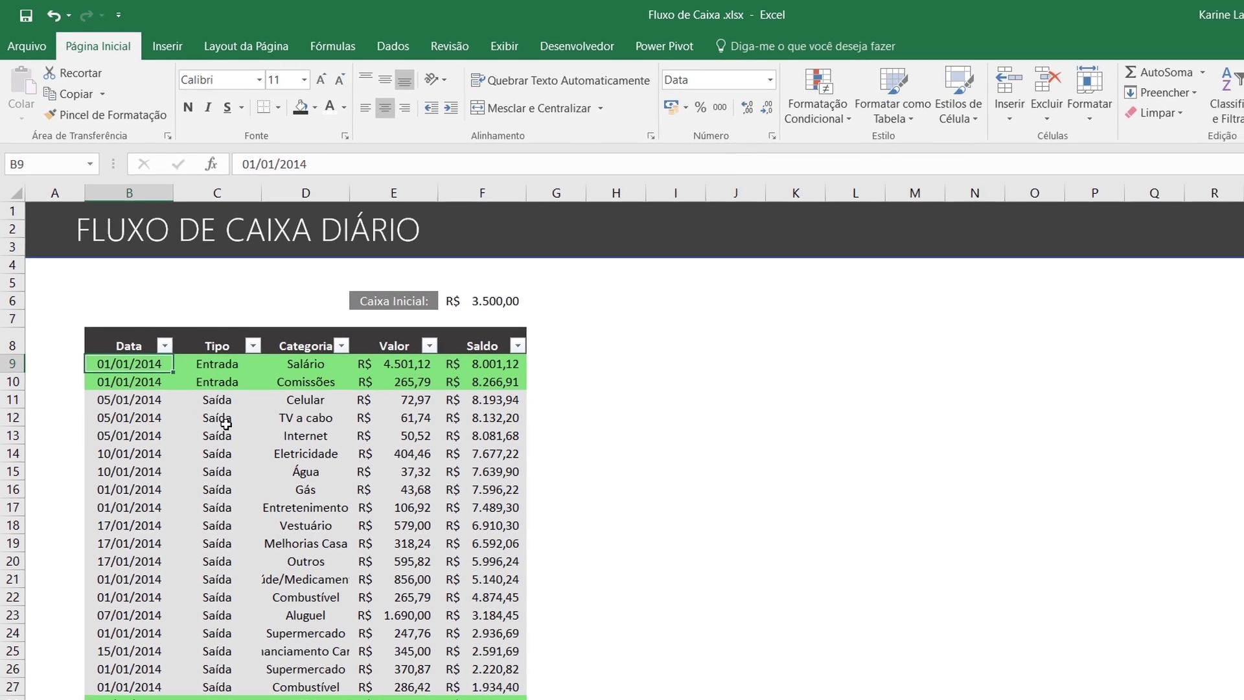
Set up a custom sort for the whole table from header row 8 down, by Data values from oldest to newest
key("Up")
key("ctrl+shift+Right")
key("ctrl+shift+Down")
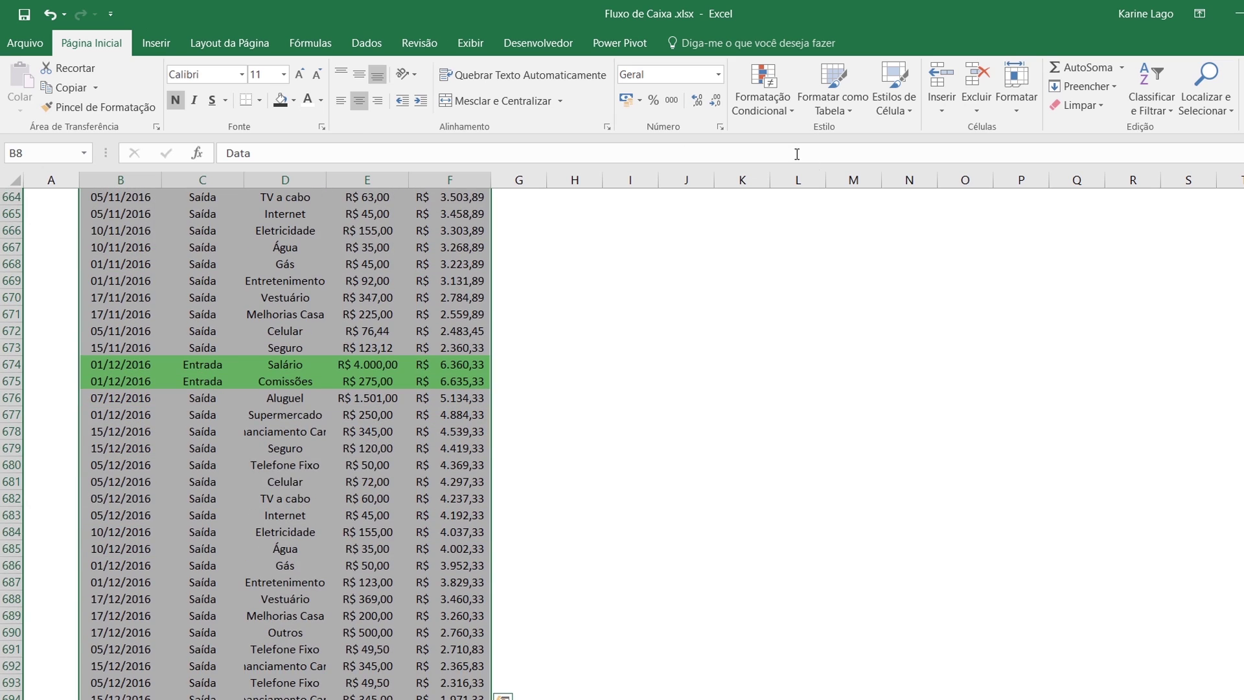
left_click(1152, 97)
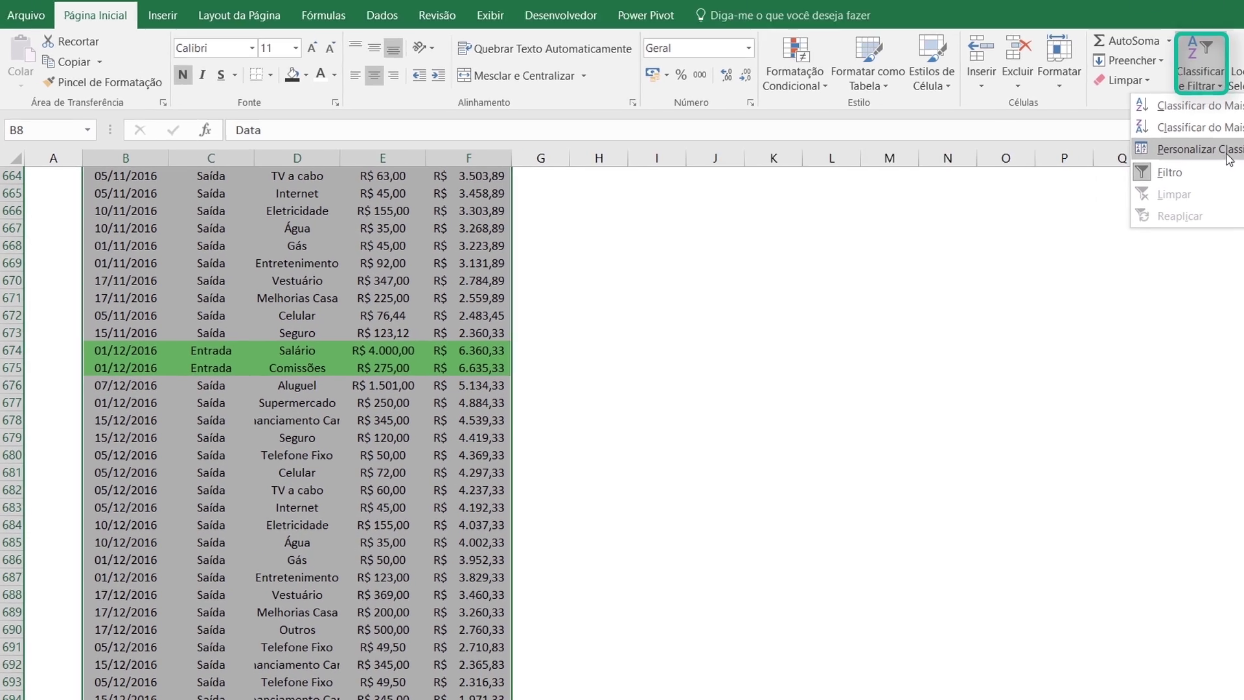
left_click(1173, 172)
left_click(589, 133)
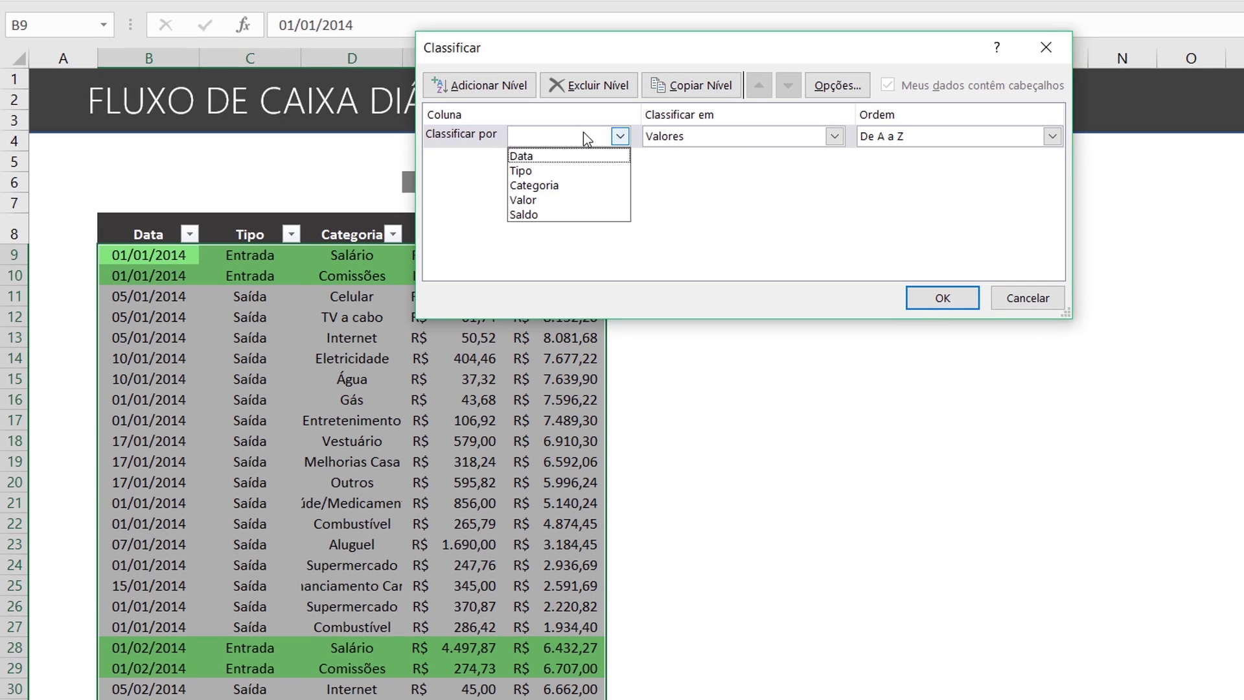
left_click(573, 154)
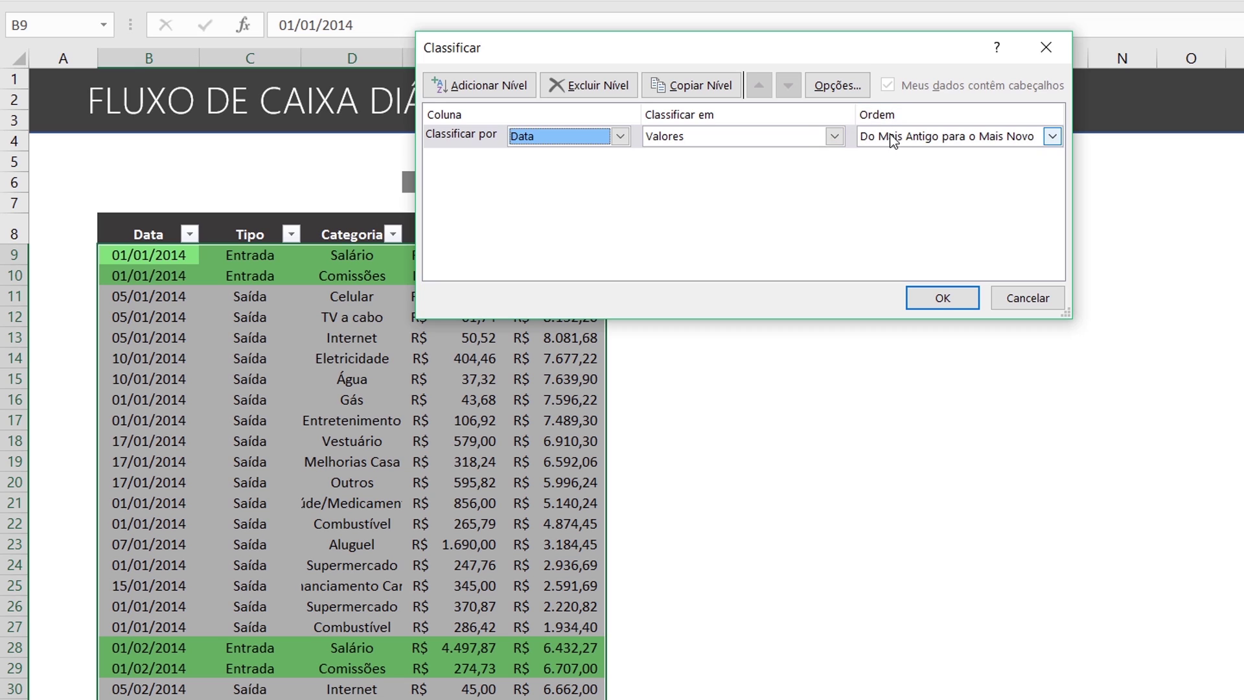
Add a second sort level by Tipo on values from A to Z and apply the sort
left_click(480, 84)
left_click(557, 162)
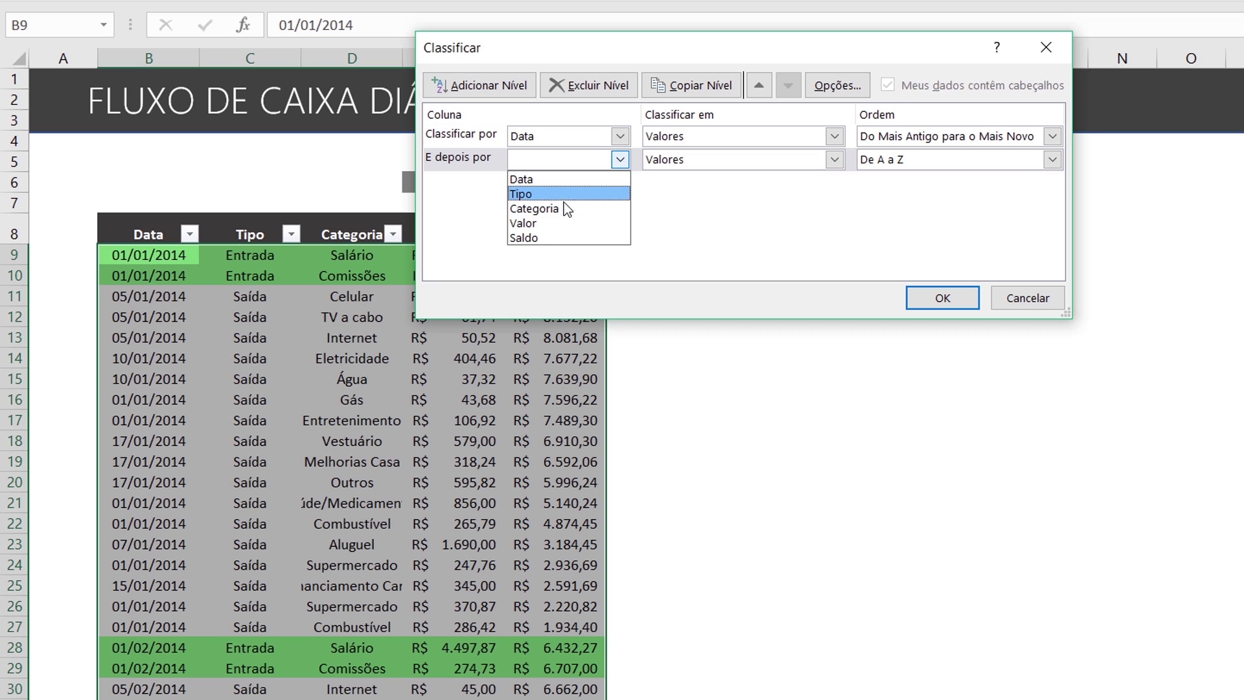
left_click(565, 193)
left_click(697, 161)
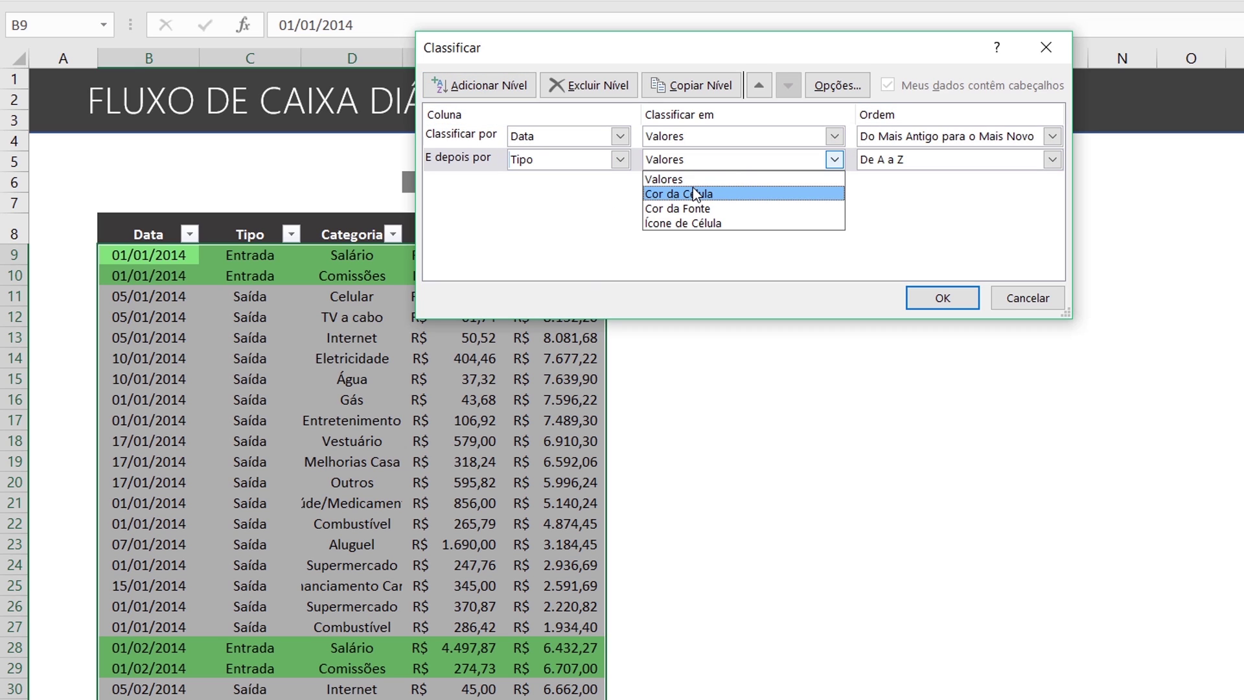
left_click(690, 180)
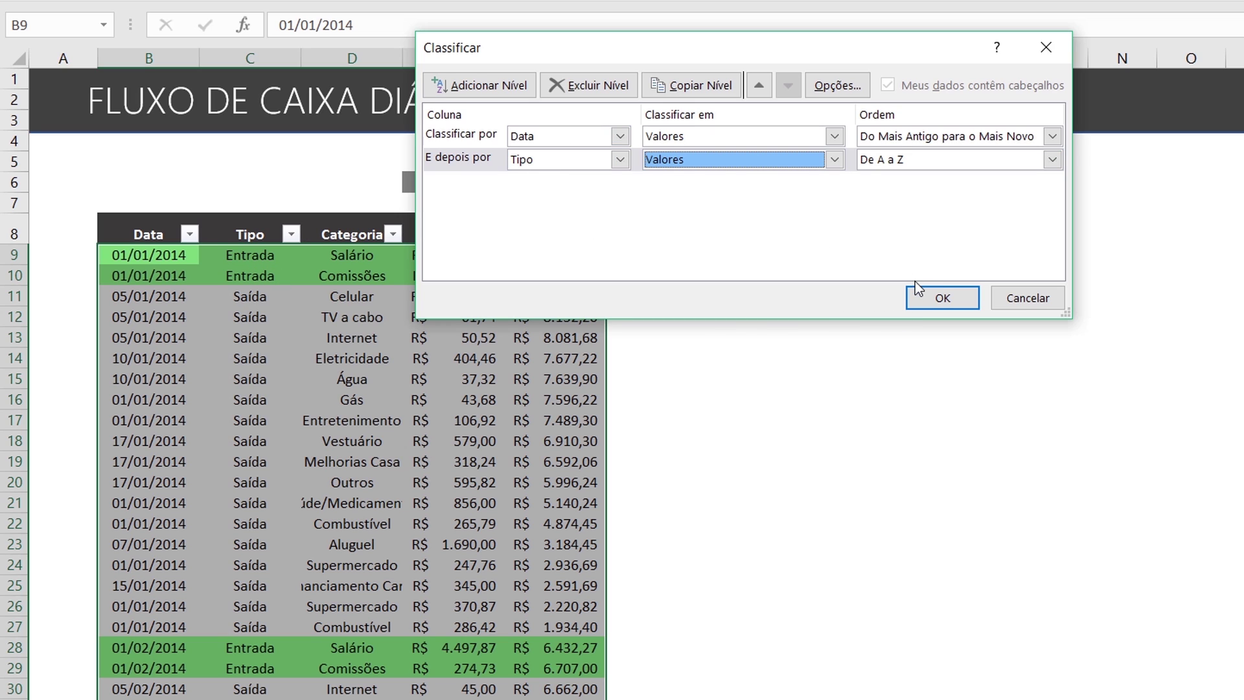
left_click(943, 298)
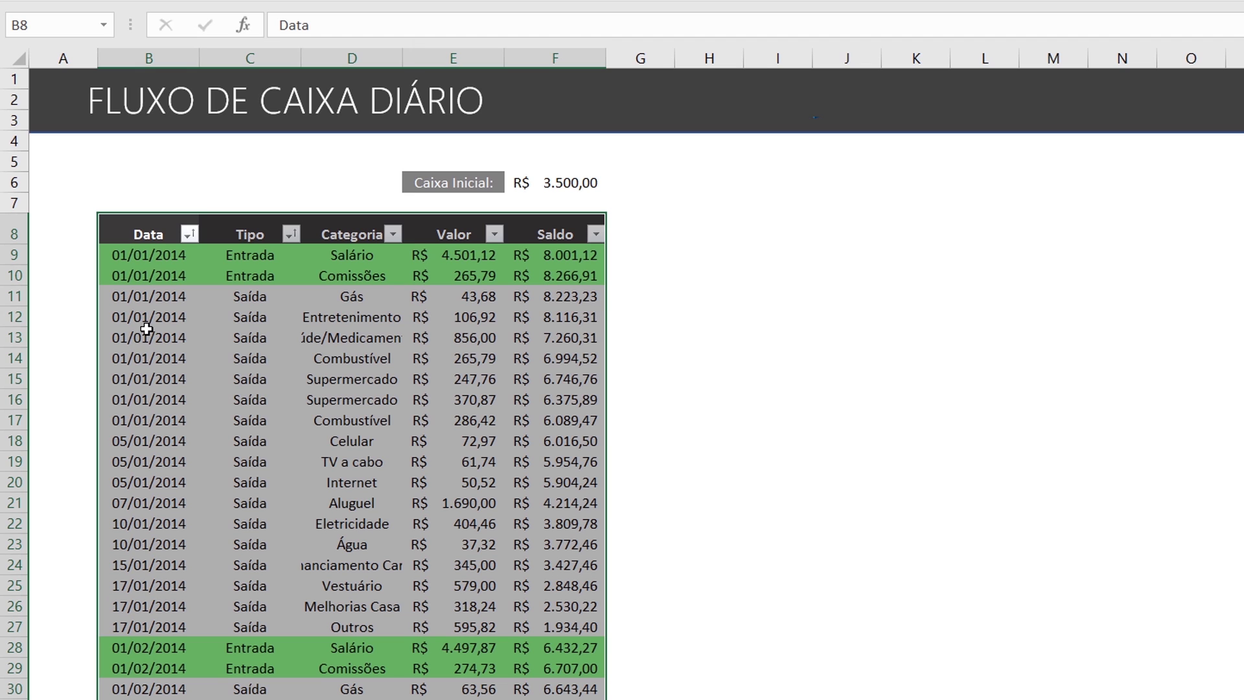
Review the sorted January 2014 entries in rows 9 to 27 and the month's closing balance in F27
left_click_drag(153, 260, 560, 627)
left_click(137, 626)
left_click(560, 628)
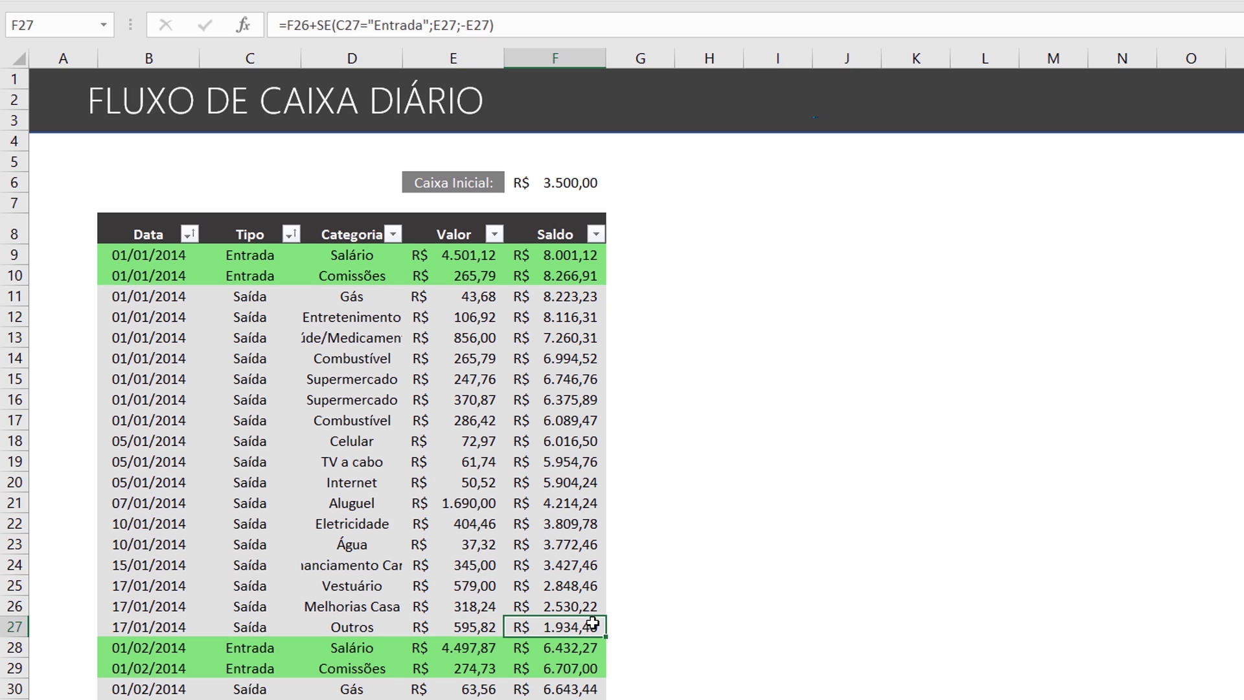
Follow the running balance from the February income in rows 28 and 29 to the March income in F46:F47
scroll(591, 626, "down", 3)
left_click(149, 453)
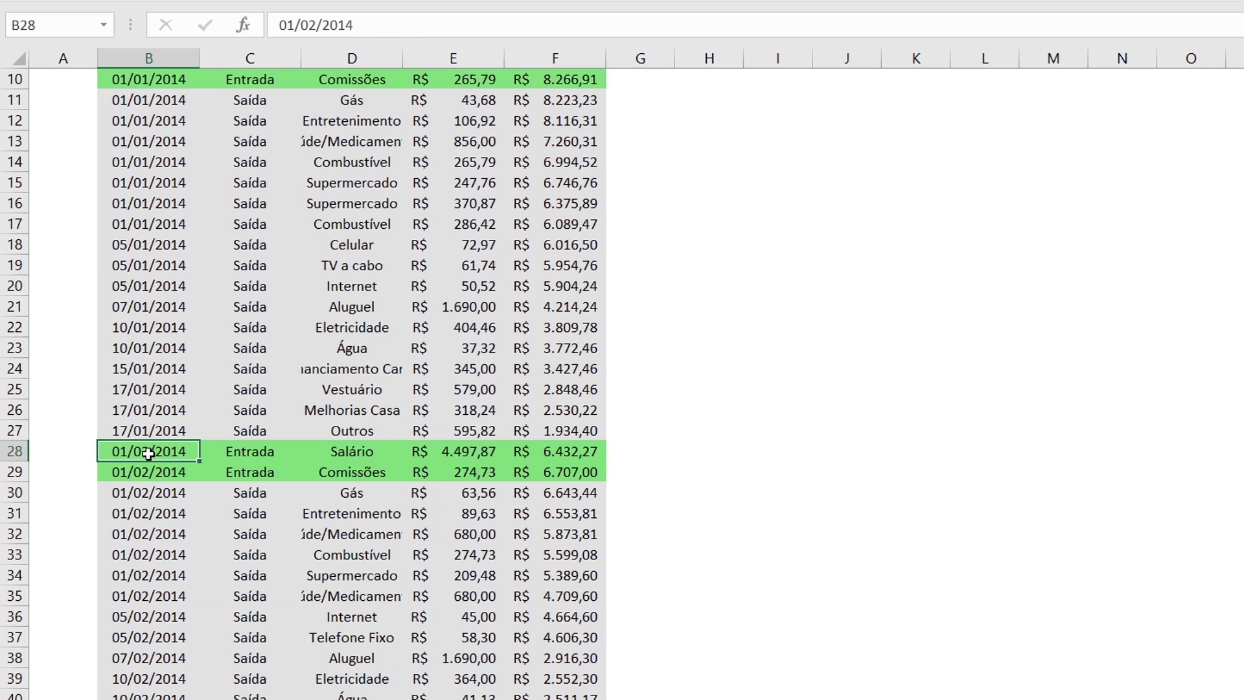
left_click_drag(308, 453, 336, 472)
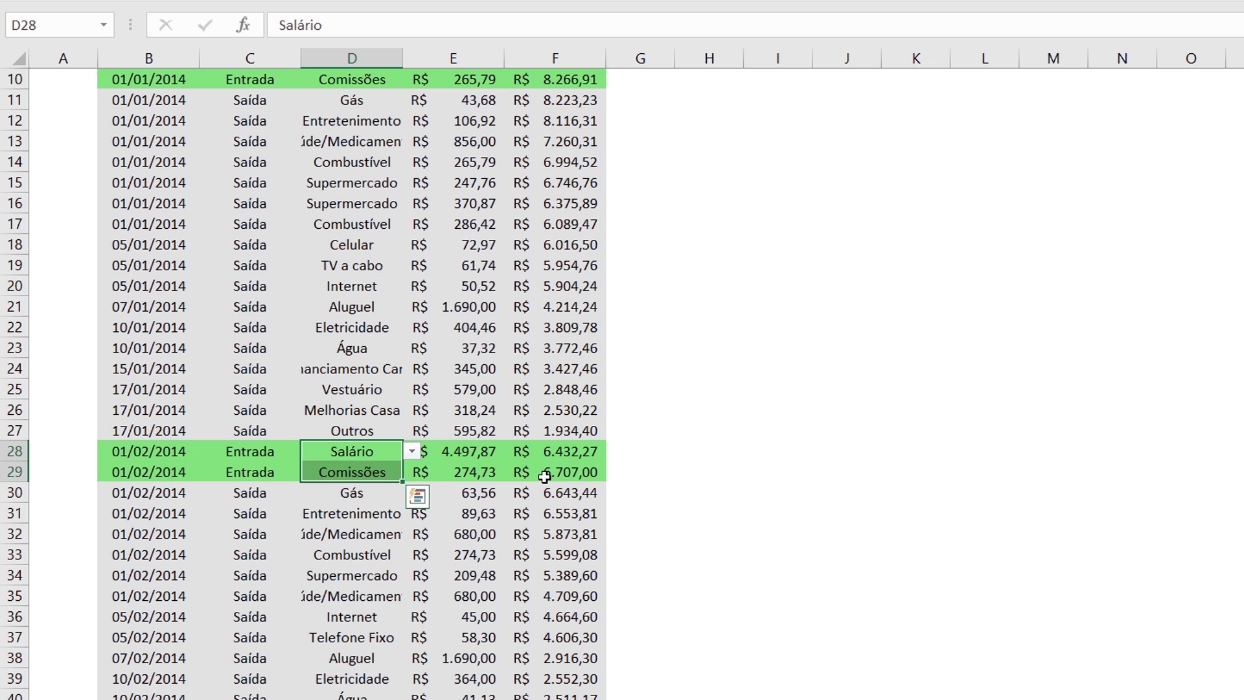
left_click(557, 430)
left_click(559, 472)
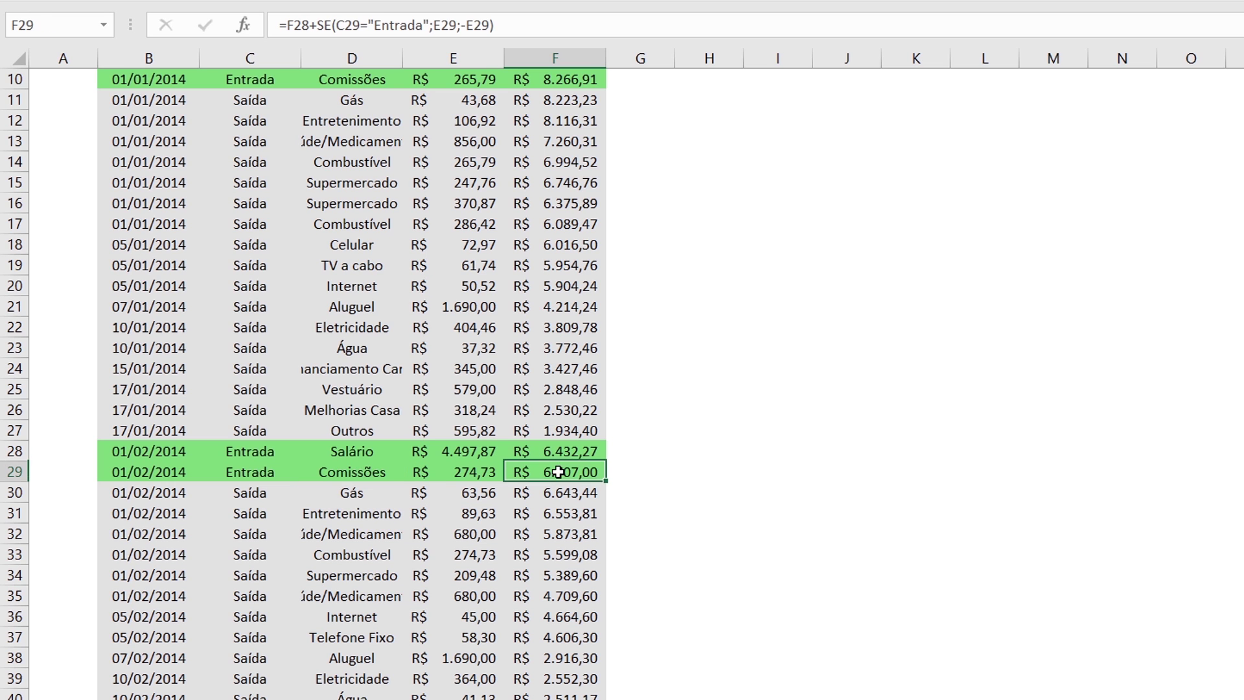
left_click_drag(559, 493, 564, 642)
scroll(567, 324, "down", 4)
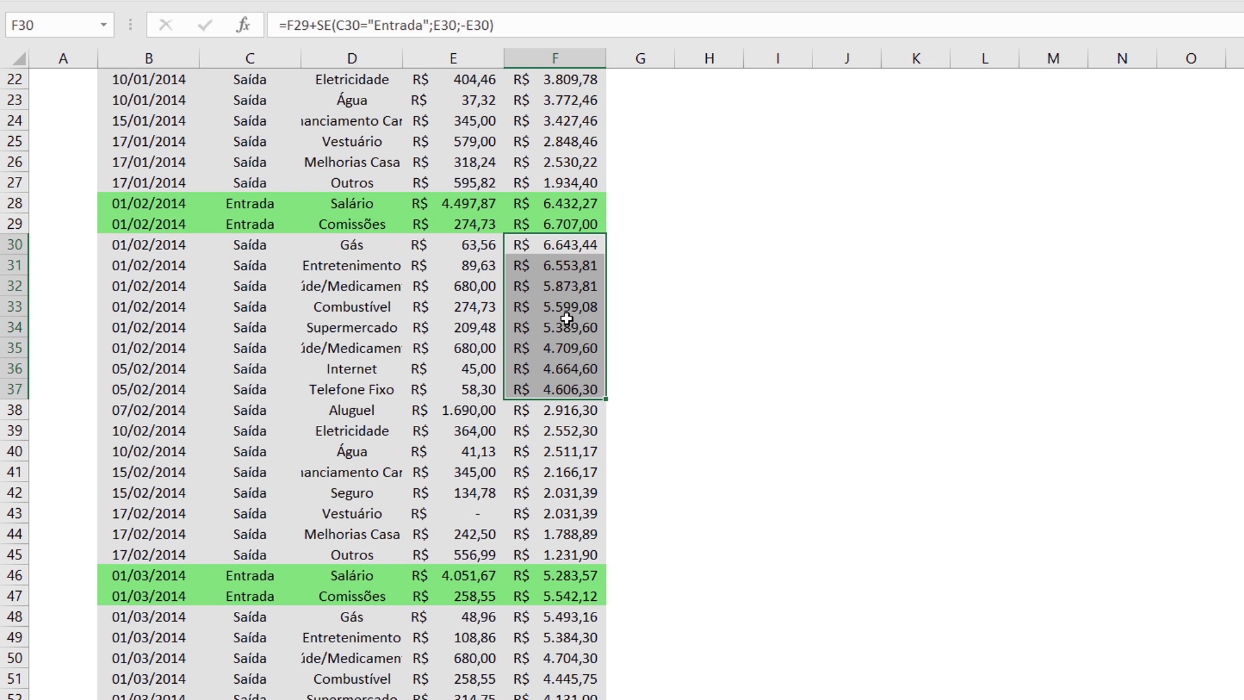
left_click_drag(569, 575, 570, 592)
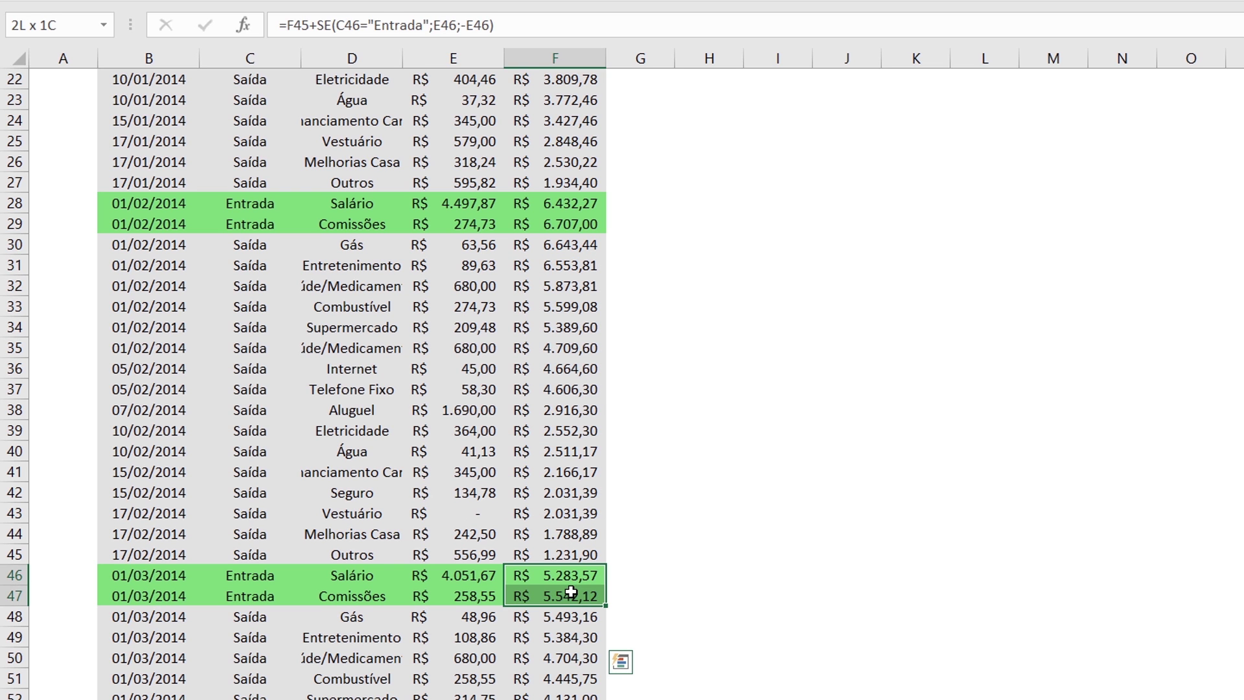
Examine the March 2014 closing balance in F64 and how the April salary entry changes it in F65
scroll(563, 554, "down", 10)
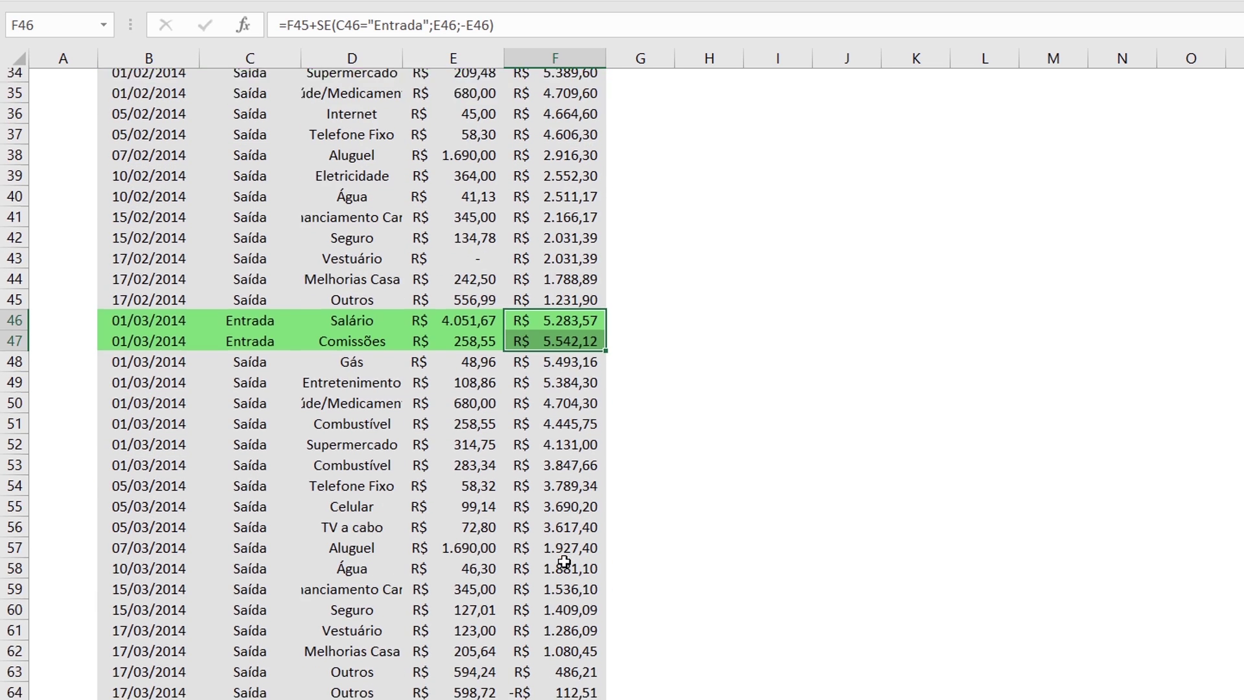
scroll(563, 558, "up", 2)
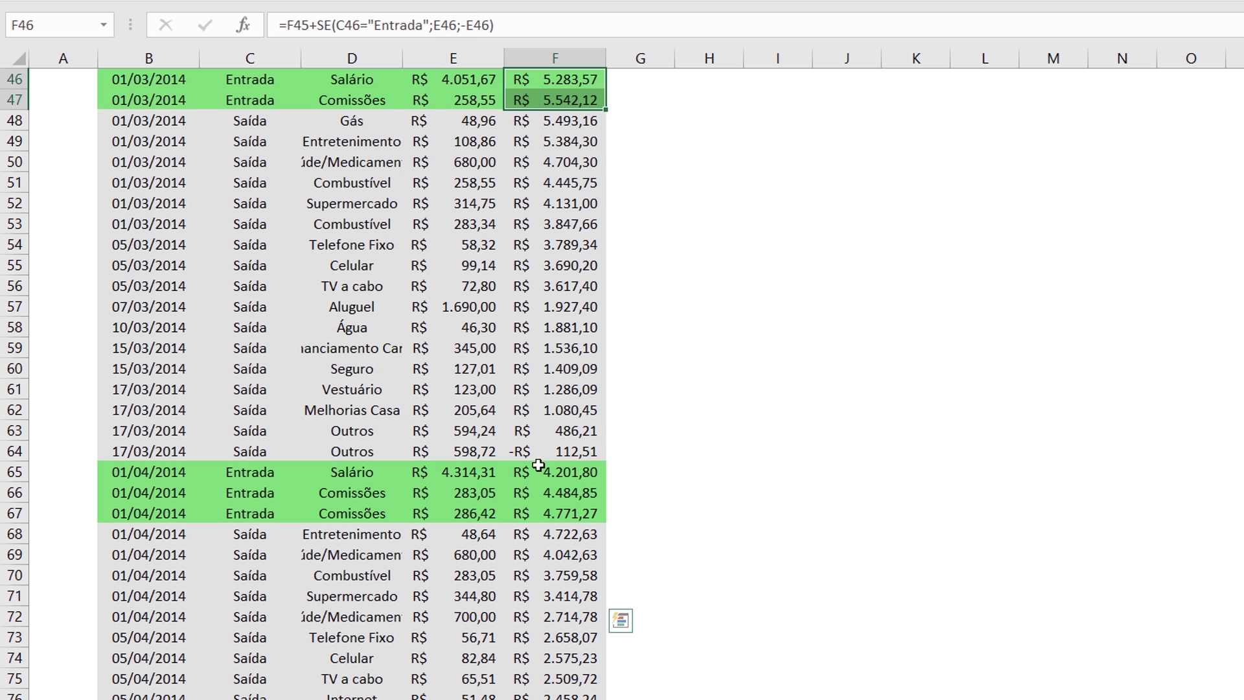
left_click(570, 452)
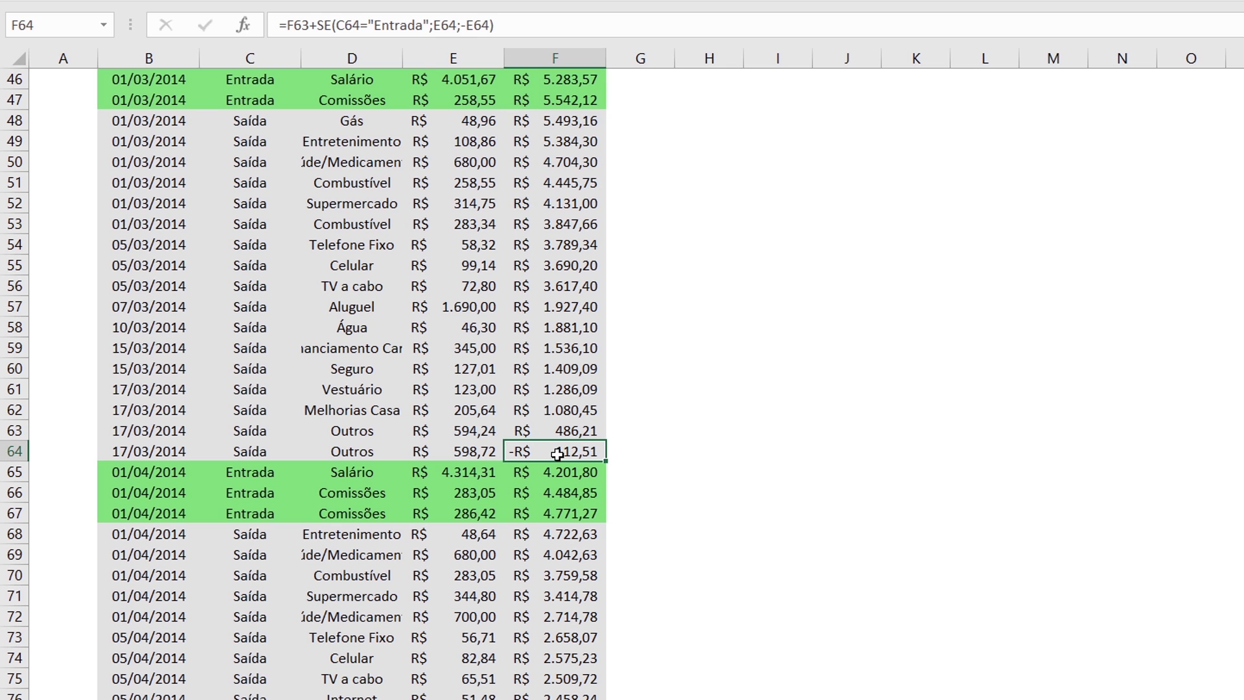
left_click(567, 471)
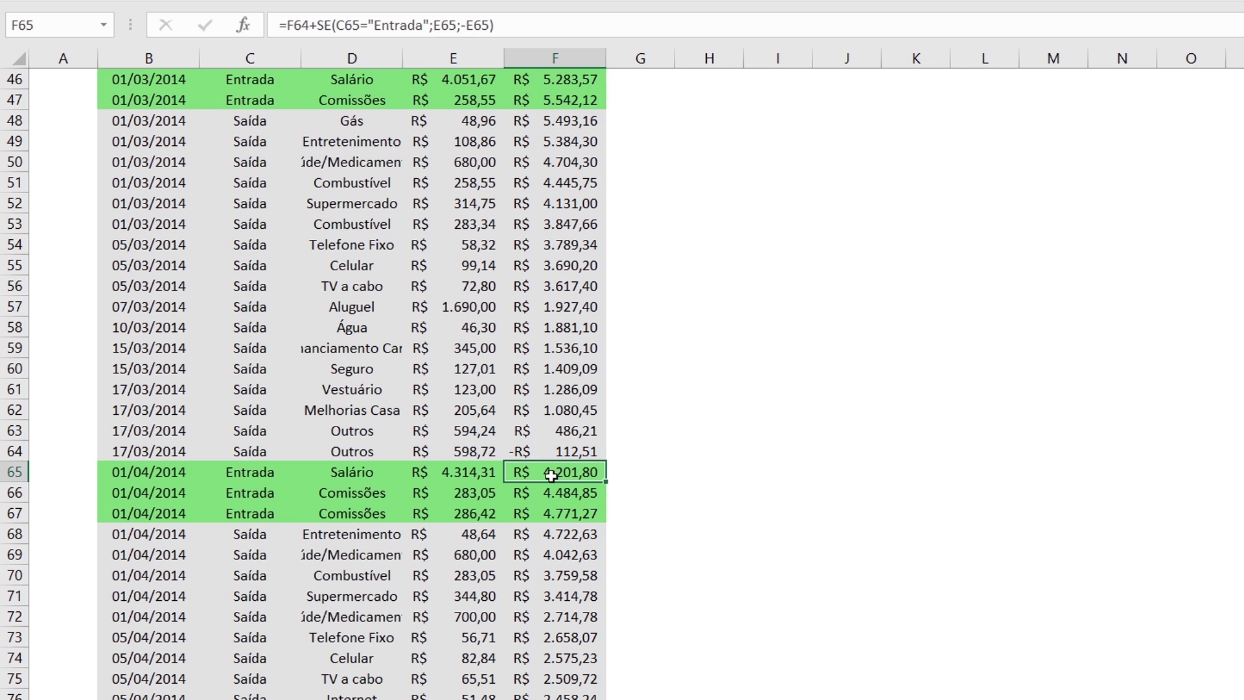
Examine the month-end balances further down the Saldo column, including F81:F83 and F136:F139
scroll(593, 557, "down", 4)
left_click_drag(569, 555, 567, 591)
scroll(568, 593, "down", 8)
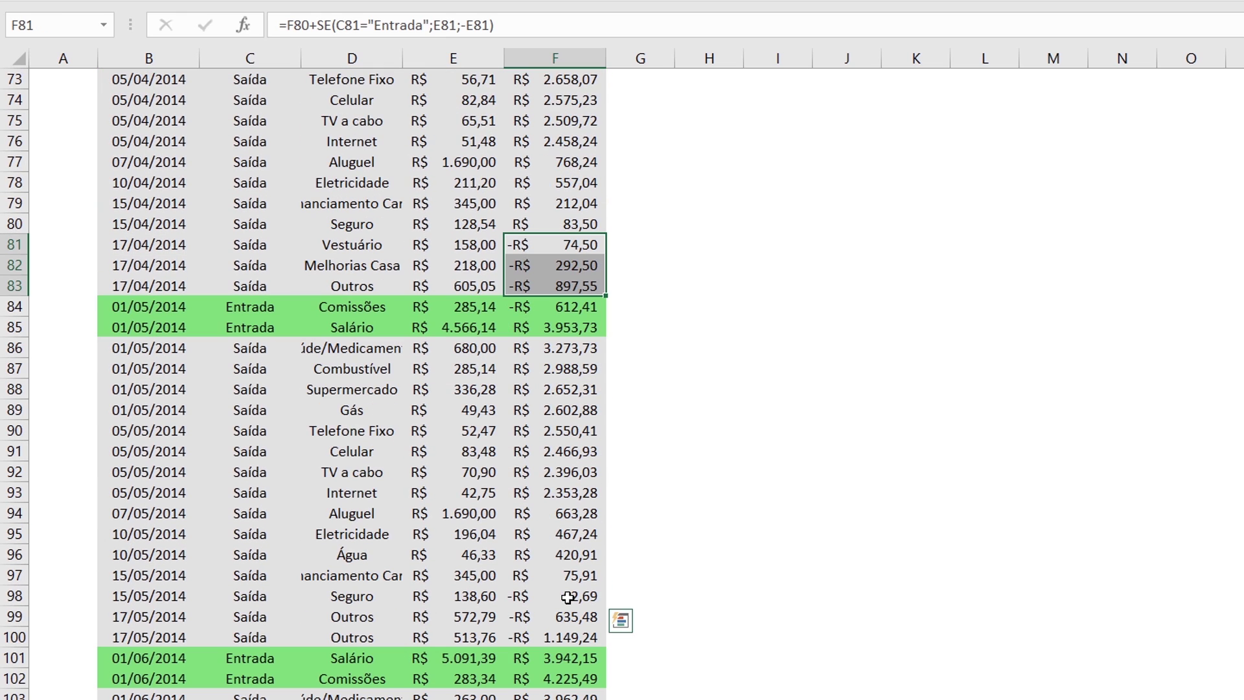
scroll(569, 598, "down", 4)
scroll(569, 598, "down", 10)
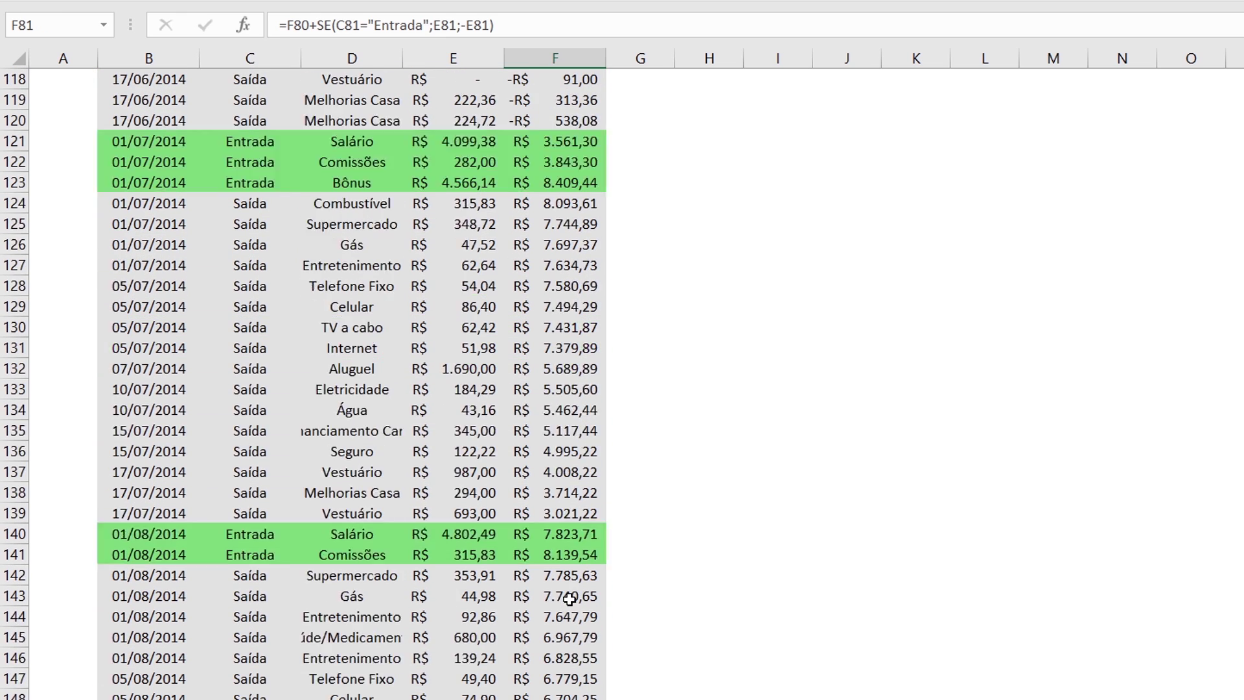
left_click_drag(567, 327, 559, 381)
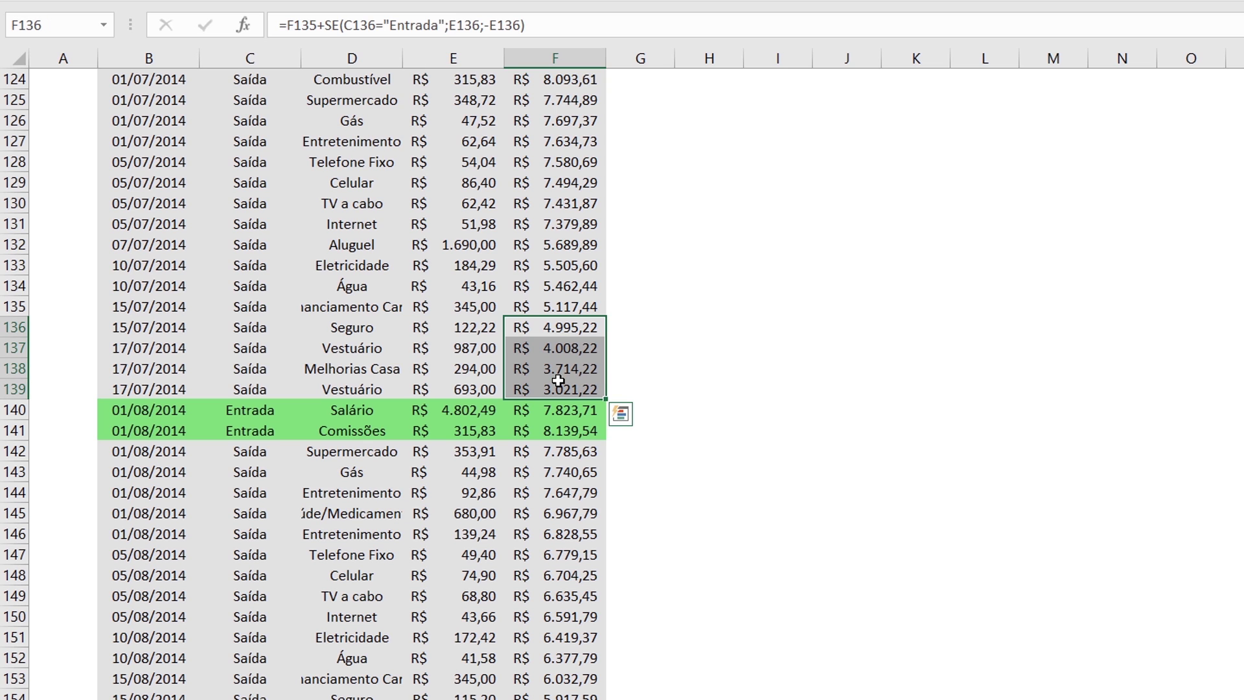
Review the sorted dates in B127:B146 and select the first empty row below the entries, B695:F695
left_click_drag(143, 148, 134, 529)
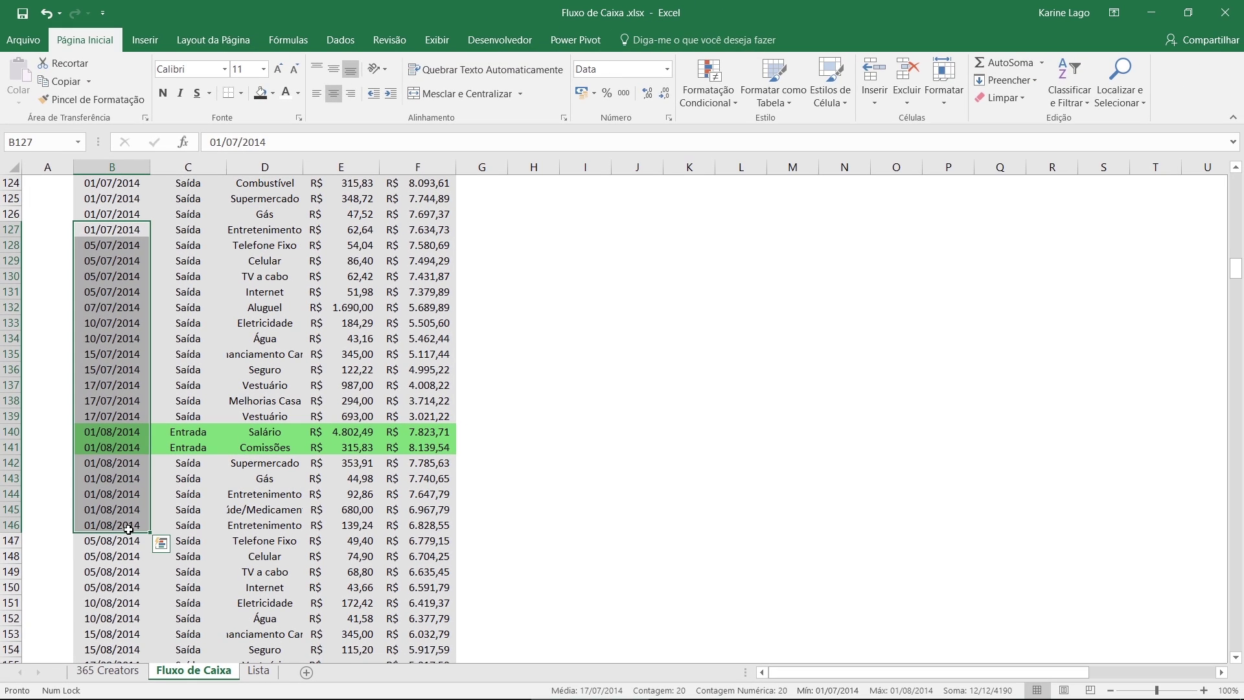
key("ctrl+c")
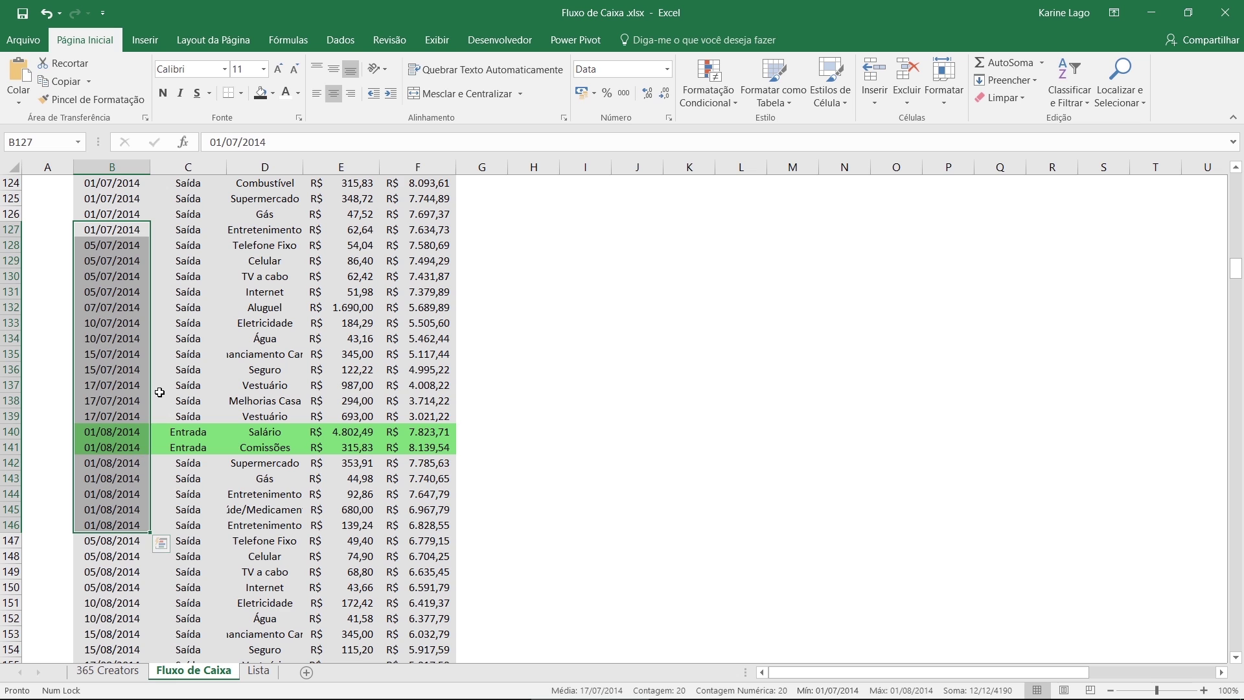
key("Down")
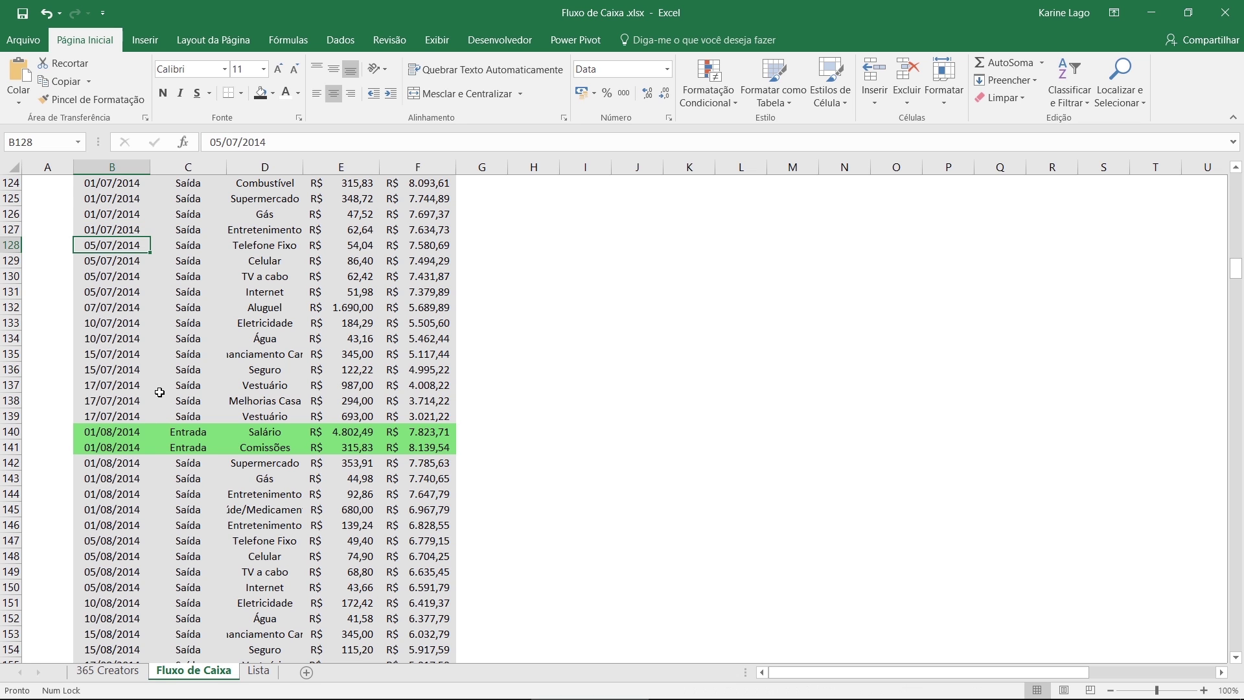
key("ctrl+Down")
key("Down")
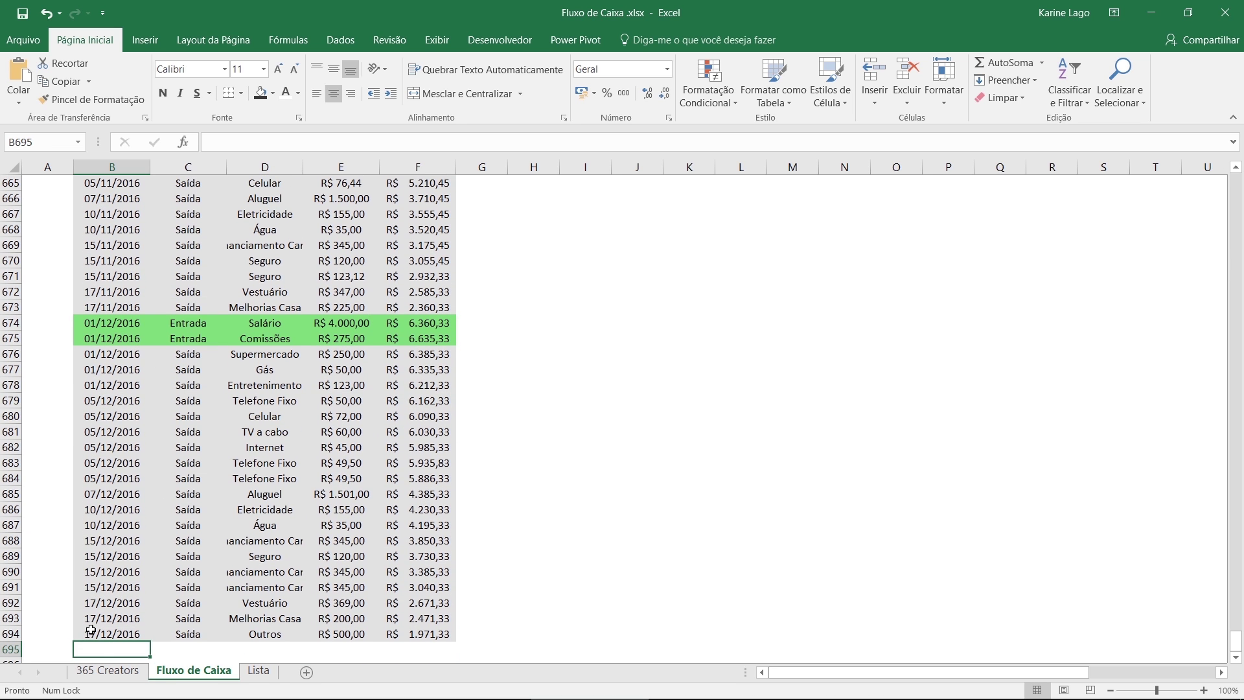
left_click_drag(105, 649, 404, 649)
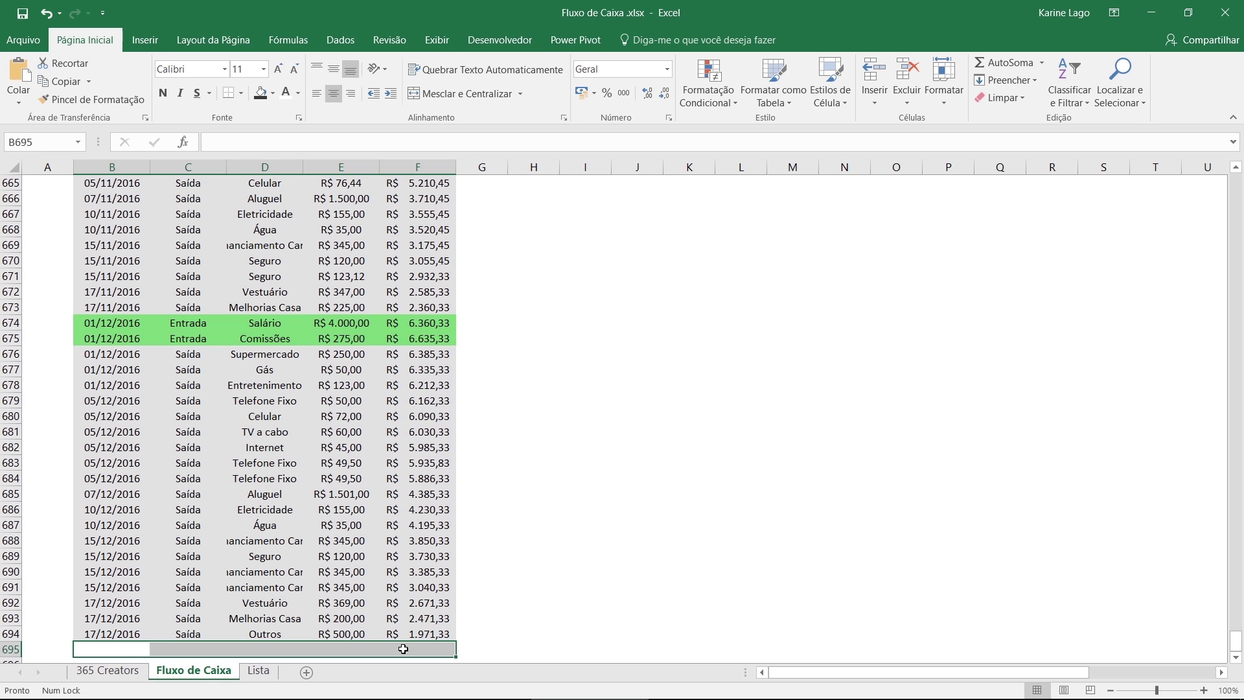
Return to the top of the sheet and jump down the Data column to the first empty cell, B695
key("ctrl+Up")
key("ctrl+Up")
key("ctrl+Up")
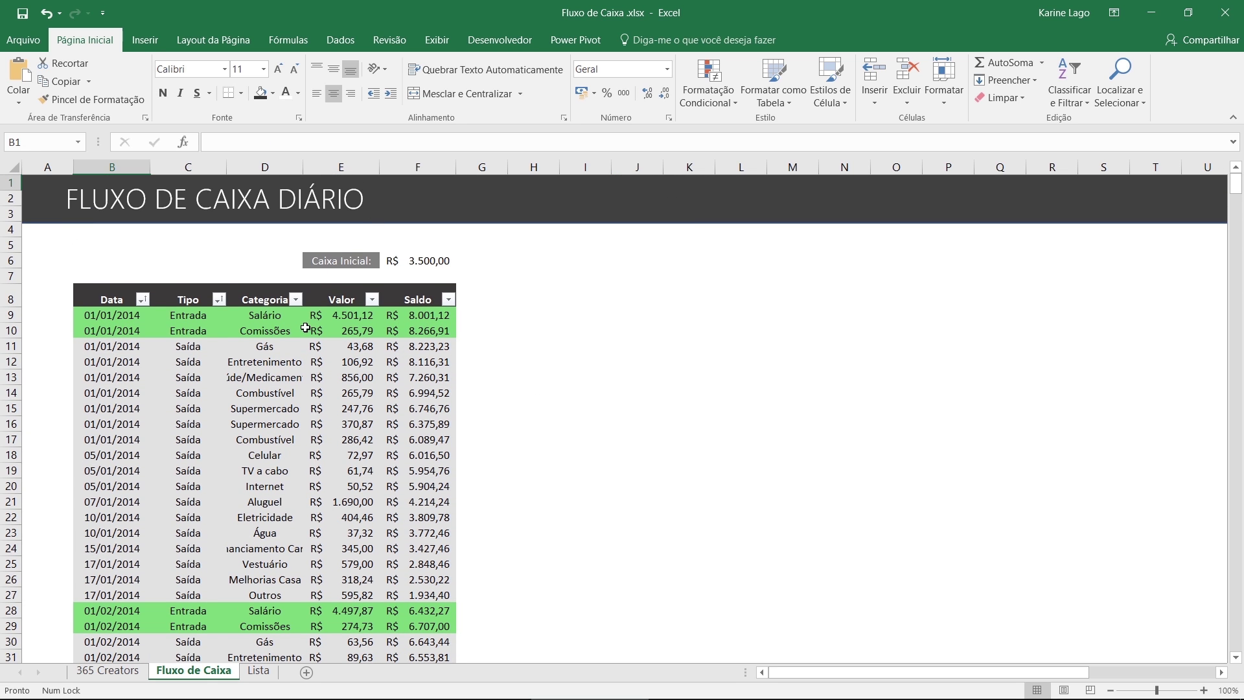
left_click(129, 257)
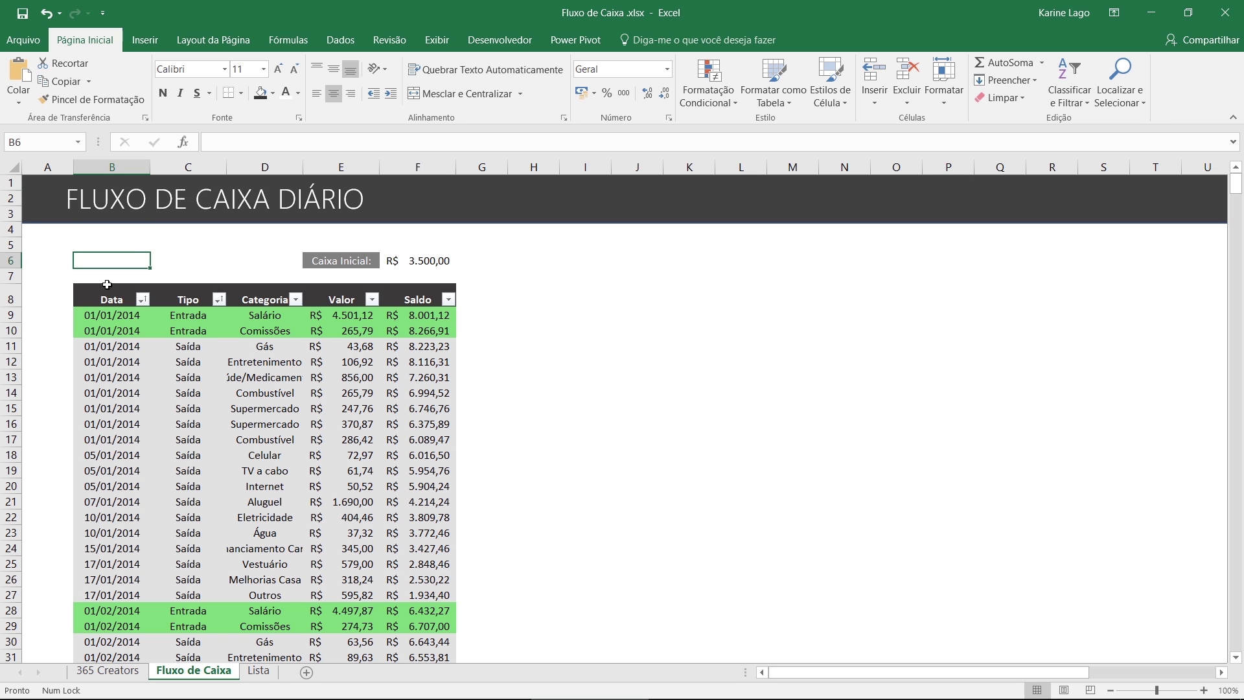
left_click(107, 285)
key("ctrl+Down")
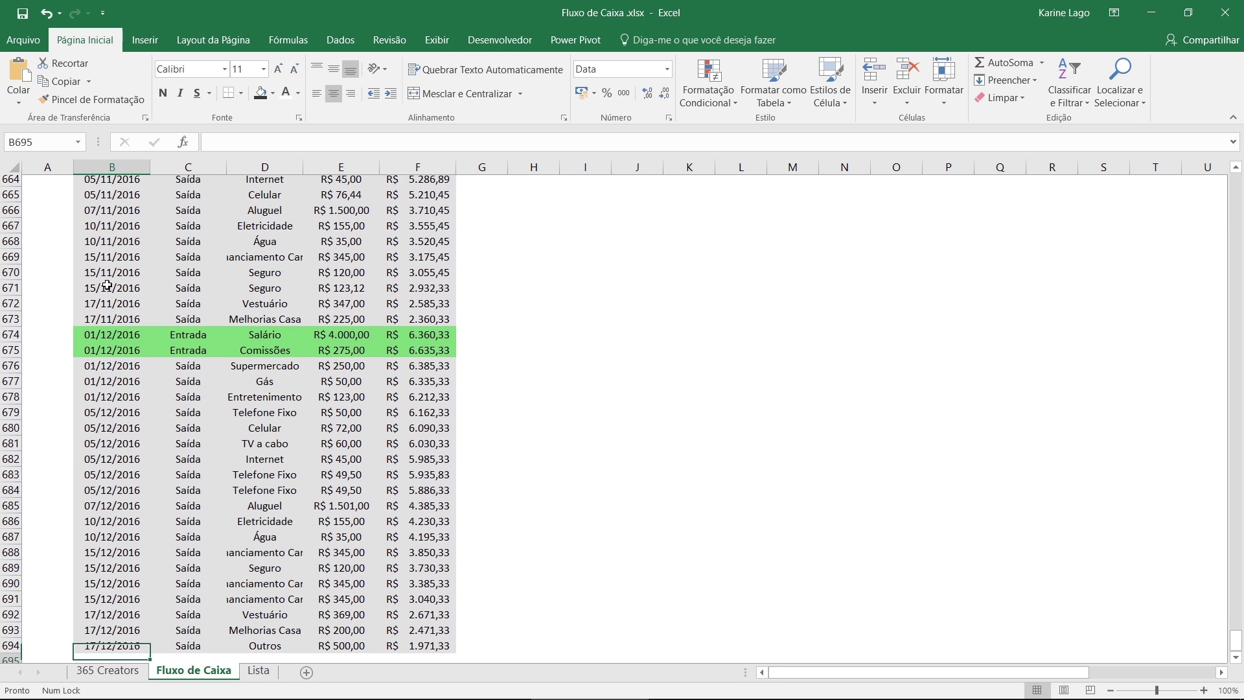
Return from the end of the Data column to the table header and select the empty cell B6 above it
key("Down")
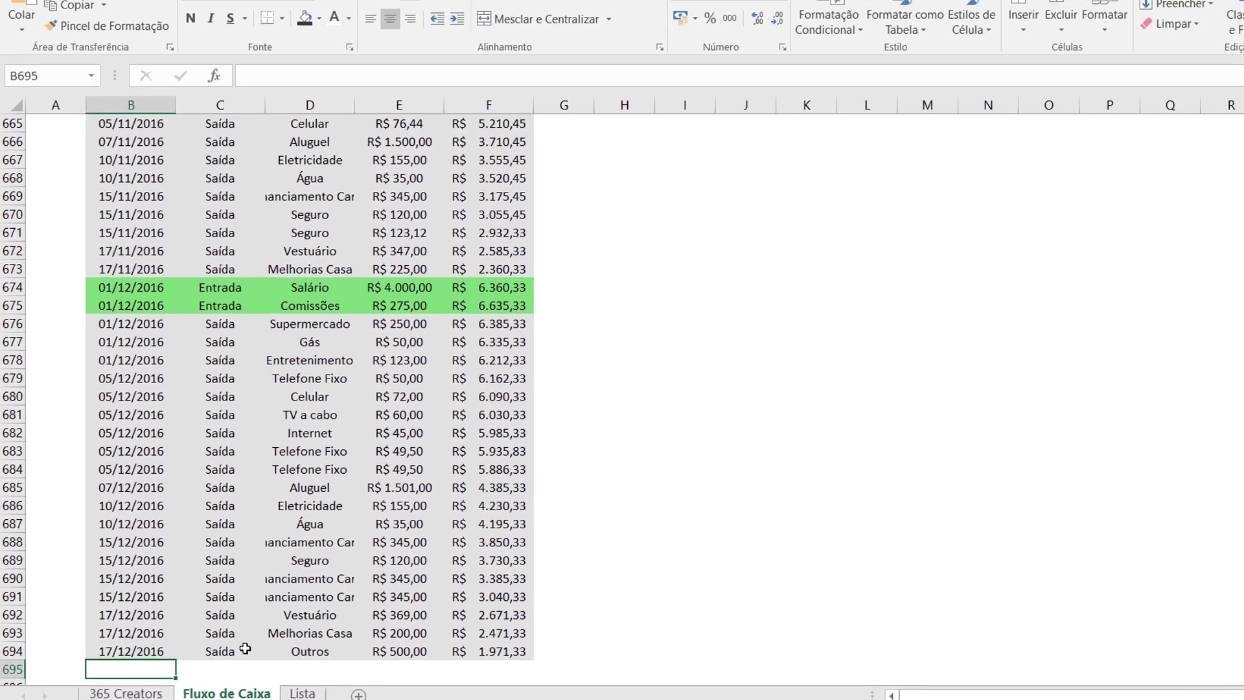
key("Up")
key("Up")
key("ctrl+Up")
scroll(272, 661, "up", 3)
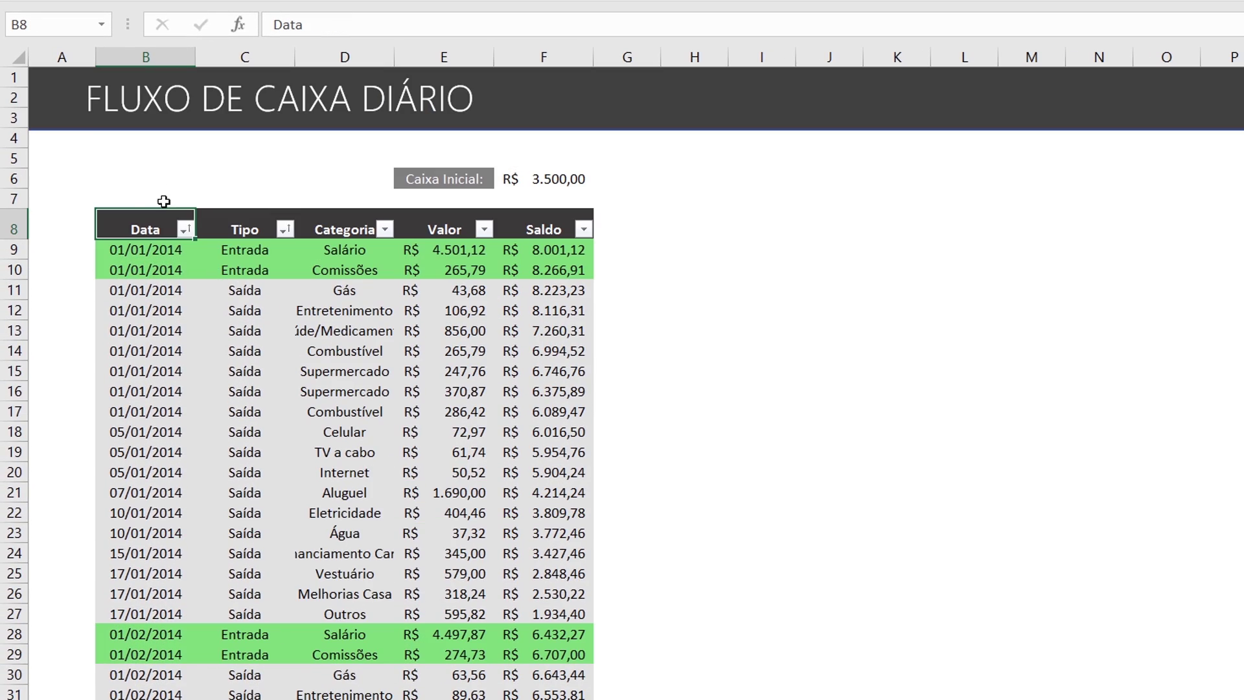
left_click(136, 178)
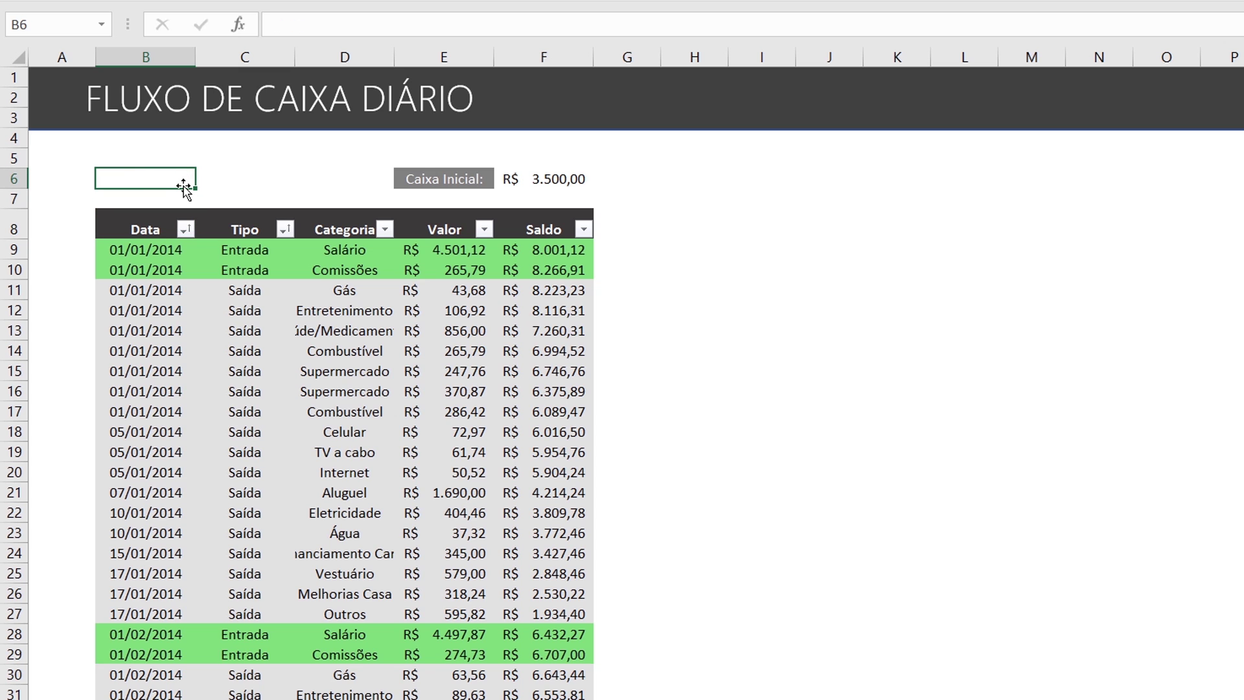
Jump down the Data column from B6 and select the first empty cell below the last entry, B695
key("ctrl+Down")
key("ctrl+Down")
key("Down")
key("Down")
key("Down")
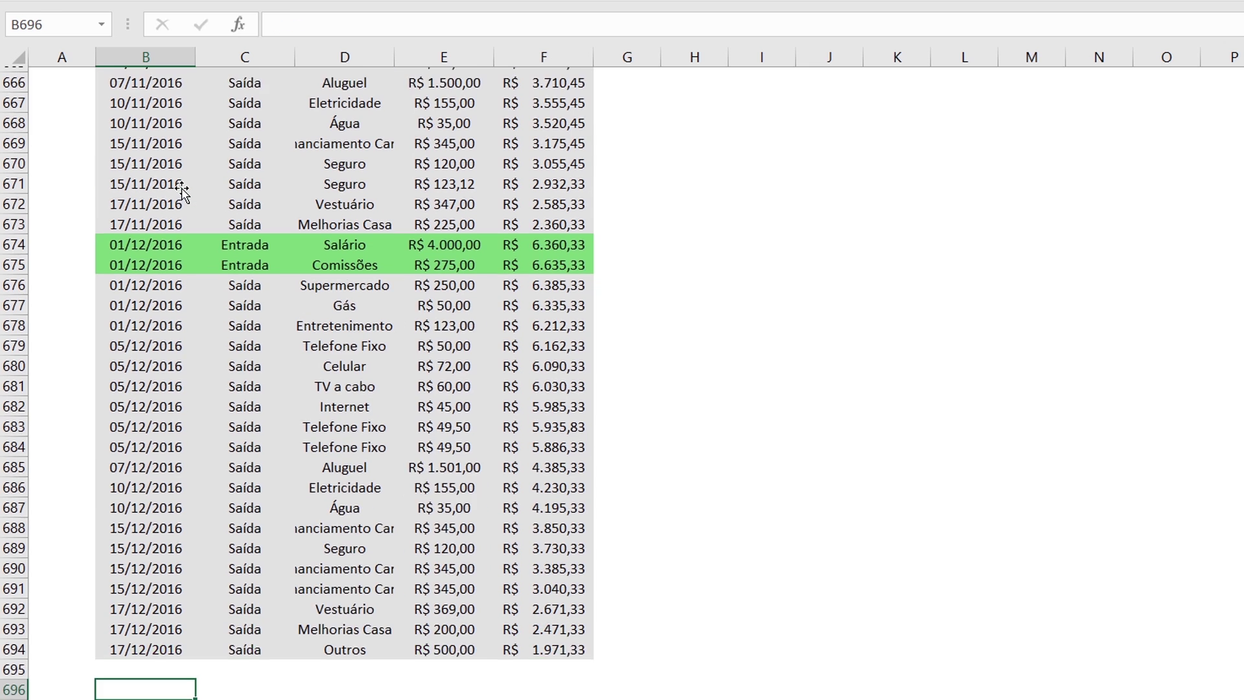
key("Up")
key("Down")
key("Up")
key("Up")
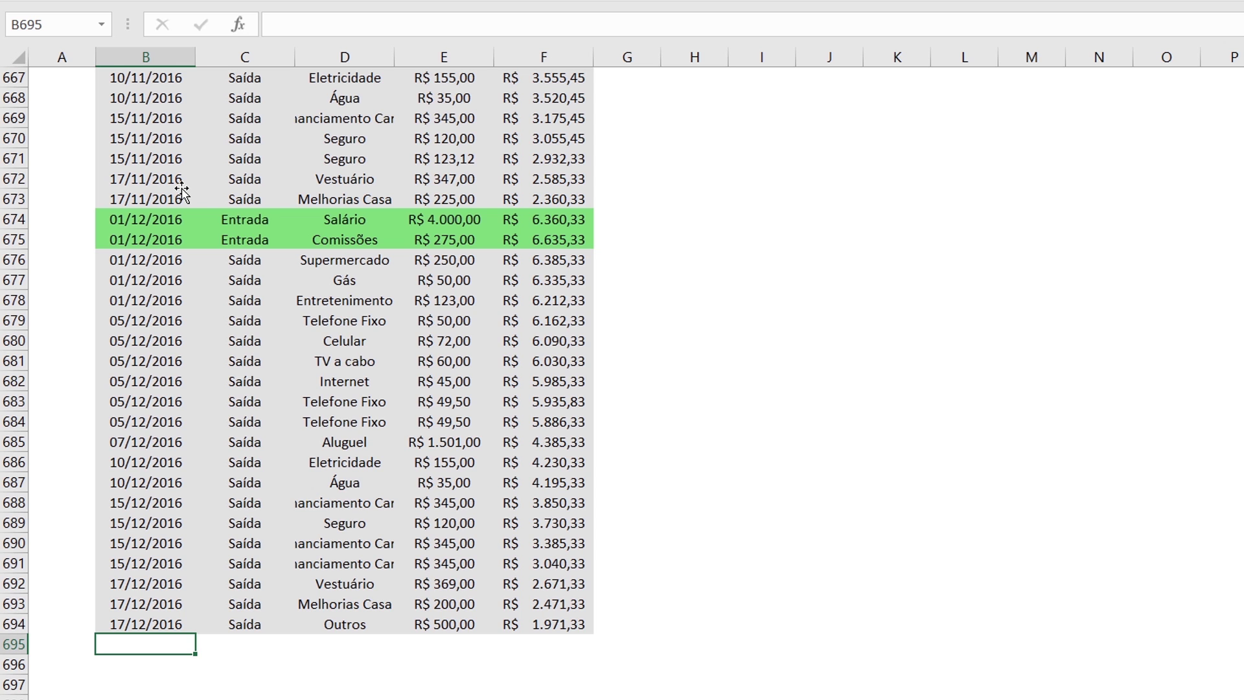
Go back to the top of the sheet and begin a formula in B6 with =ÍNDICE(ÉCÉL.VAZIA(
key("ctrl+Up")
key("ctrl+Up")
key("ctrl+Up")
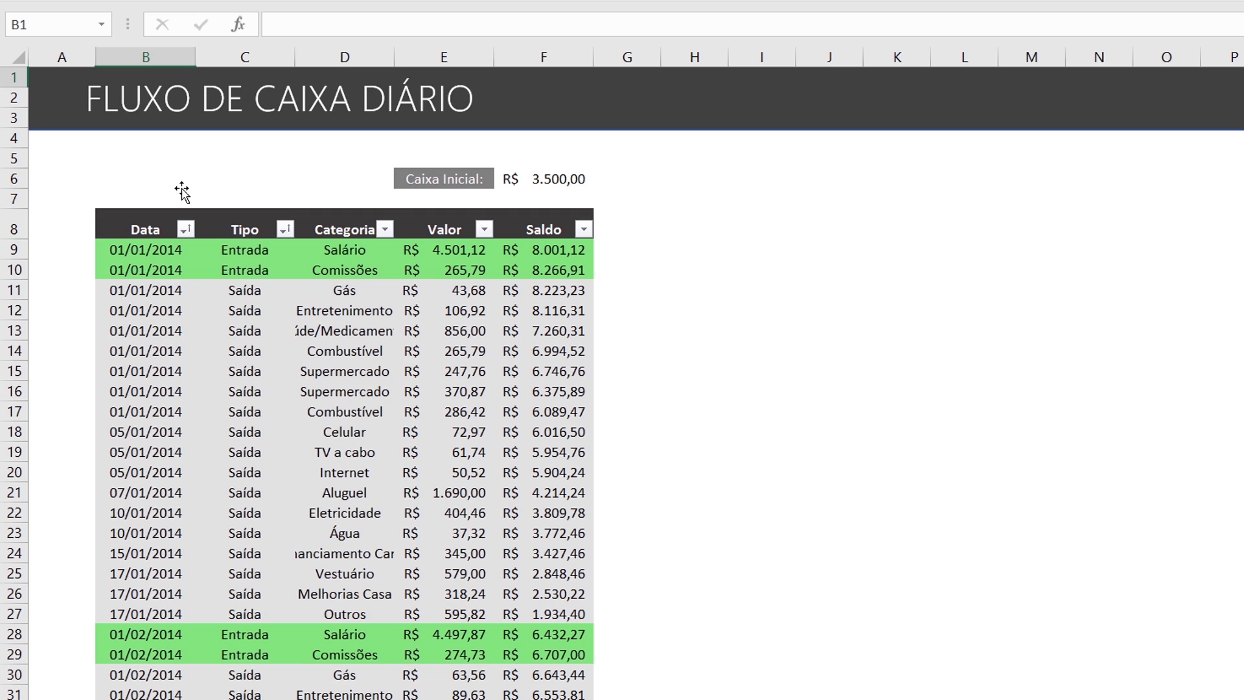
left_click(129, 177)
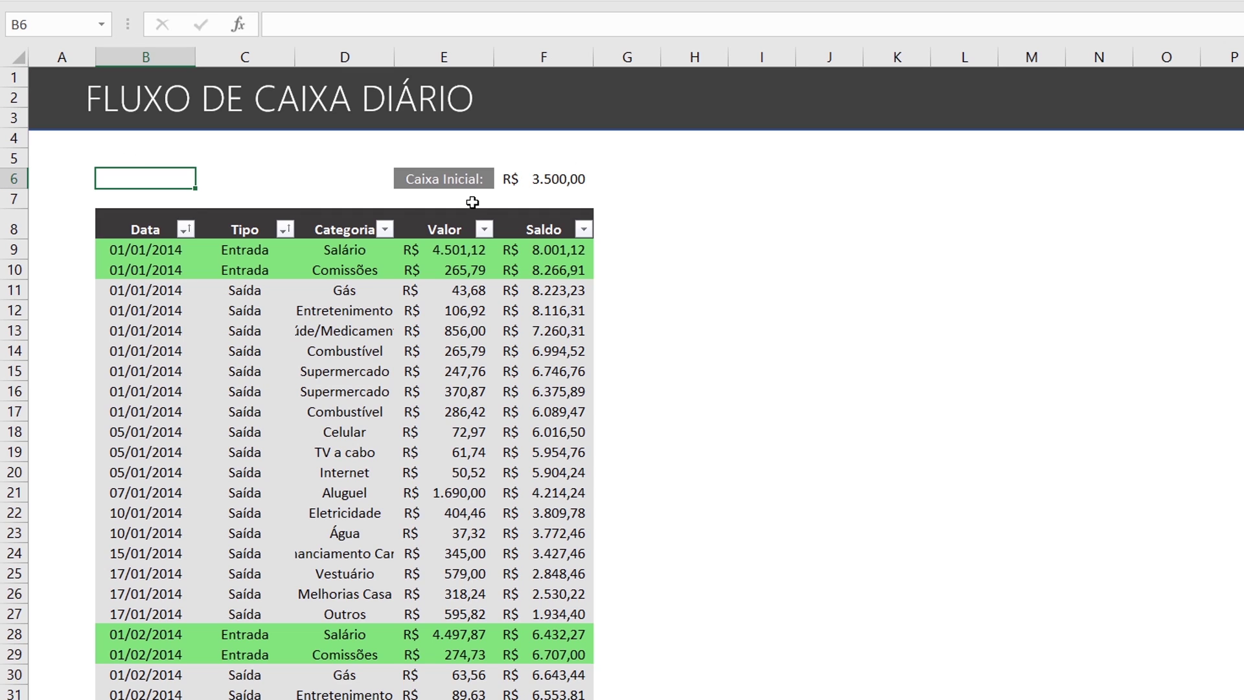
type("=ÍNDICE")
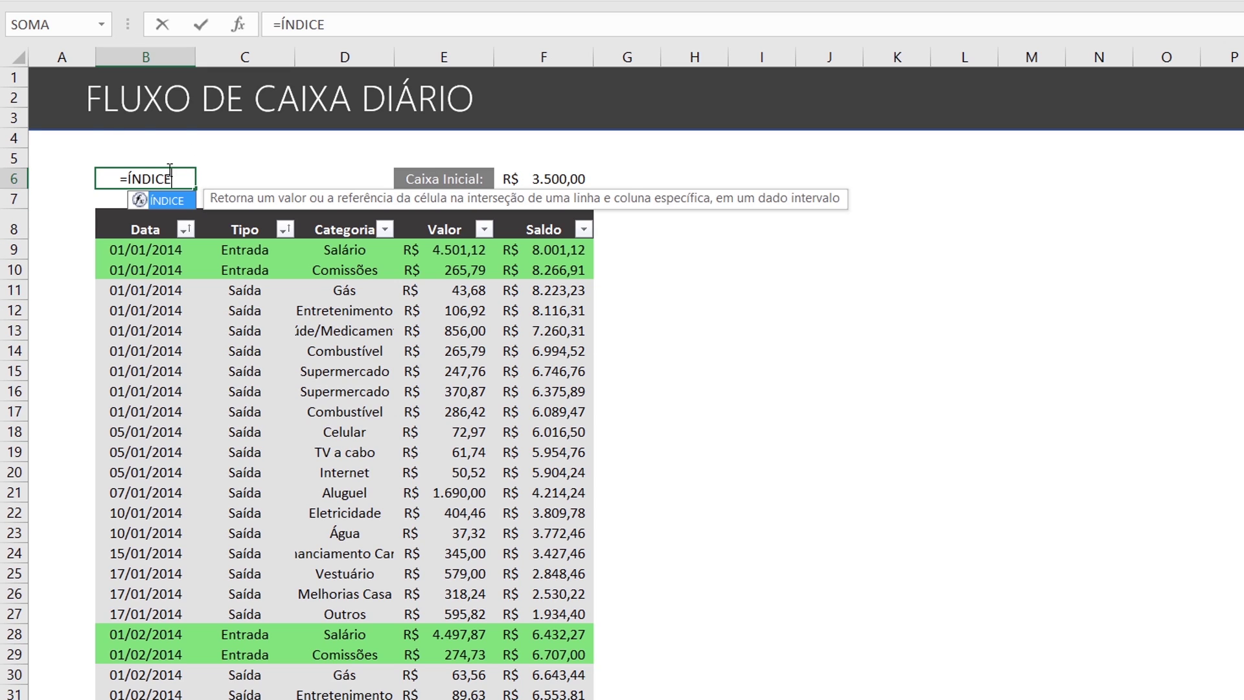
type("(")
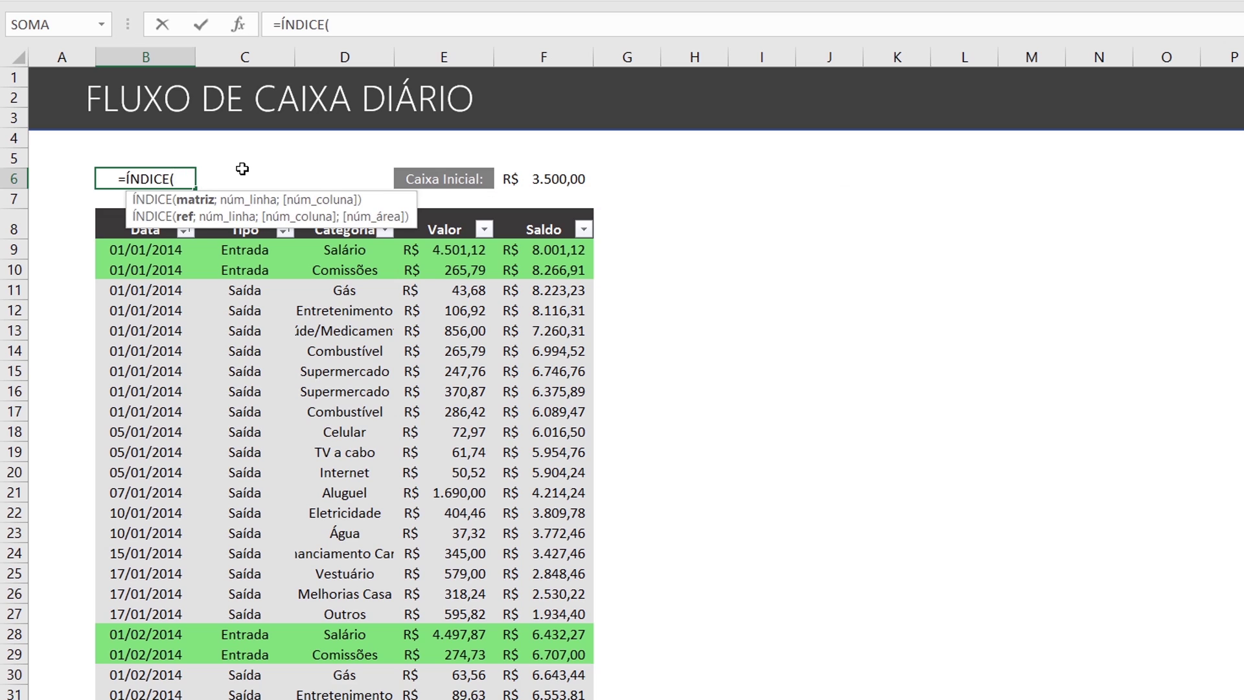
type("ÉCÉL")
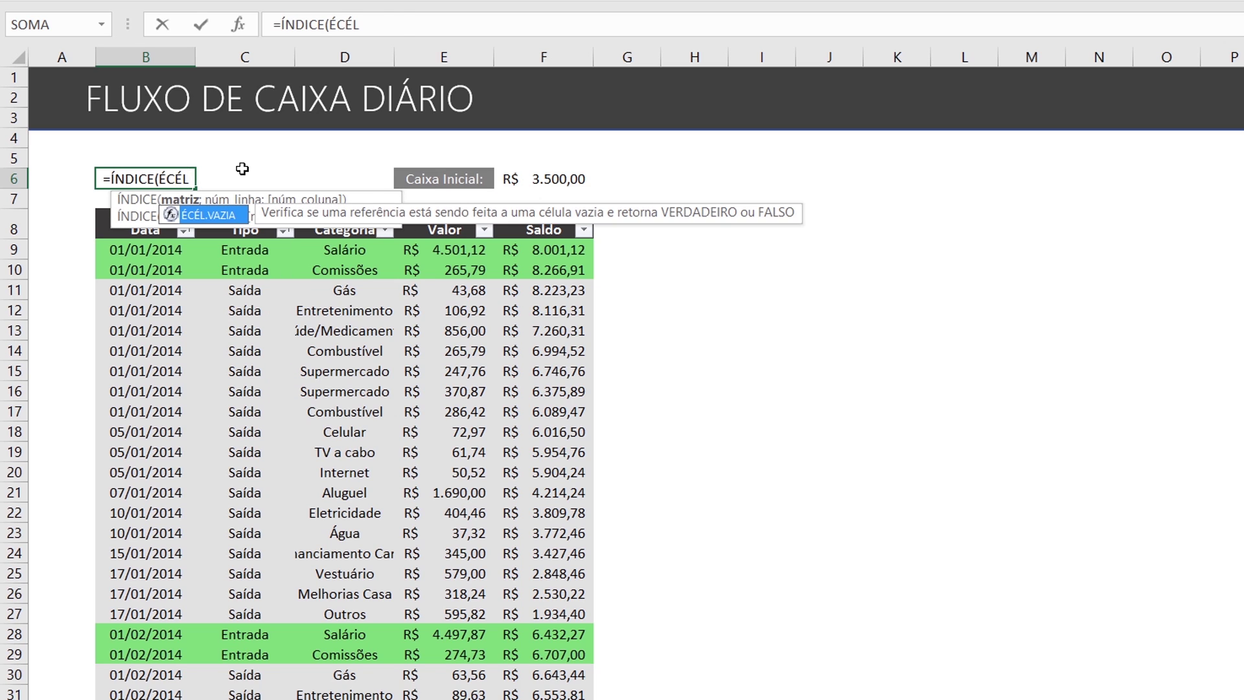
key("Tab")
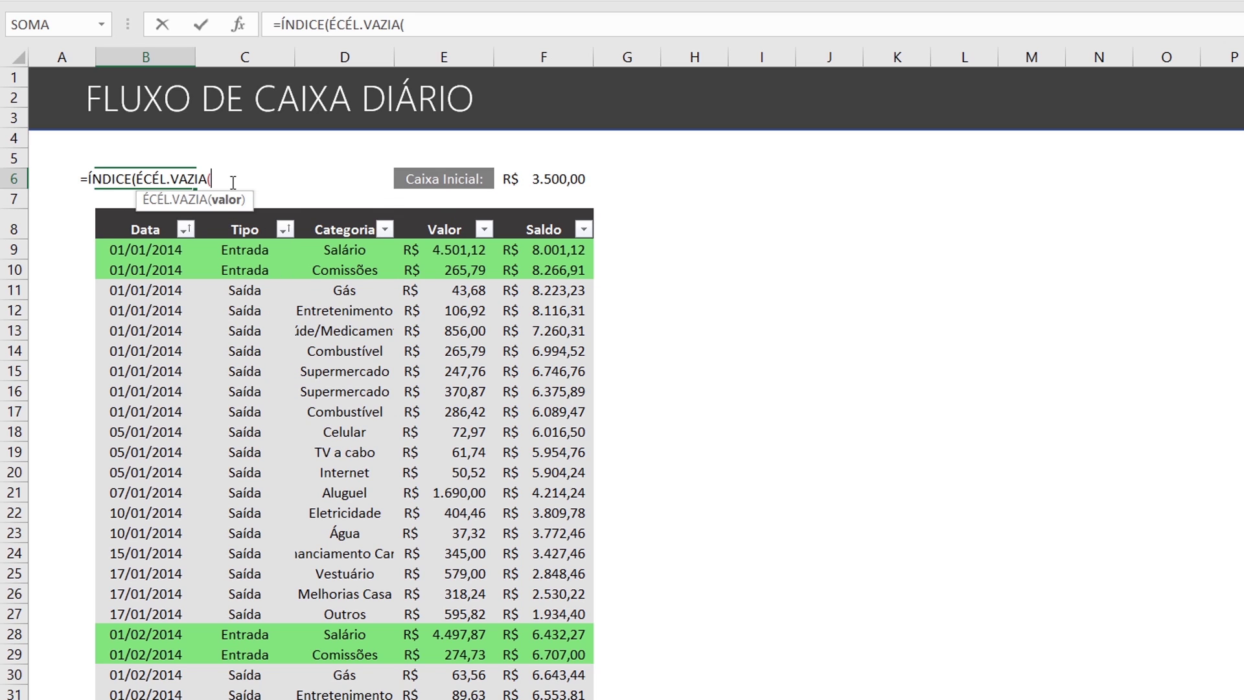
Give ÉCÉL.VAZIA the range B8:B100000 and close the ÍNDICE function with 0 for both row and column
left_click(148, 232)
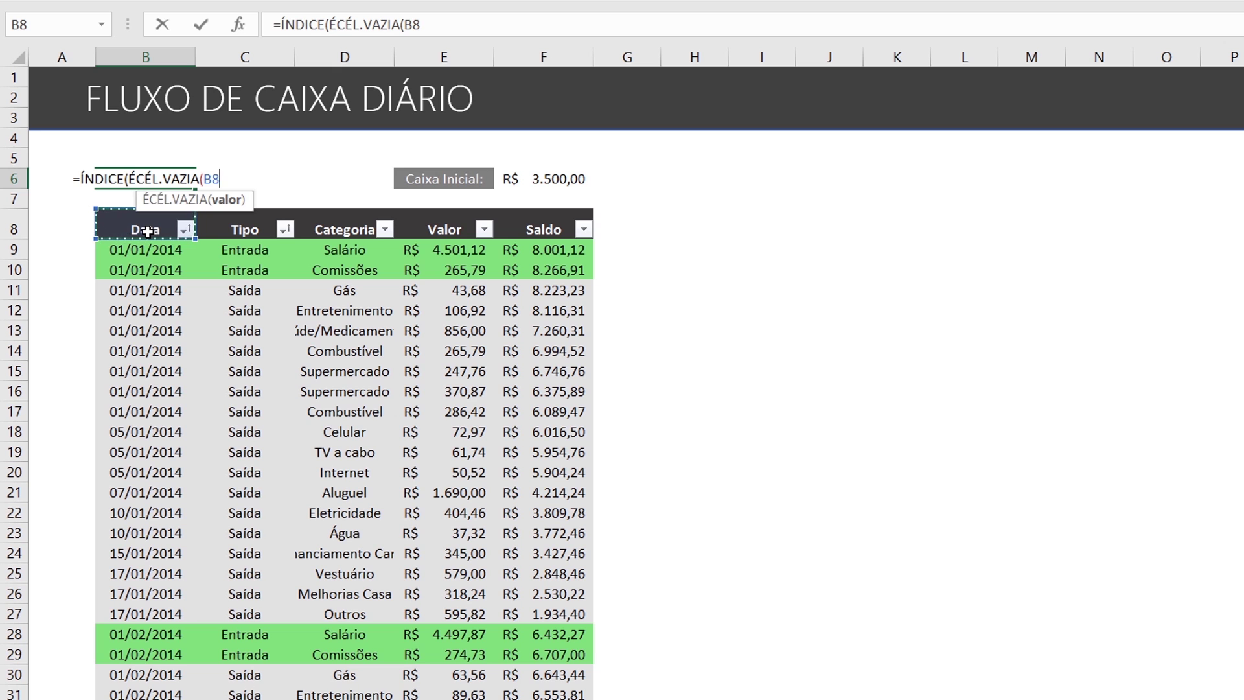
key("ctrl+shift+Down")
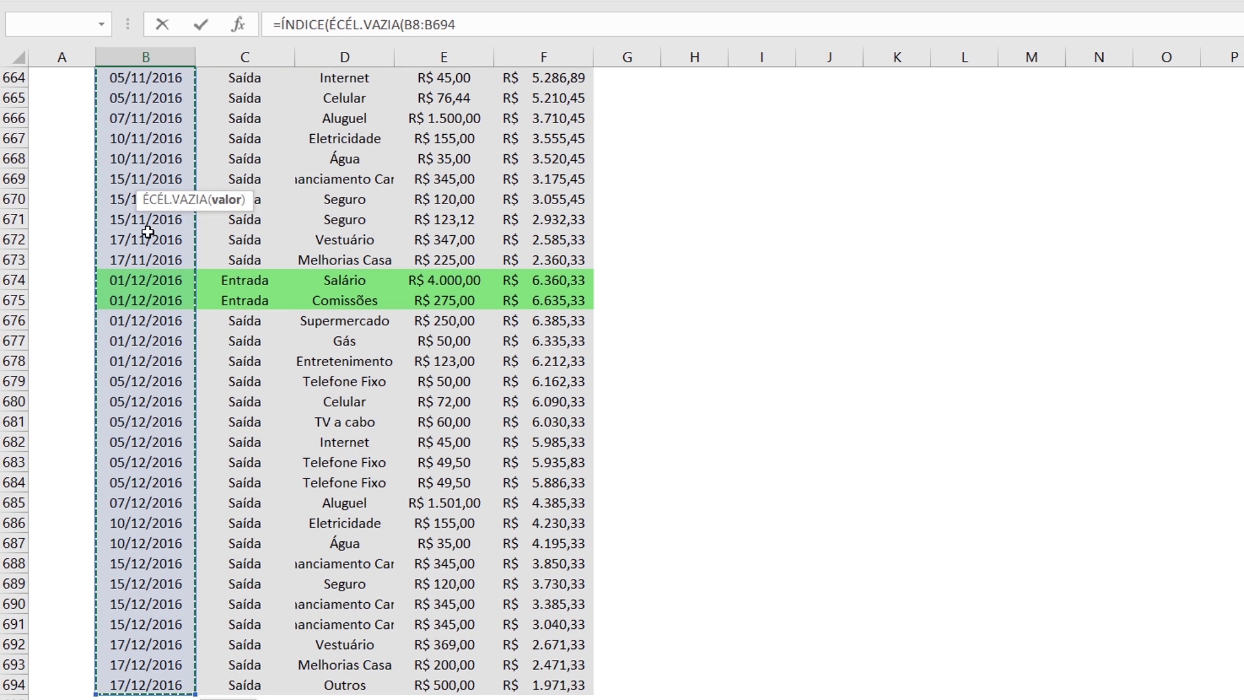
key("shift+Down")
left_click_drag(426, 25, 458, 24)
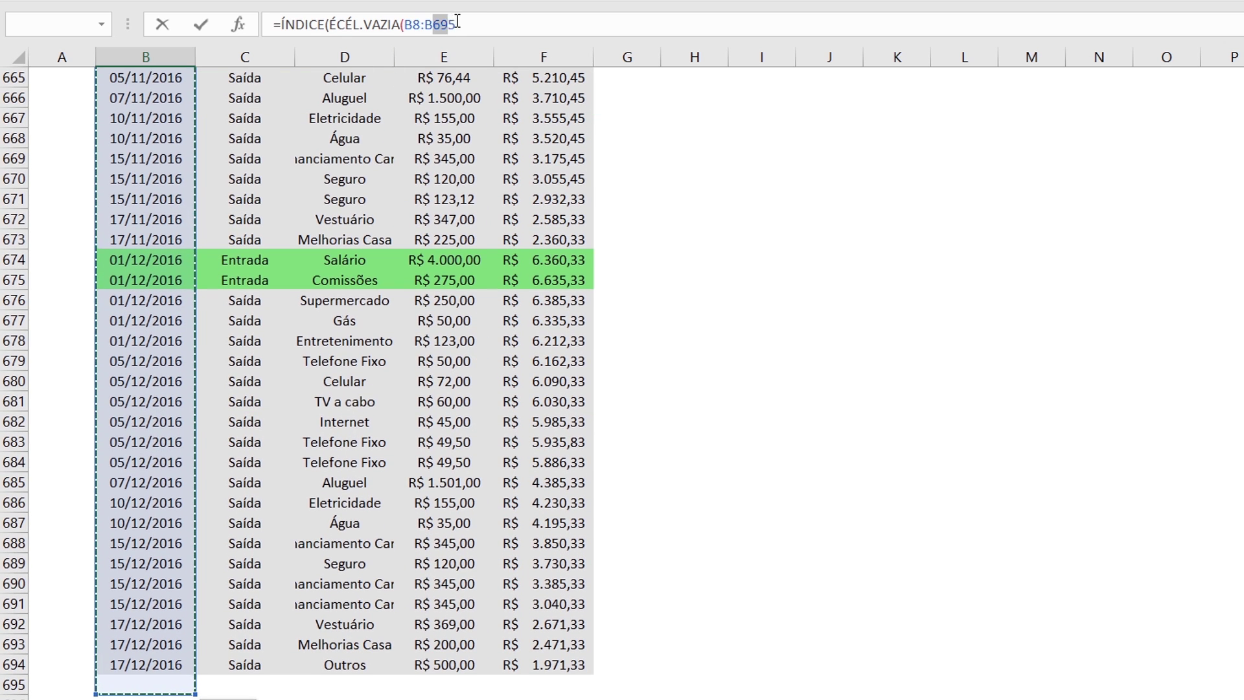
type("100000);0;0")
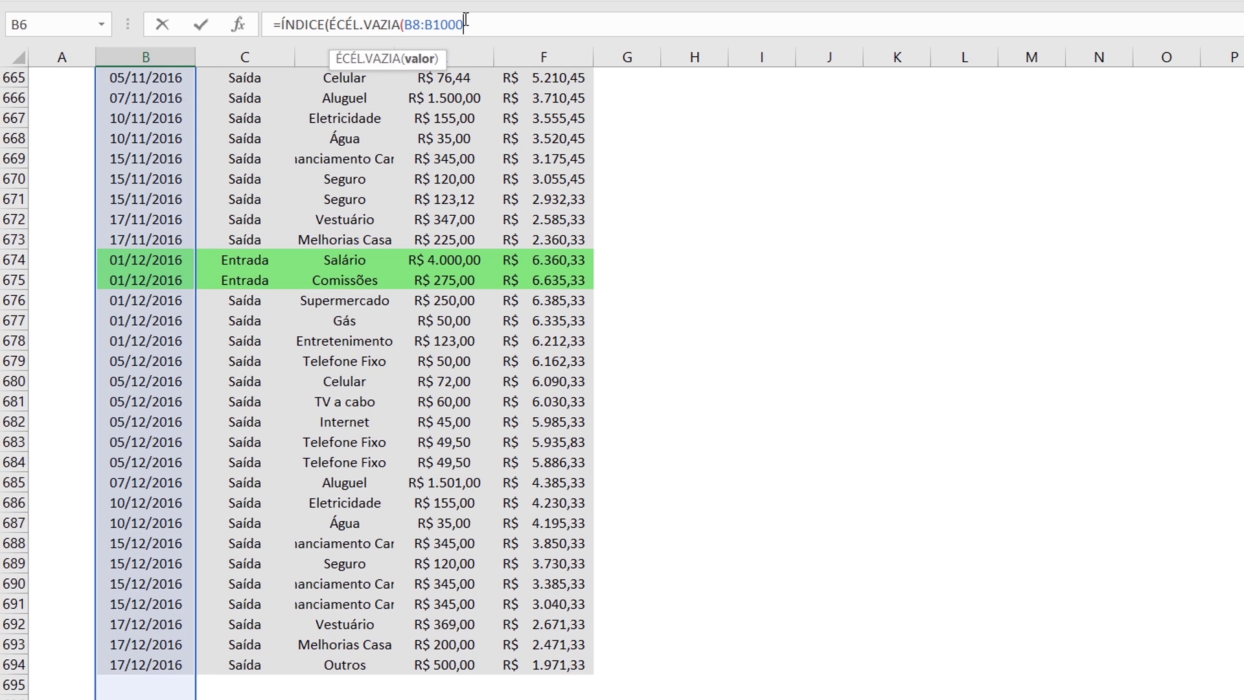
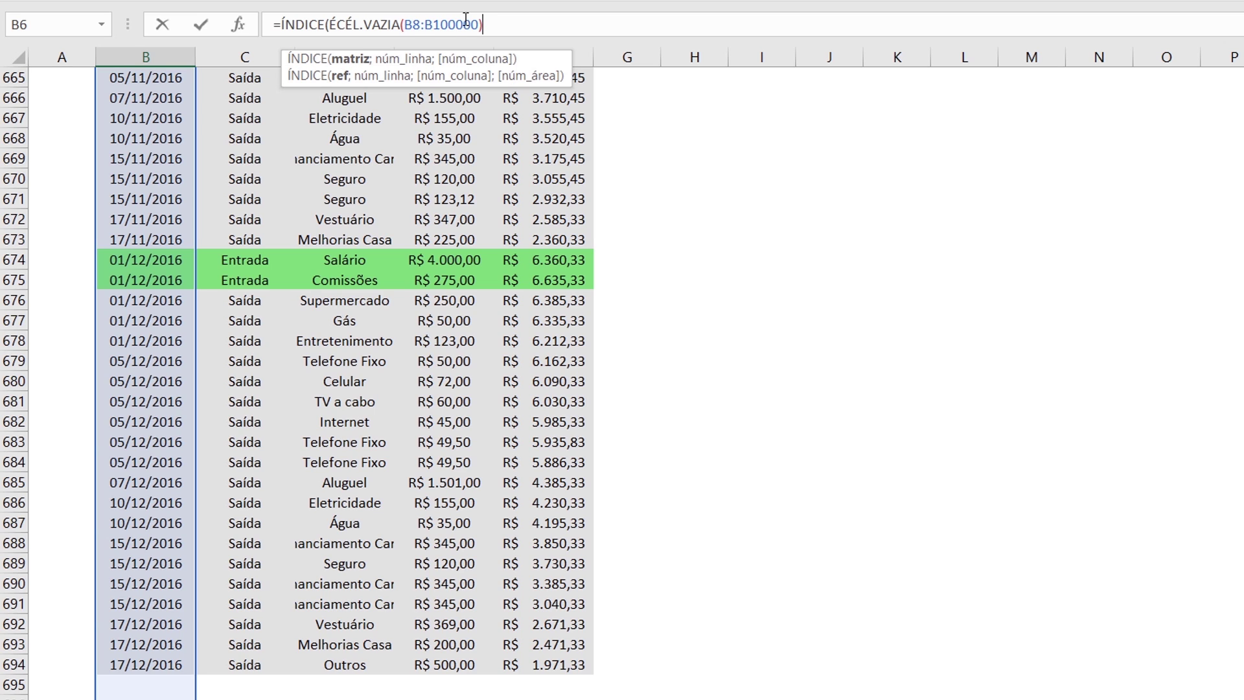
type(";")
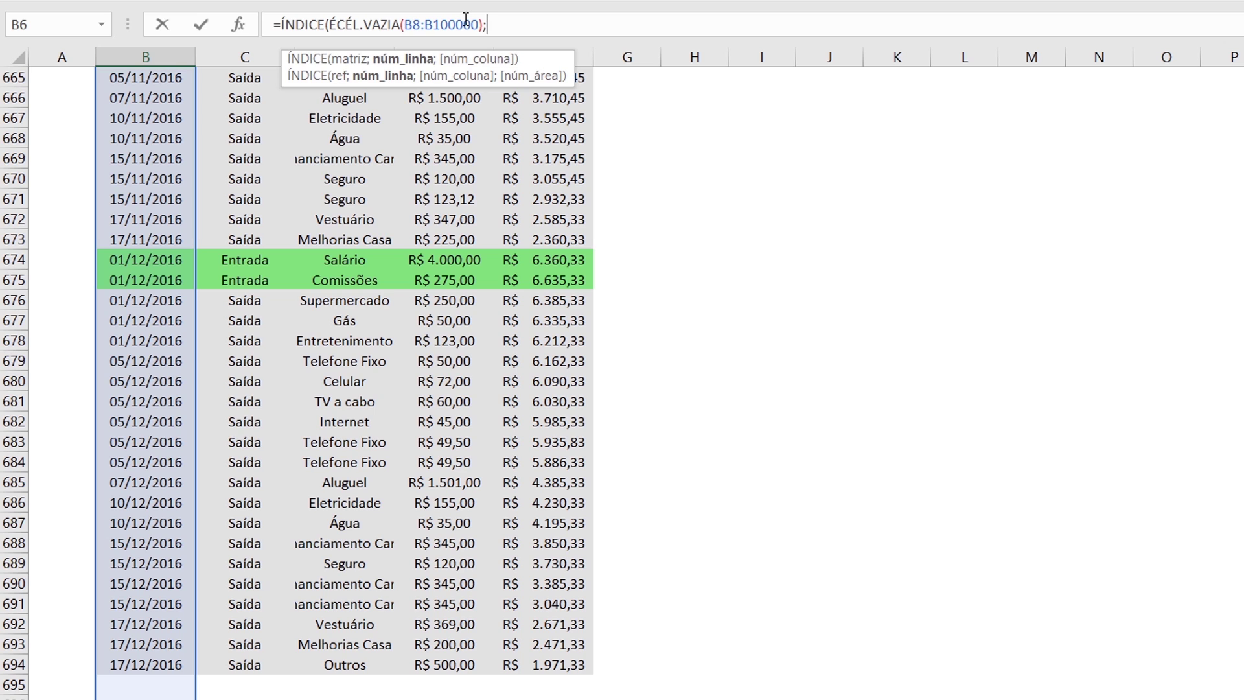
type("0;)")
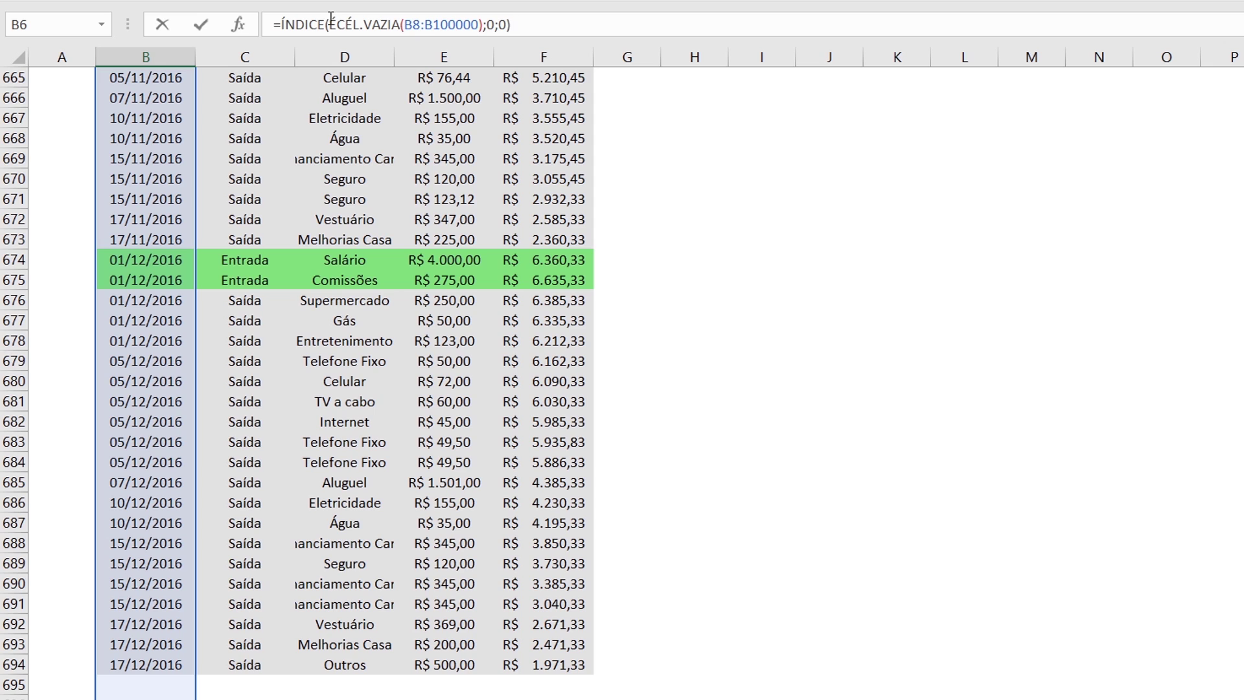
Wrap the ÍNDICE expression in CORRESP with VERDADEIRO as the lookup value, reviewing the formula's arguments
left_click_drag(404, 24, 479, 24)
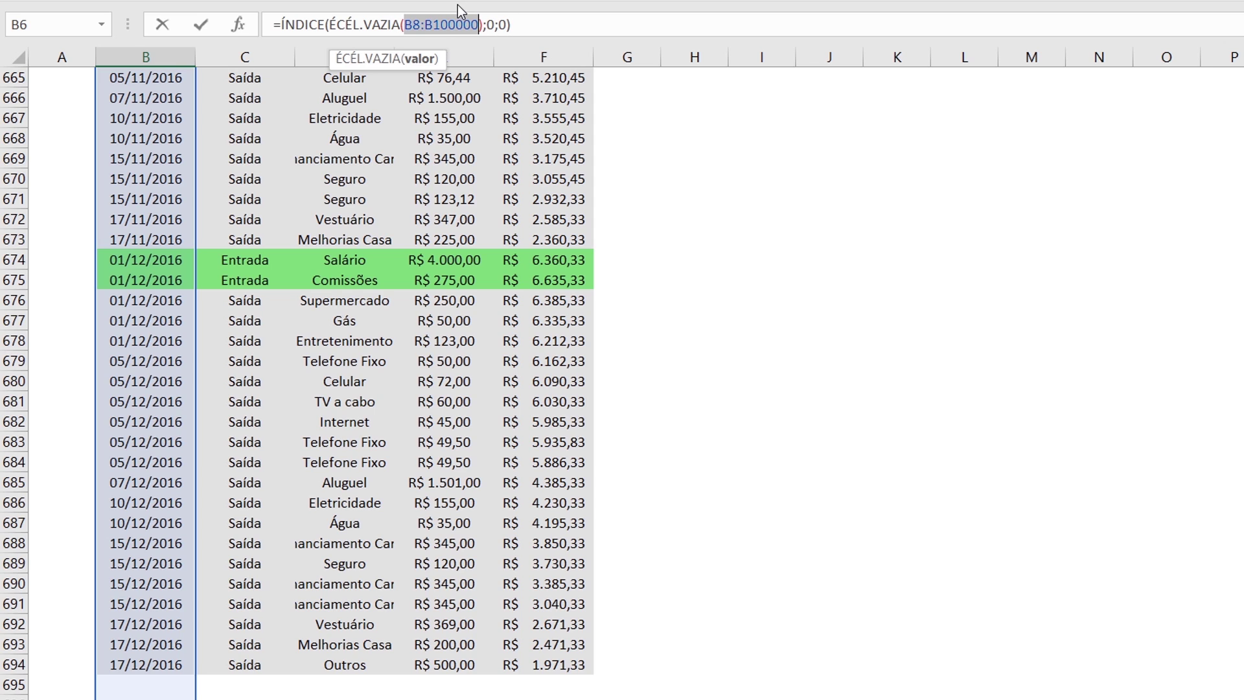
left_click_drag(331, 25, 482, 24)
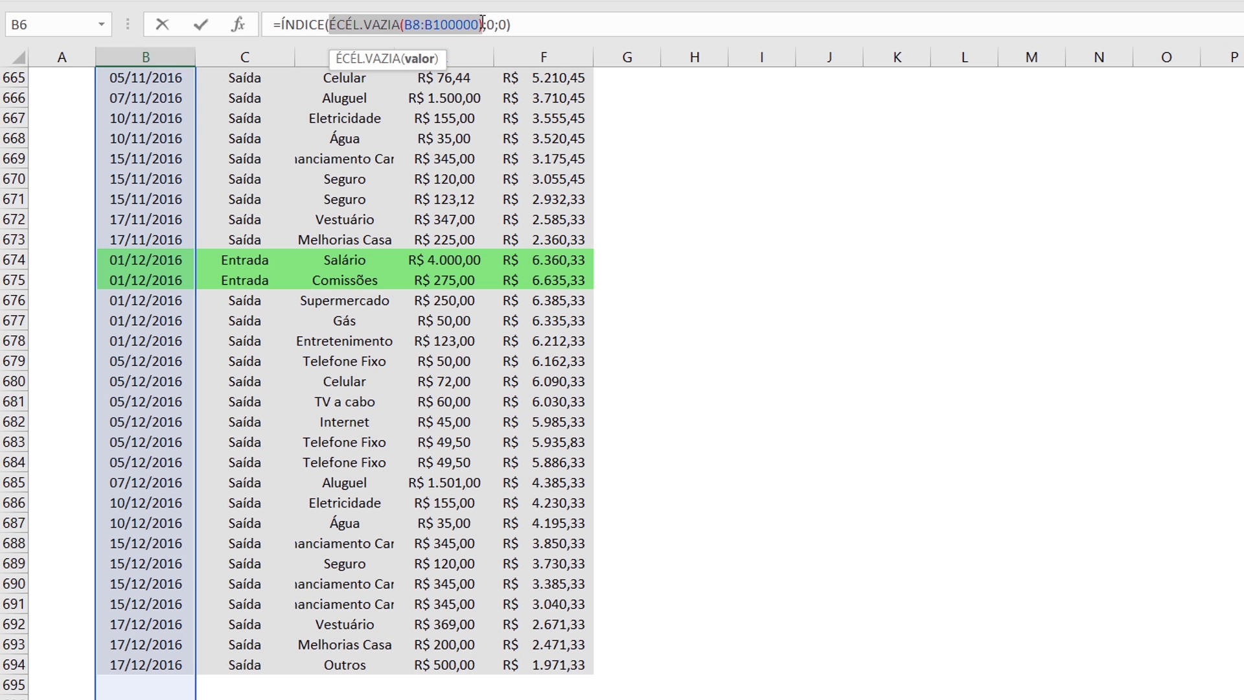
left_click(281, 25)
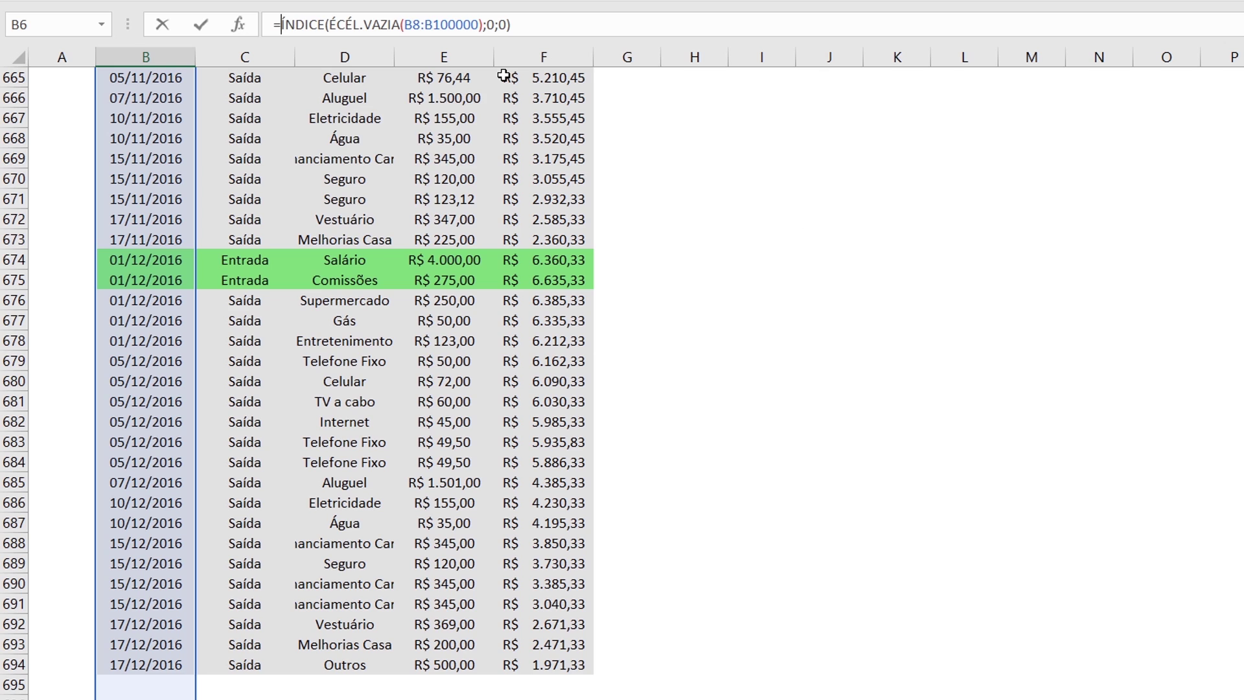
type("CORRESP(")
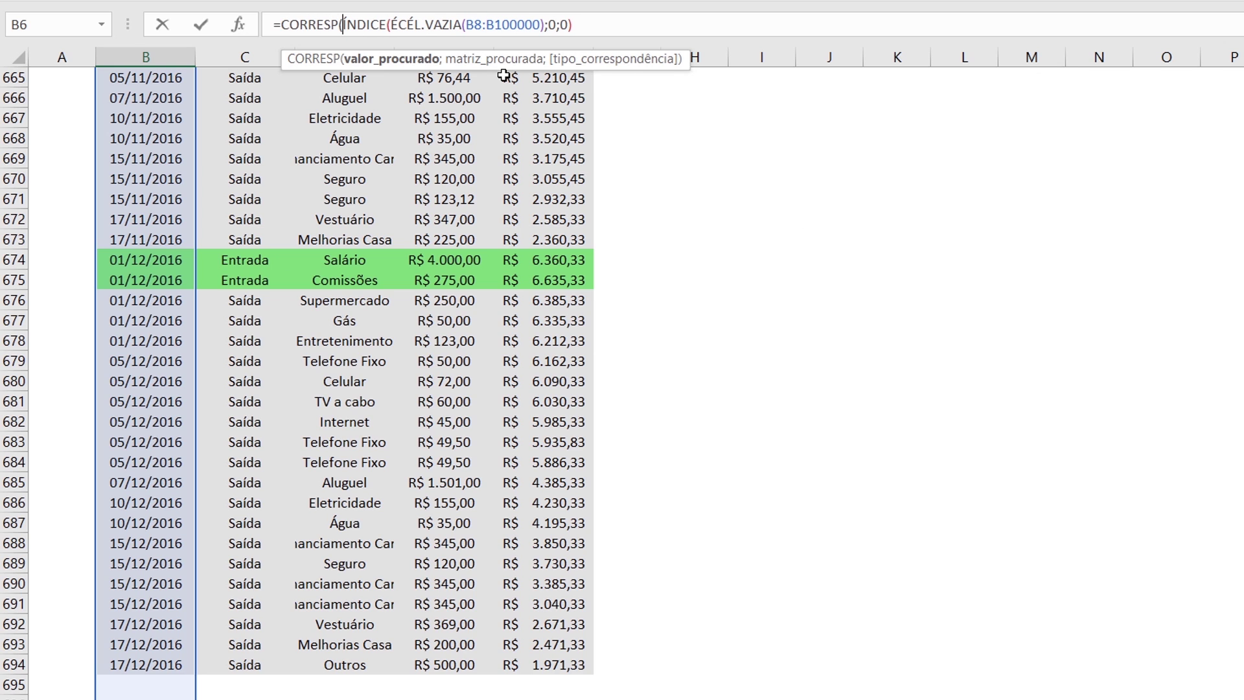
type("VERDADEIR")
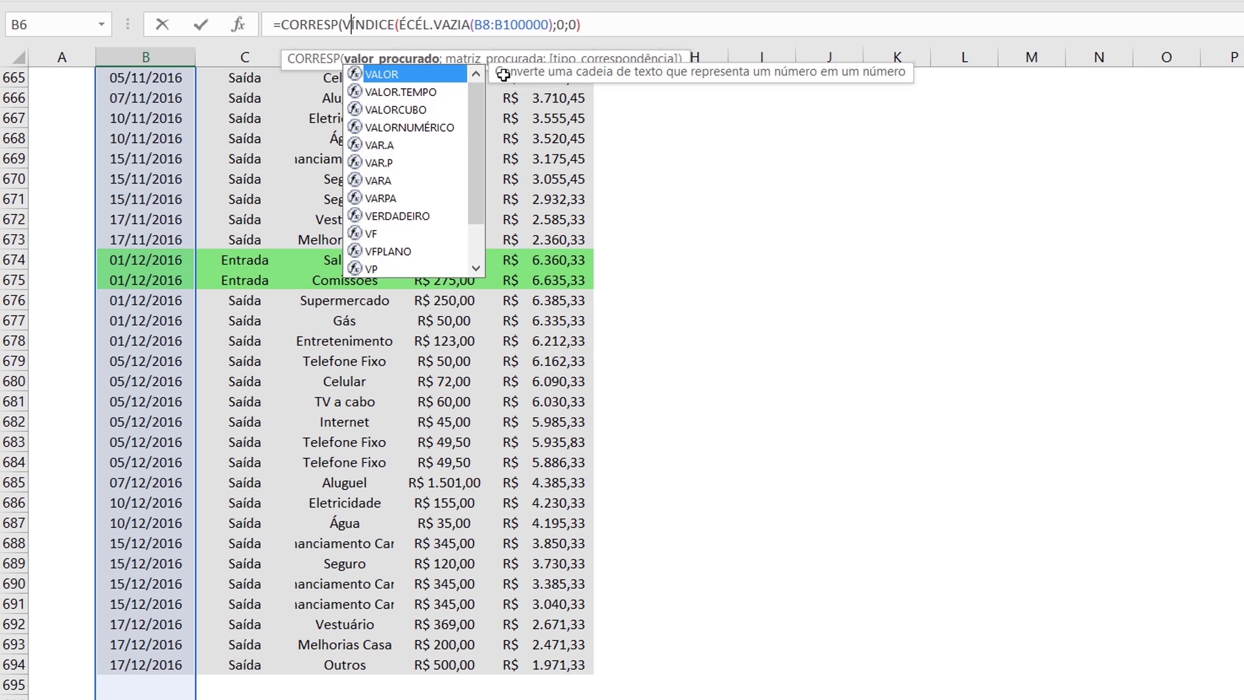
type("O")
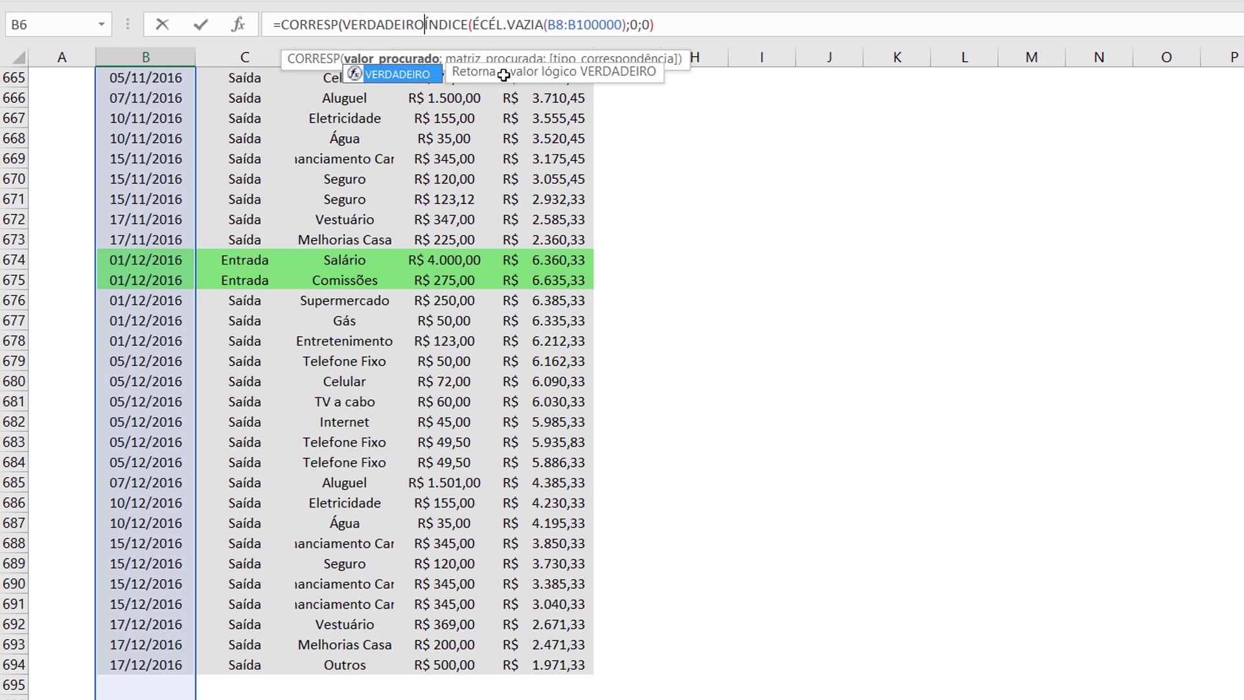
type(";")
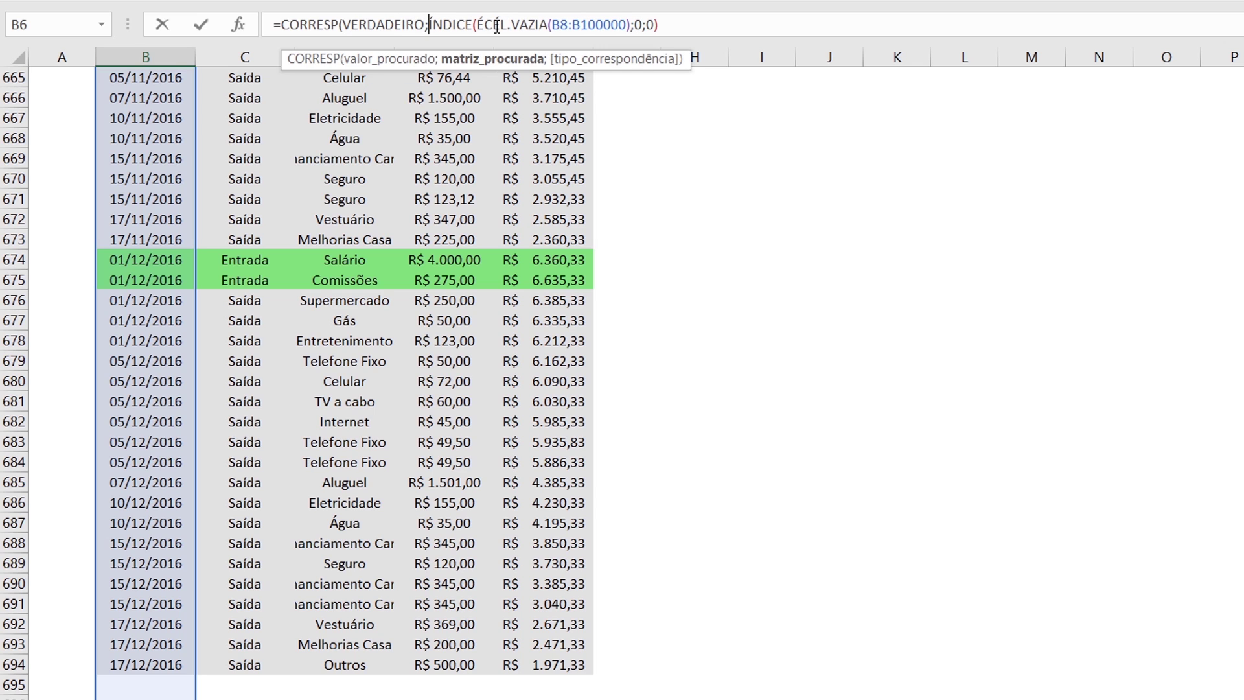
left_click_drag(429, 25, 626, 25)
left_click(317, 24)
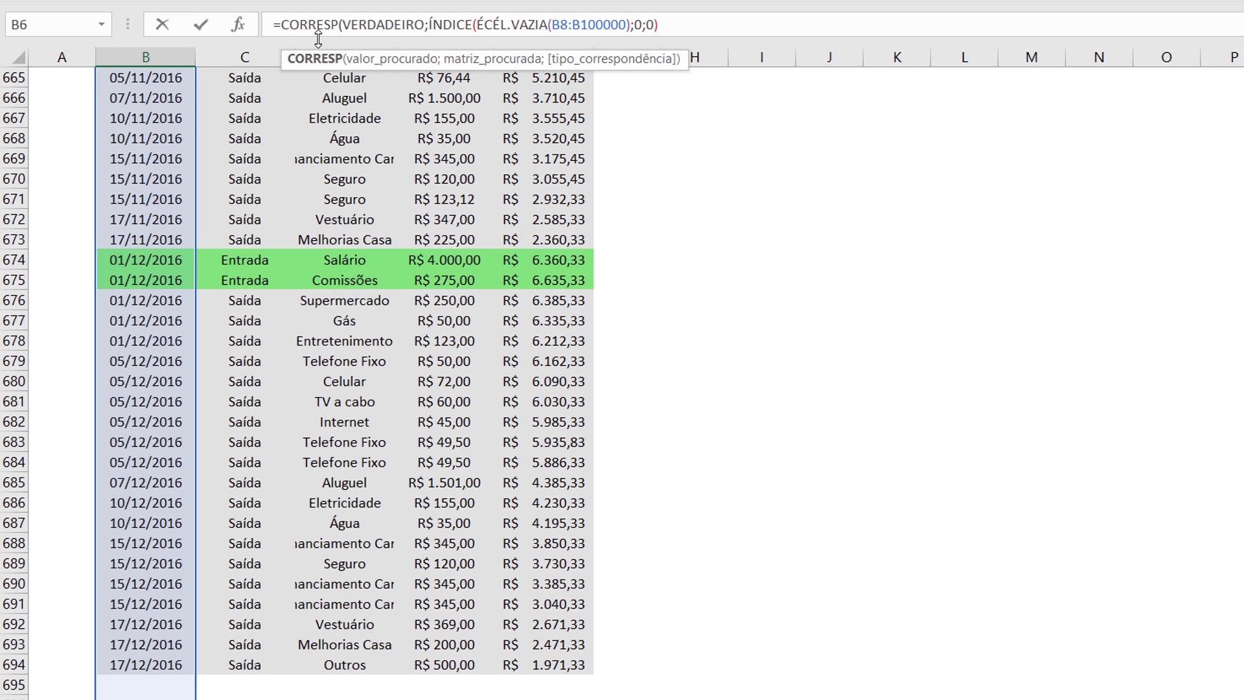
left_click(387, 24)
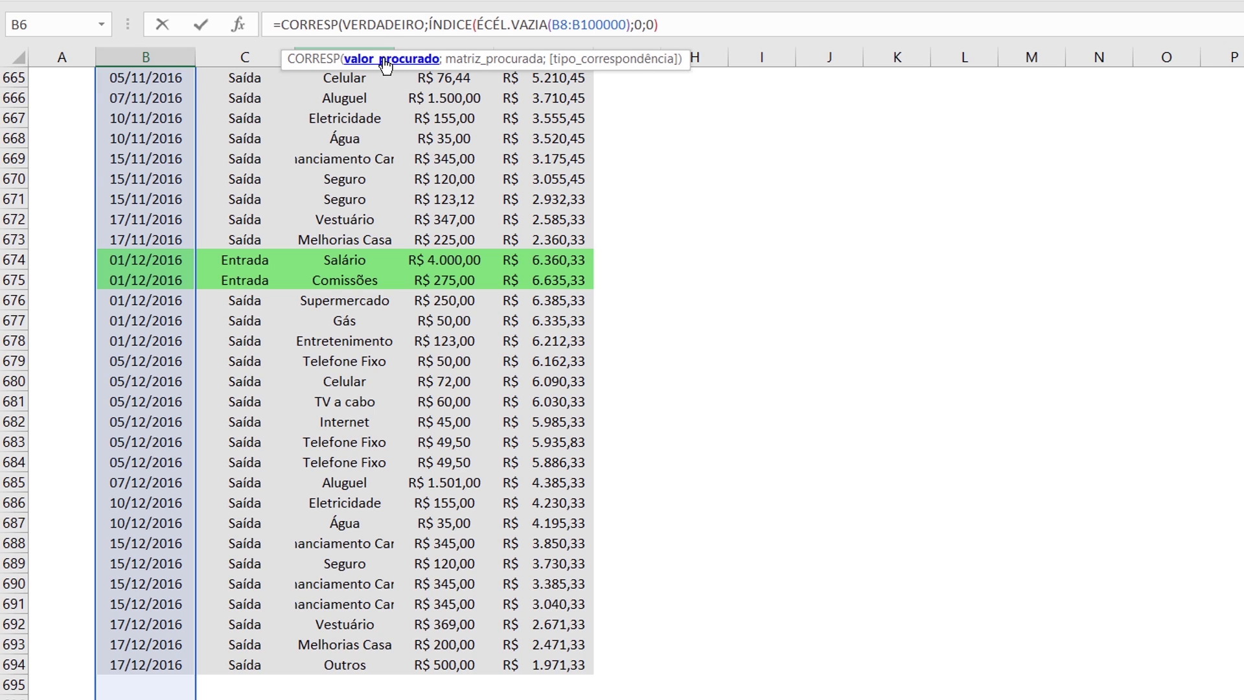
left_click(444, 25)
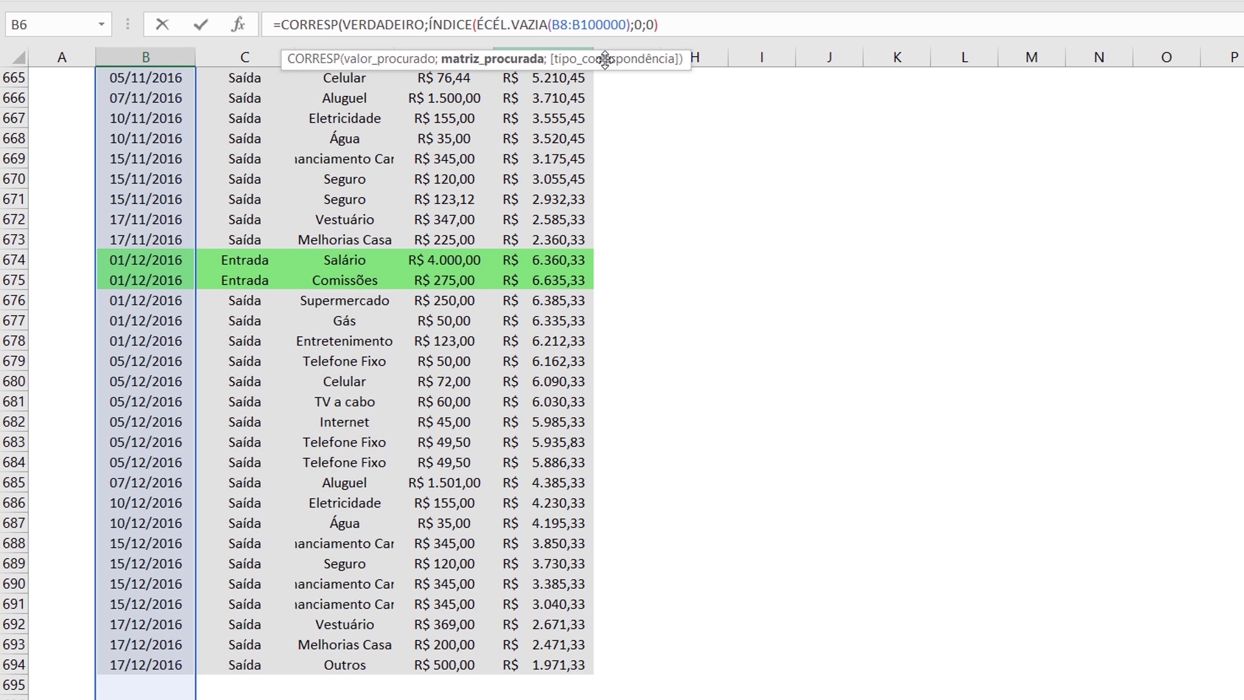
Finish the CORRESP formula with match type 0 for an exact match, enter it, and select B6
type(";")
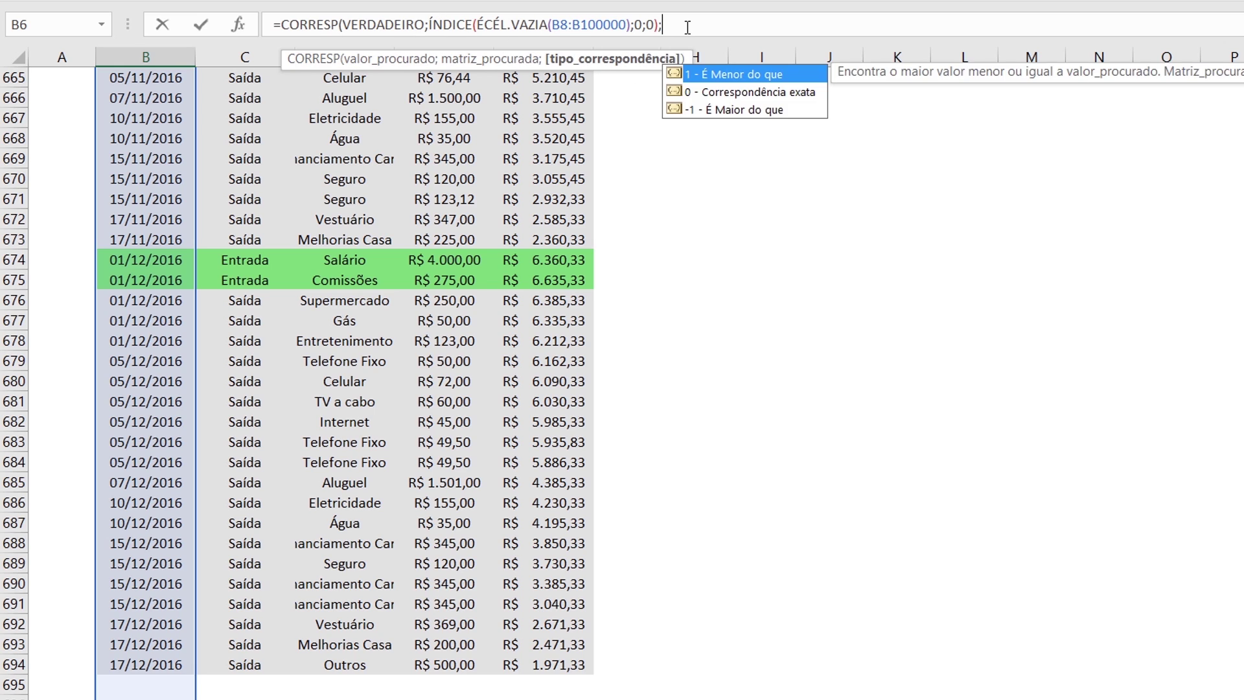
left_click(763, 89)
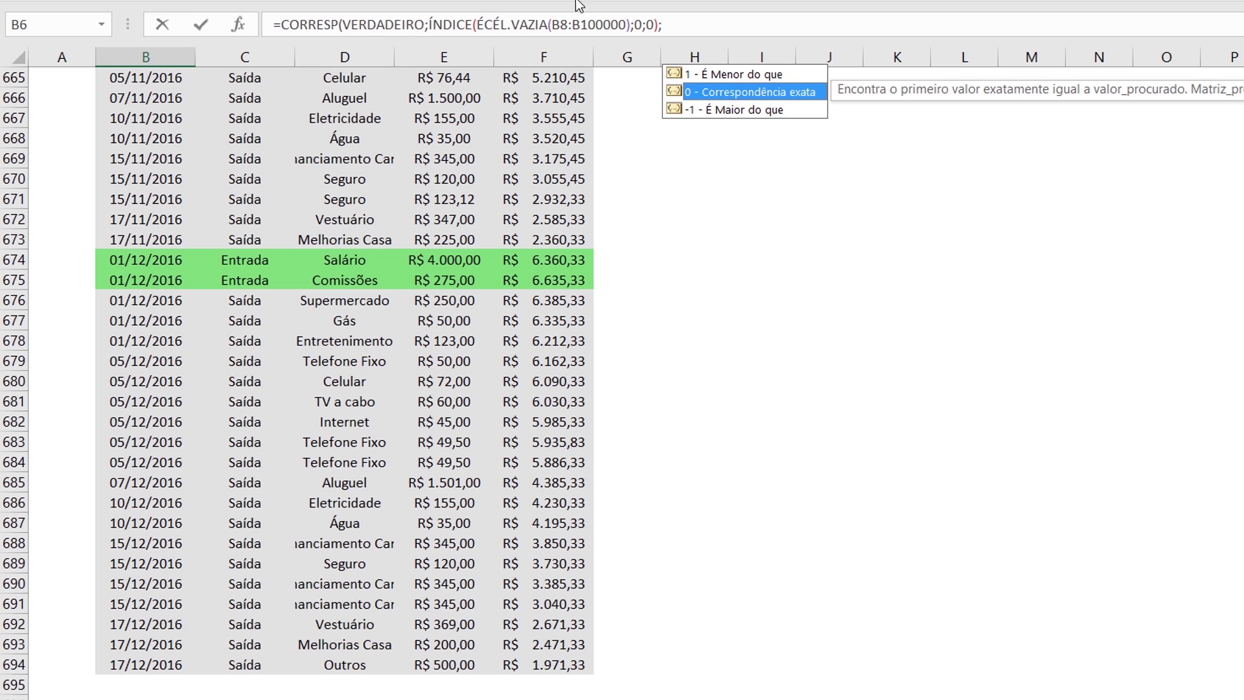
left_click_drag(576, 25, 626, 25)
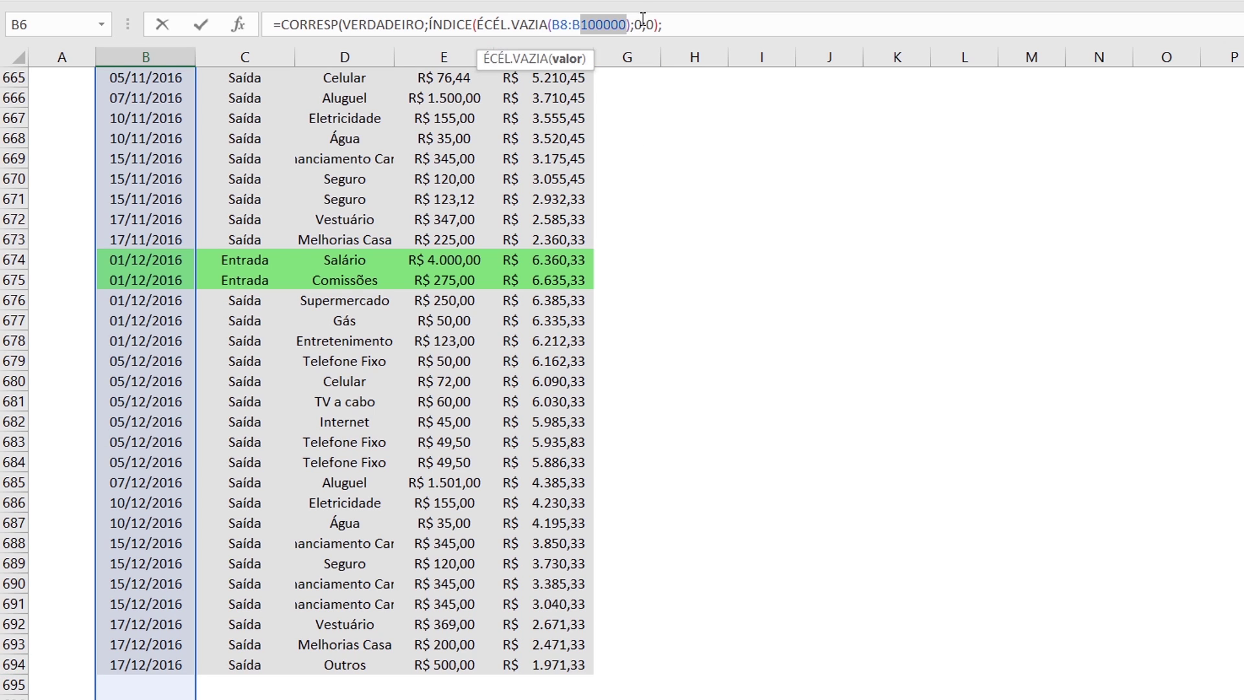
left_click(667, 24)
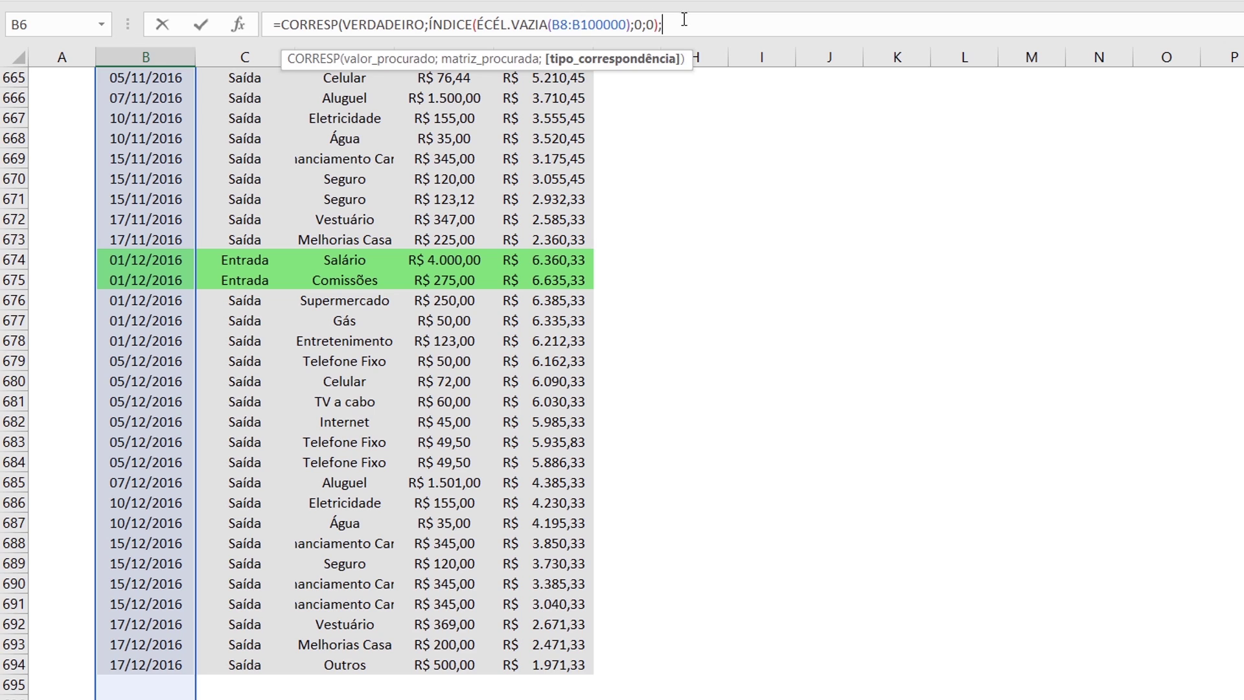
type("0")
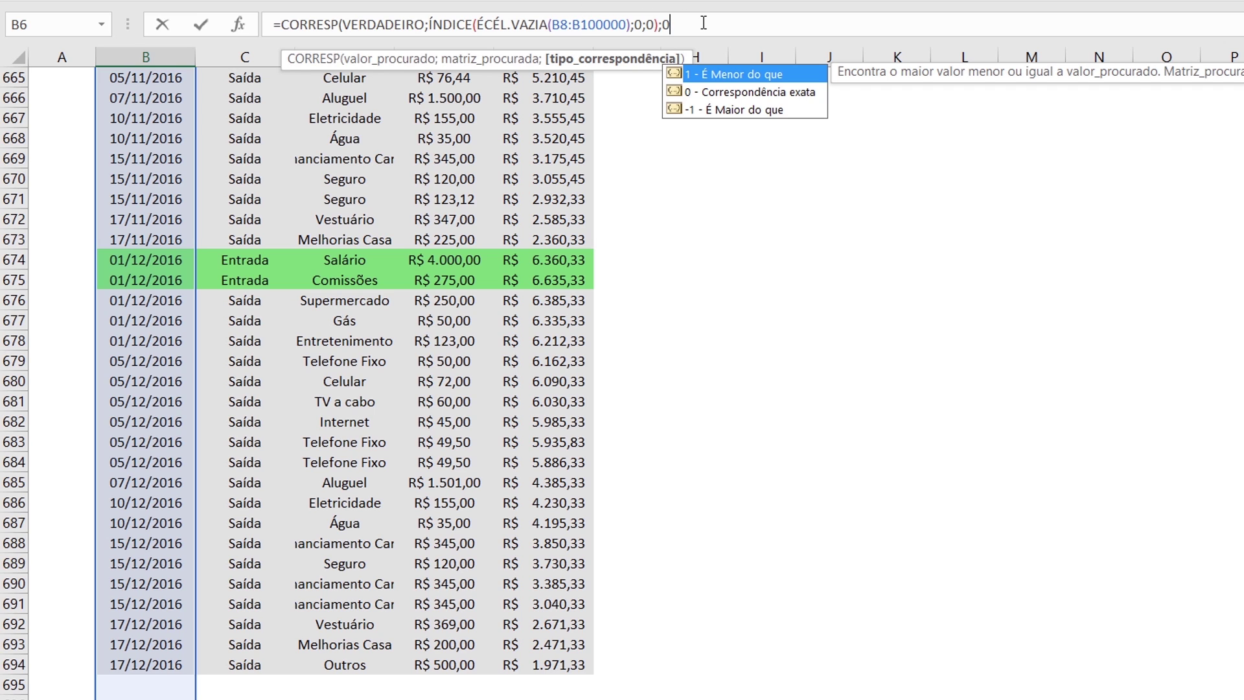
type(")")
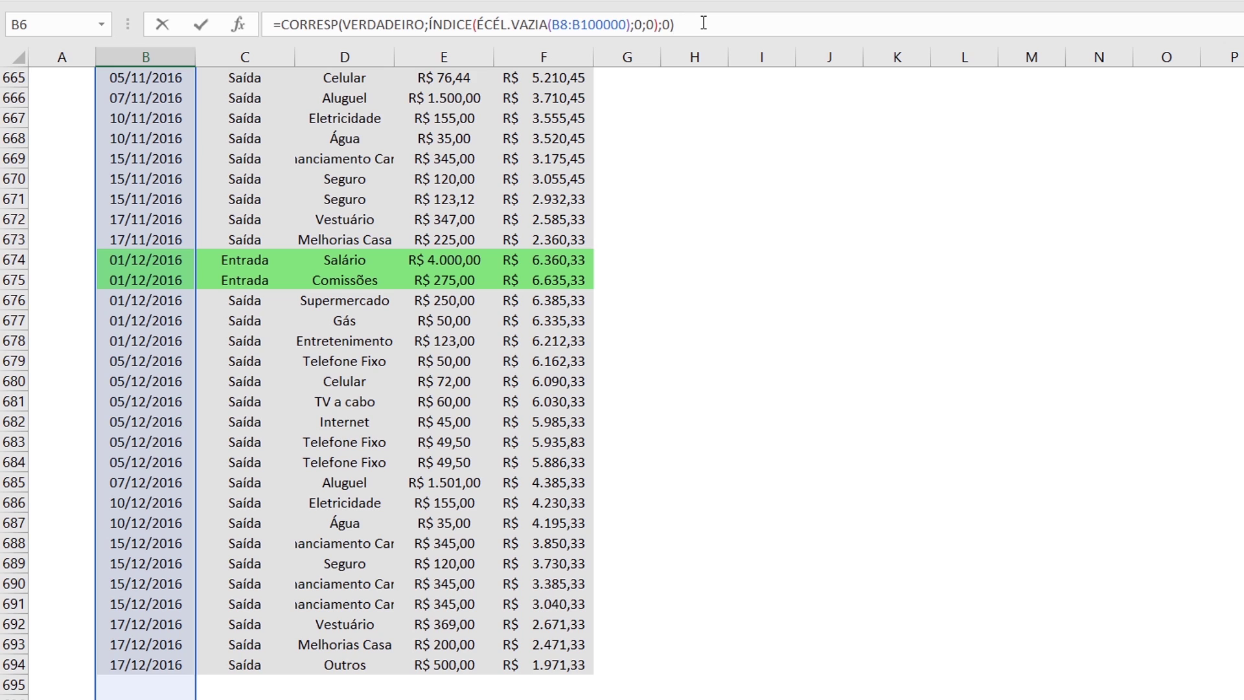
key("Return")
scroll(160, 197, "up", 2)
left_click(153, 183)
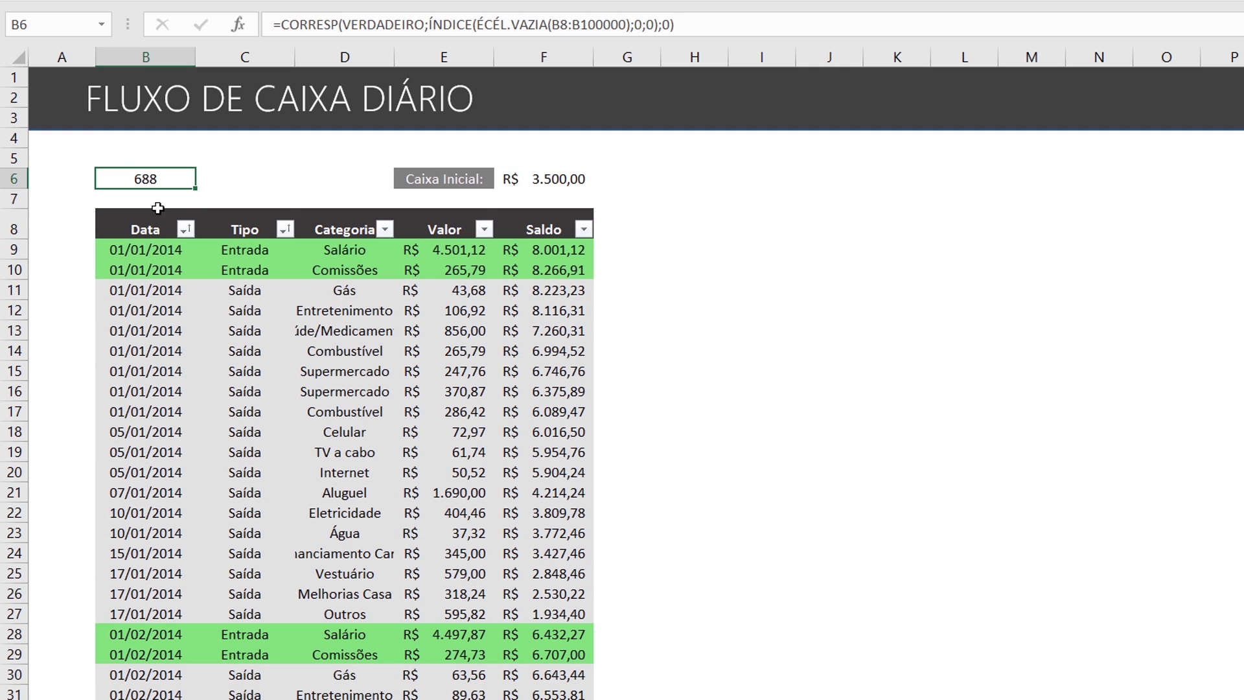
Compare the row number in B6 with the last filled row and first empty row at the end of the Data column
left_click(155, 310)
key("ctrl+Down")
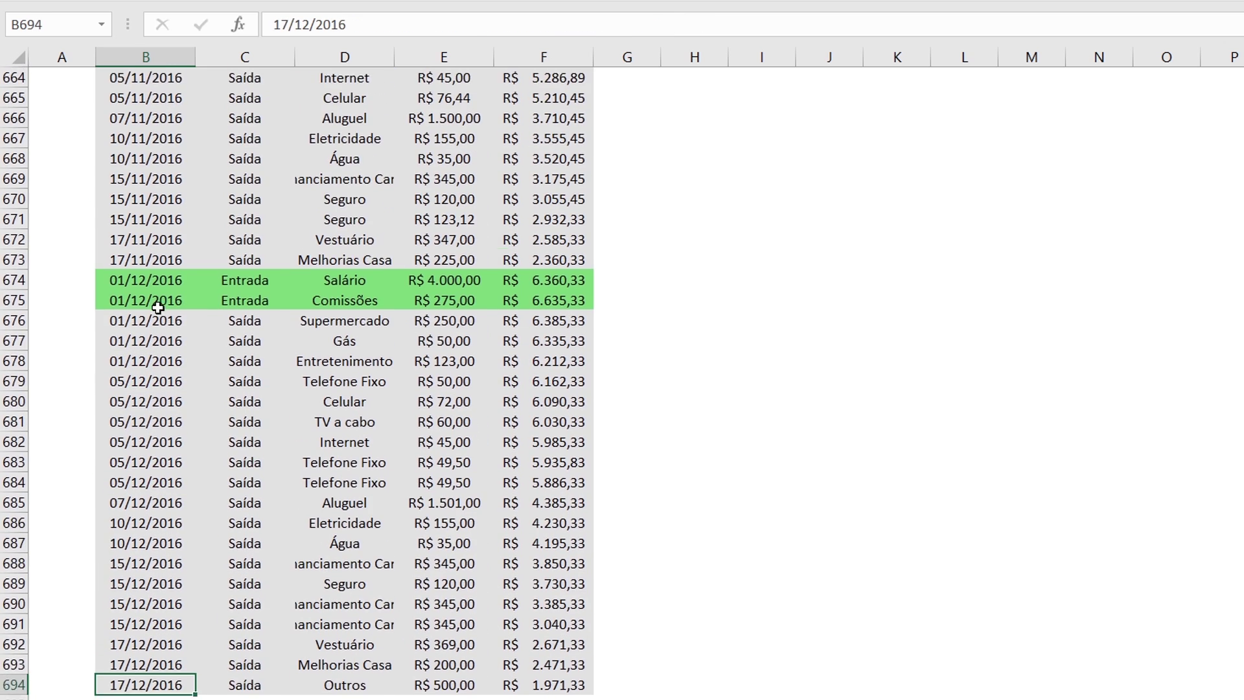
key("Down")
key("Down")
left_click(147, 526)
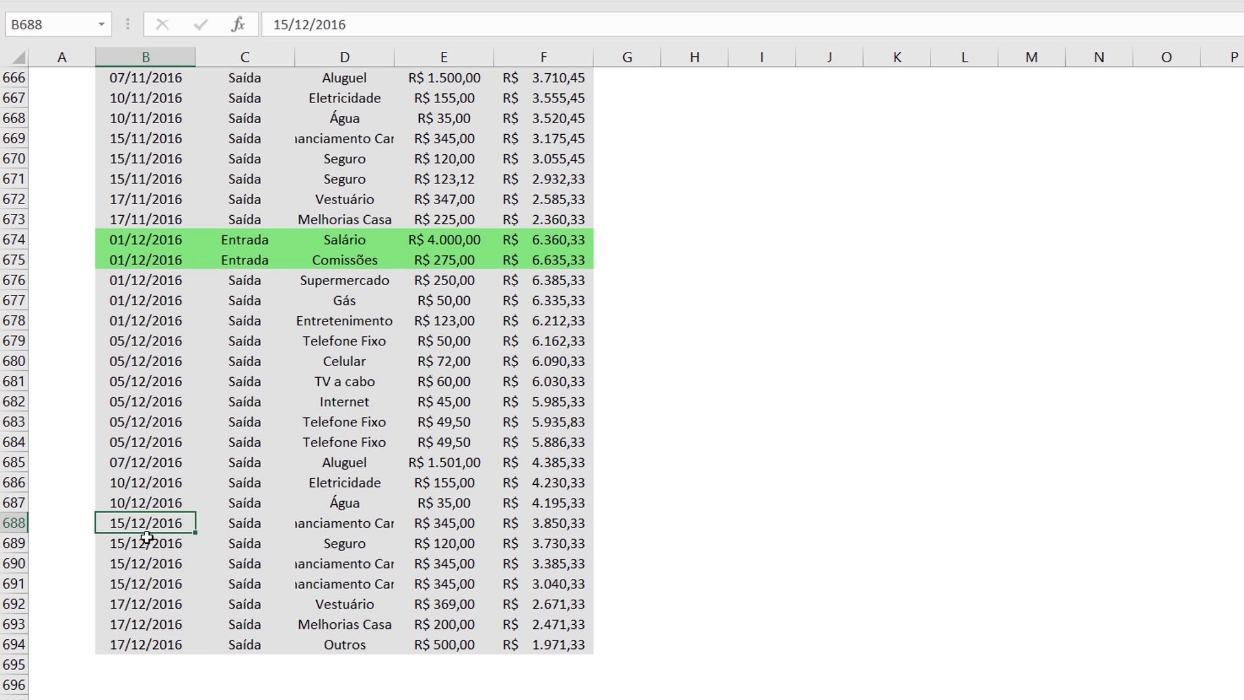
left_click(125, 660)
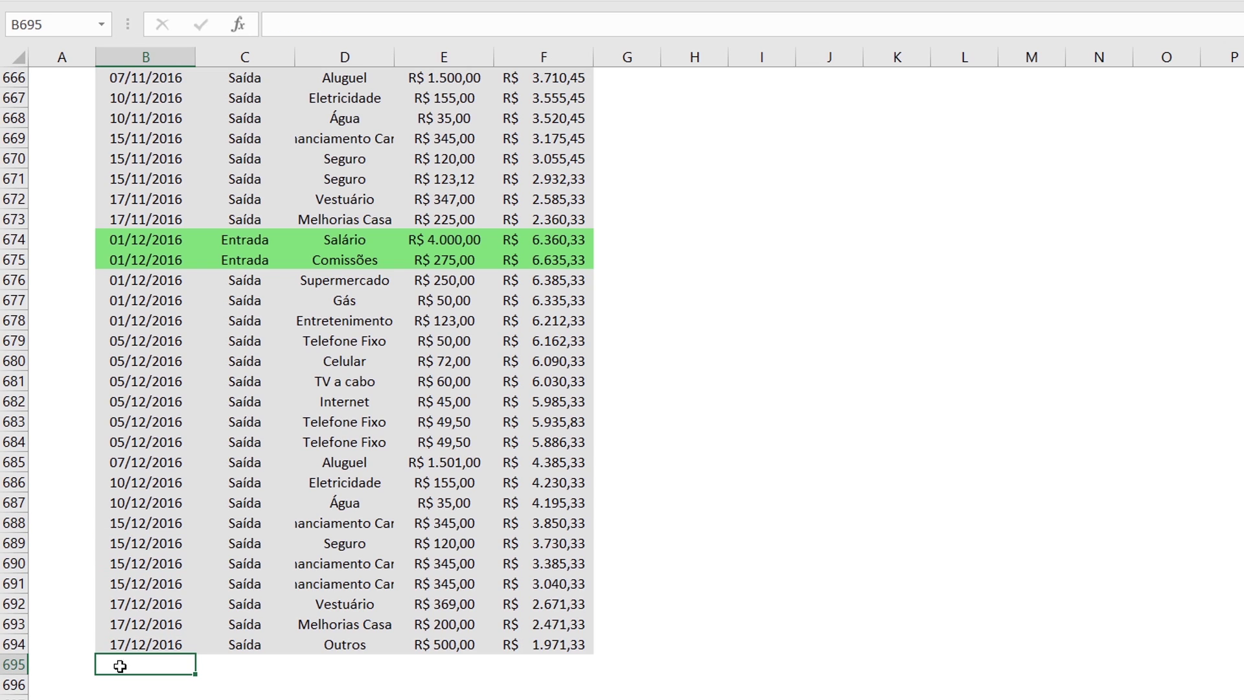
left_click_drag(156, 526, 140, 642)
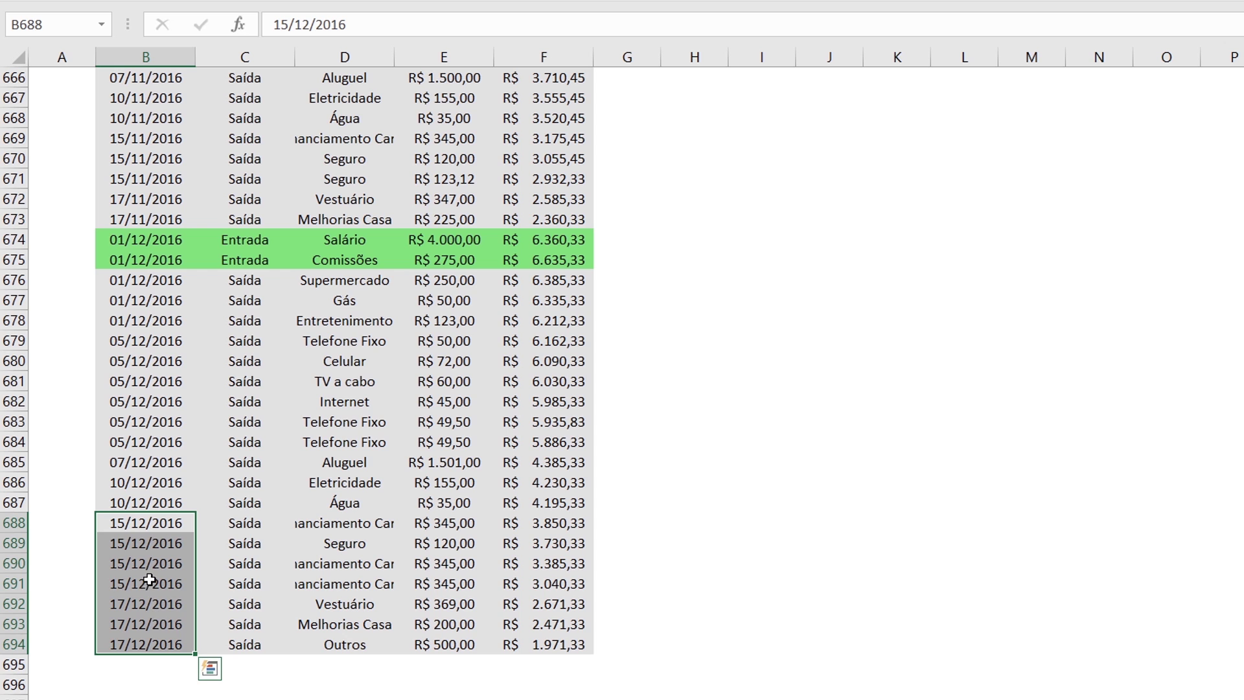
left_click(154, 500)
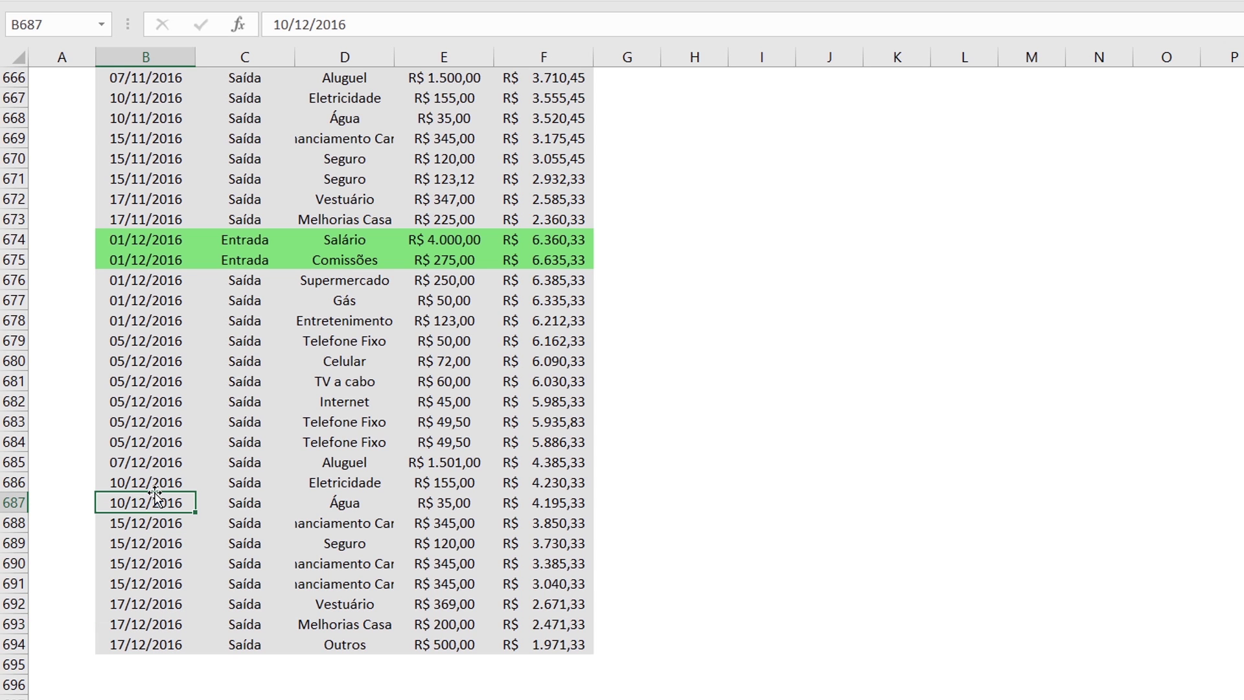
key("ctrl+Up")
Add +8 to the end of the CORRESP formula in B6 to offset the position for the range's starting row
left_click(141, 178)
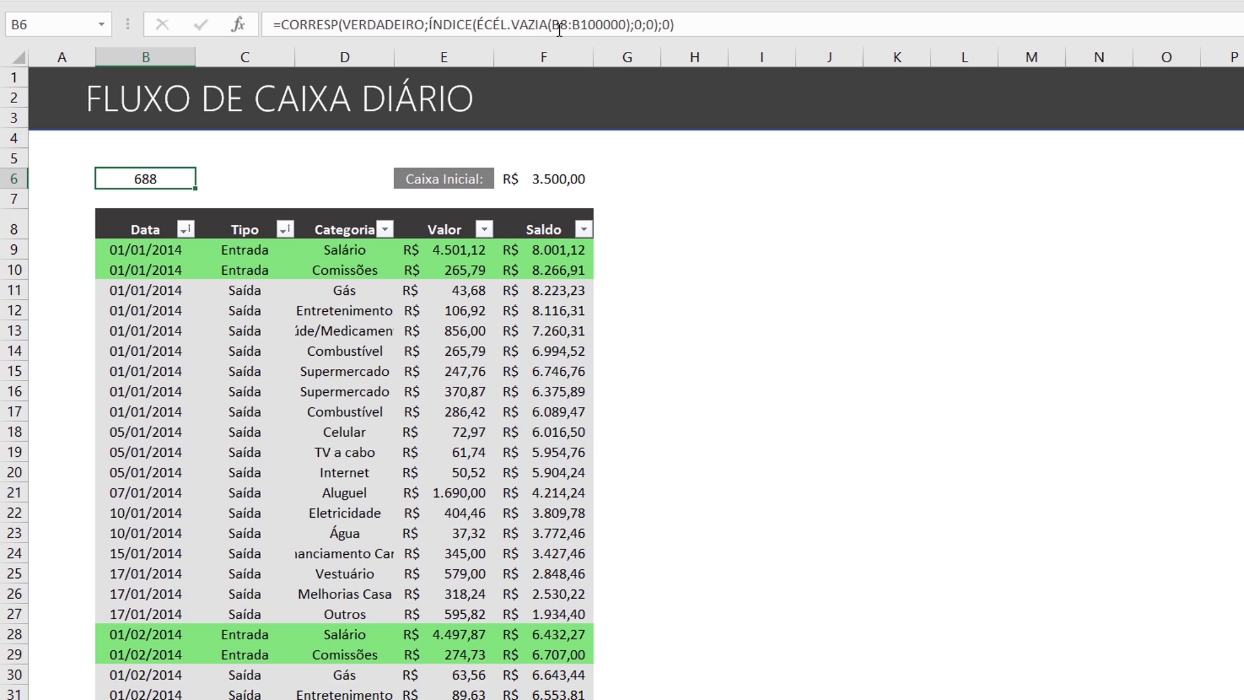
left_click_drag(569, 23, 556, 22)
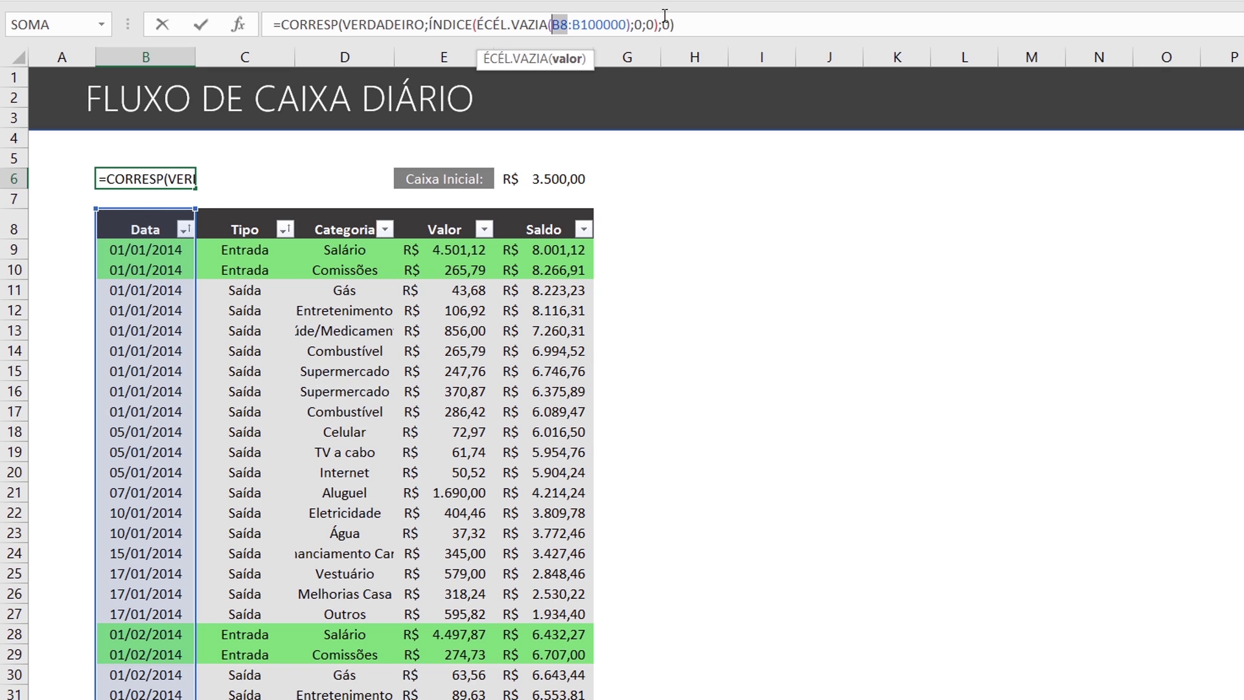
left_click(682, 25)
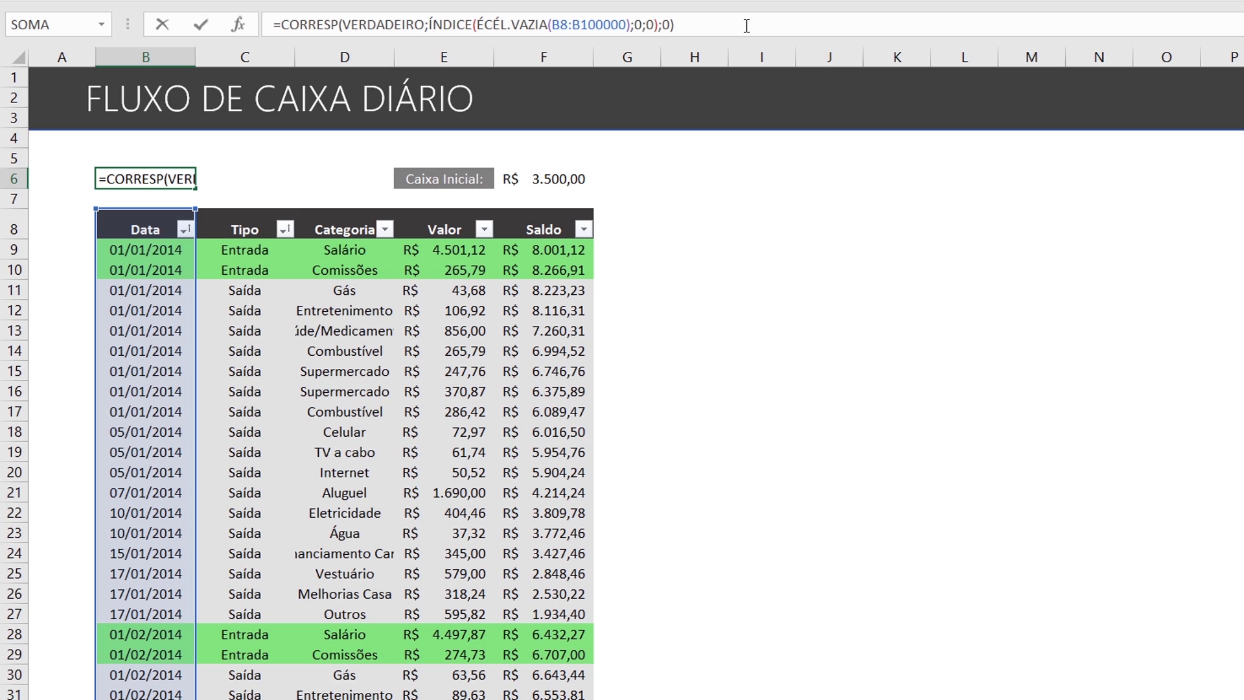
type("+")
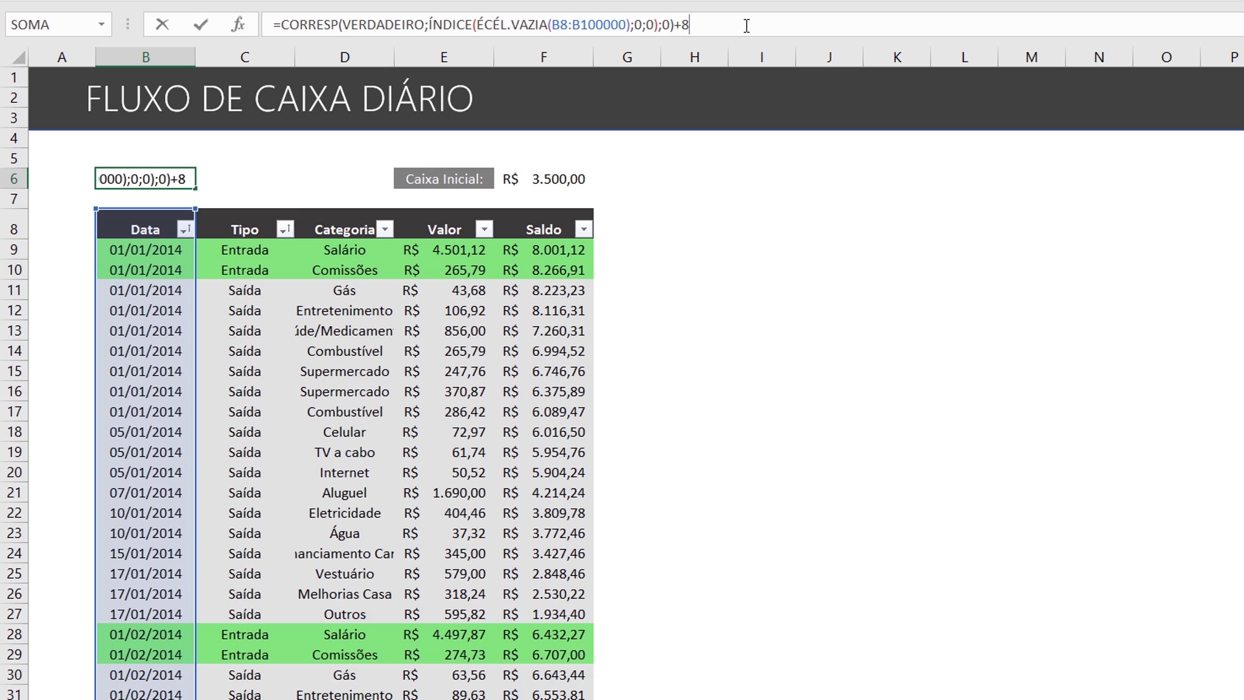
type("8")
key("Return")
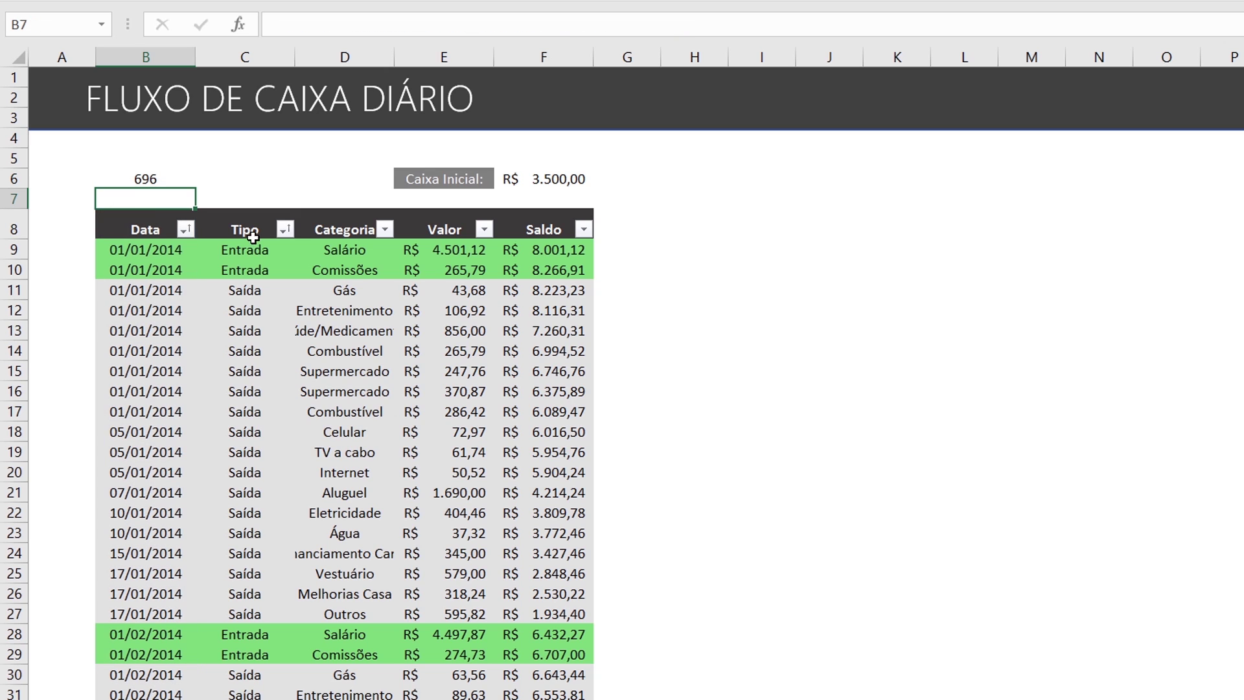
Check B6's adjusted row number against the first empty row below the Data column's last entry
left_click(157, 180)
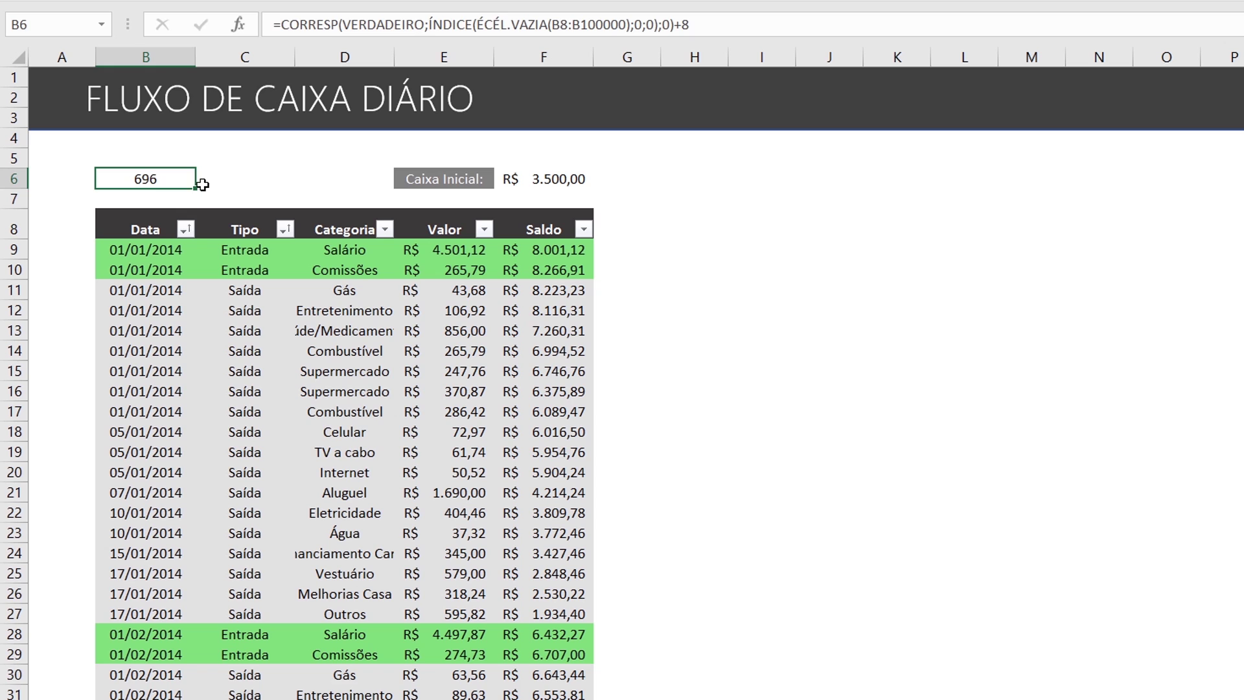
key("Down")
key("Down")
key("ctrl+Down")
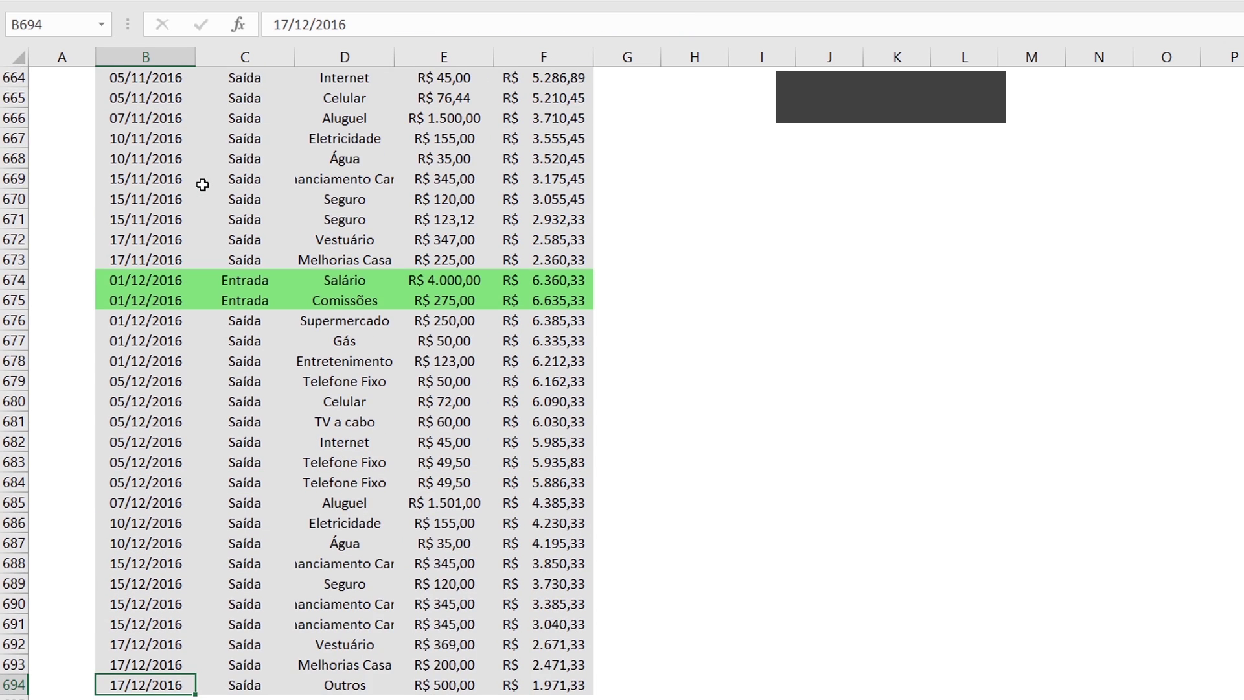
key("Down")
key("ctrl+Up")
key("ctrl+Up")
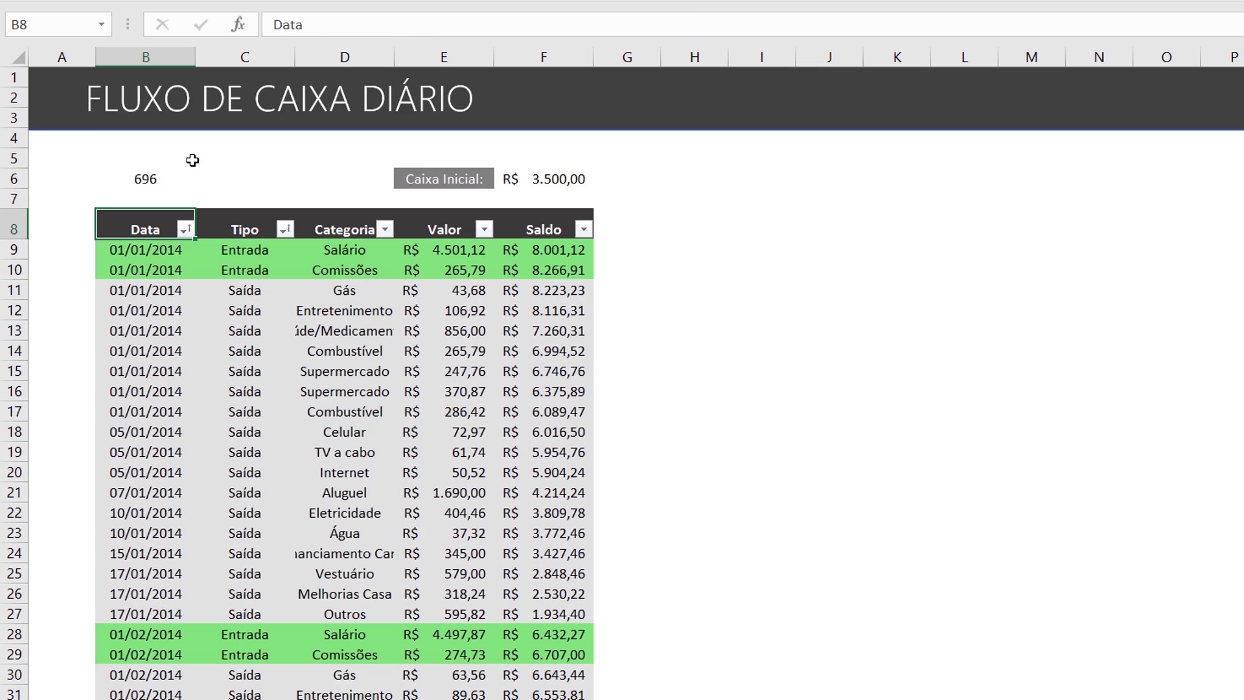
Change the offset at the end of the B6 formula to +7
left_click(147, 179)
left_click(715, 32)
key("BackSpace")
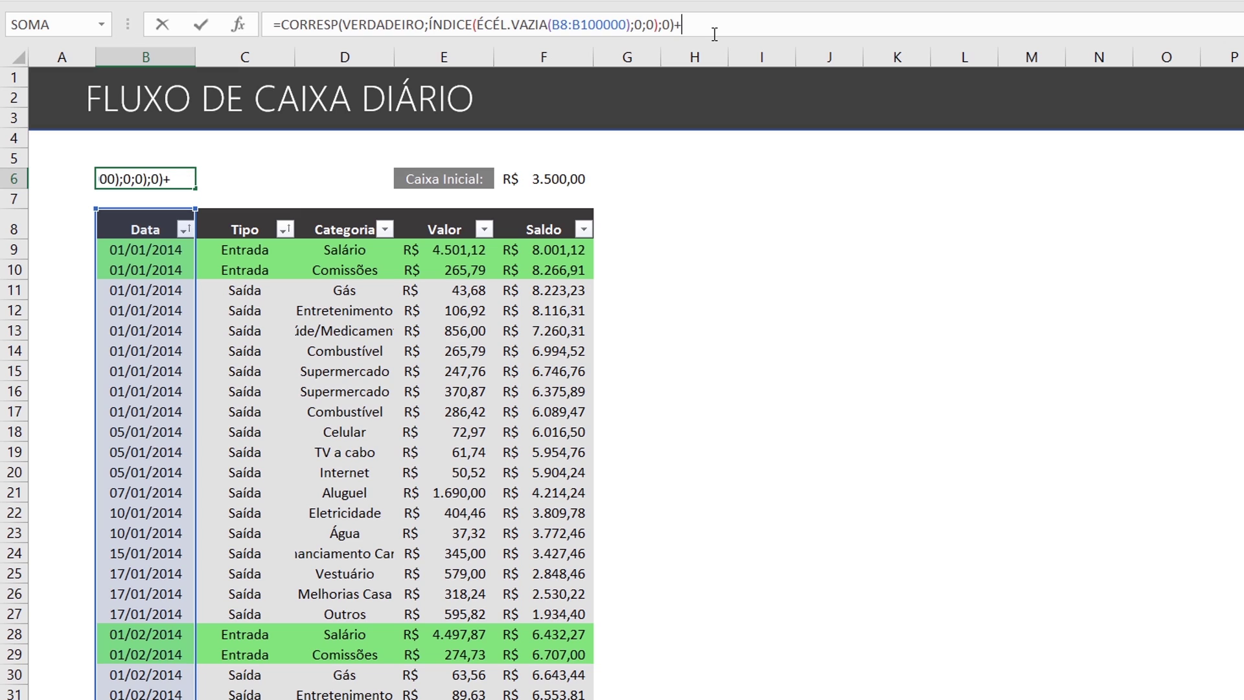
type("7")
key("Return")
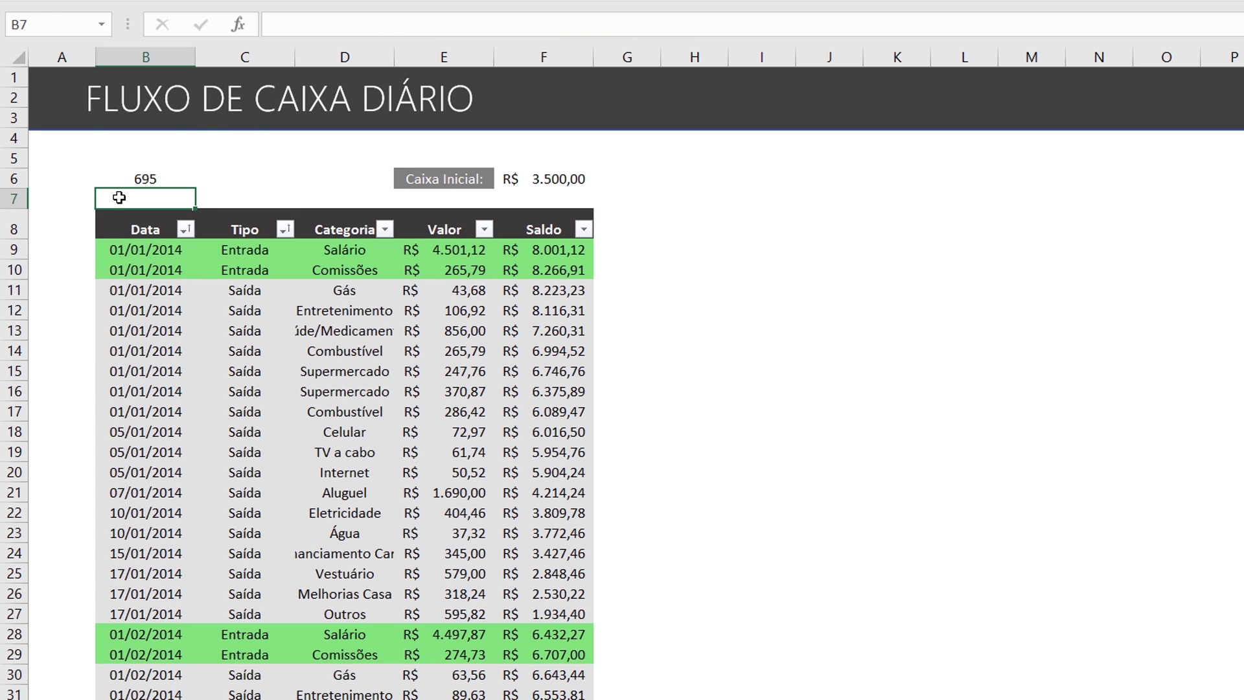
Review the seven rows above the table and header row 8 to verify the formula's offset
left_click_drag(112, 198, 148, 70)
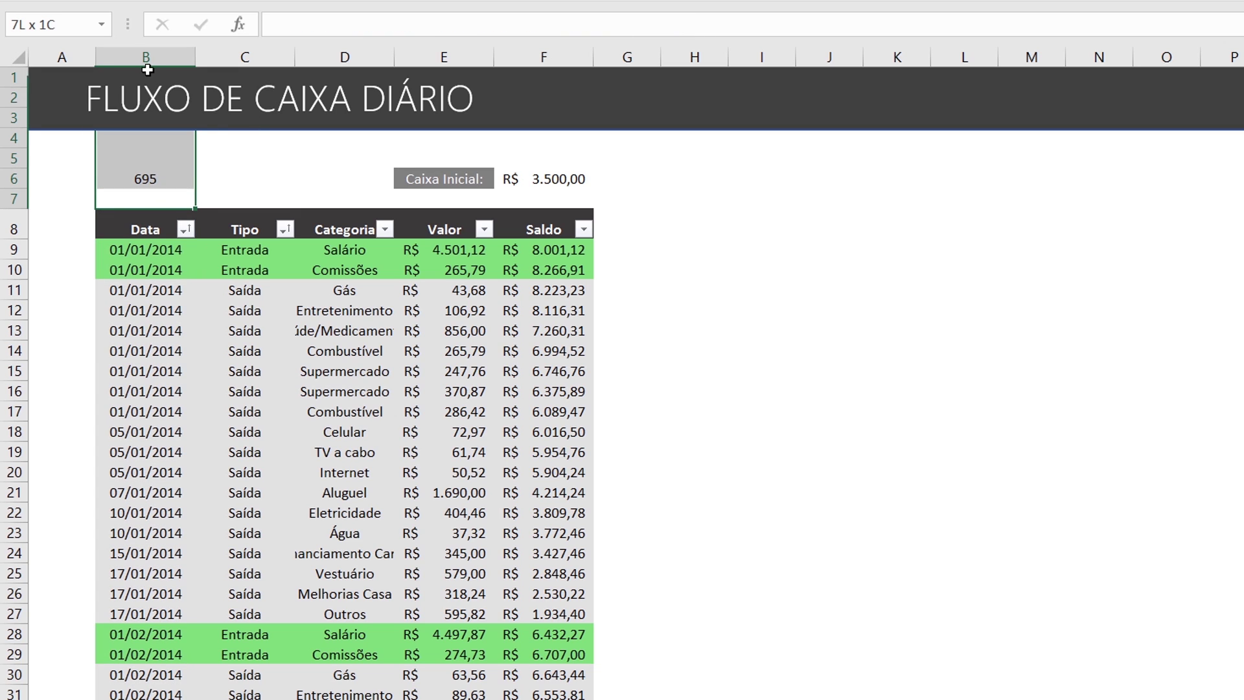
left_click(14, 76)
left_click(16, 199)
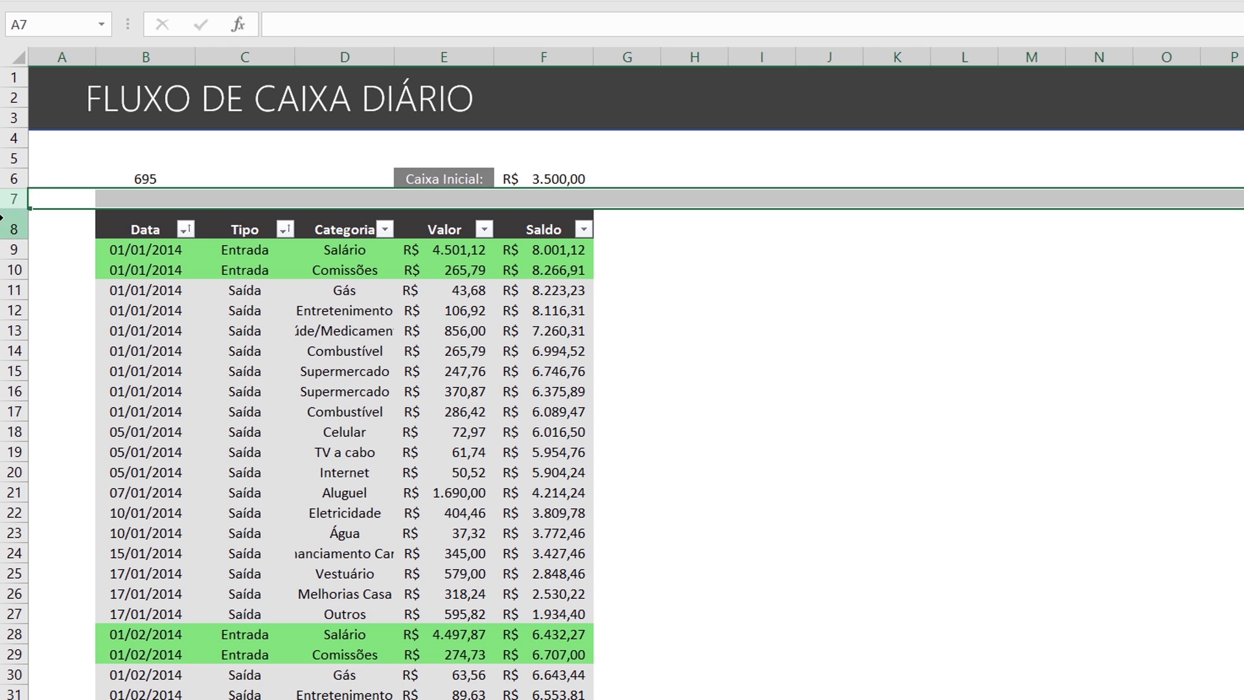
left_click(15, 228)
Enter a test value of 1 in B695 below the last date, and check how the row number in B6 responds
left_click(157, 235)
key("ctrl+Down")
key("Down")
type("1")
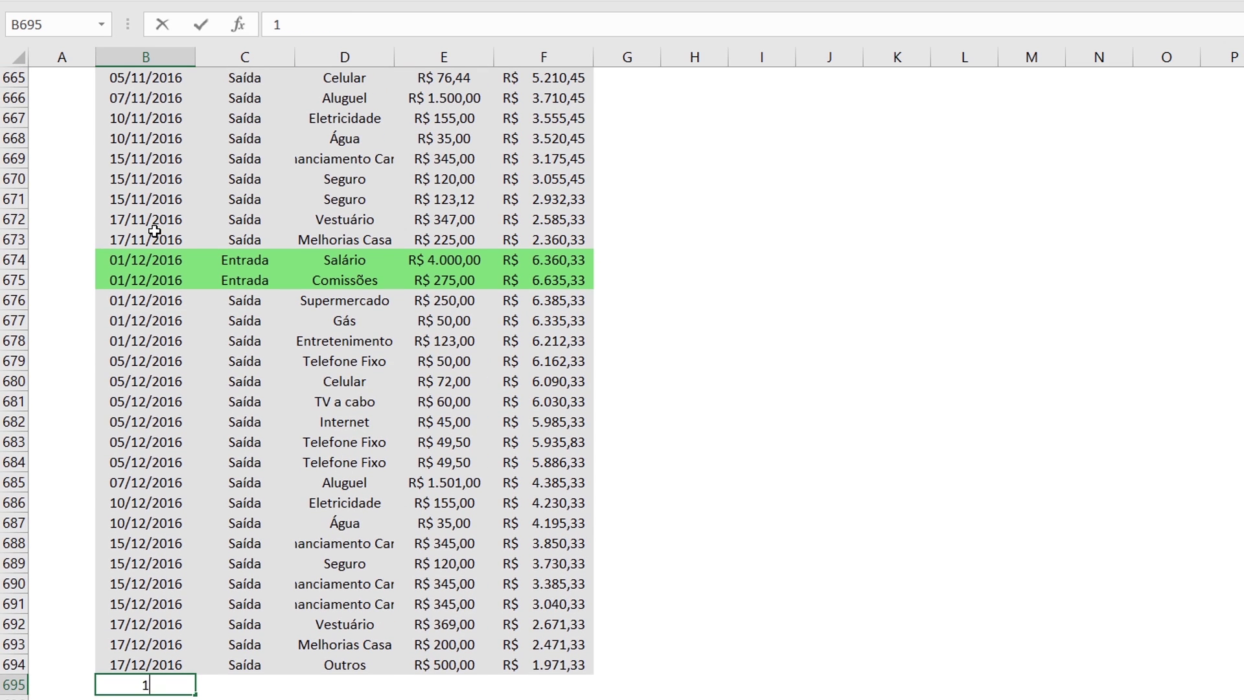
key("Up")
key("Down")
key("Up")
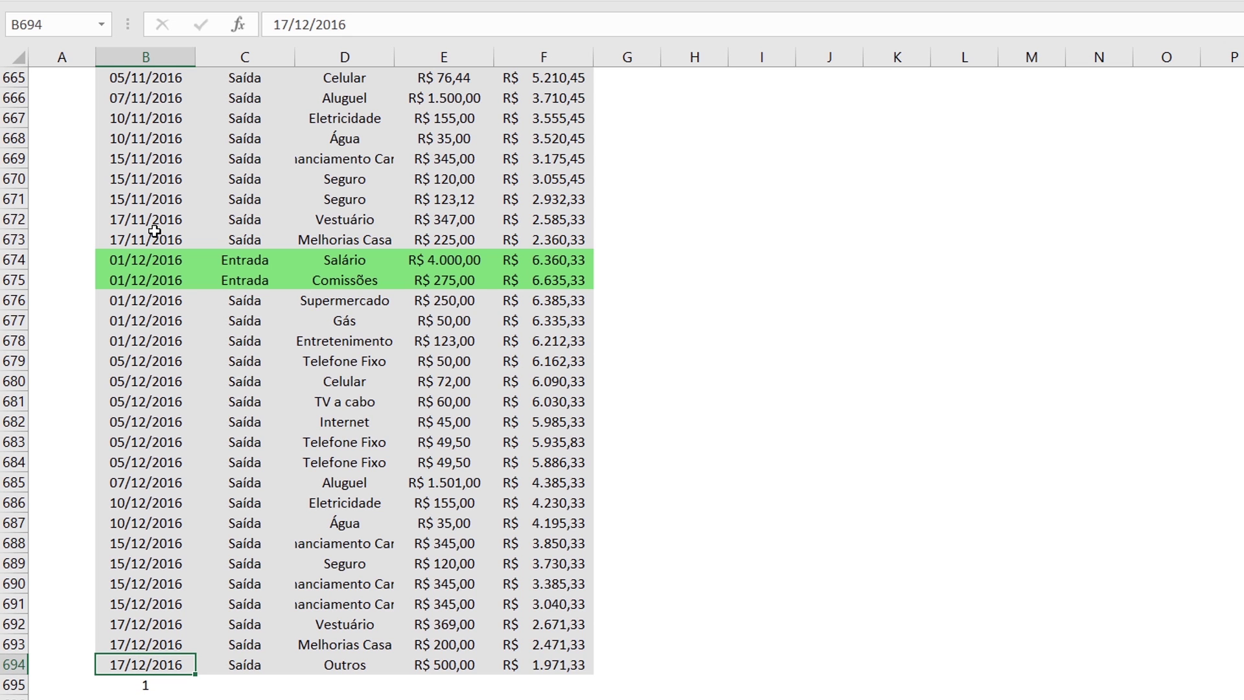
key("ctrl+Up")
key("ctrl+Up")
key("Up")
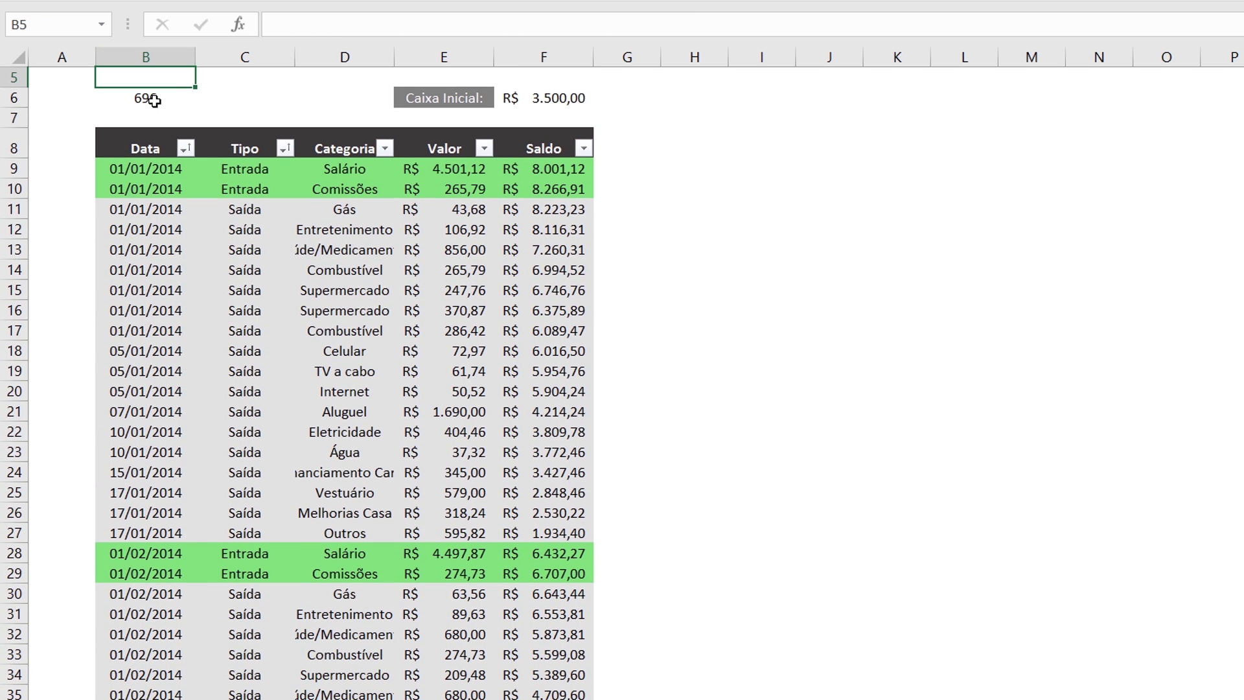
key("Down")
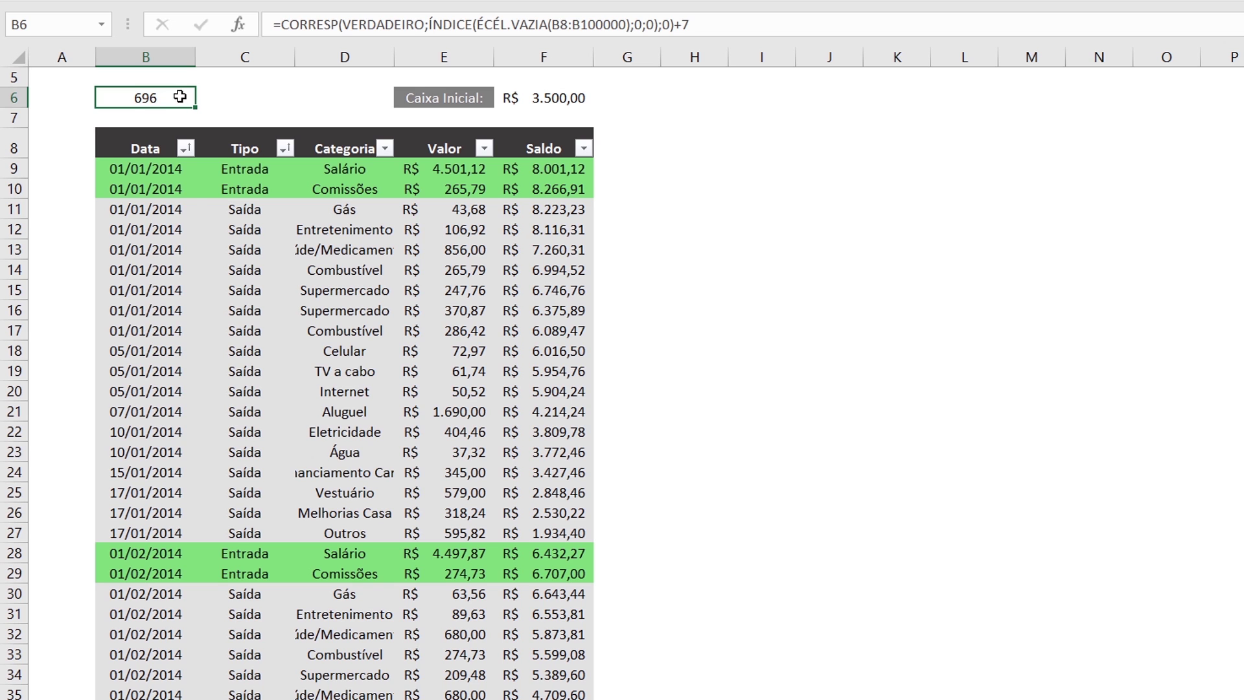
Enter another test value of 1 in B696 and recheck the row number in B6
left_click(164, 209)
key("ctrl+Down")
key("Down")
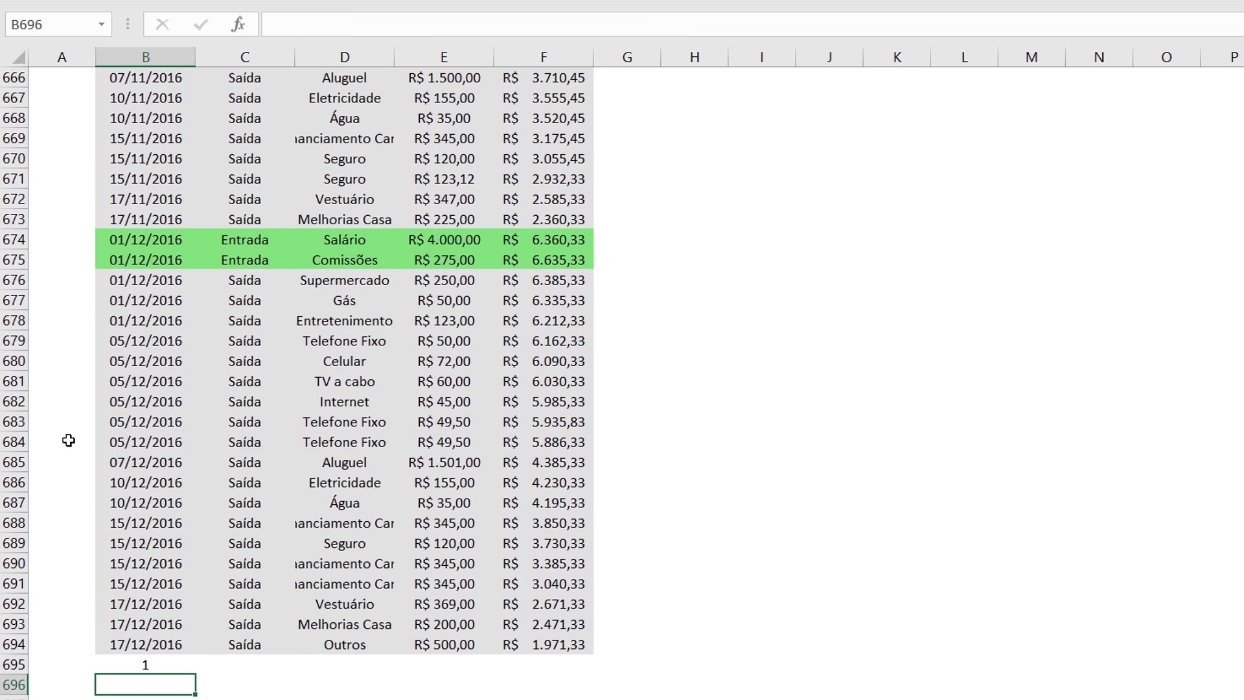
type("1")
scroll(181, 661, "down", 1)
left_click(158, 650)
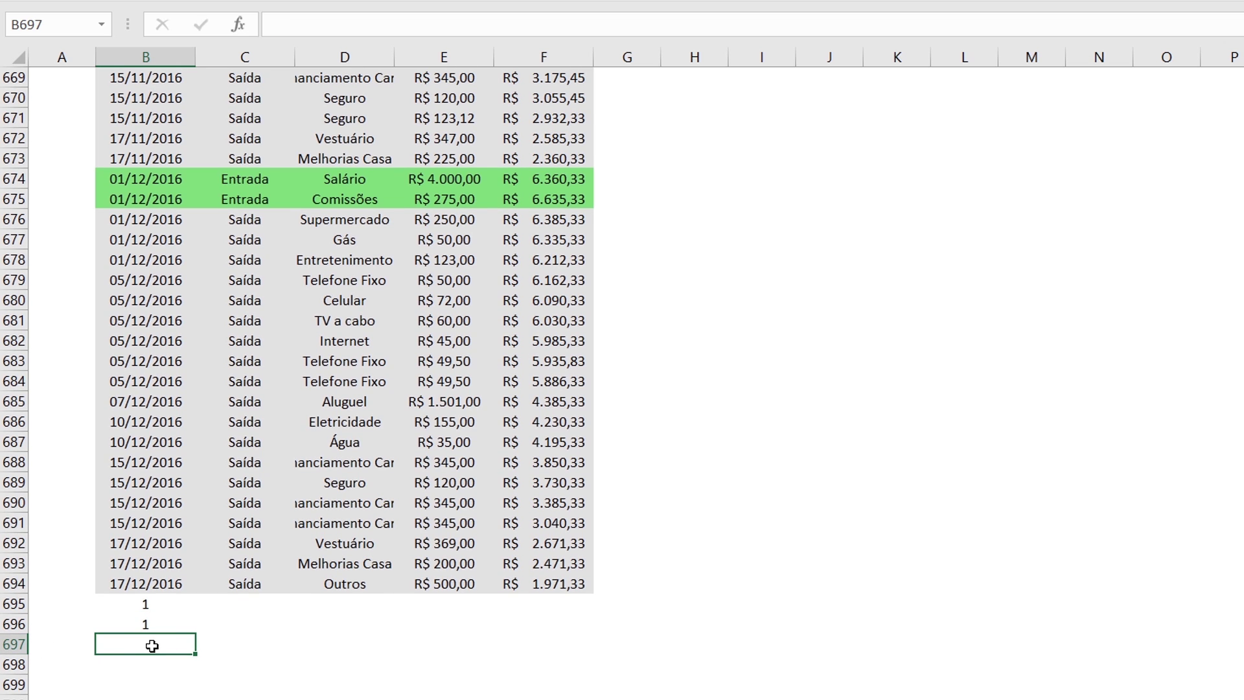
key("ctrl+Up")
key("ctrl+Up")
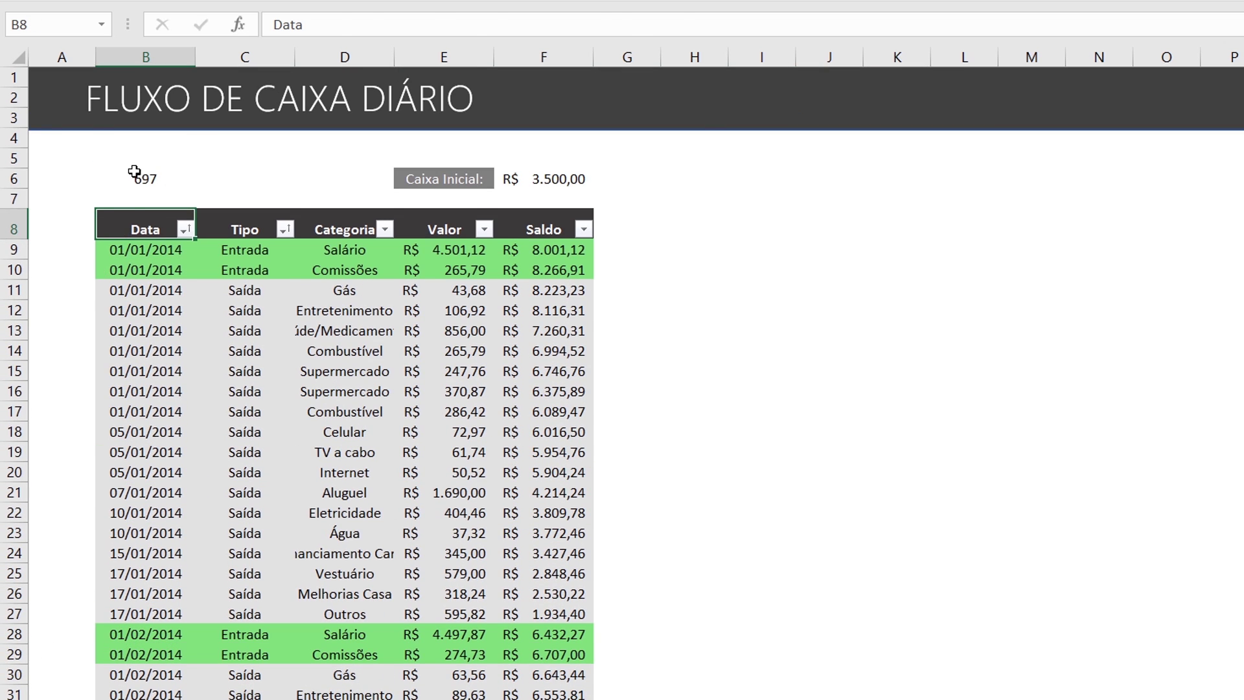
left_click(147, 180)
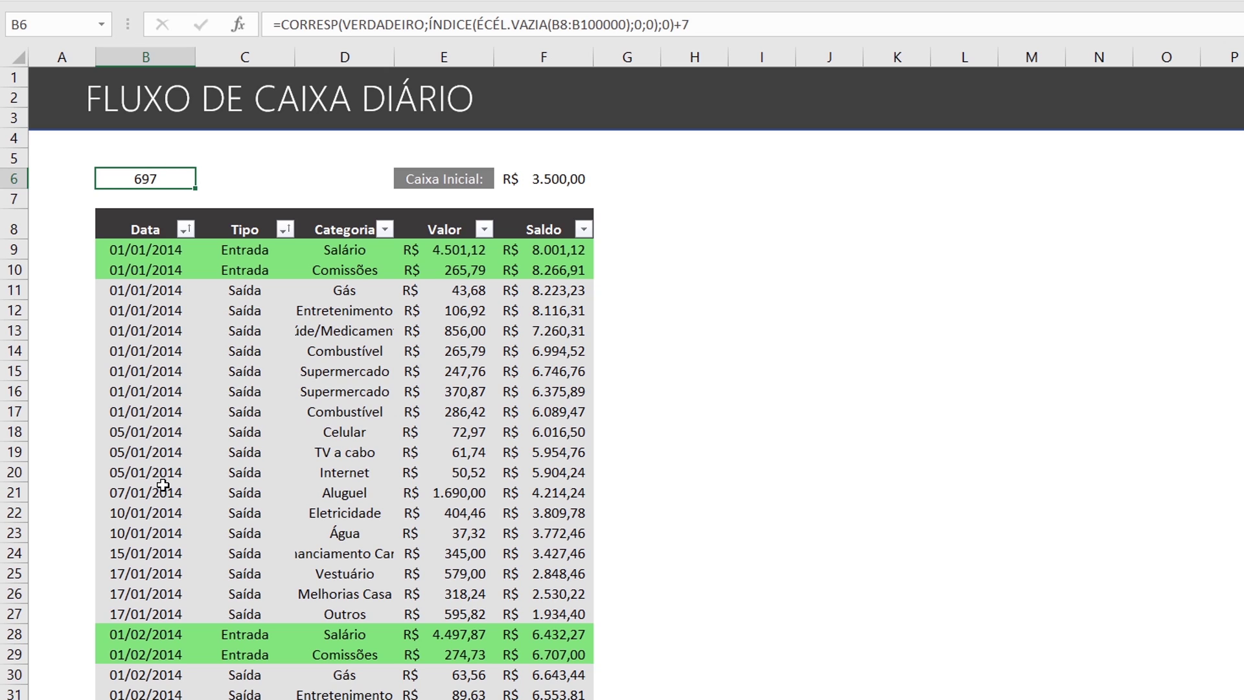
Insert the HIPERLINK function in front of CORRESP in the B6 formula
left_click(283, 24)
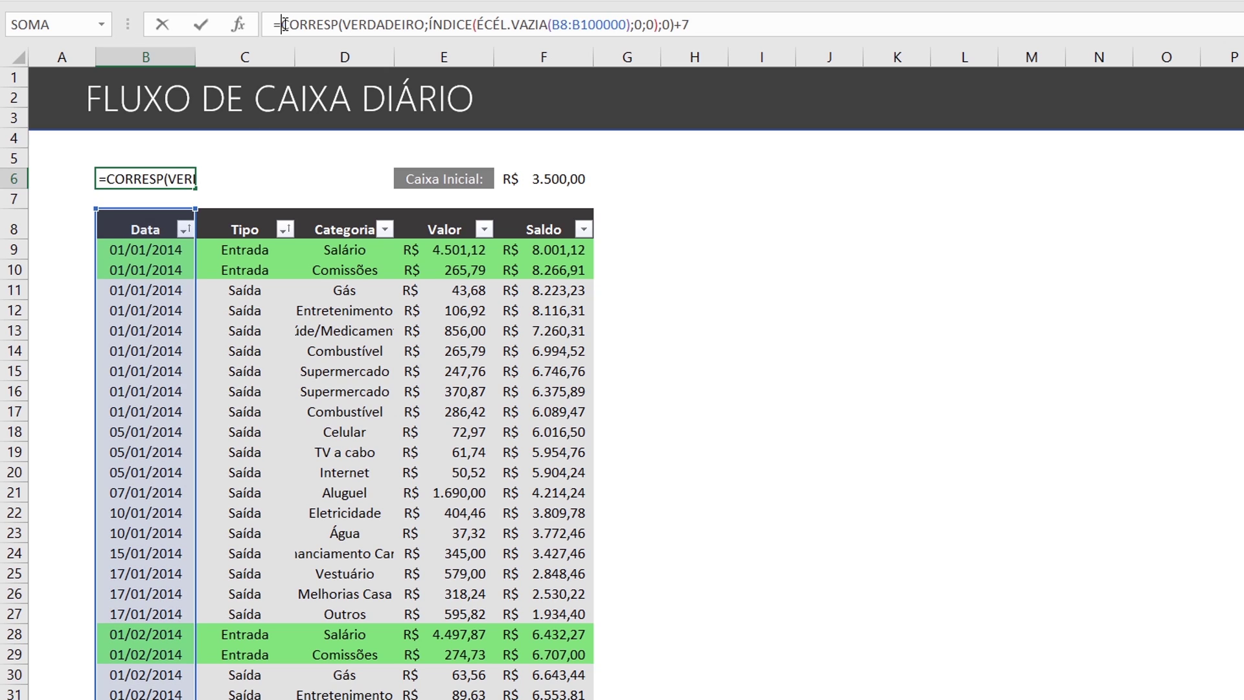
type("H")
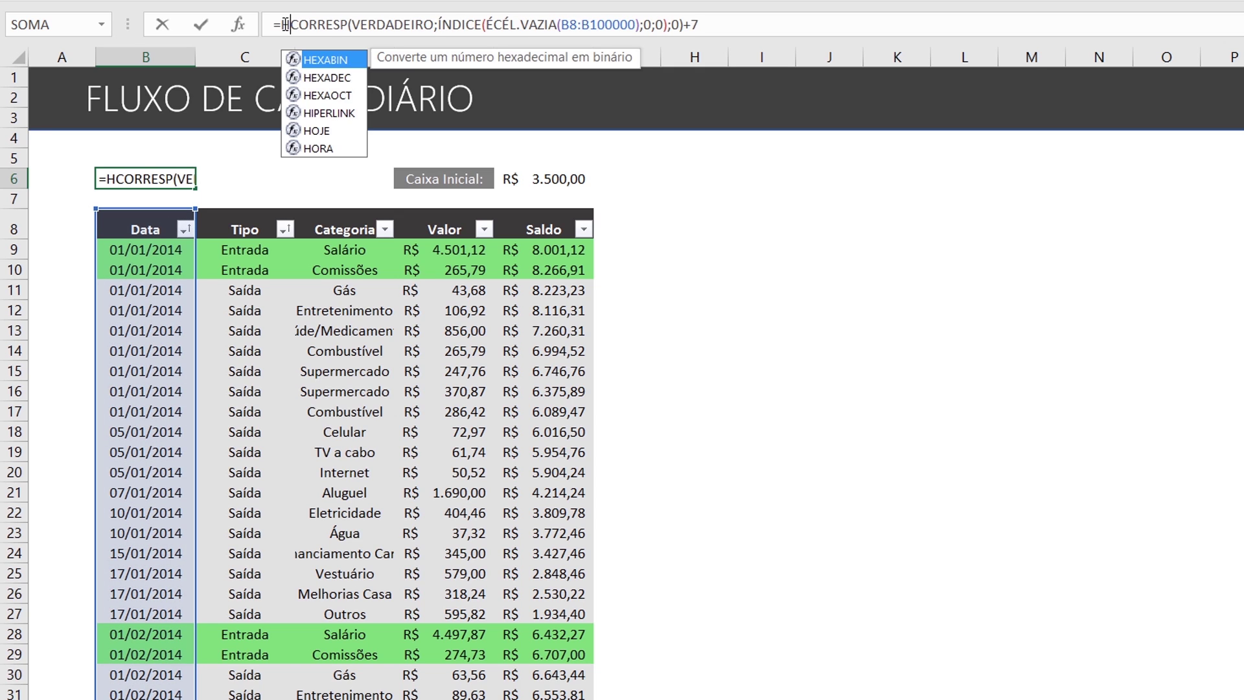
type("IPER")
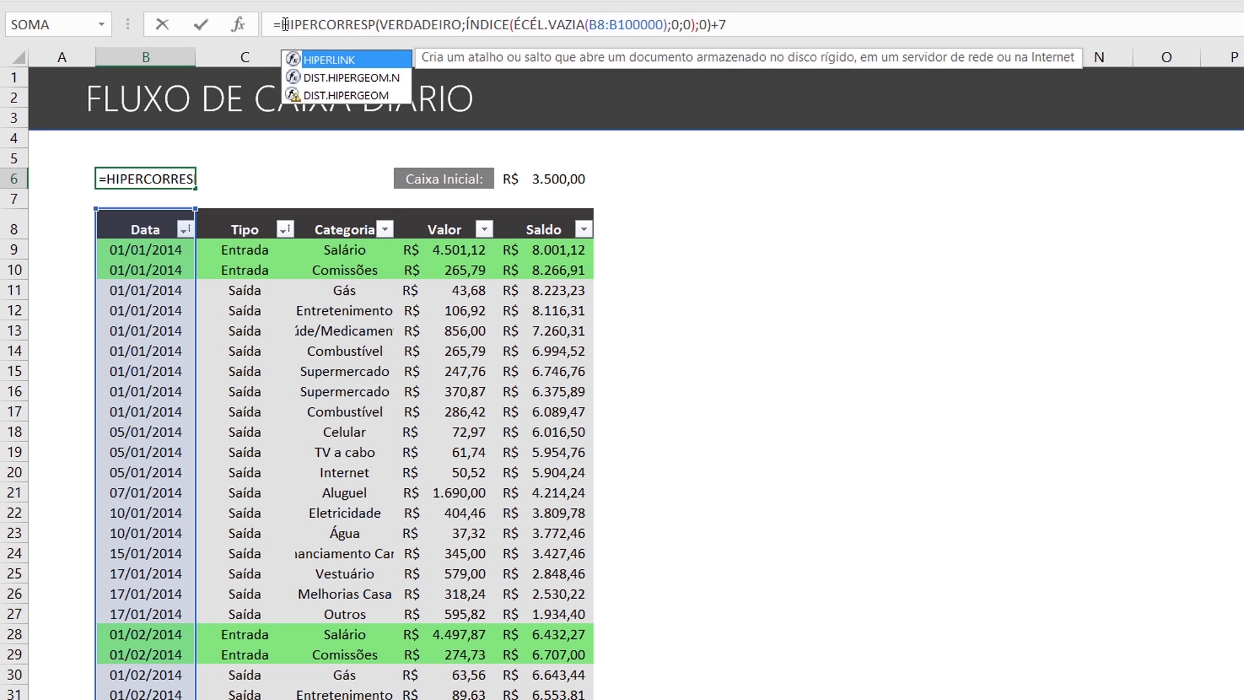
key("Tab")
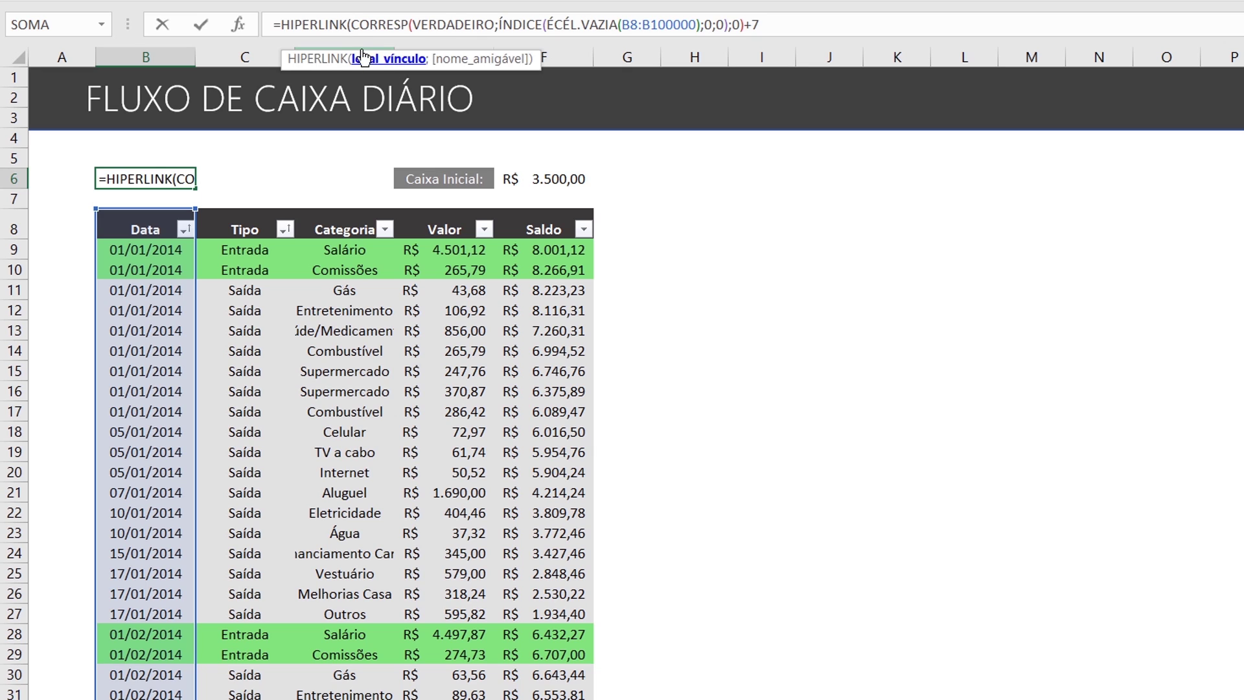
Build the HIPERLINK location in B6 by joining "#B" to the CORRESP expression with &
left_click_drag(443, 24, 815, 17)
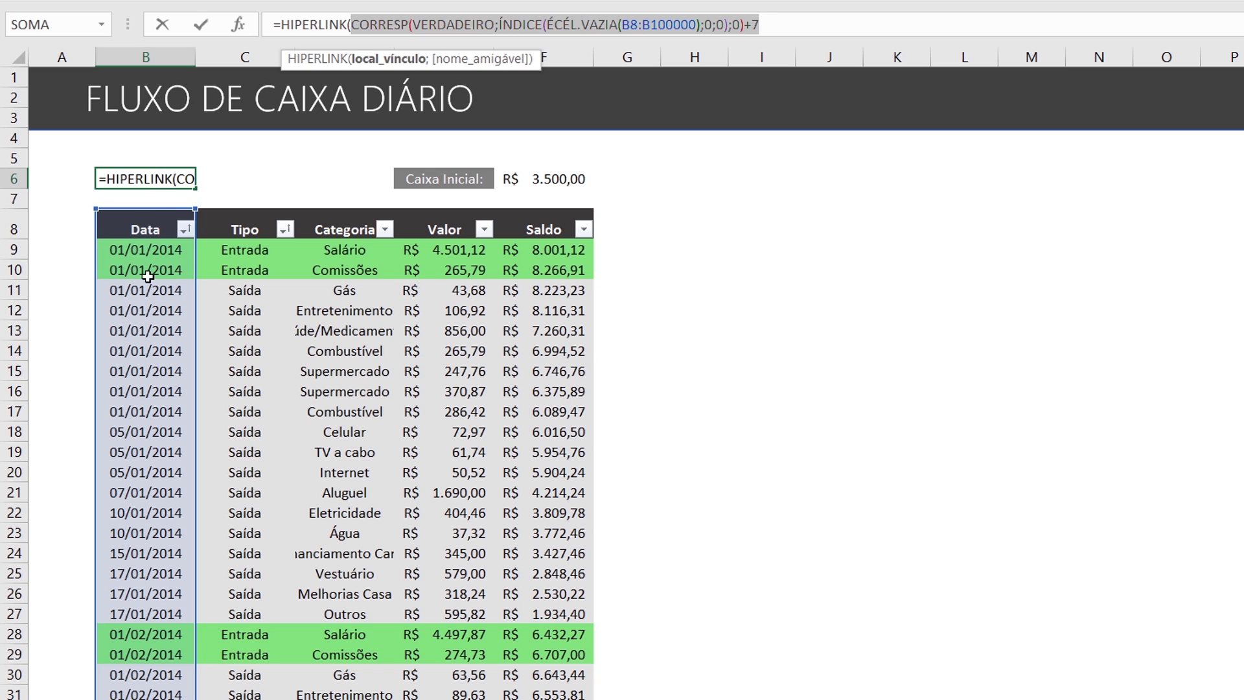
left_click(350, 24)
type("\"B")
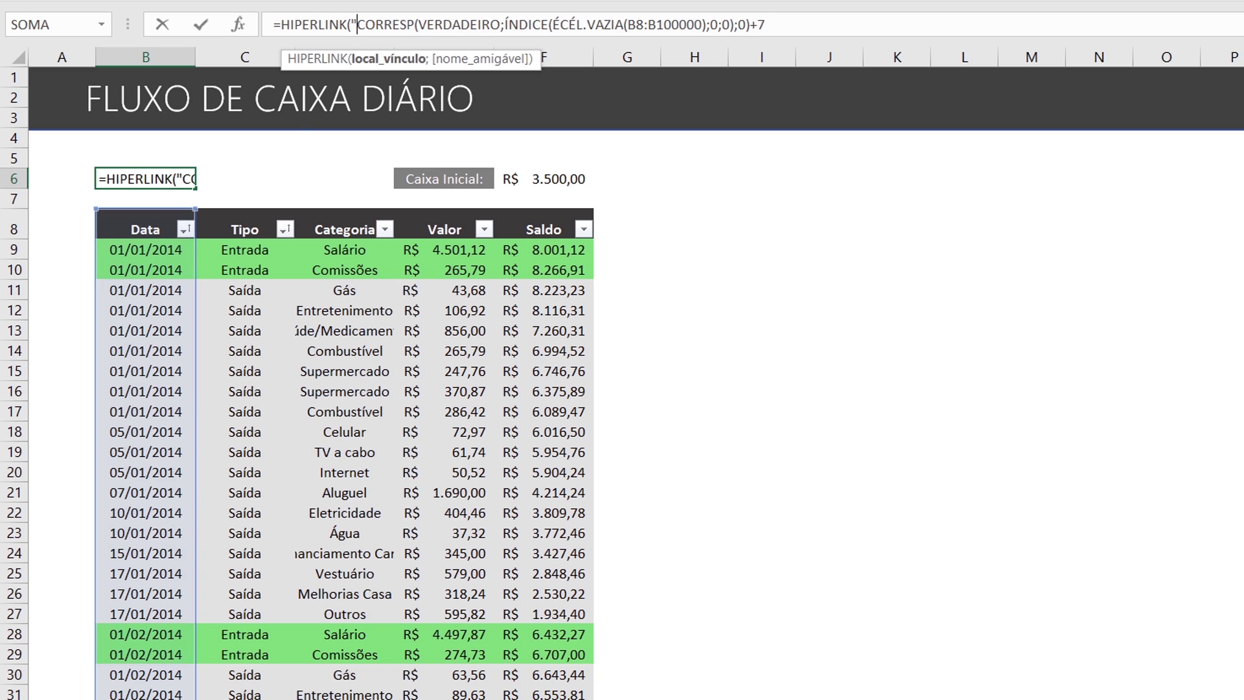
type("\"")
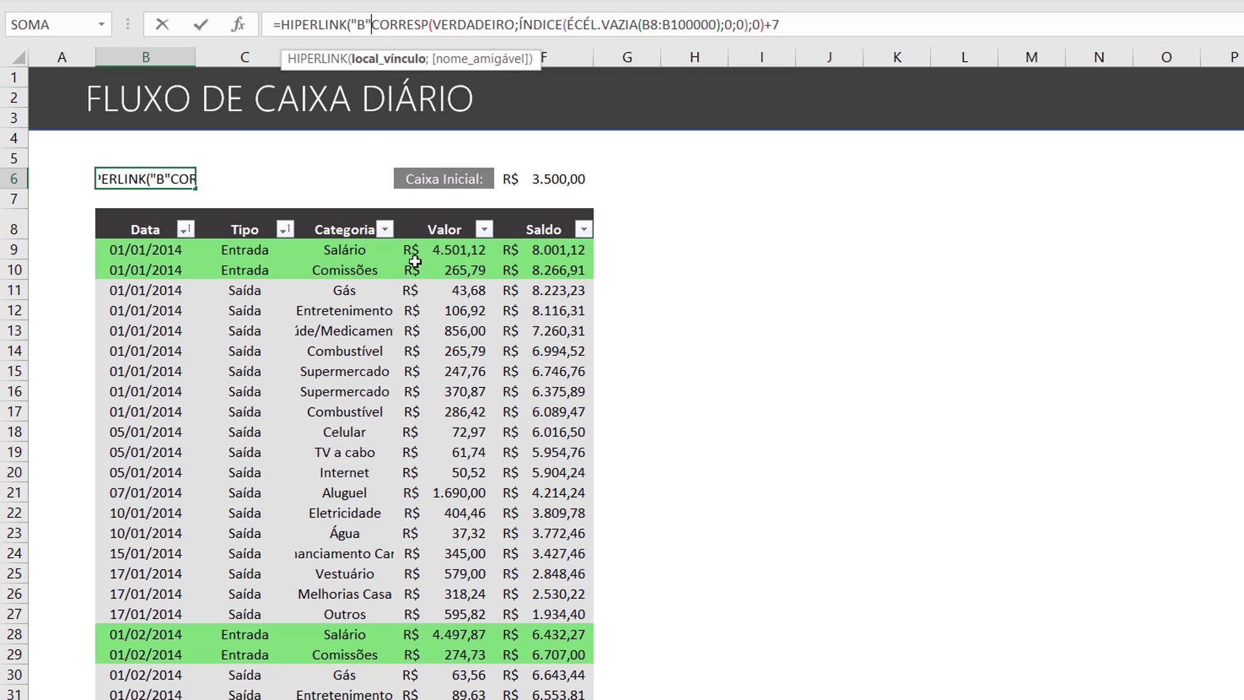
left_click(357, 24)
type("#")
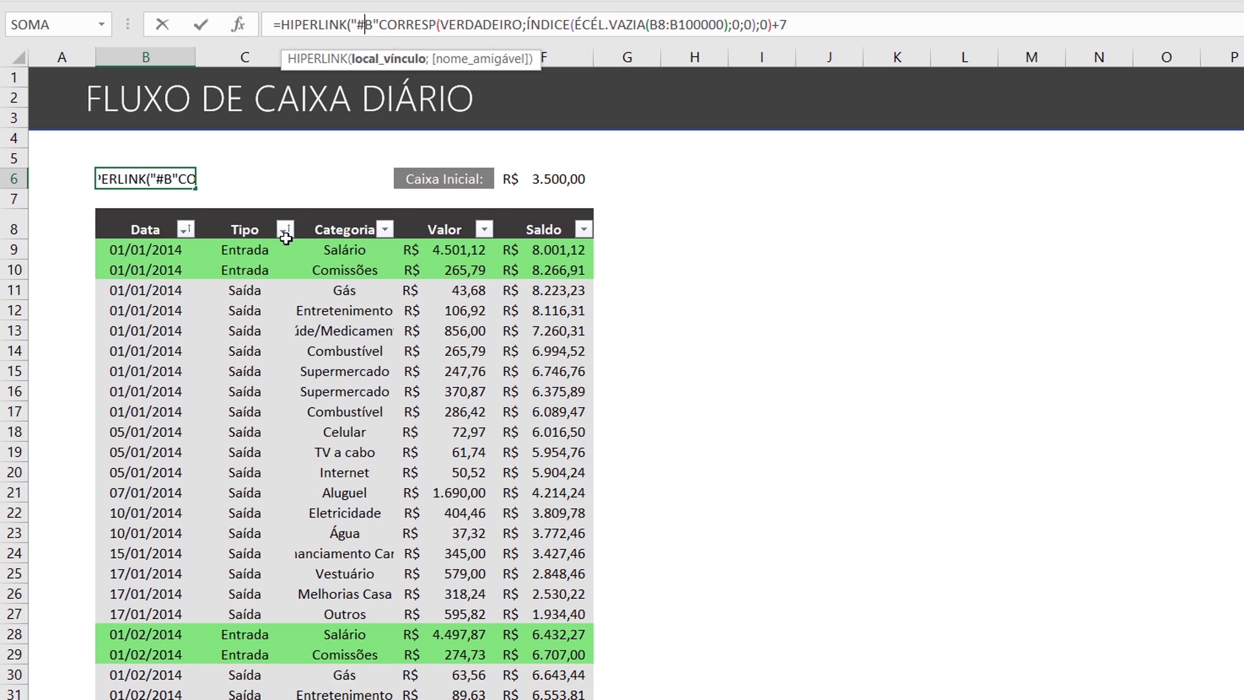
left_click(379, 26)
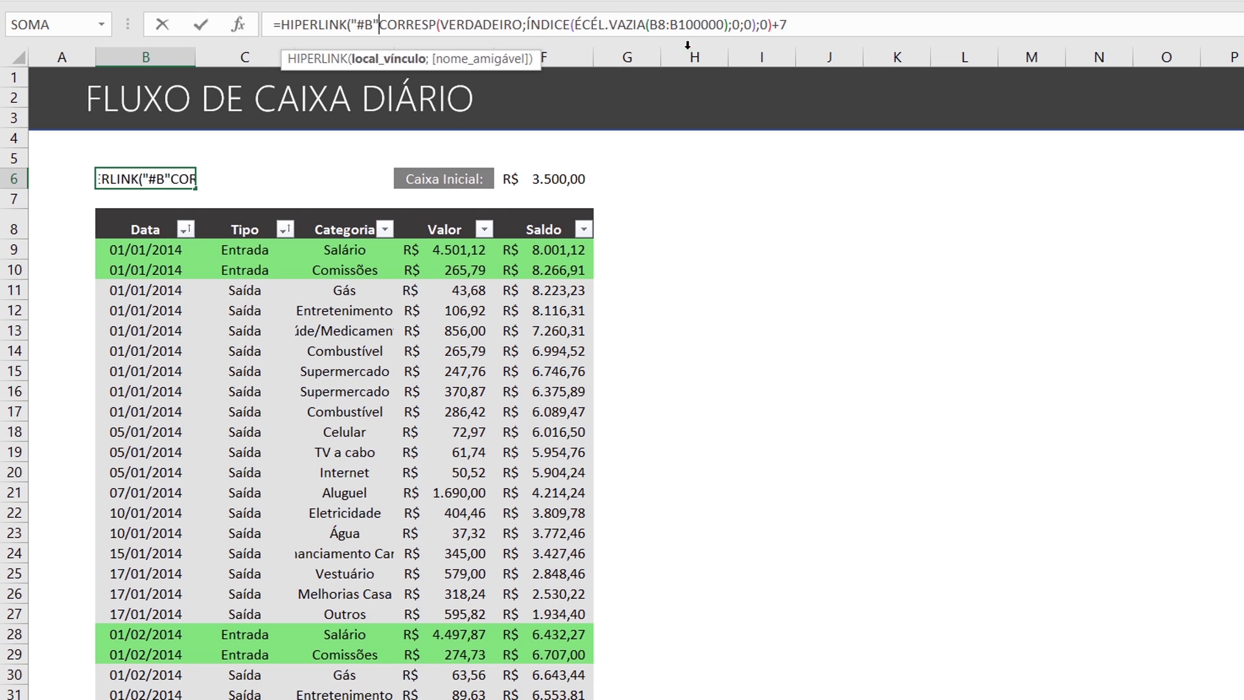
type("&")
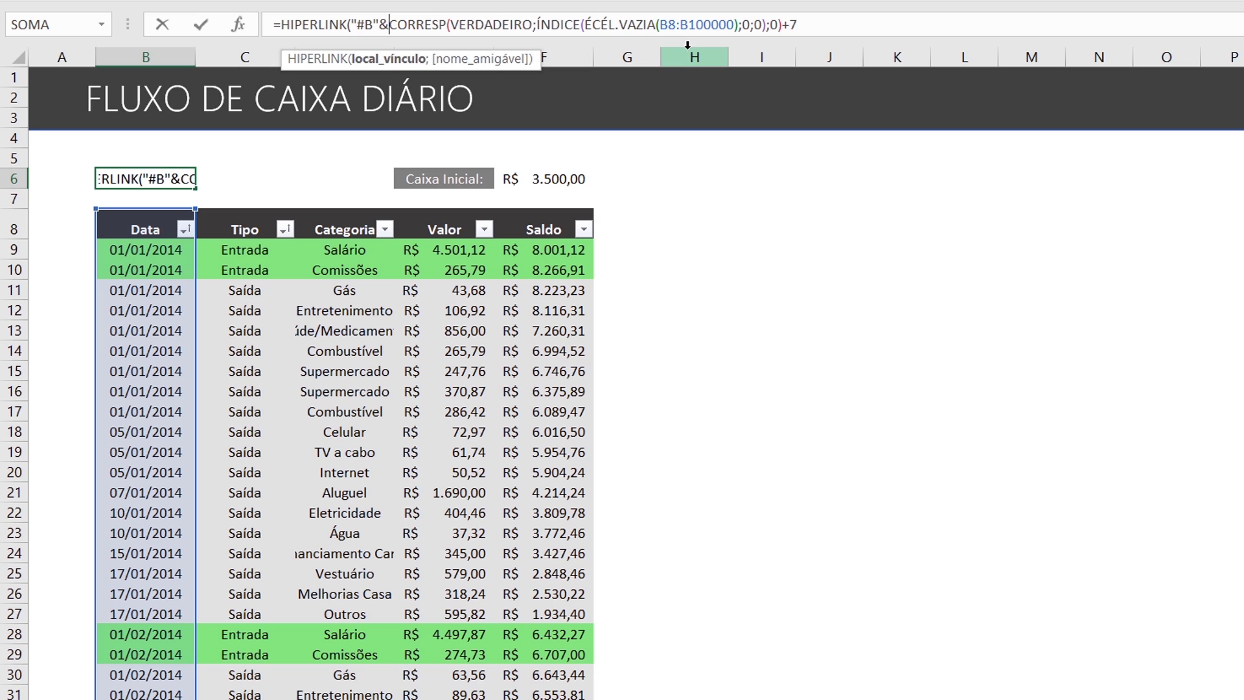
Complete the HIPERLINK formula in B6 with the friendly name "Última Linha"
left_click_drag(388, 26, 383, 26)
left_click(325, 23)
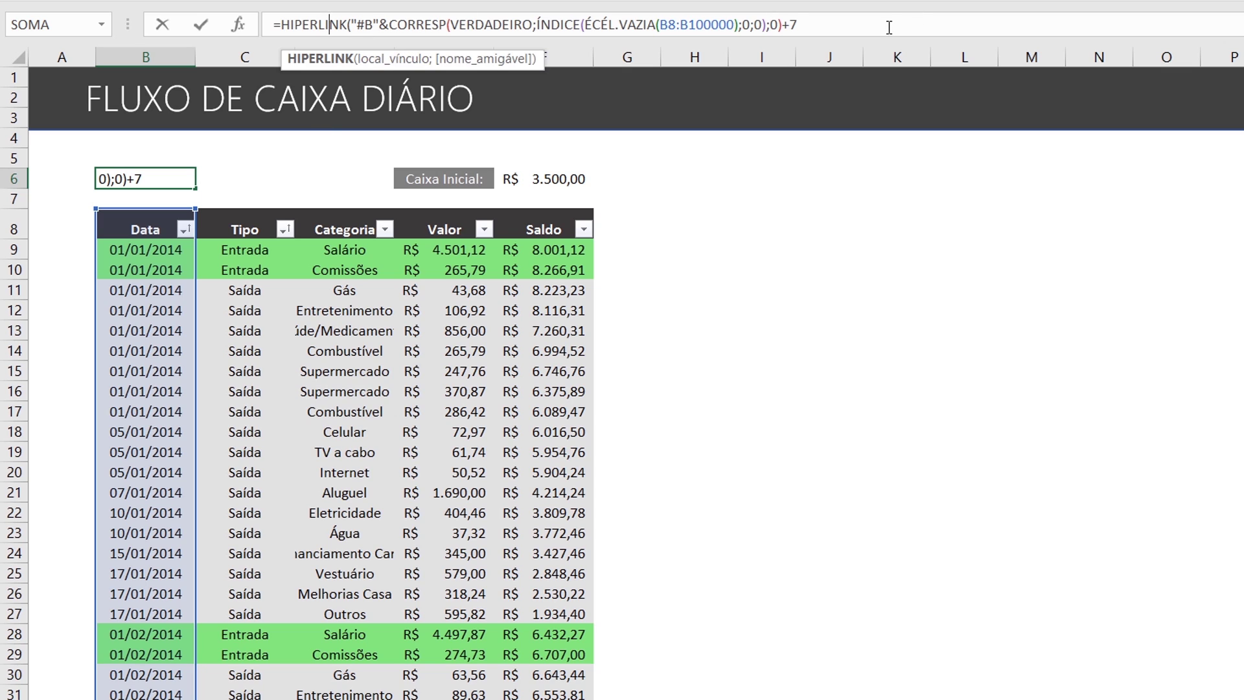
left_click(833, 24)
type(";")
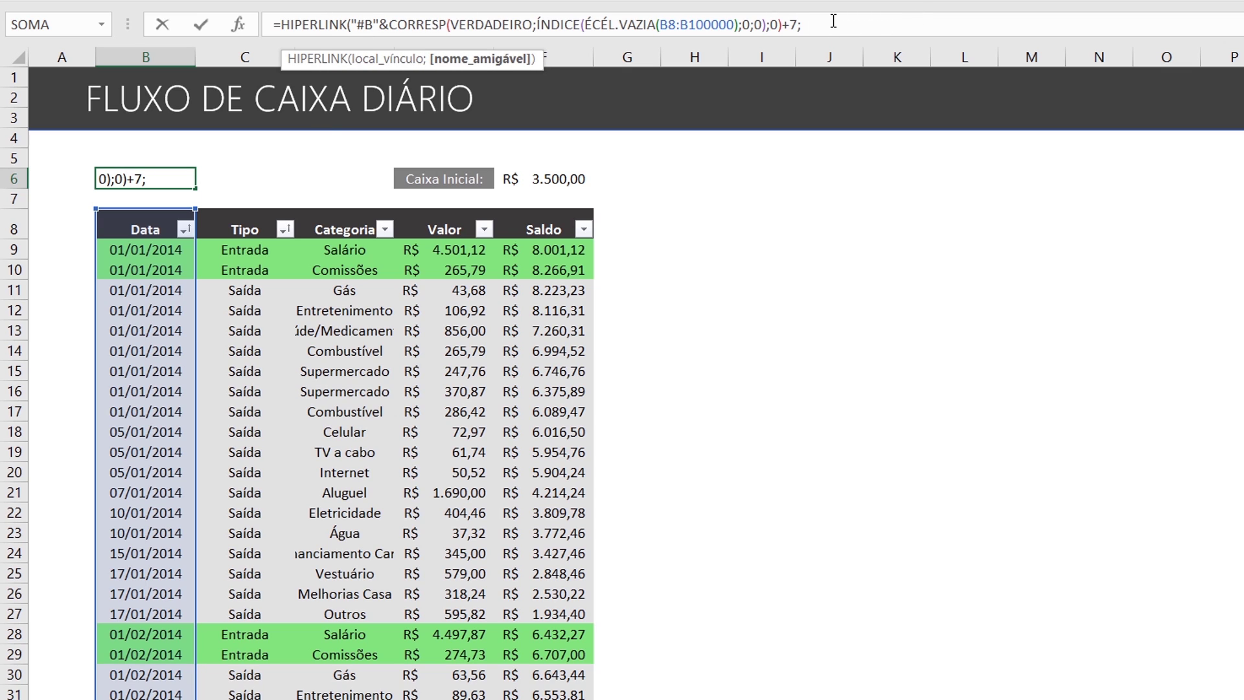
type("\"Última Linha")
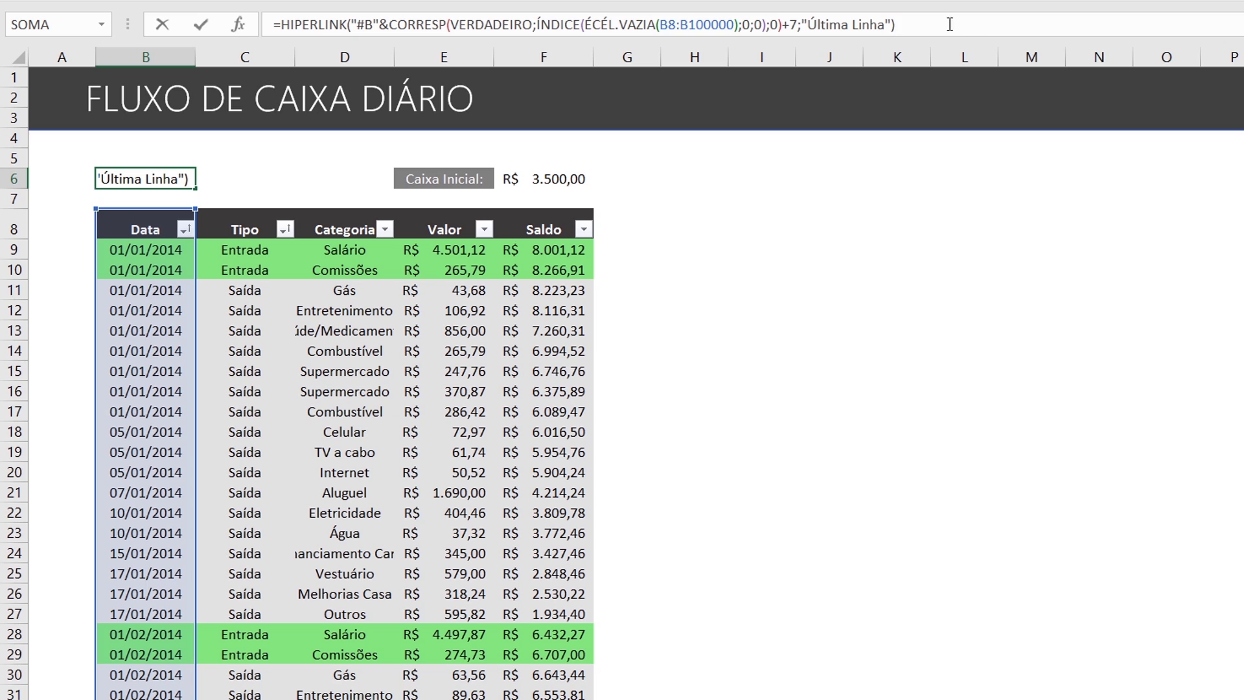
key("shift+Left")
key("shift+Left")
key("shift+Left")
key("shift+Left")
key("shift+Left")
key("shift+Left")
key("shift+Left")
key("shift+Left")
key("shift+Left")
key("shift+Left")
key("shift+Left")
key("shift+Left")
key("shift+Left")
key("shift+Left")
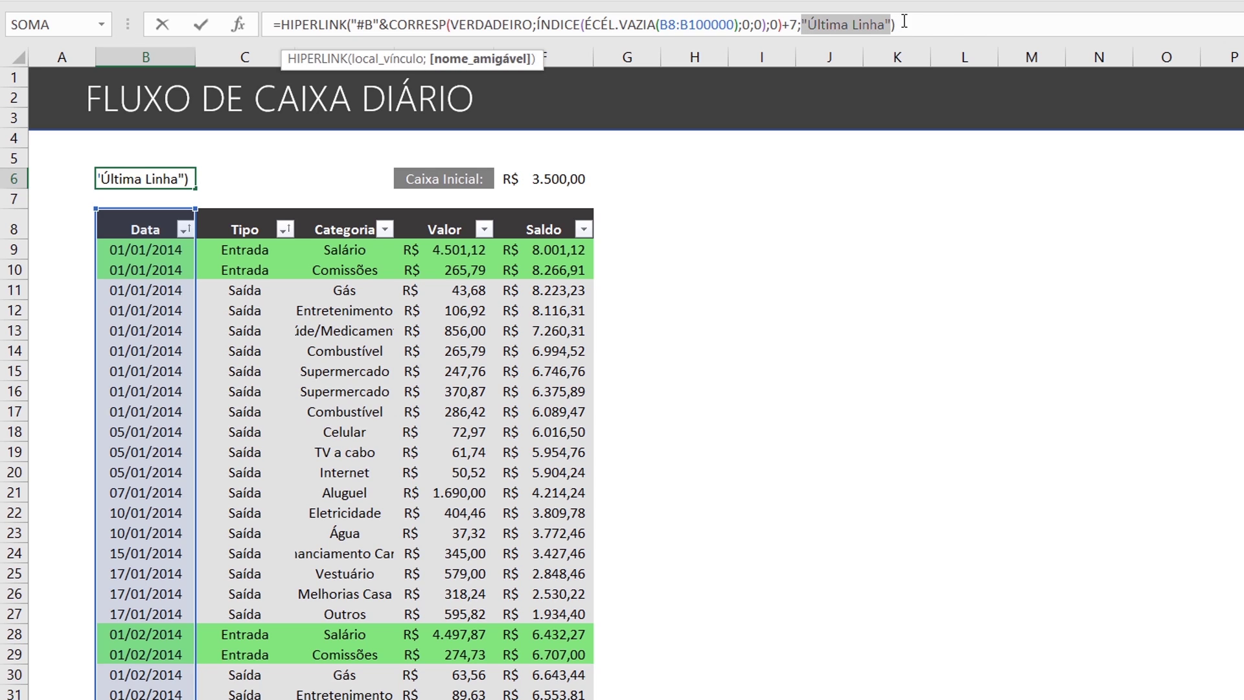
left_click(907, 24)
key("Return")
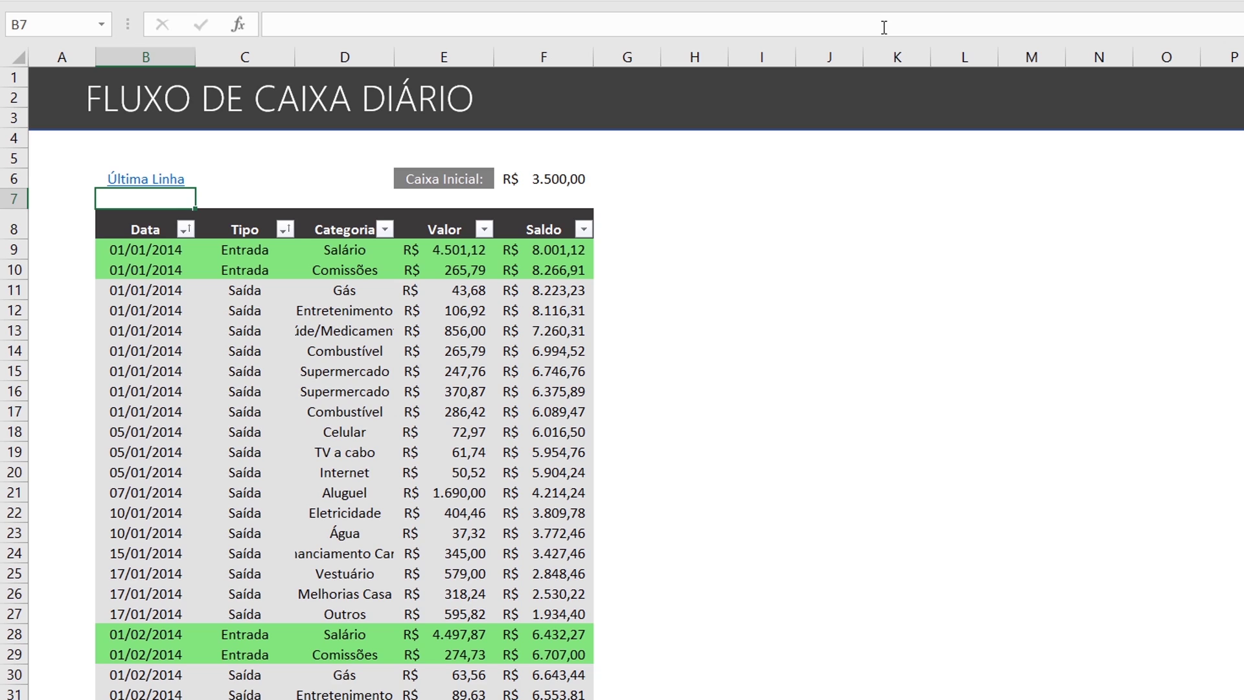
Follow the Última Linha link in B6 and enter a test value of 1 in each cell of B697:B702
left_click(145, 140)
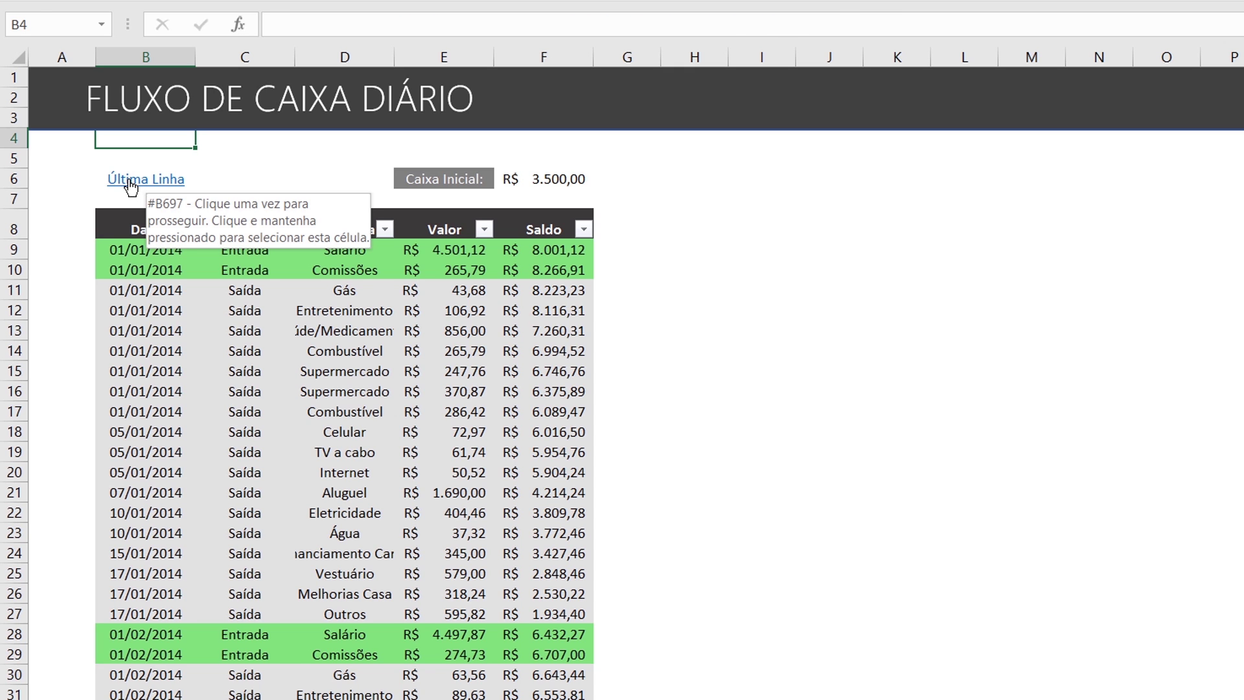
left_click(130, 187)
scroll(139, 606, "down", 2)
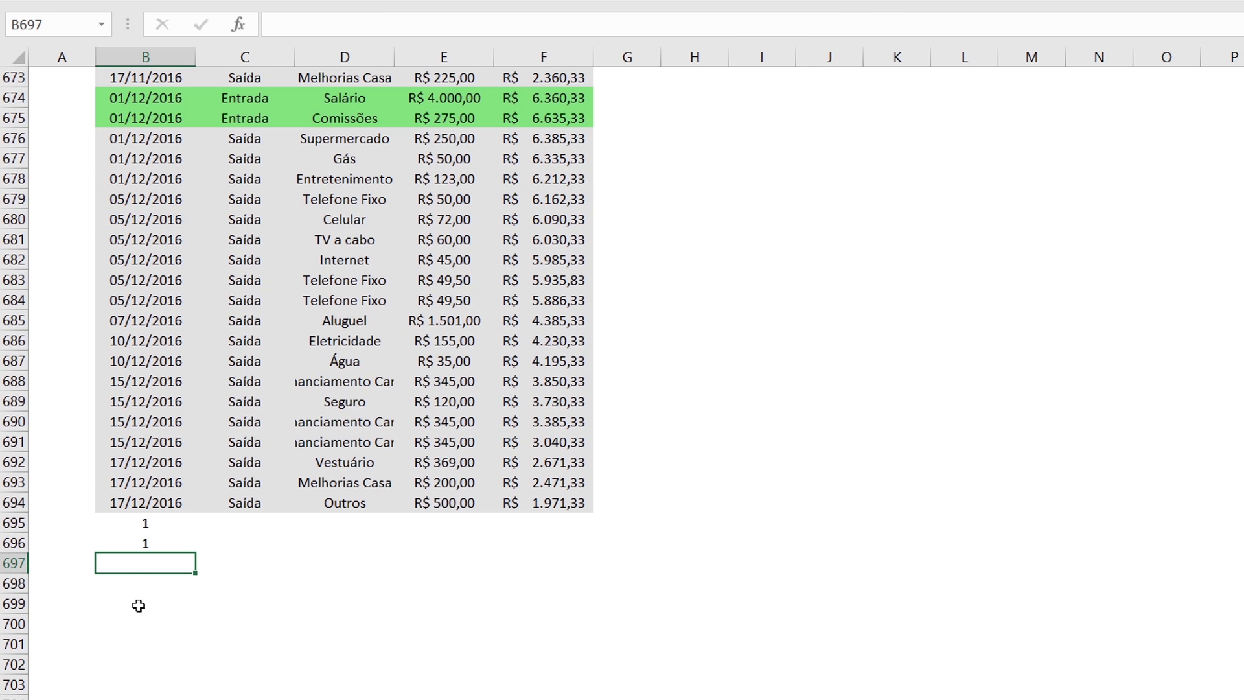
type("1")
key("Return")
type("1")
key("Return")
type("1")
key("Return")
type("1")
key("Return")
type("1")
key("Return")
type("1")
key("Return")
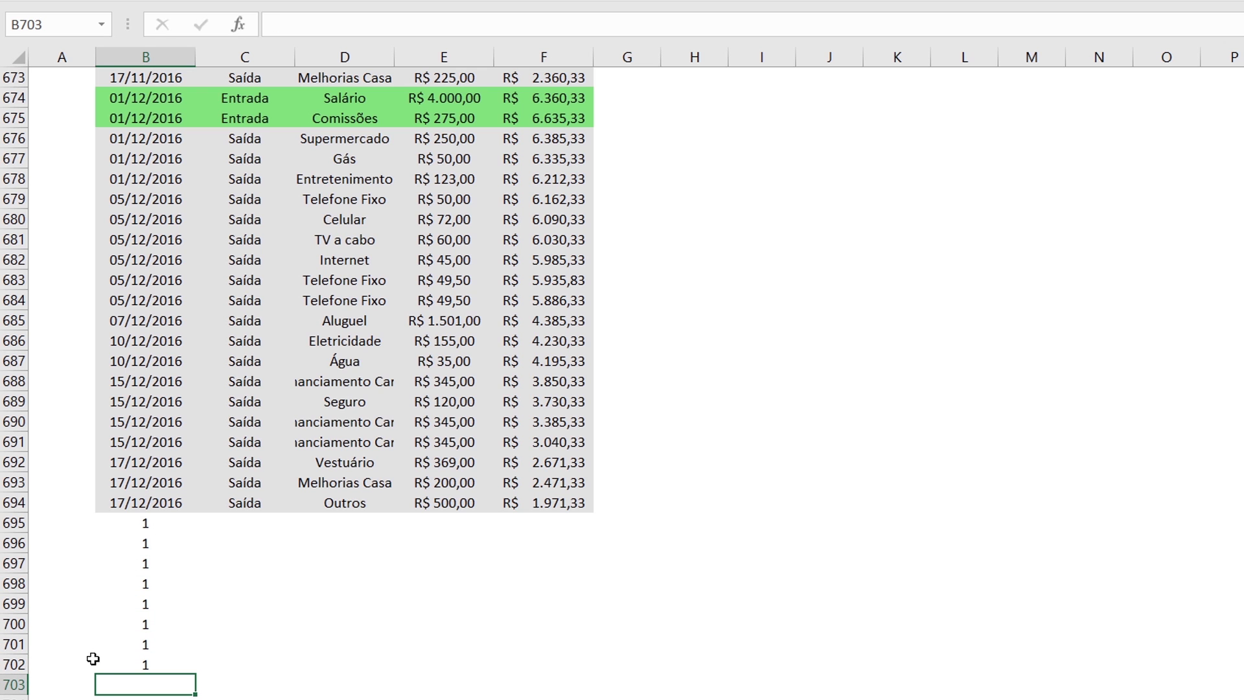
Return to the top of the sheet and follow the Última Linha link to test its target with the added values
left_click(153, 404)
key("ctrl+Up")
scroll(255, 322, "up", 3)
left_click(224, 142)
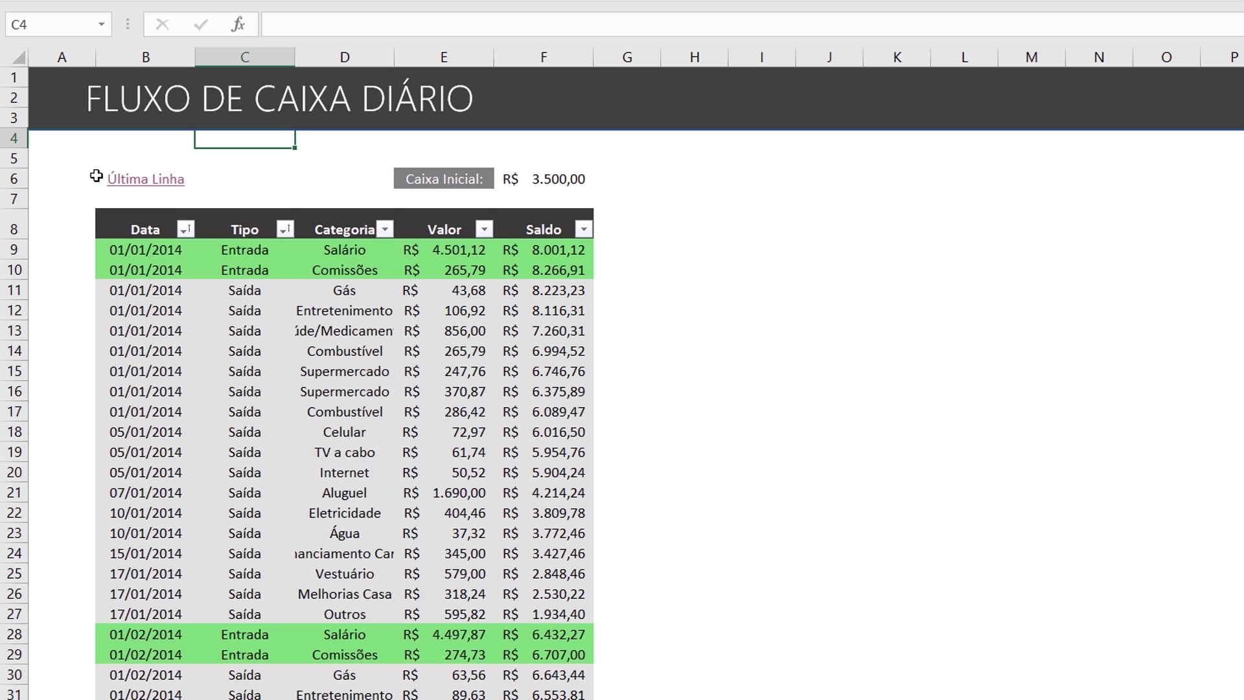
left_click(149, 185)
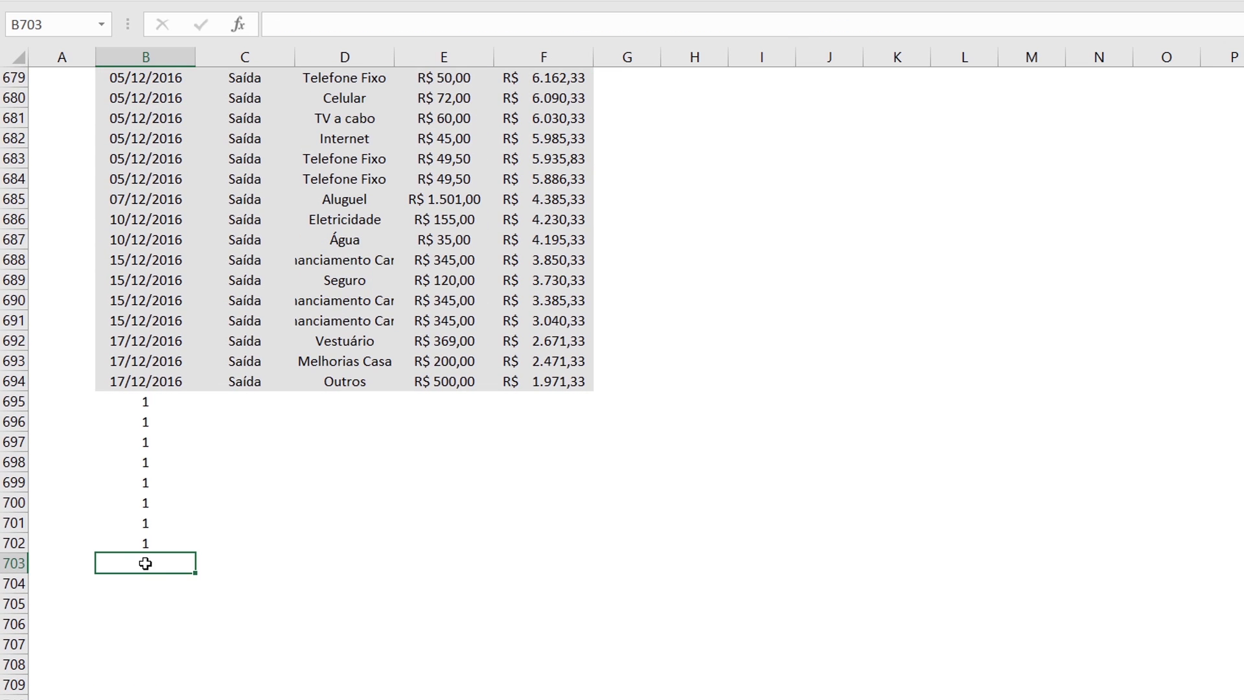
Clear the test values in B695:B702 below the last date
key("ctrl+shift+Up")
key("ctrl+shift+Up")
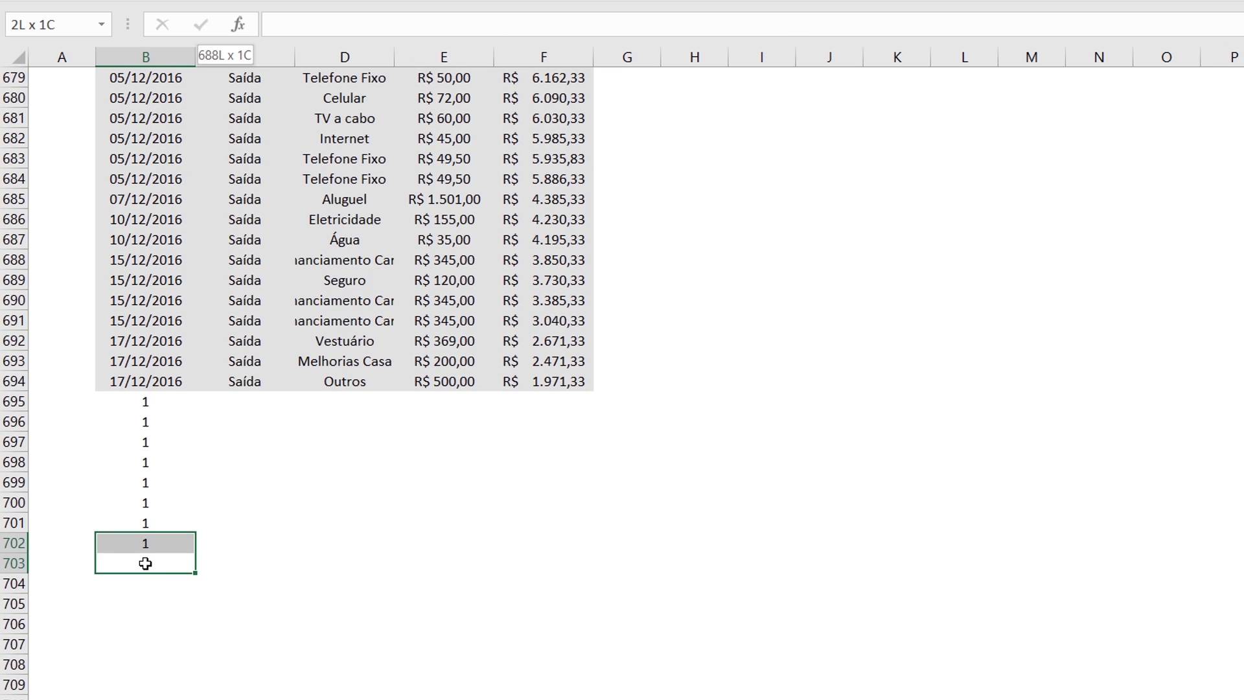
key("ctrl+shift+Down")
key("shift+Up")
key("shift+Up")
key("shift+Up")
key("shift+Up")
key("shift+Up")
key("shift+Up")
key("shift+Up")
key("Delete")
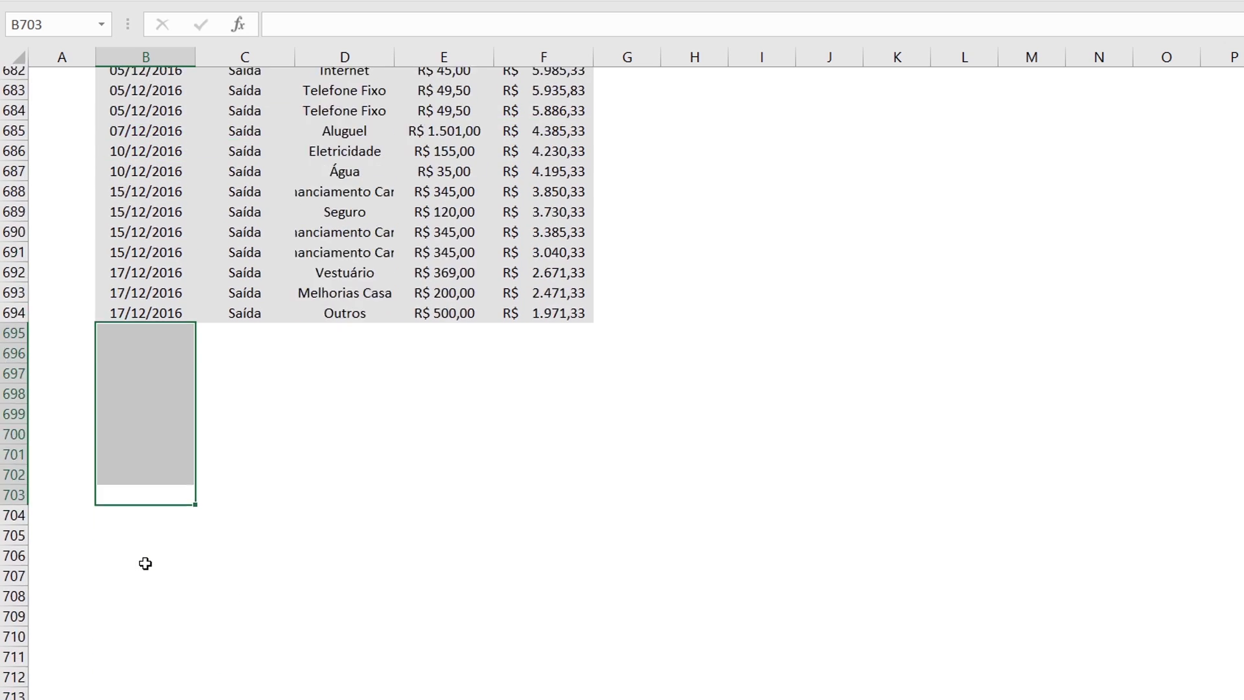
Recheck the Última Linha link from the top of the sheet with the test values cleared
key("ctrl+Up")
key("ctrl+Up")
left_click(148, 186)
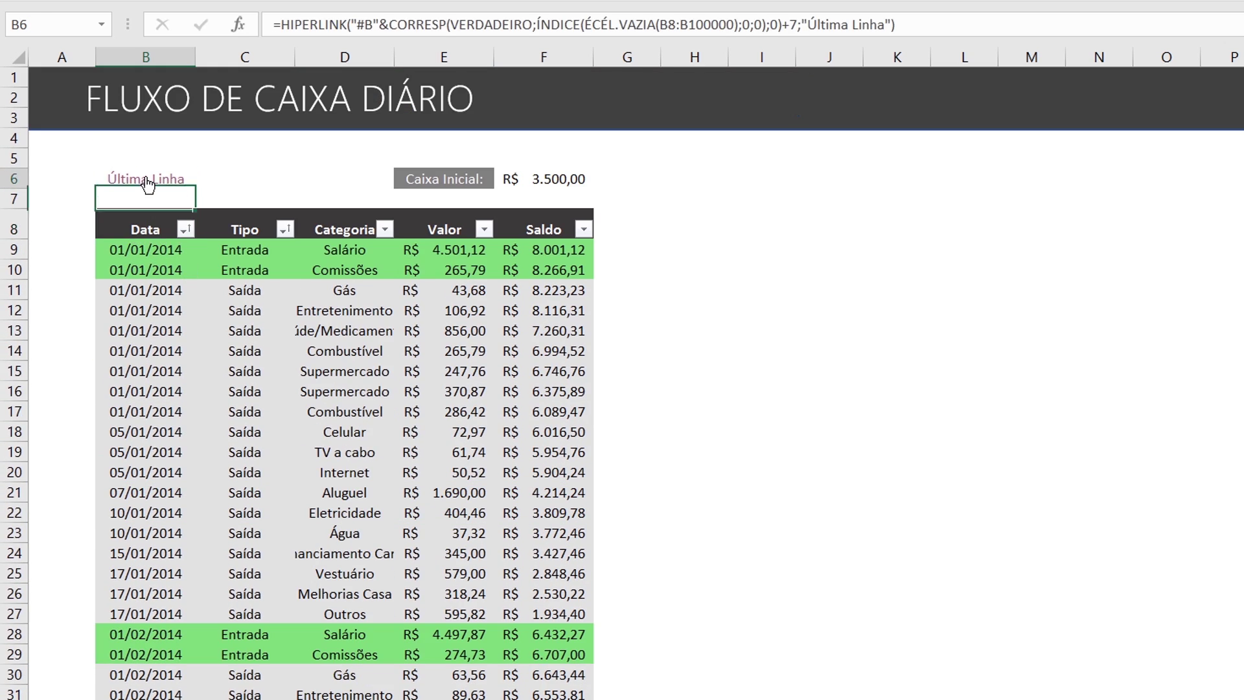
left_click(179, 659)
key("ctrl+Up")
key("ctrl+Up")
key("ctrl+Up")
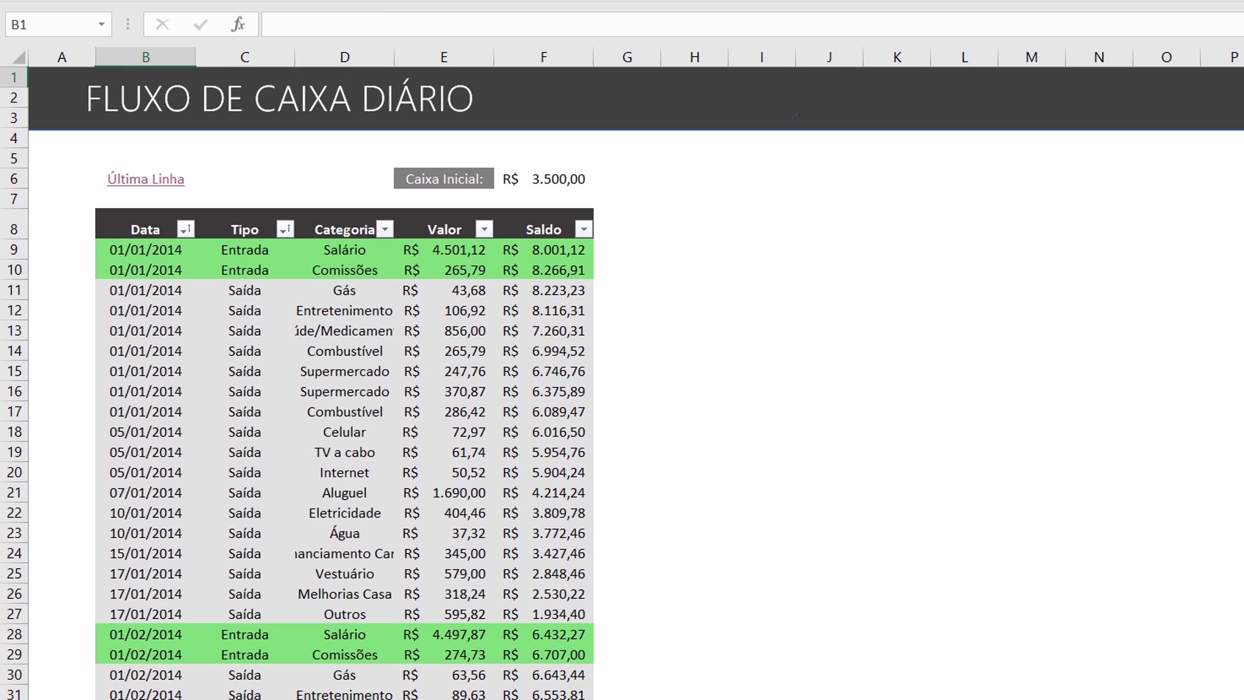
left_click(128, 184)
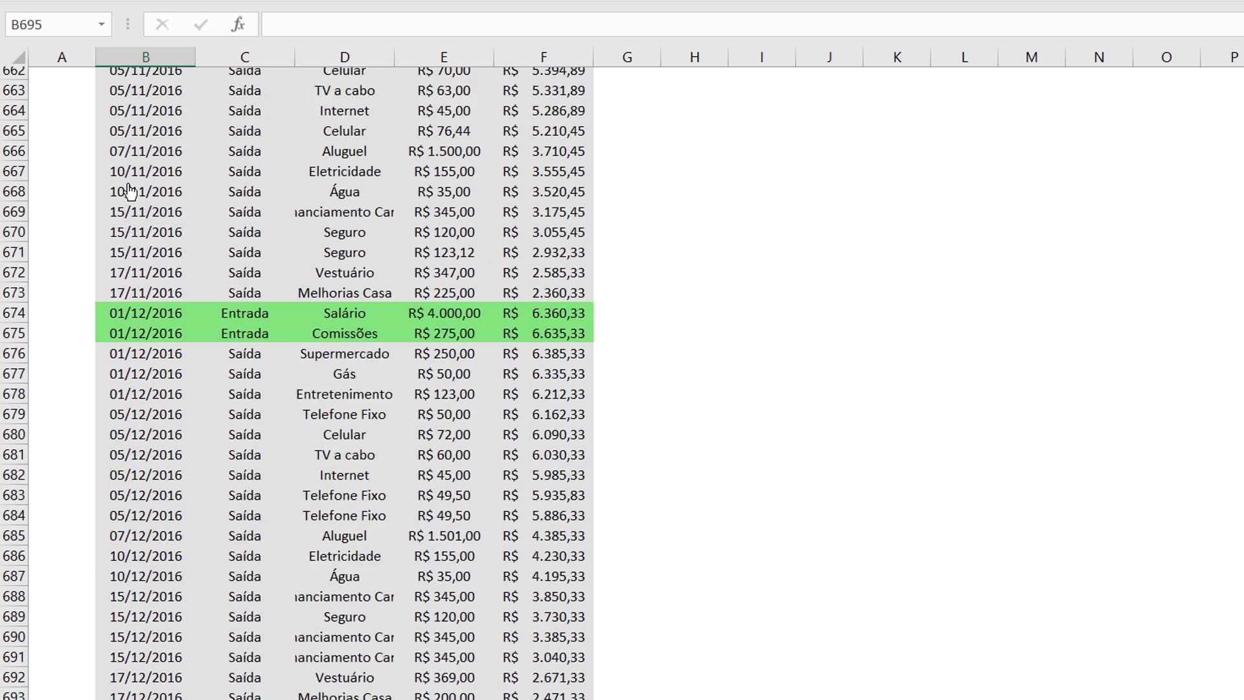
Enter the date 01/01/2017 in B695 as a new entry and move on to its Tipo cell
type("01")
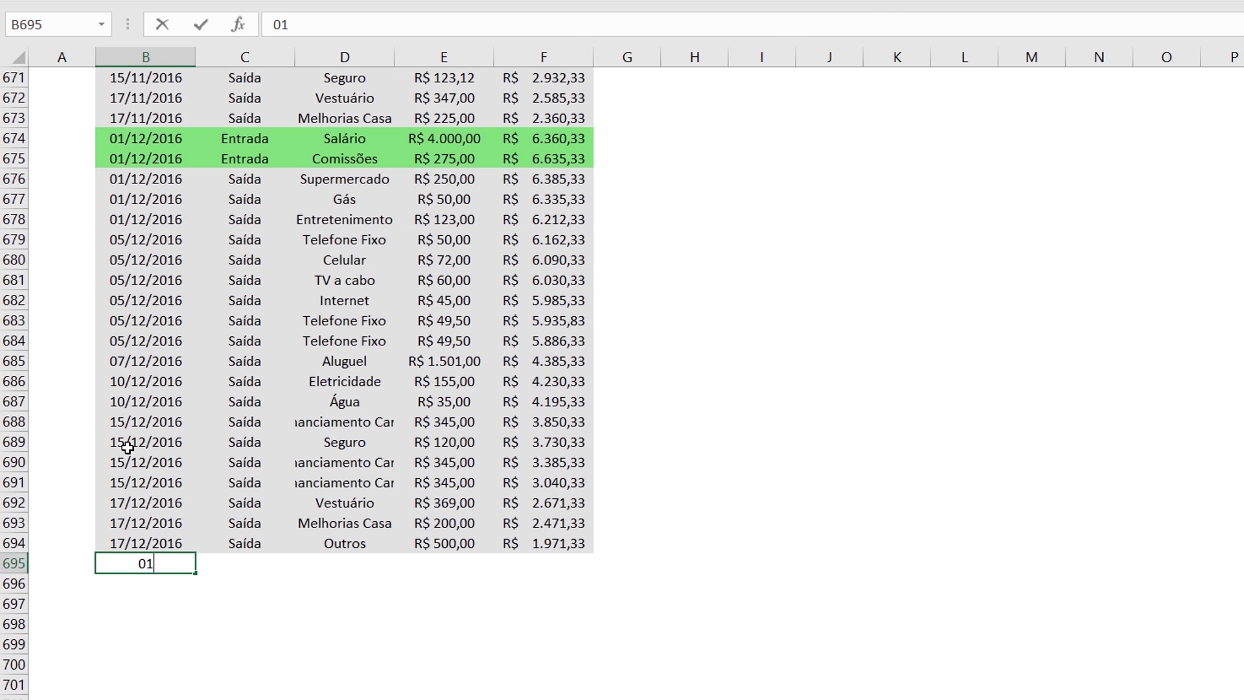
type("/01/2017")
key("Return")
key("Up")
key("Right")
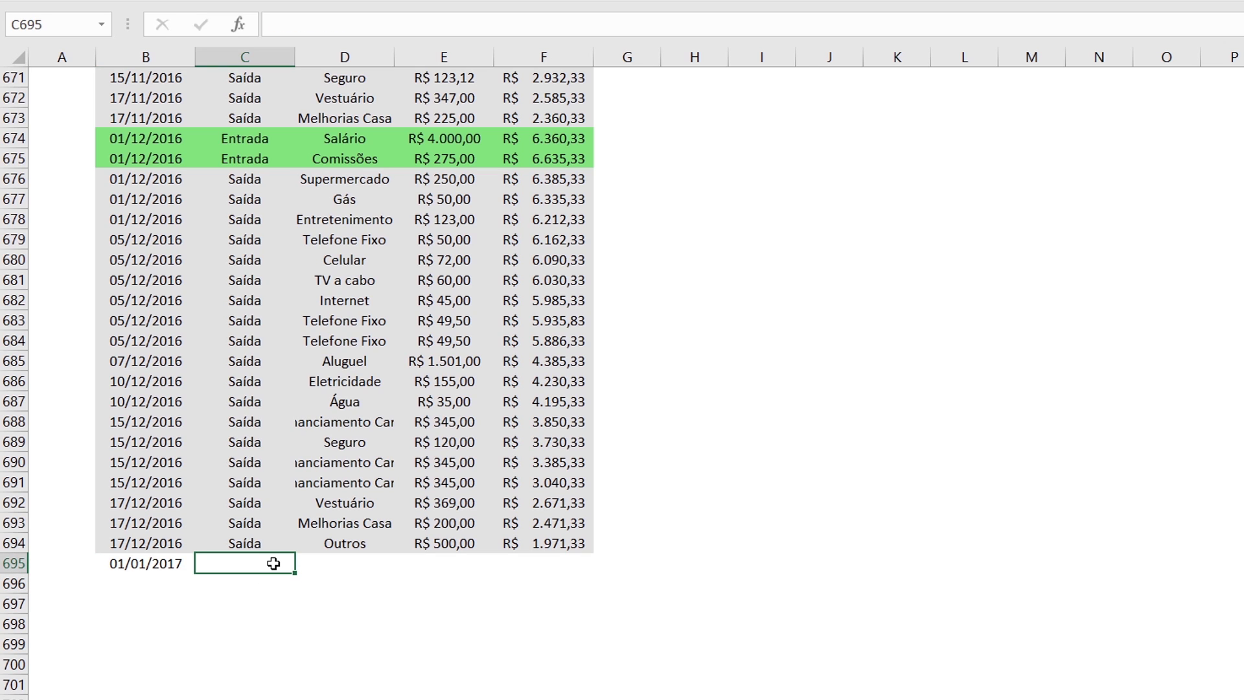
Compare the new row's empty Tipo and Categoria cells with the drop-down lists in the rows above
left_click(320, 565)
left_click(264, 562)
left_click(269, 543)
left_click(283, 523)
left_click(304, 523)
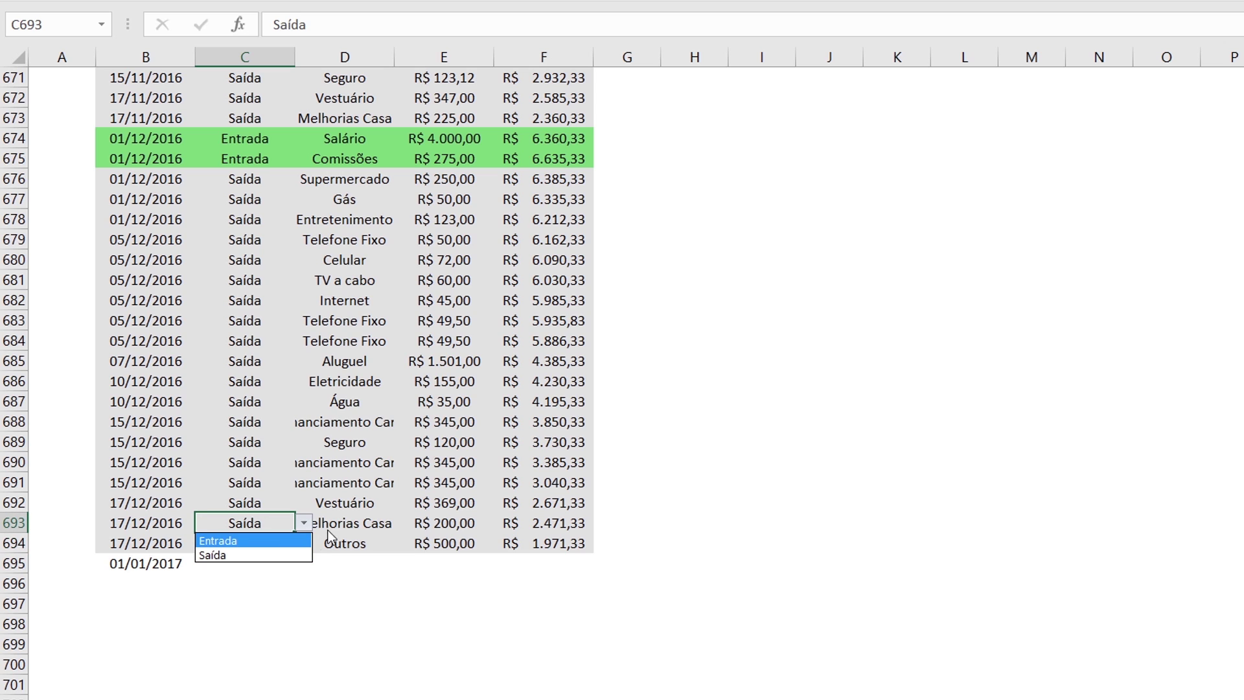
left_click(395, 520)
left_click(341, 522)
left_click(404, 523)
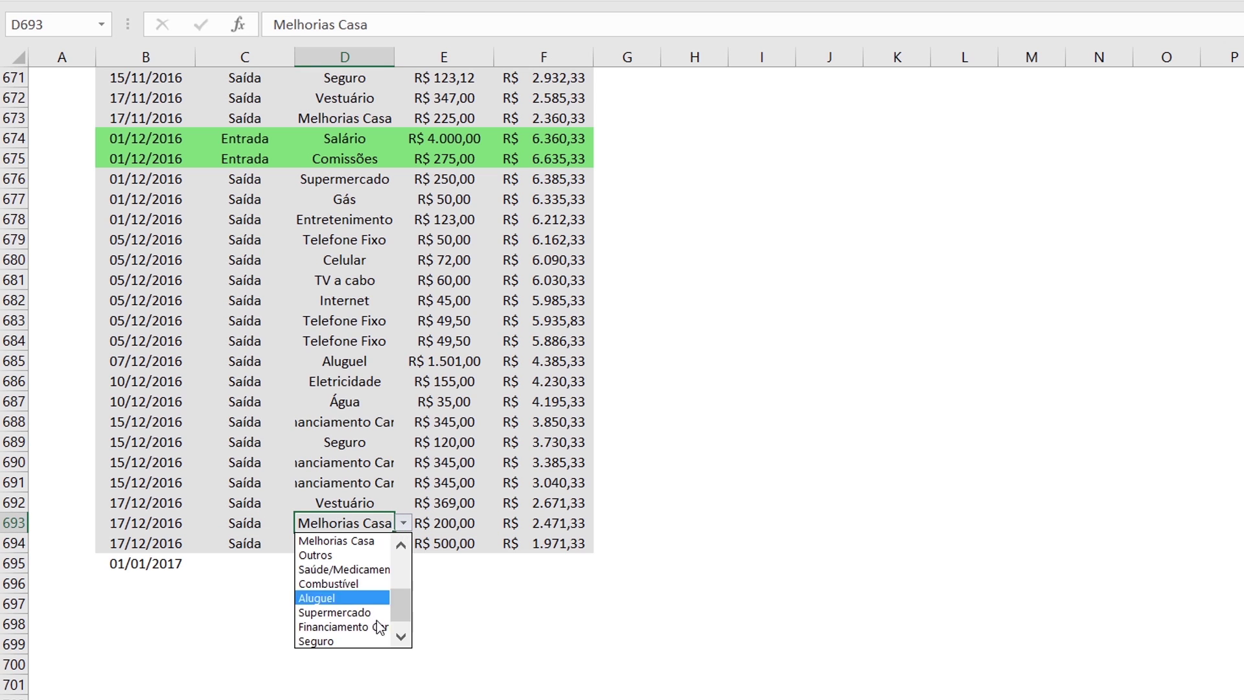
left_click(206, 562)
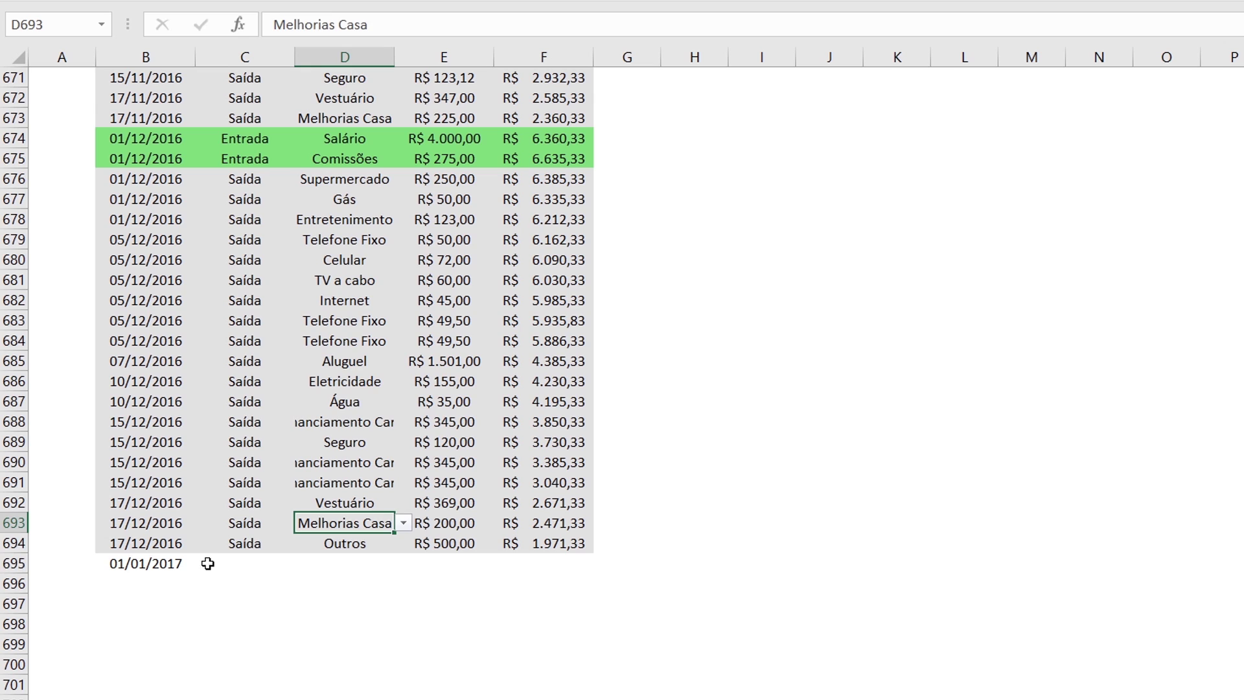
left_click(199, 557)
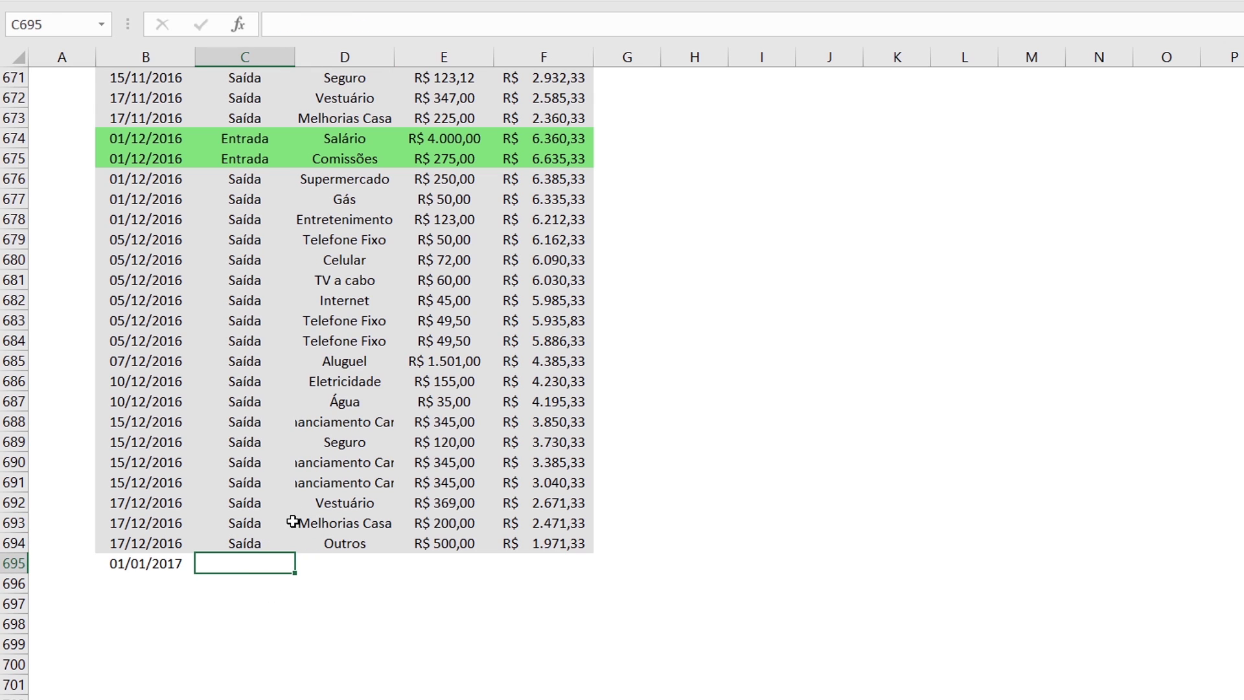
left_click(319, 505)
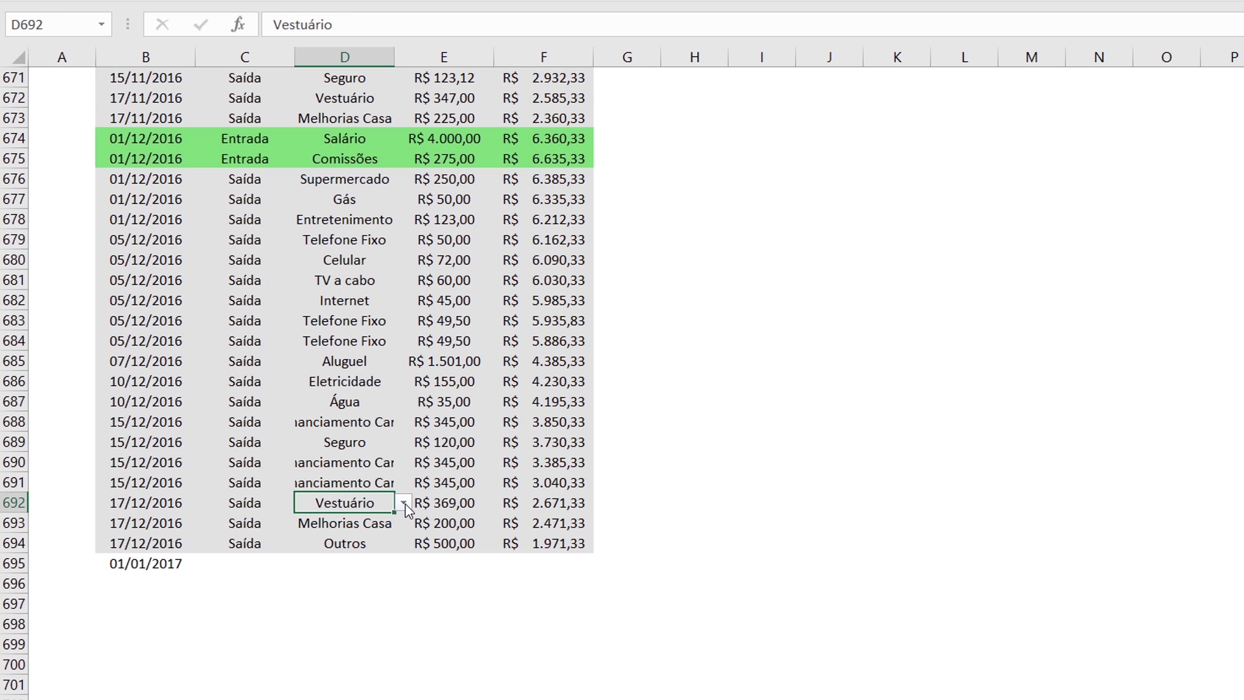
Try extending the Saldo formula from F694 down to F699, and clear the copies in F695:F699
left_click(561, 546)
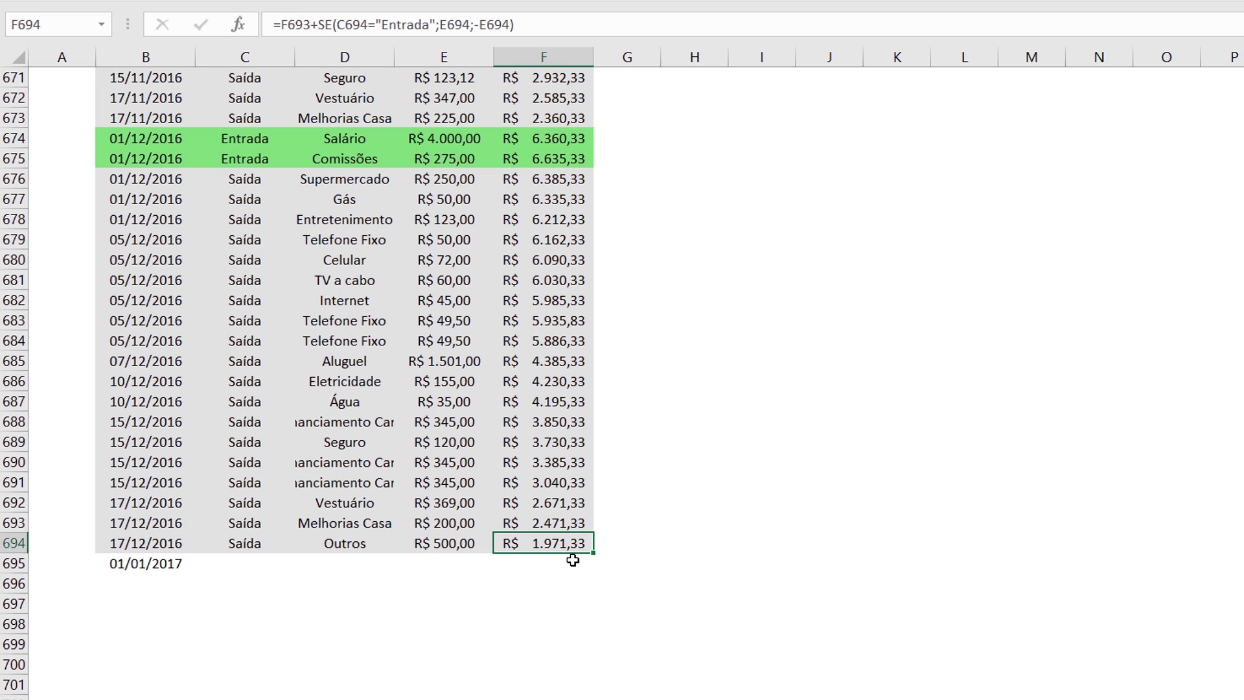
left_click_drag(593, 552, 574, 644)
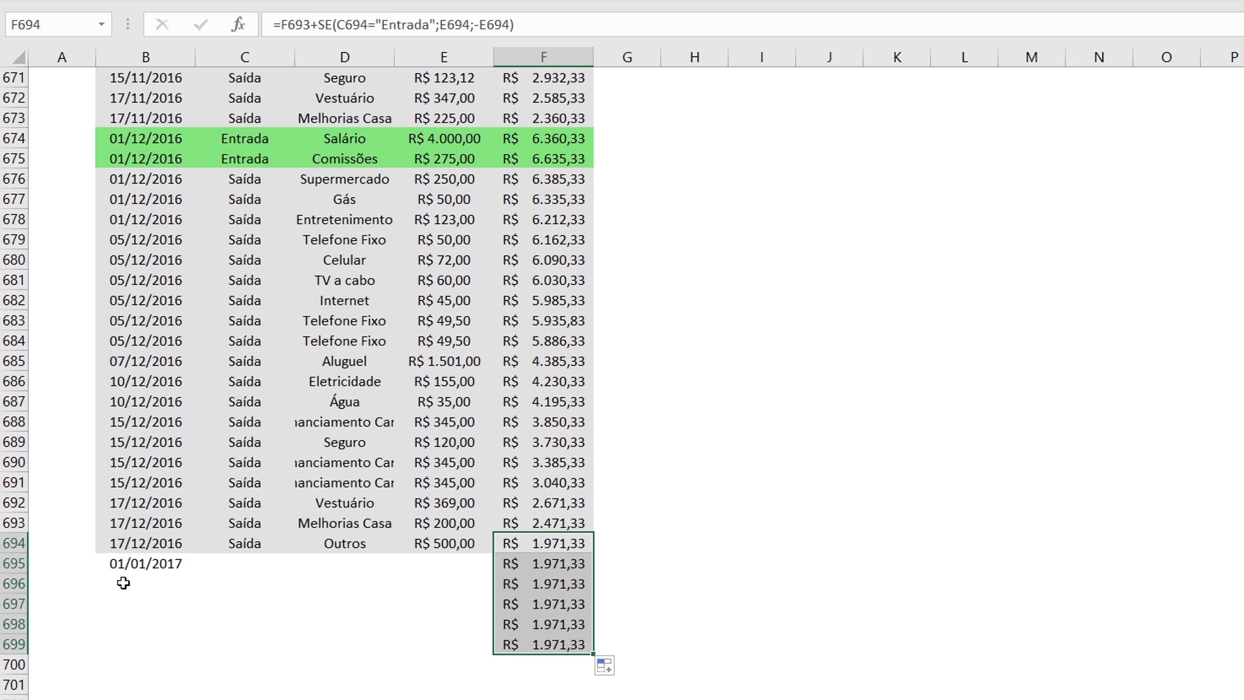
left_click_drag(129, 584, 129, 624)
left_click_drag(557, 565, 555, 644)
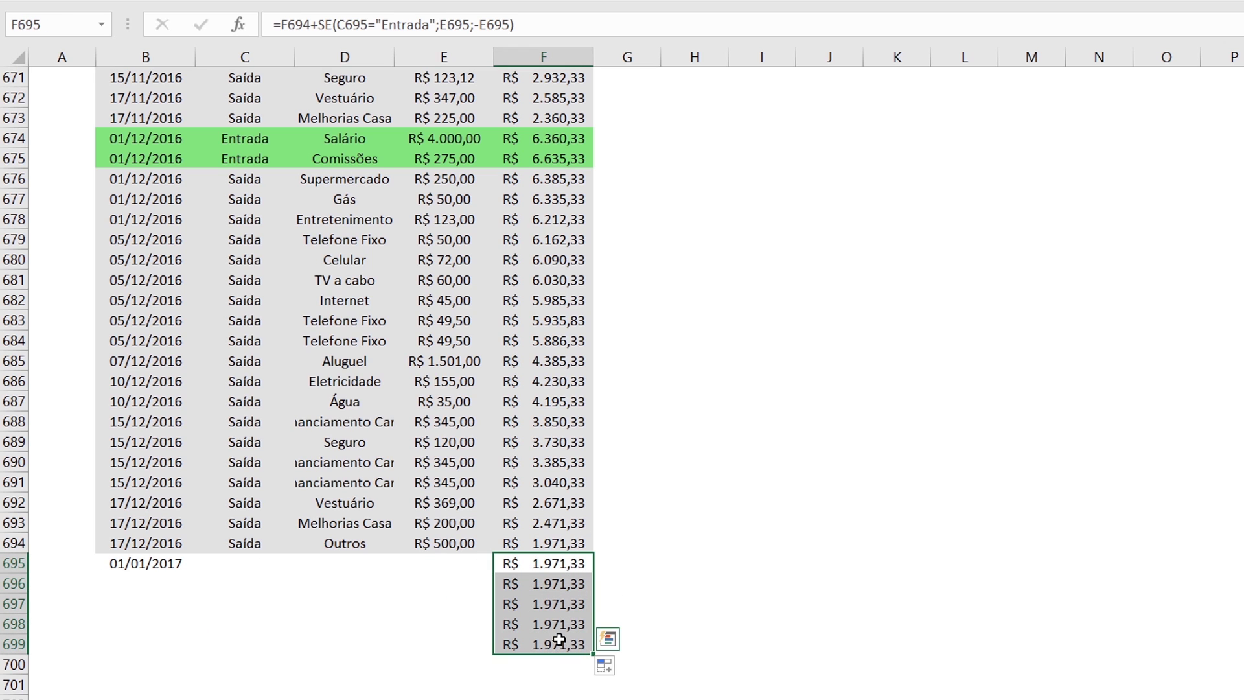
left_click_drag(149, 582, 148, 630)
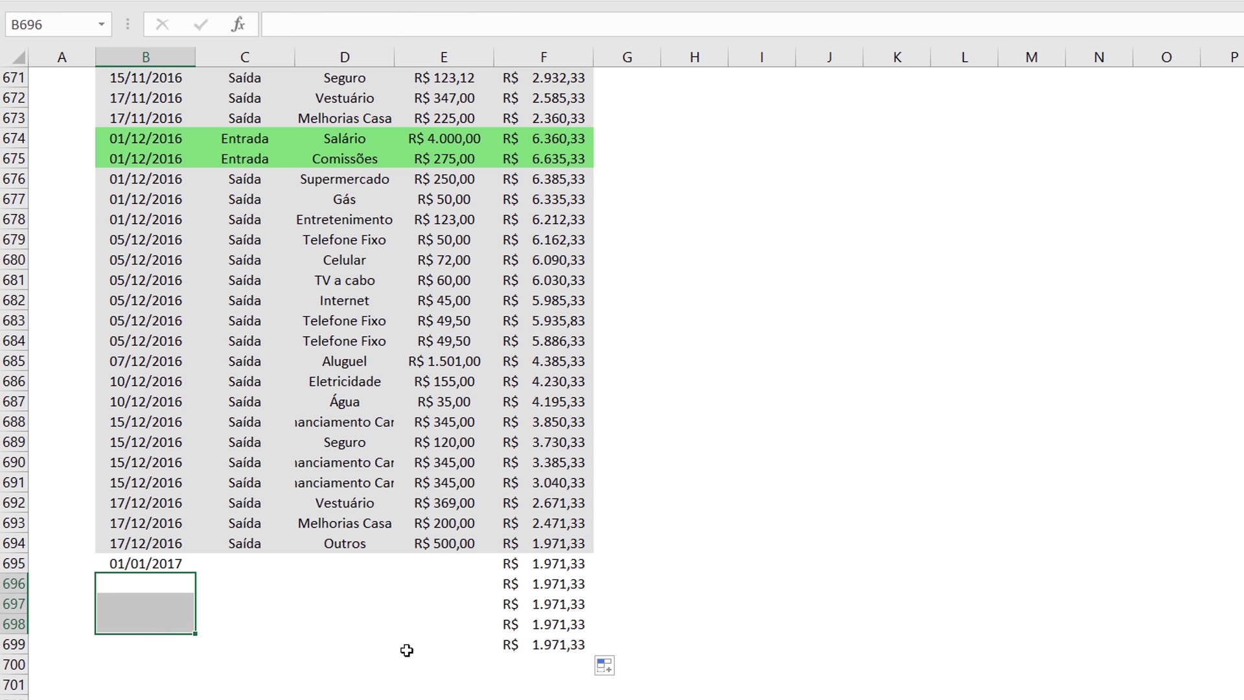
left_click_drag(542, 642, 547, 566)
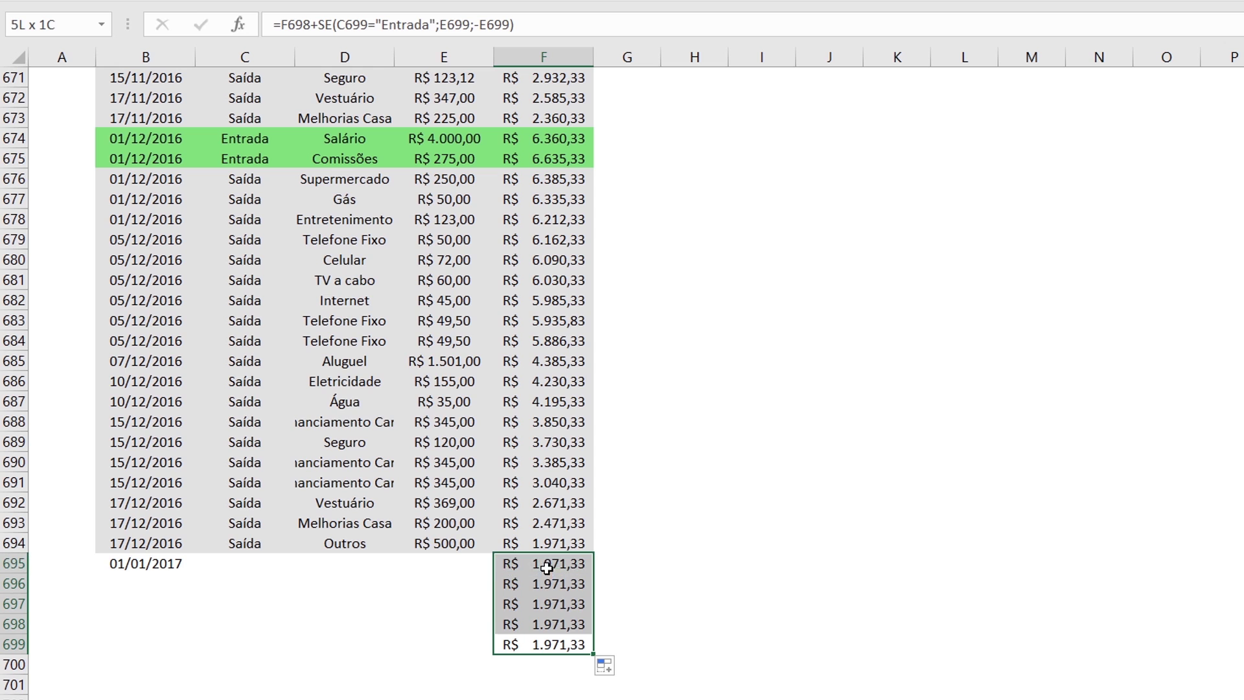
key("Delete")
Delete row 695 containing the trial date 01/01/2017
right_click(14, 564)
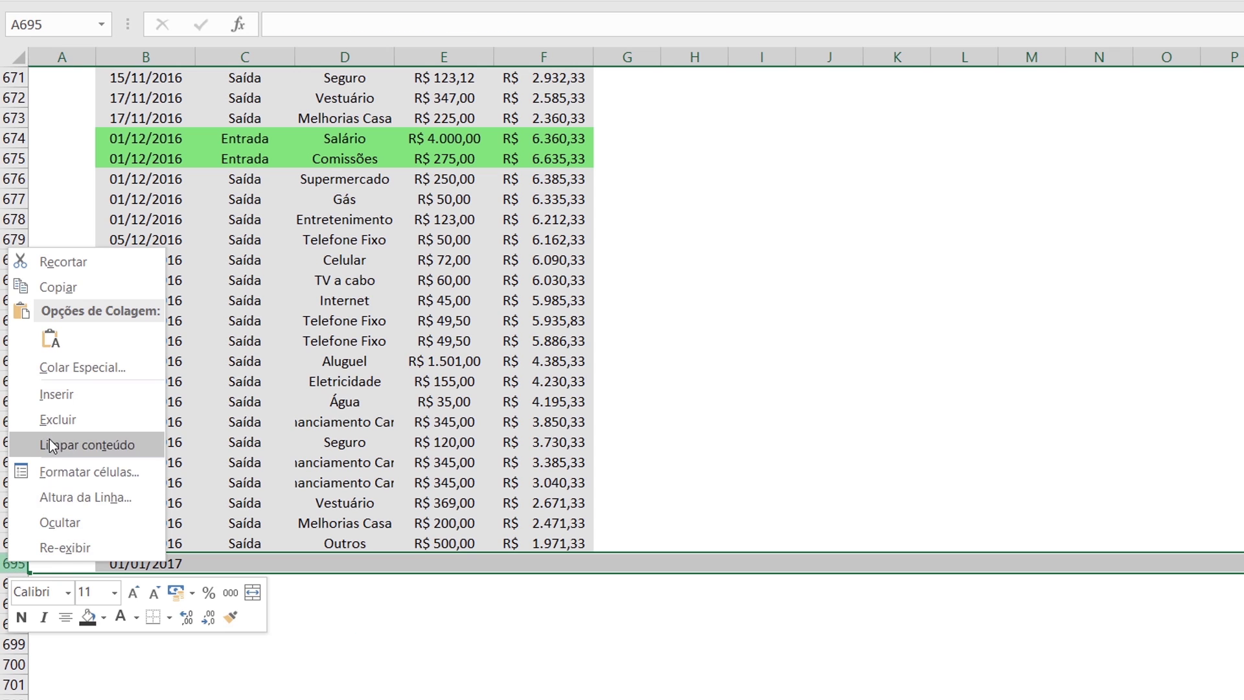
left_click(57, 419)
left_click(157, 410)
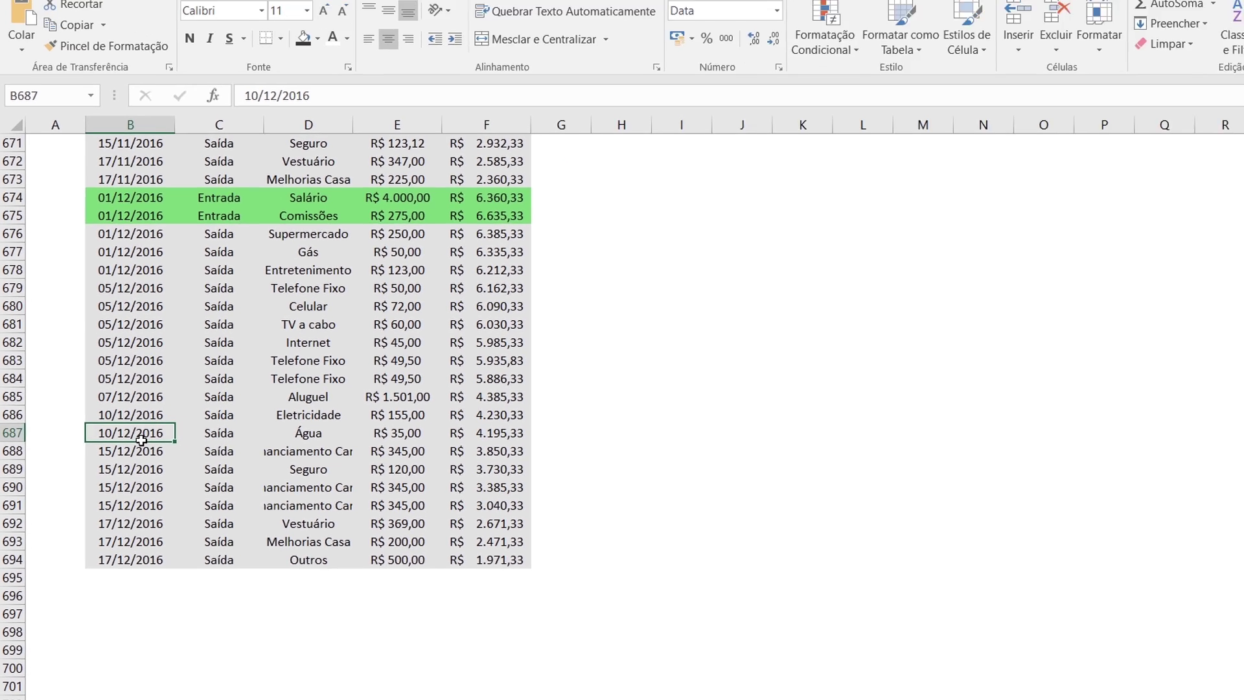
Convert the cash flow range $B$8:$F$693 into a table with headers
key("ctrl+Up")
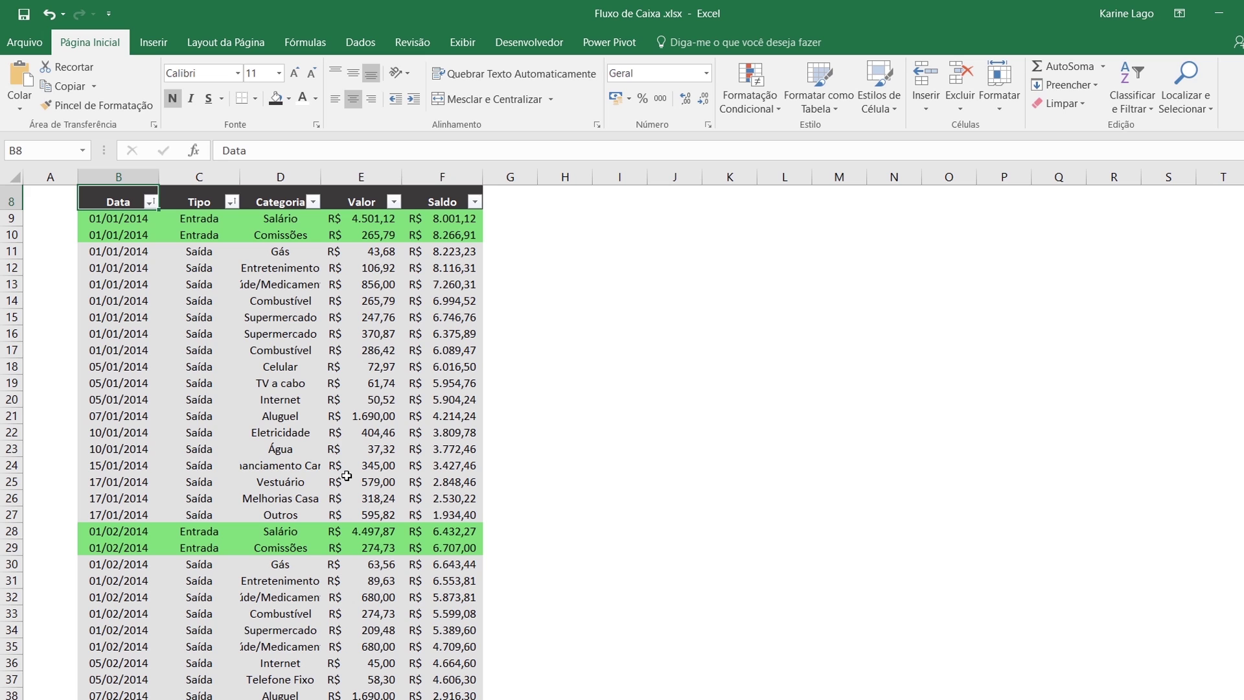
scroll(346, 475, "up", 3)
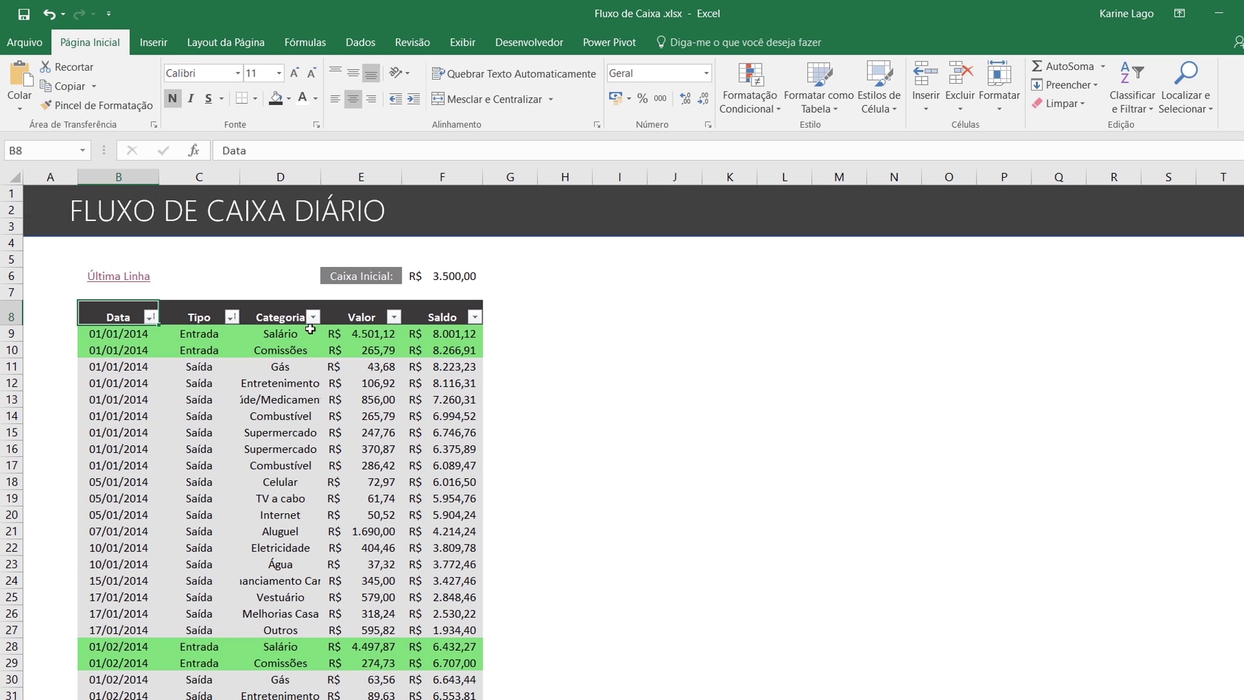
left_click(173, 45)
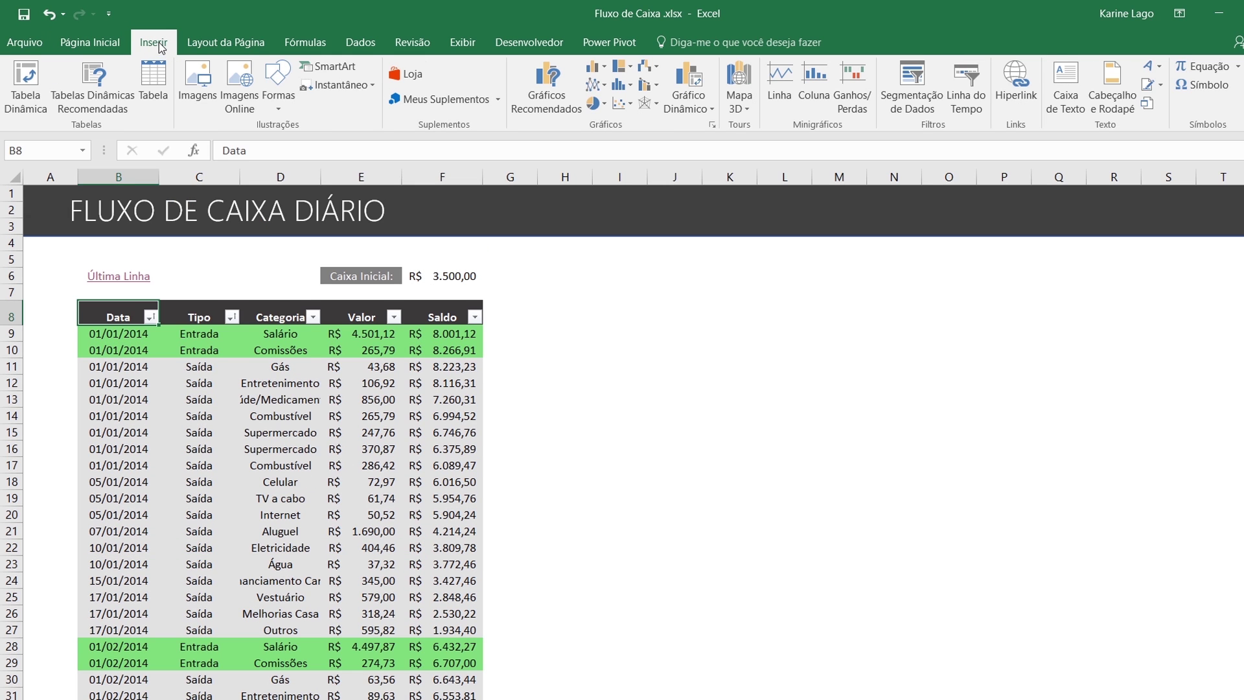
left_click(160, 110)
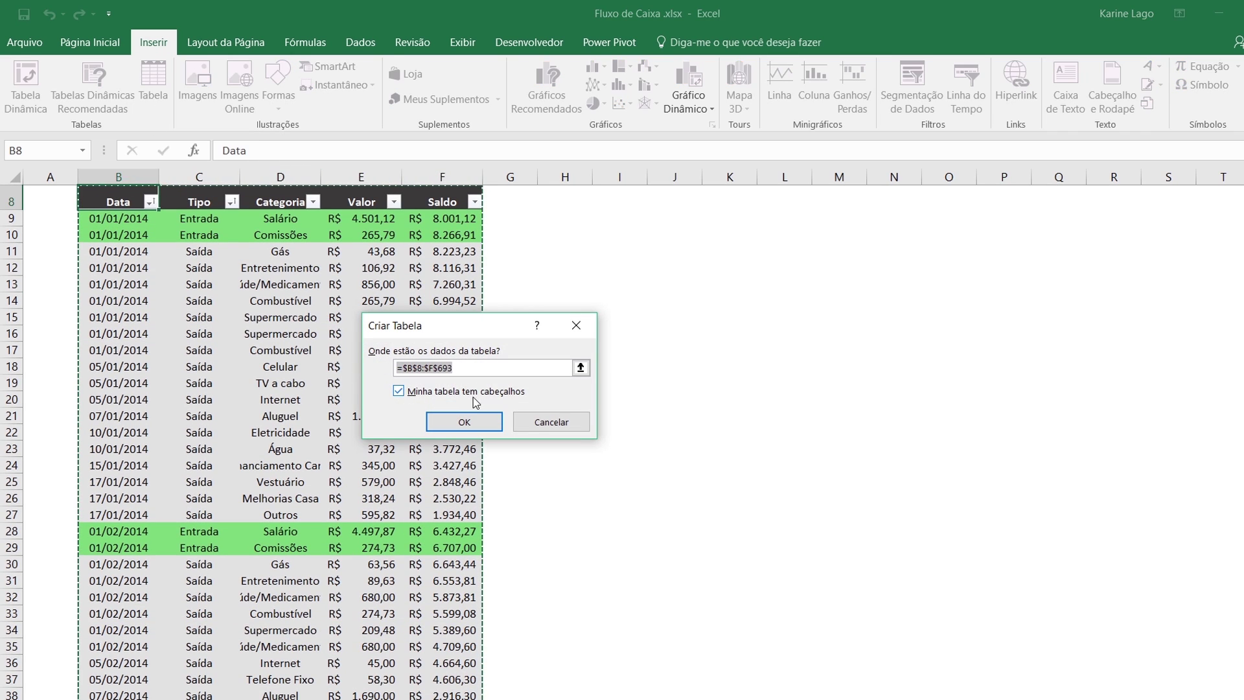
left_click(436, 427)
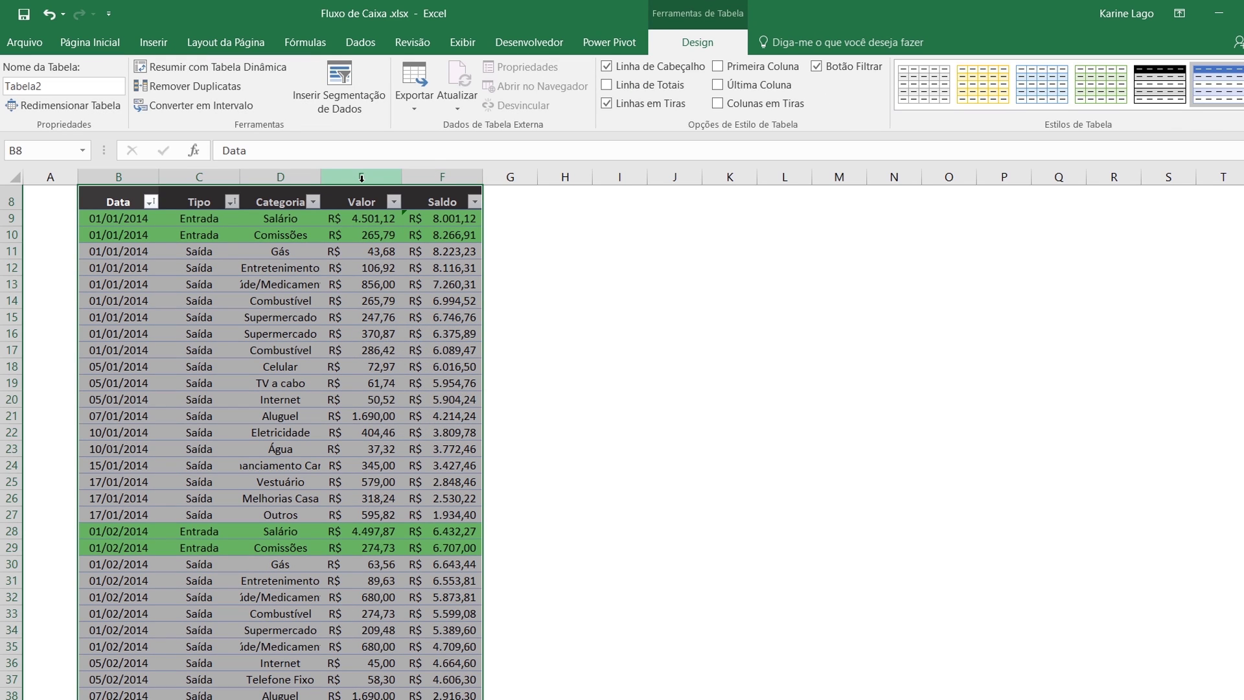
scroll(288, 422, "up", 3)
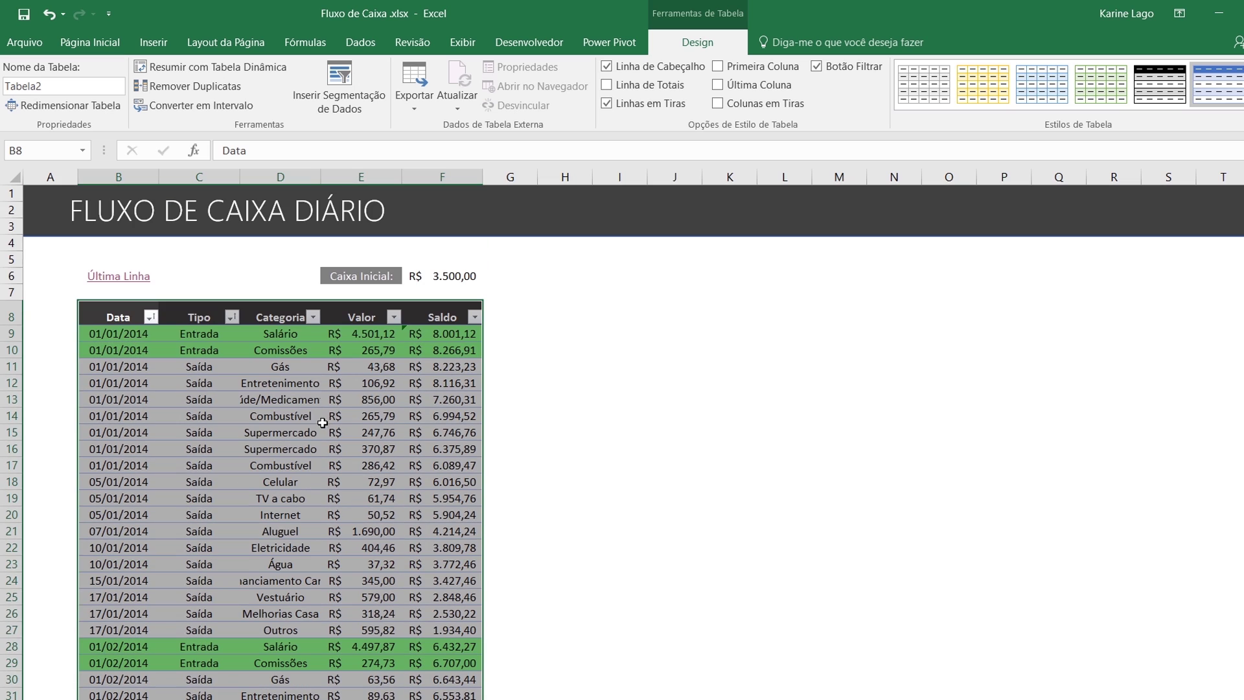
Compare the Saldo formulas in F9 and F10, checking which earlier balance cell each one references
left_click(453, 338)
double_click(447, 337)
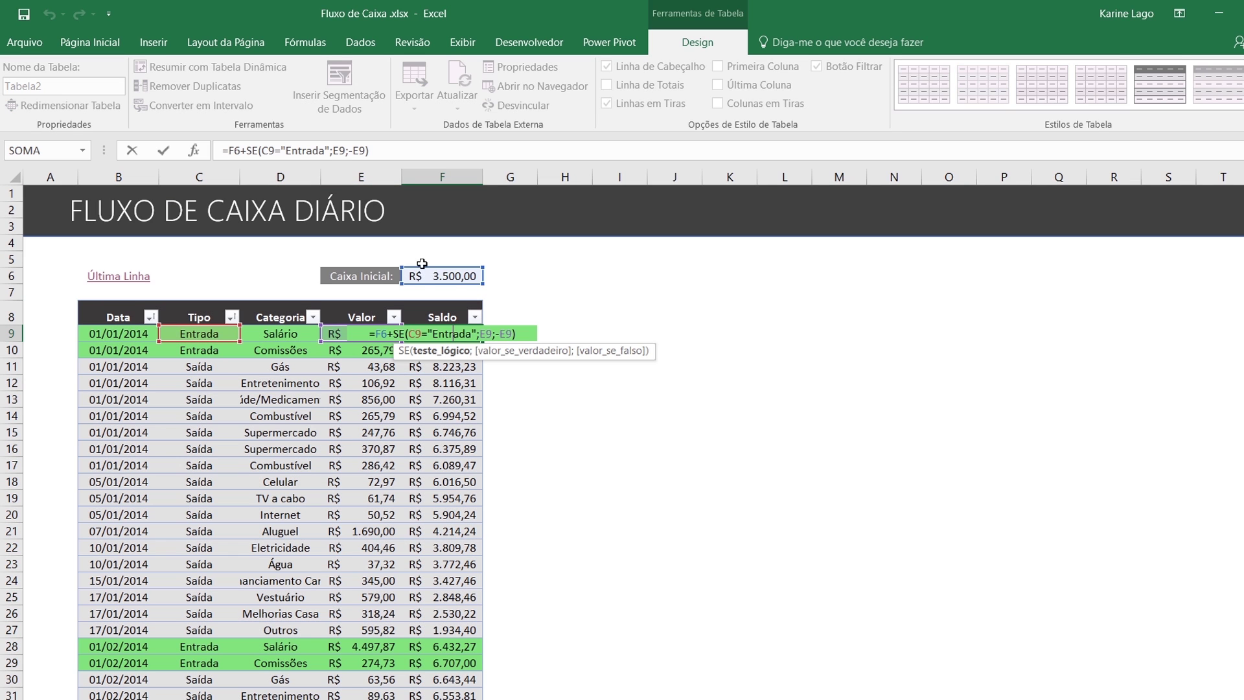
key("Escape")
left_click(447, 348)
double_click(448, 349)
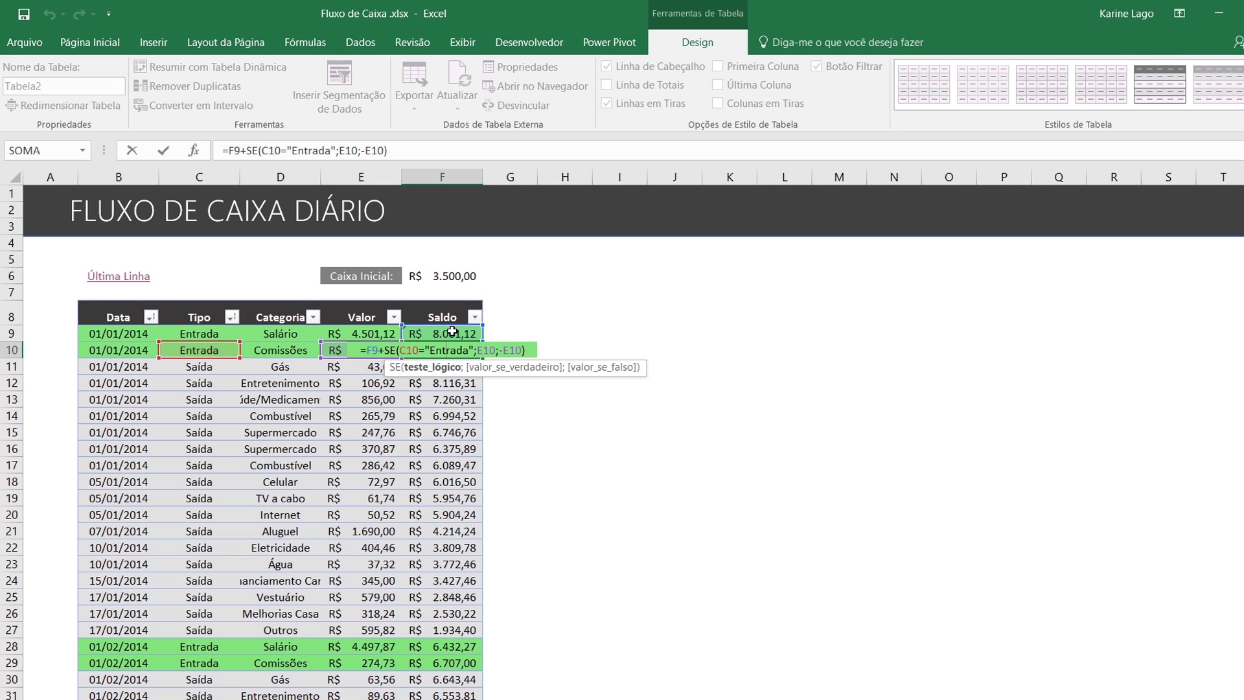
key("Escape")
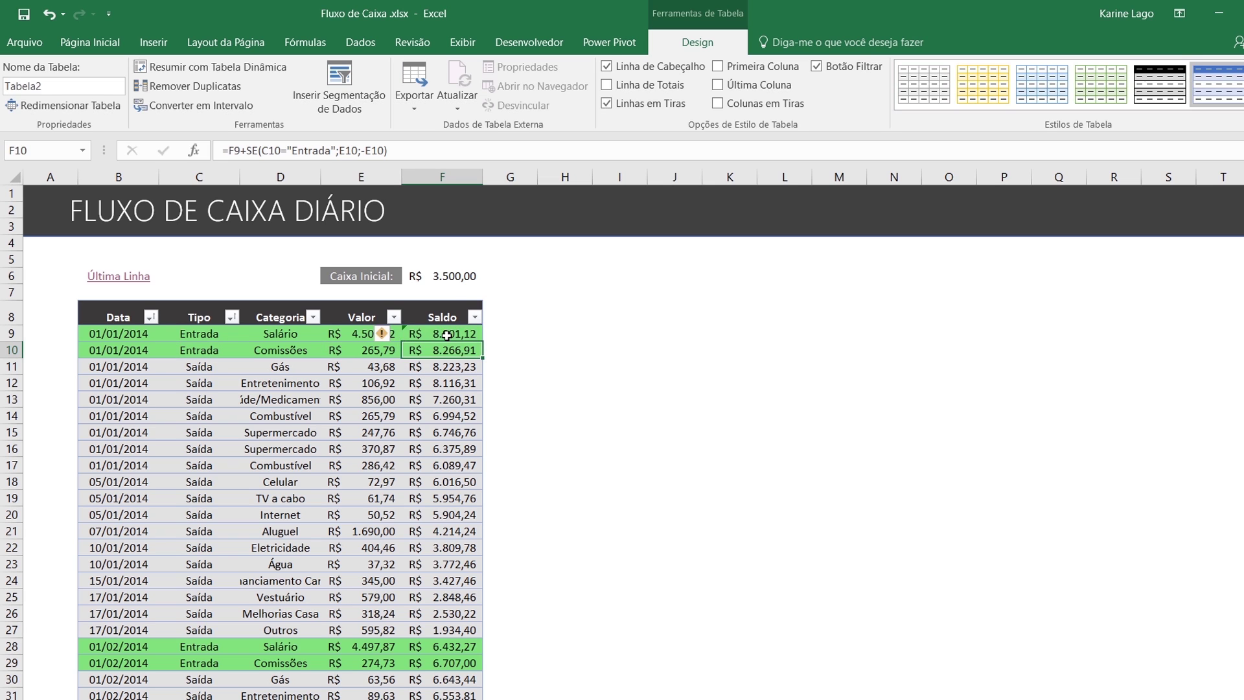
double_click(447, 334)
key("Escape")
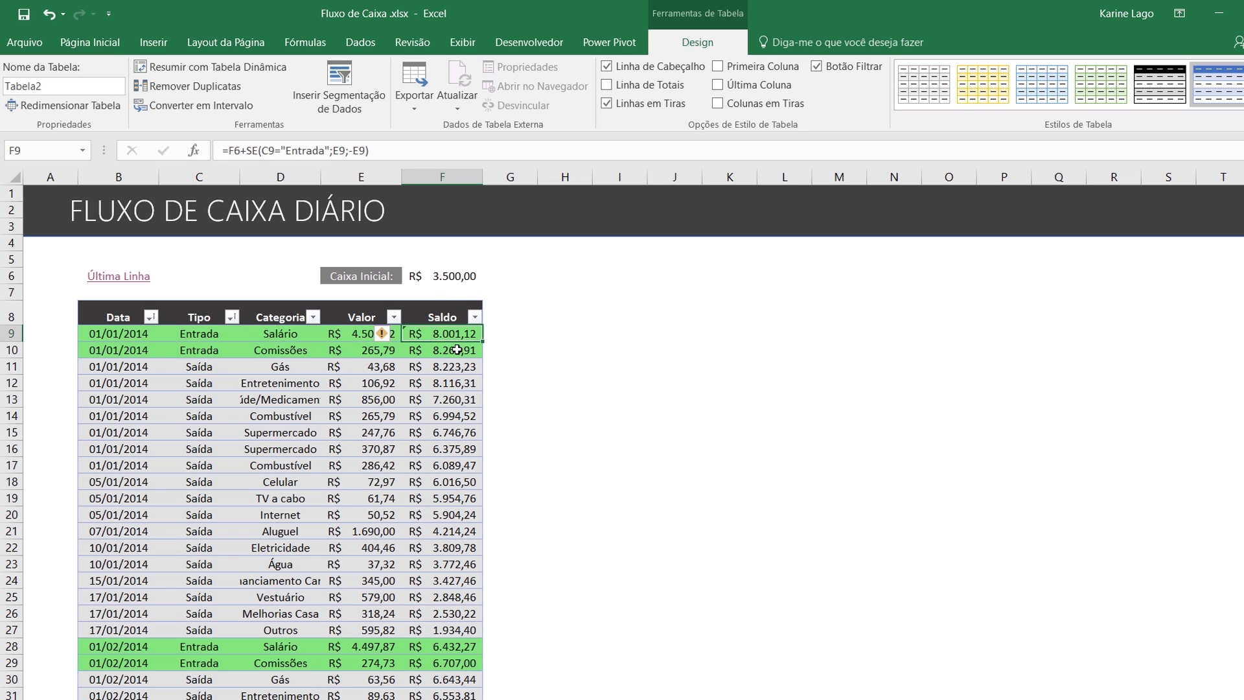
double_click(453, 350)
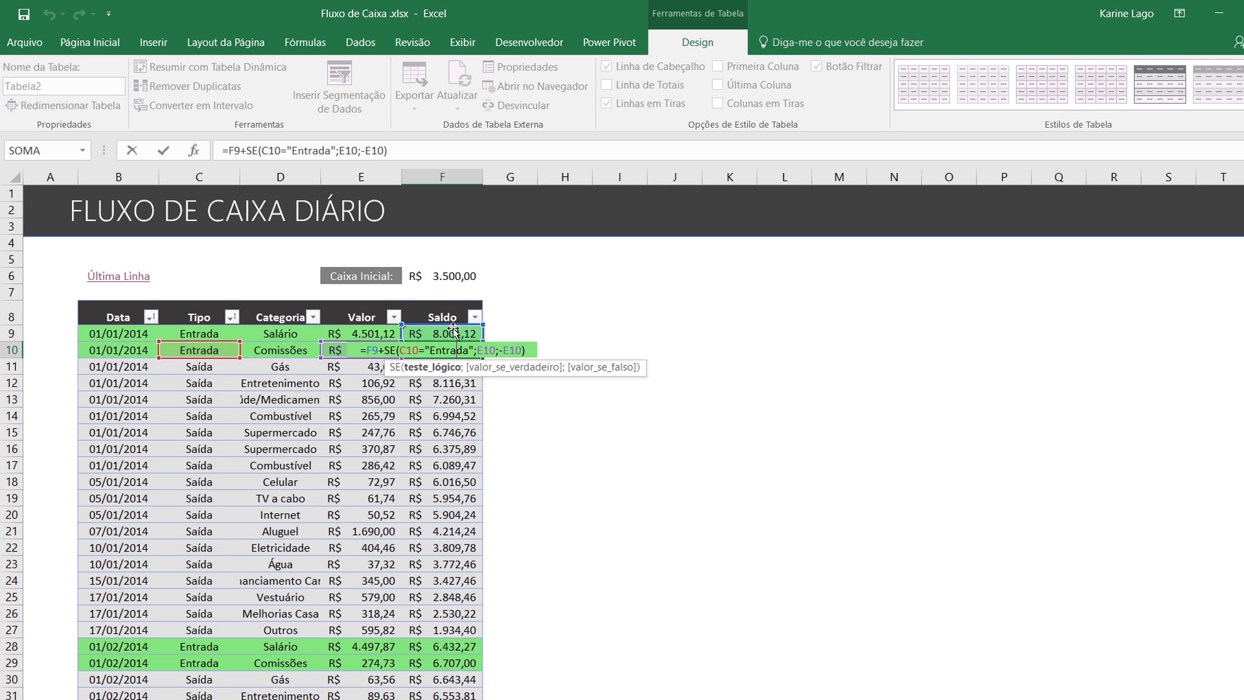
key("Escape")
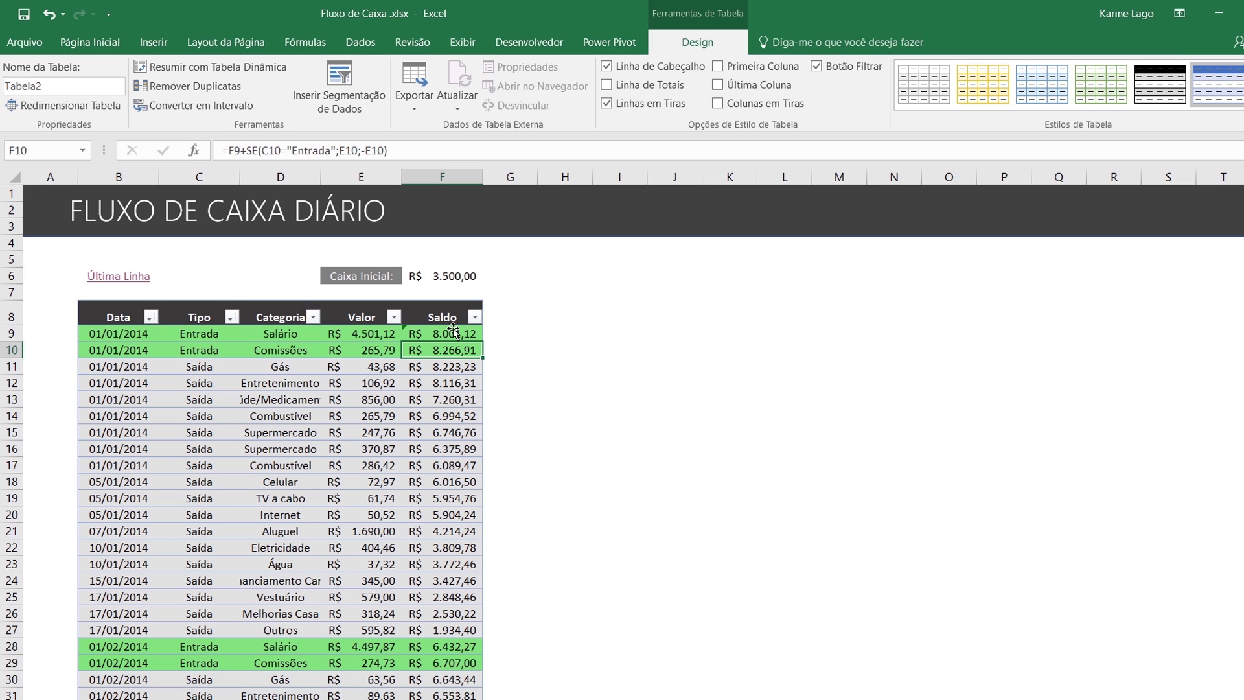
double_click(454, 331)
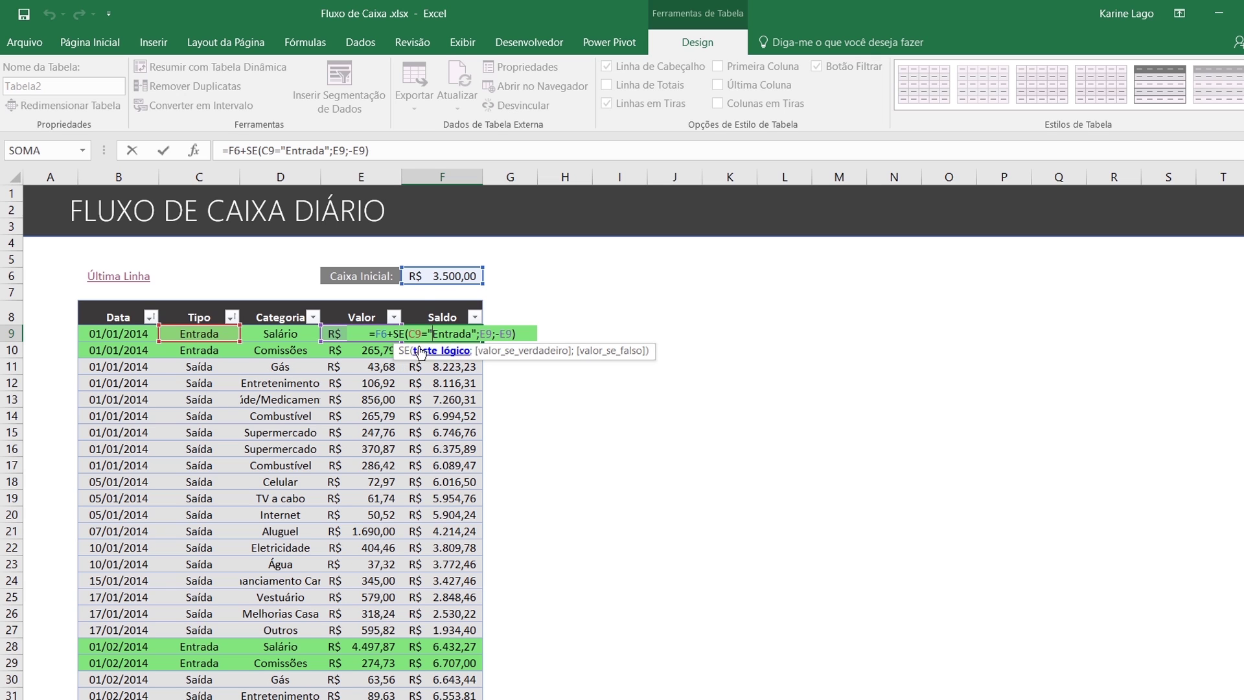
key("Return")
left_click(442, 176)
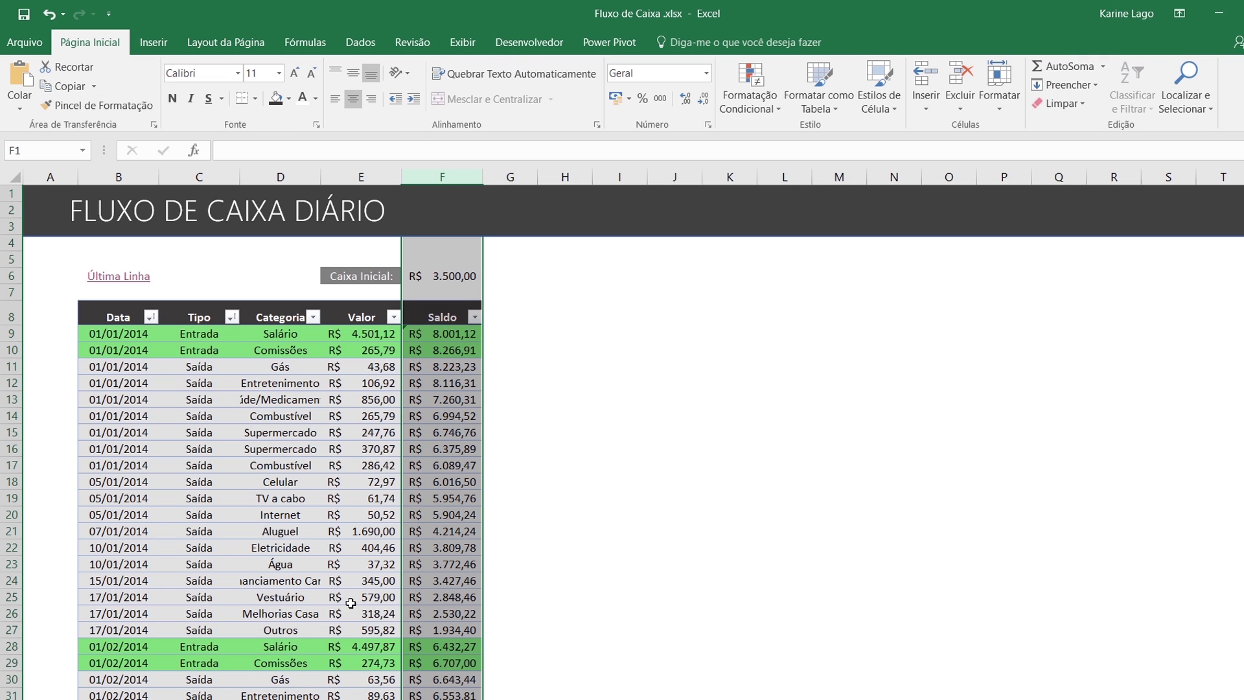
left_click(428, 400)
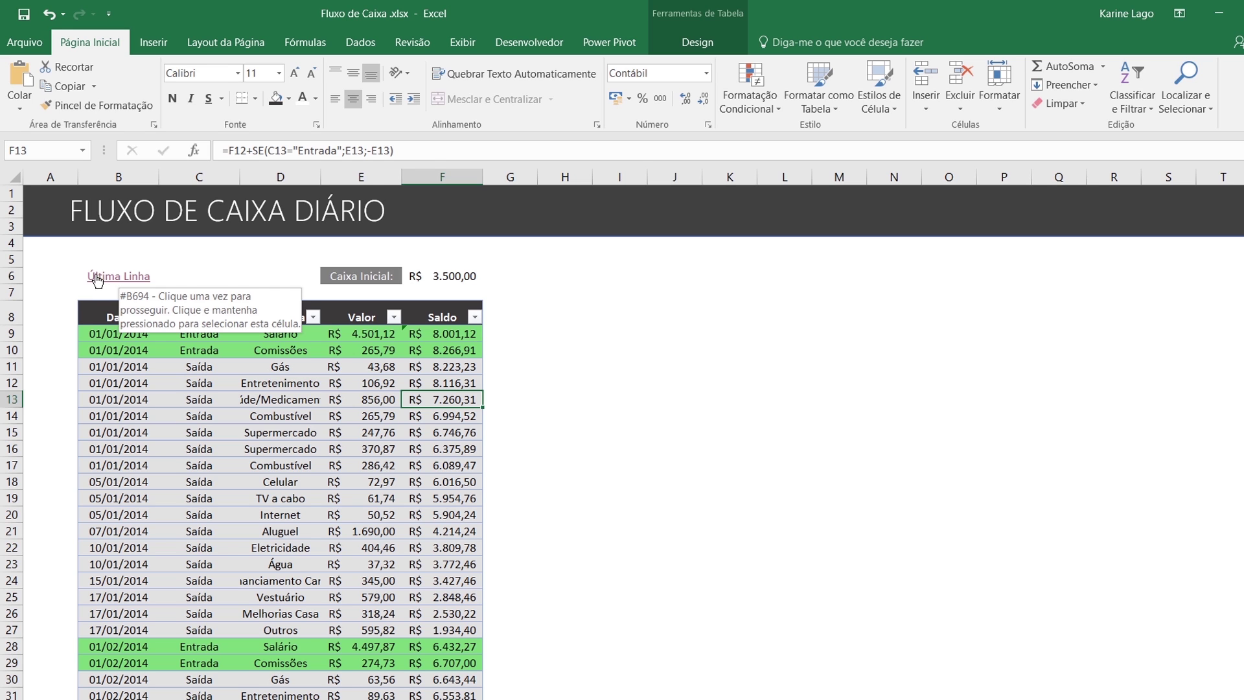
Follow the Última Linha link to the first empty row and enter the date 01/01/2017 in B694
left_click(102, 280)
left_click(220, 589)
left_click(285, 589)
left_click(233, 588)
left_click(277, 588)
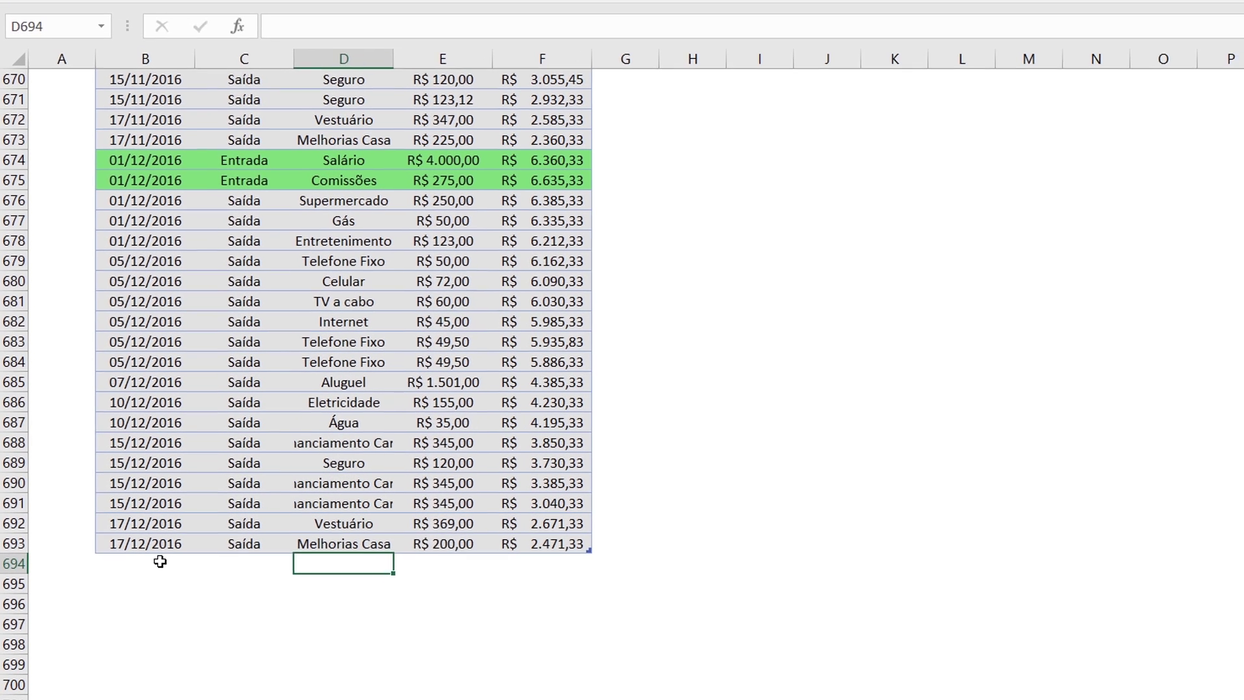
left_click(160, 561)
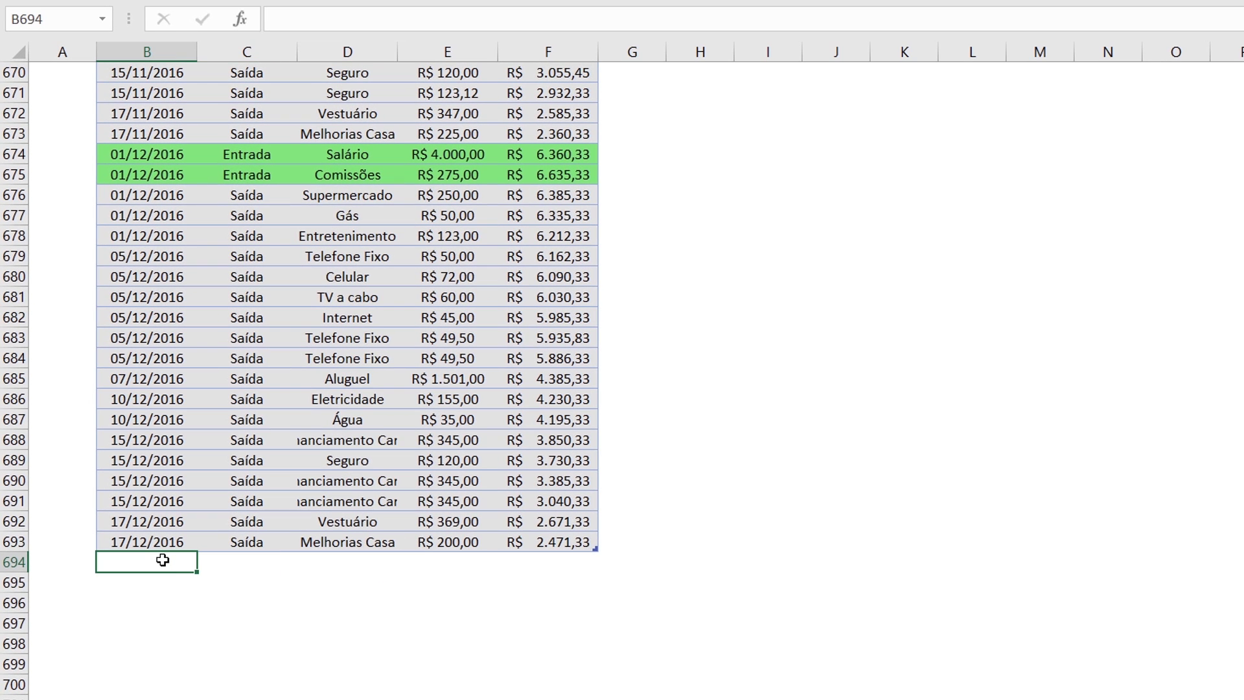
type("01/01/2017")
key("Return")
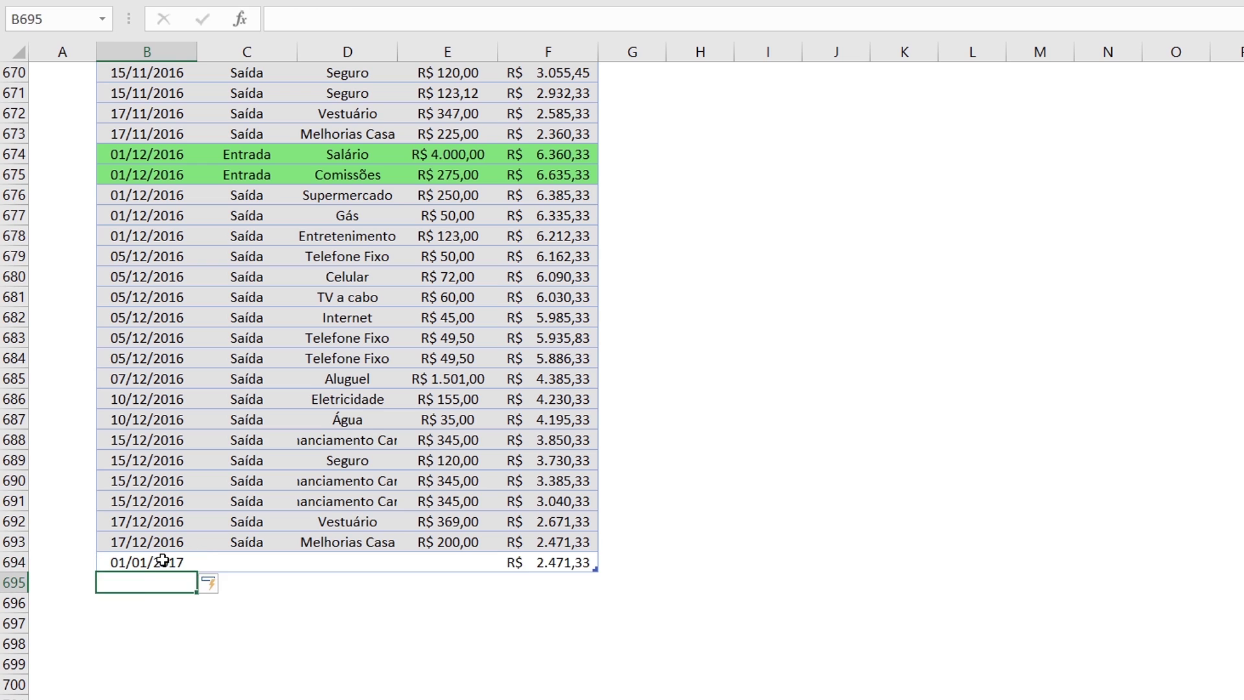
key("Tab")
Inspect the Saldo formula filled into F694 and its cell references without changing it
left_click(544, 561)
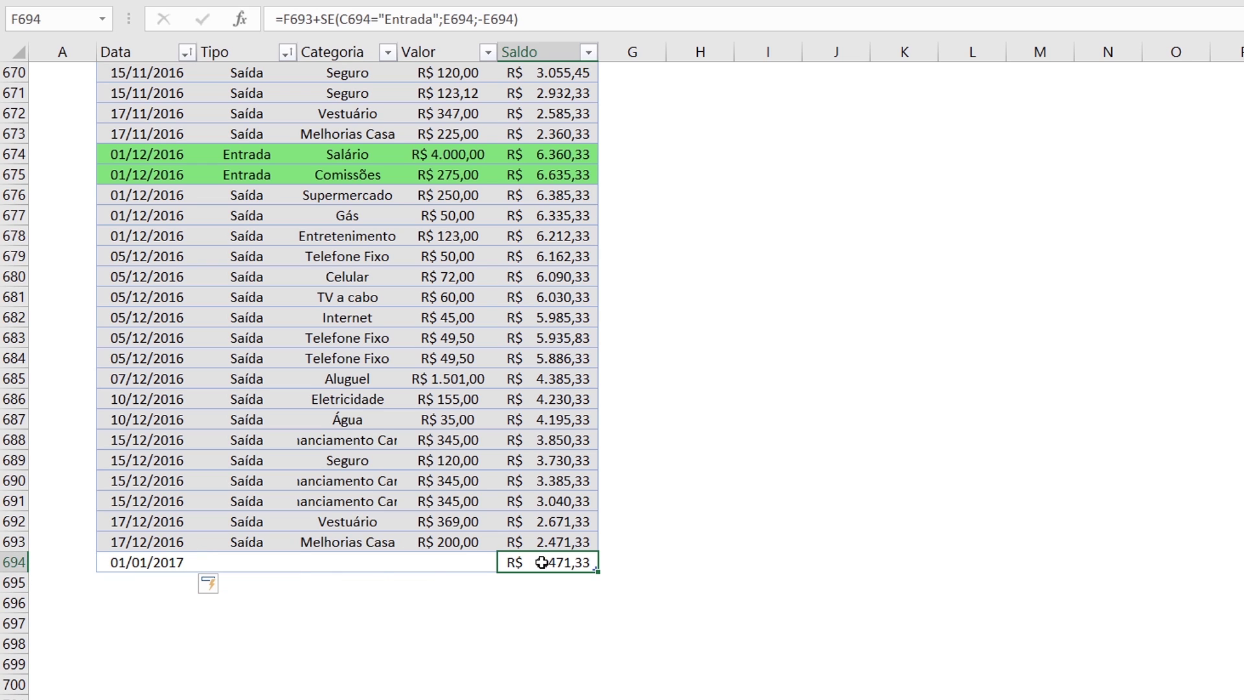
double_click(543, 561)
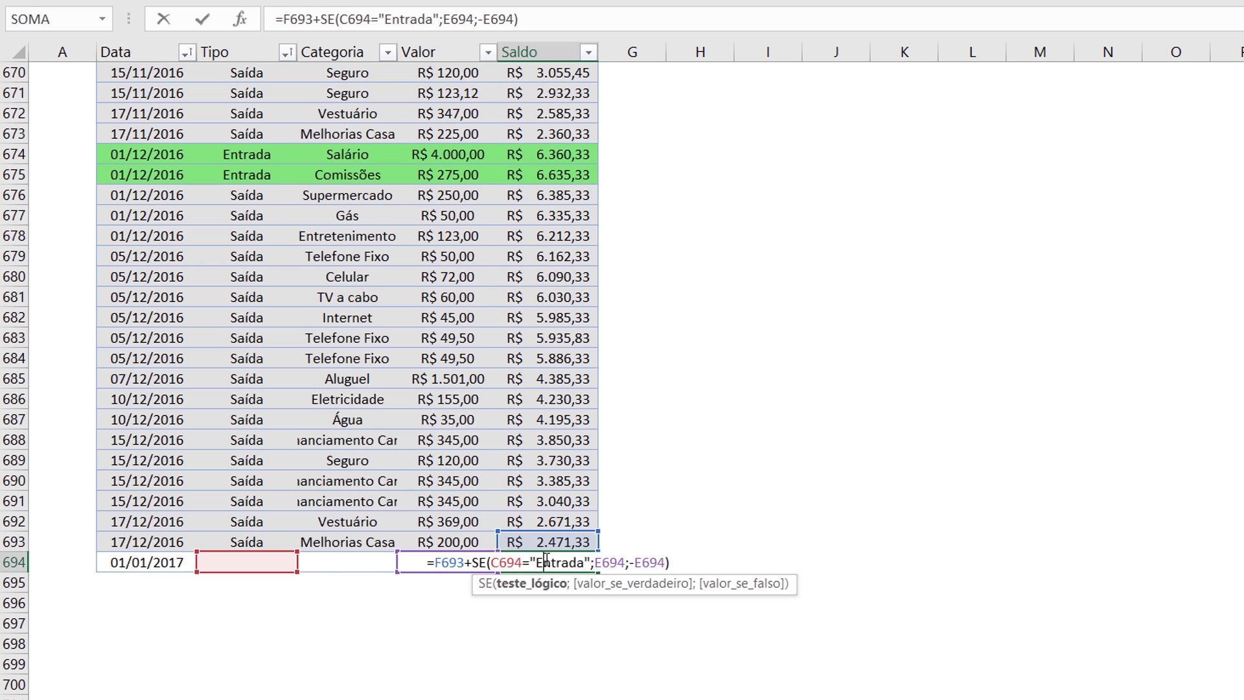
key("Escape")
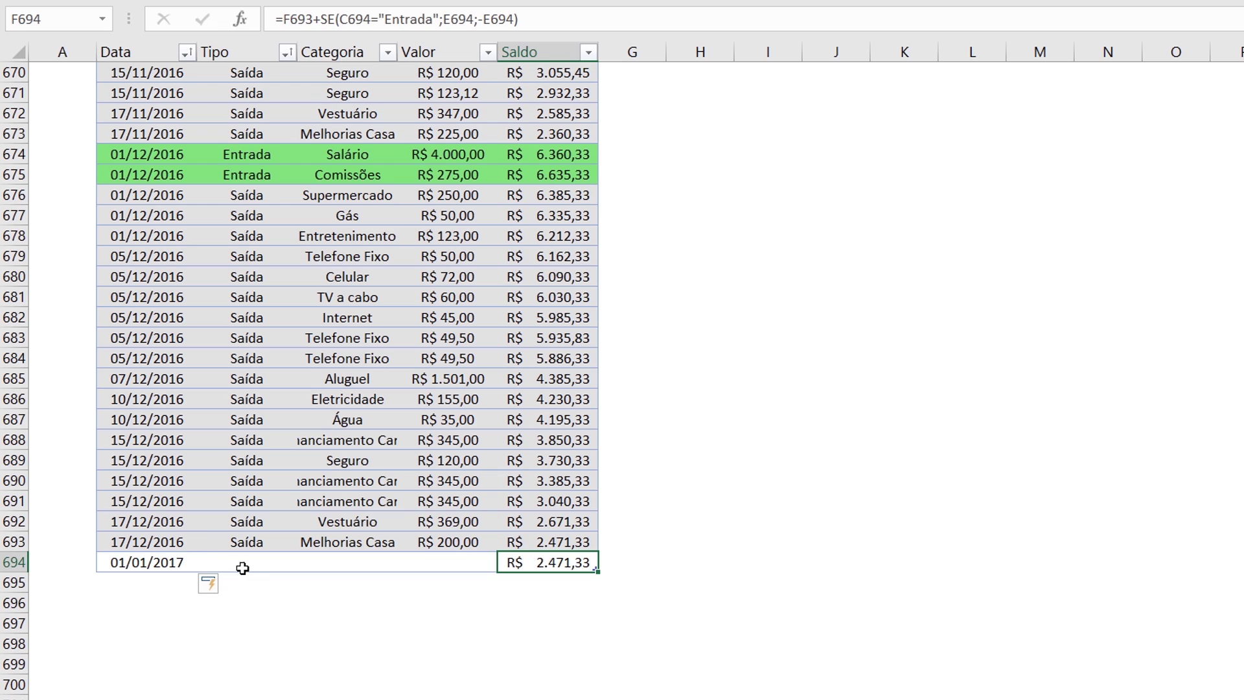
Complete row 694 with Tipo Entrada, Categoria Salário and a Valor of 3500
left_click(235, 564)
left_click(306, 563)
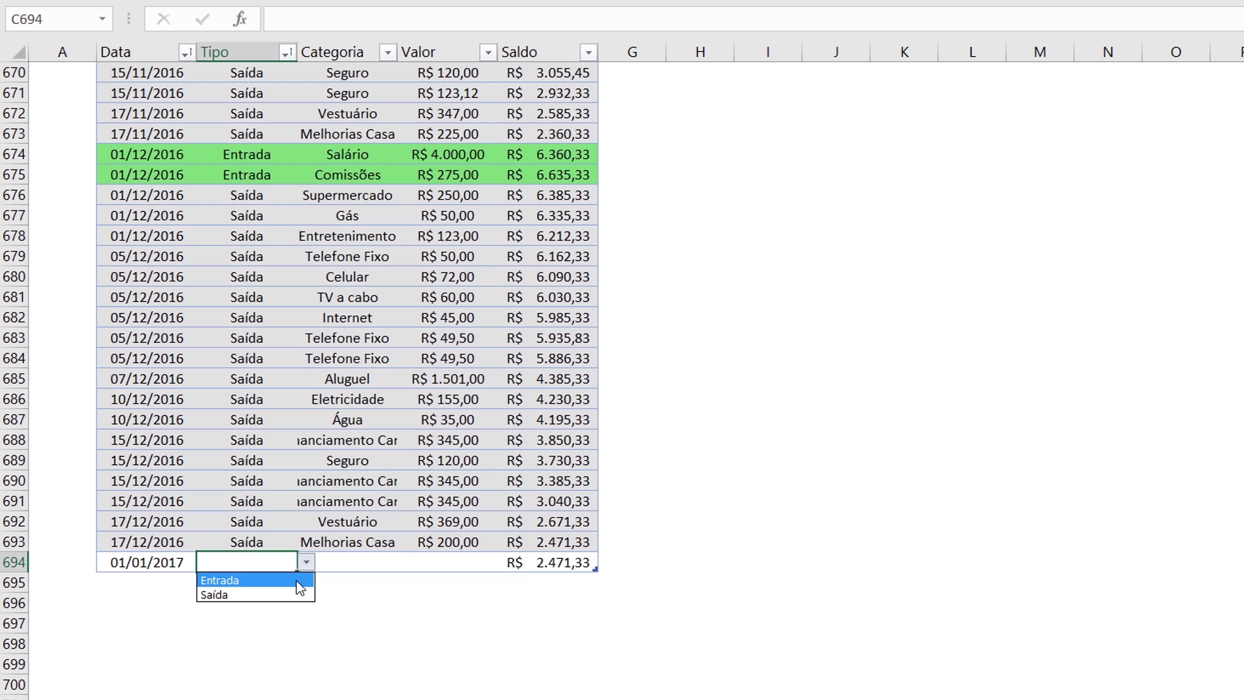
left_click(296, 580)
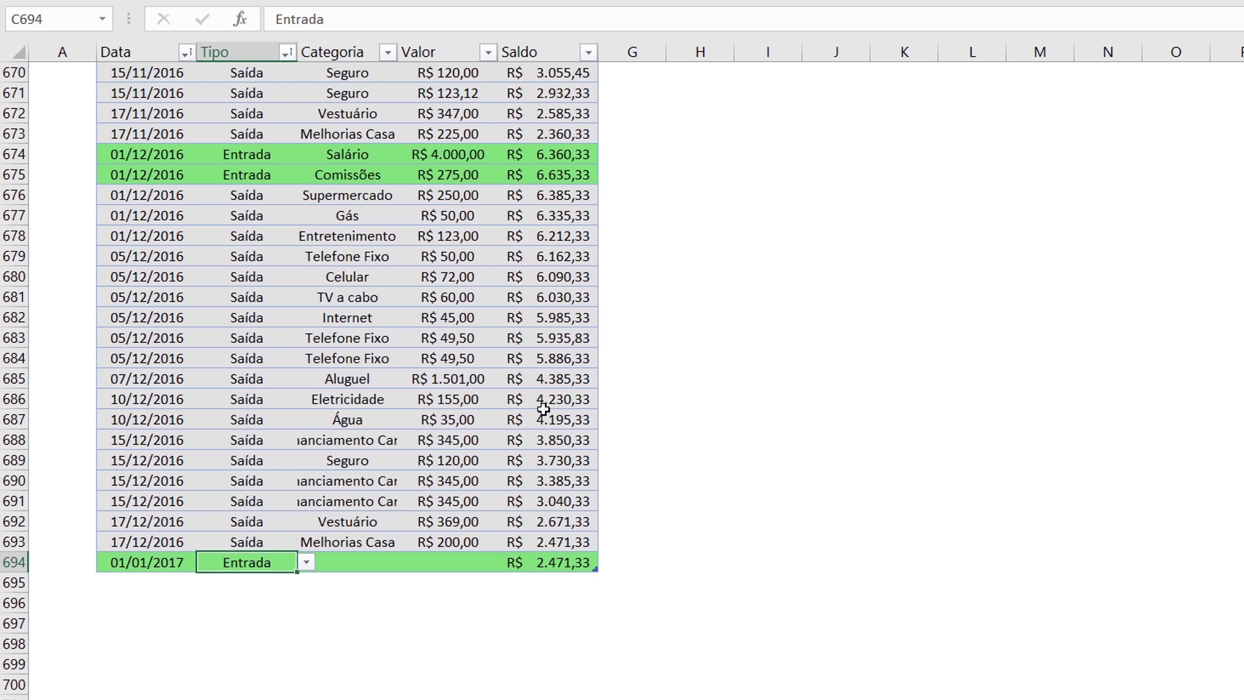
left_click(394, 563)
left_click(406, 562)
left_click(324, 578)
left_click(454, 569)
type("3500")
key("Return")
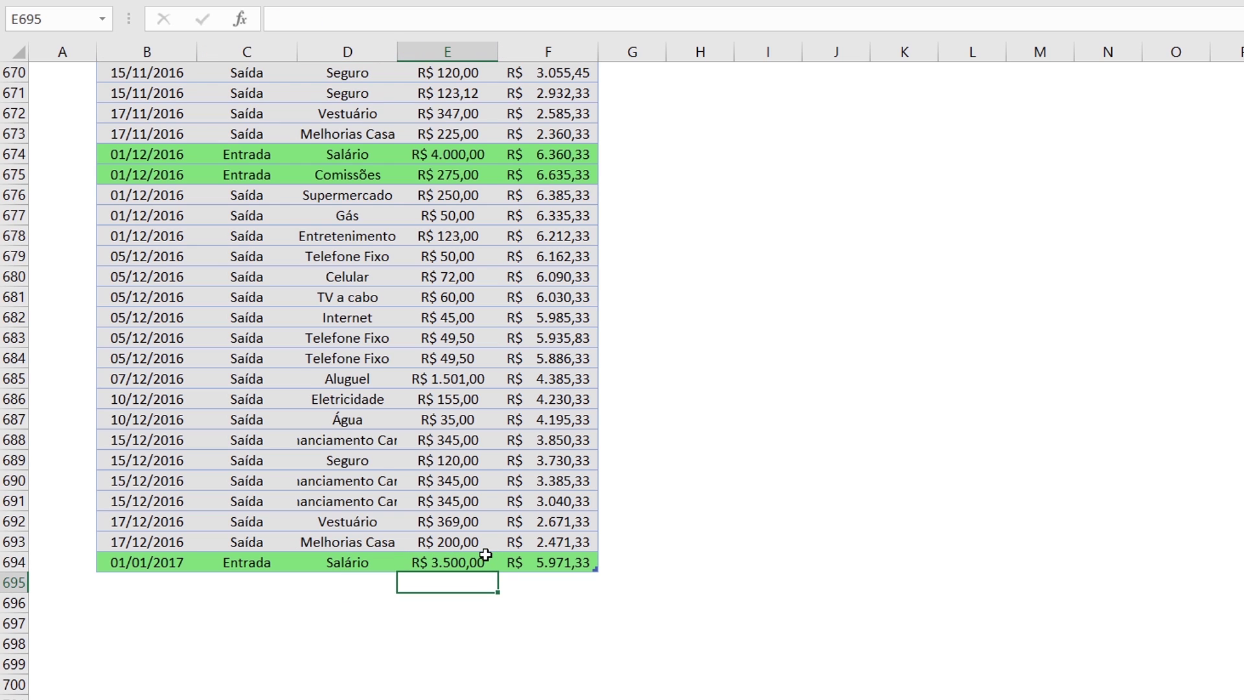
Review the new row's Saldo formula in F694, then look through the Data and Saldo columns from the start of the table
left_click(502, 561)
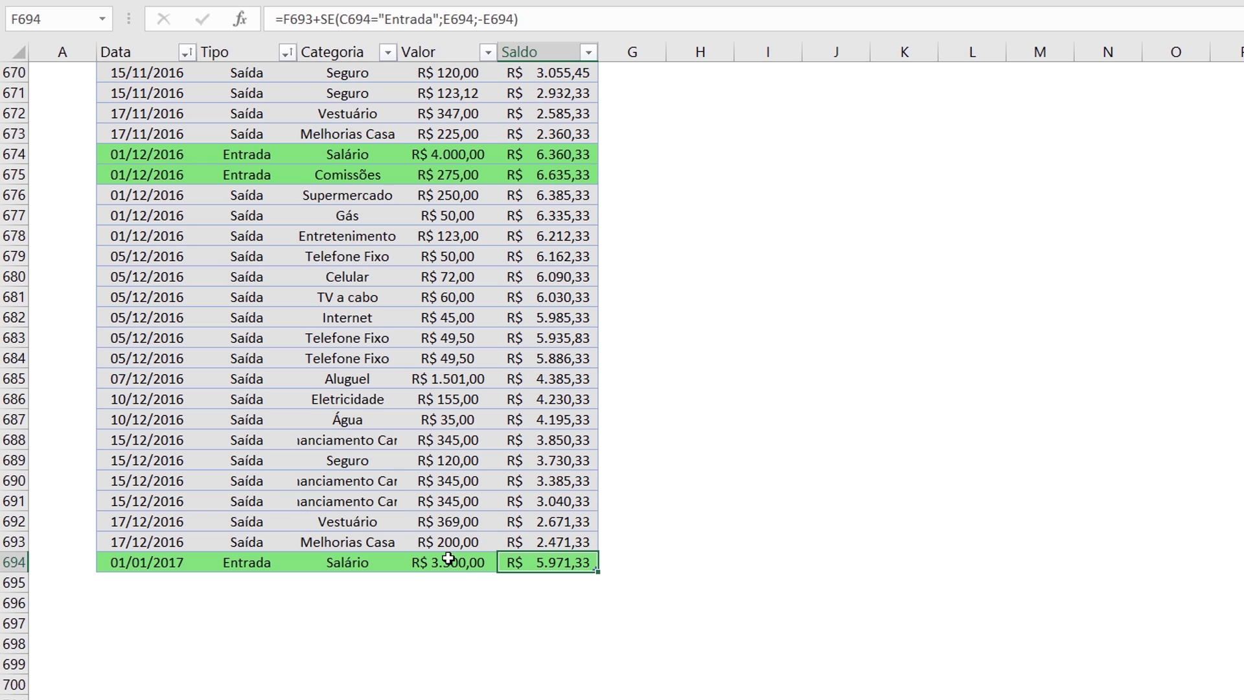
scroll(472, 486, "up", 1)
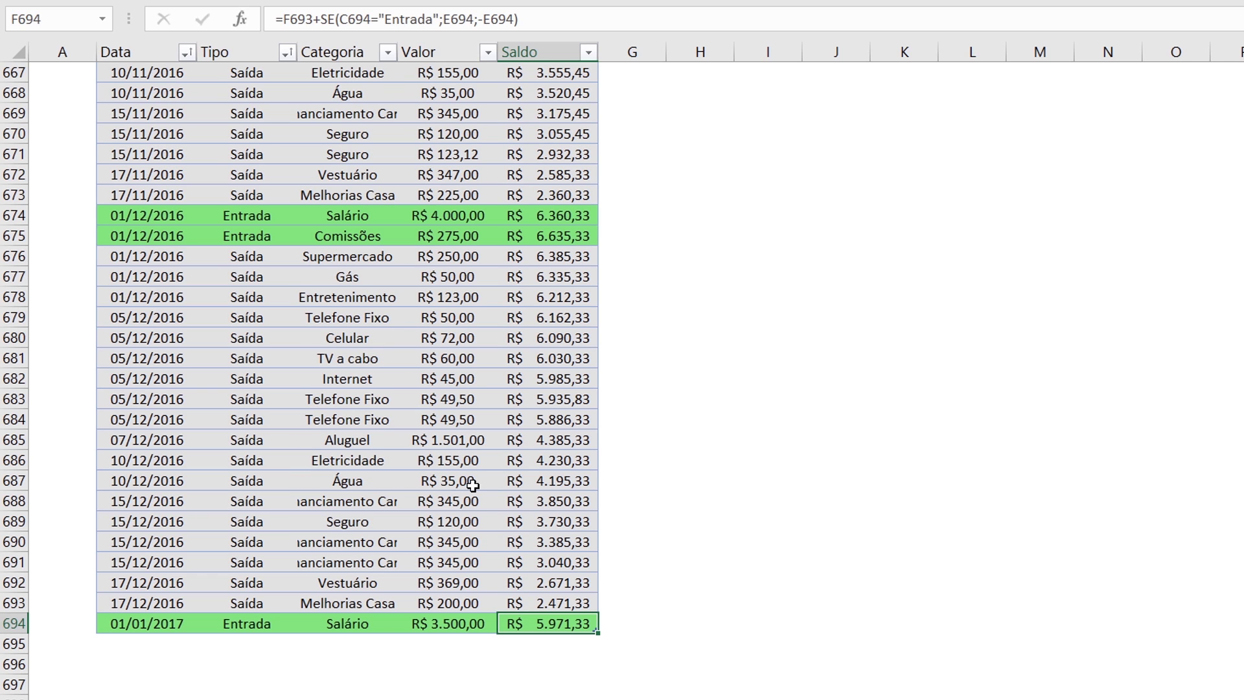
scroll(473, 486, "up", 1)
key("ctrl+Up")
scroll(594, 410, "up", 3)
key("ctrl+shift+Down")
left_click_drag(564, 246, 555, 572)
left_click_drag(149, 241, 153, 667)
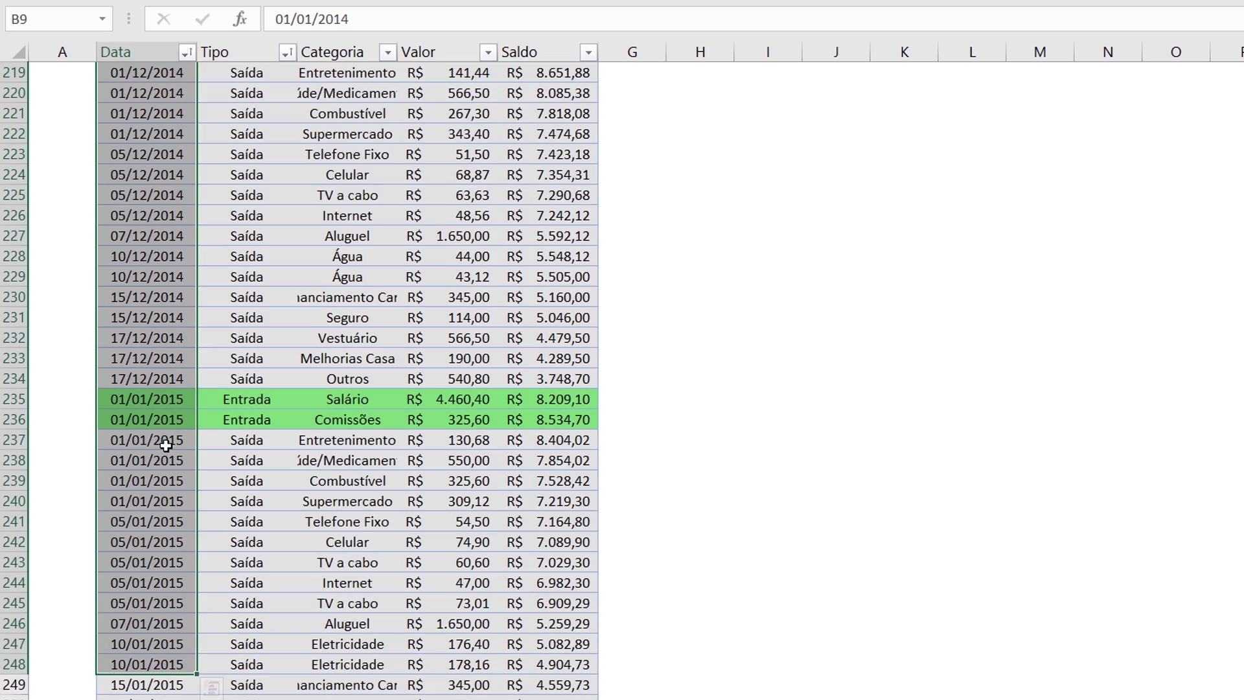
scroll(187, 369, "down", 18)
left_click_drag(563, 339, 569, 608)
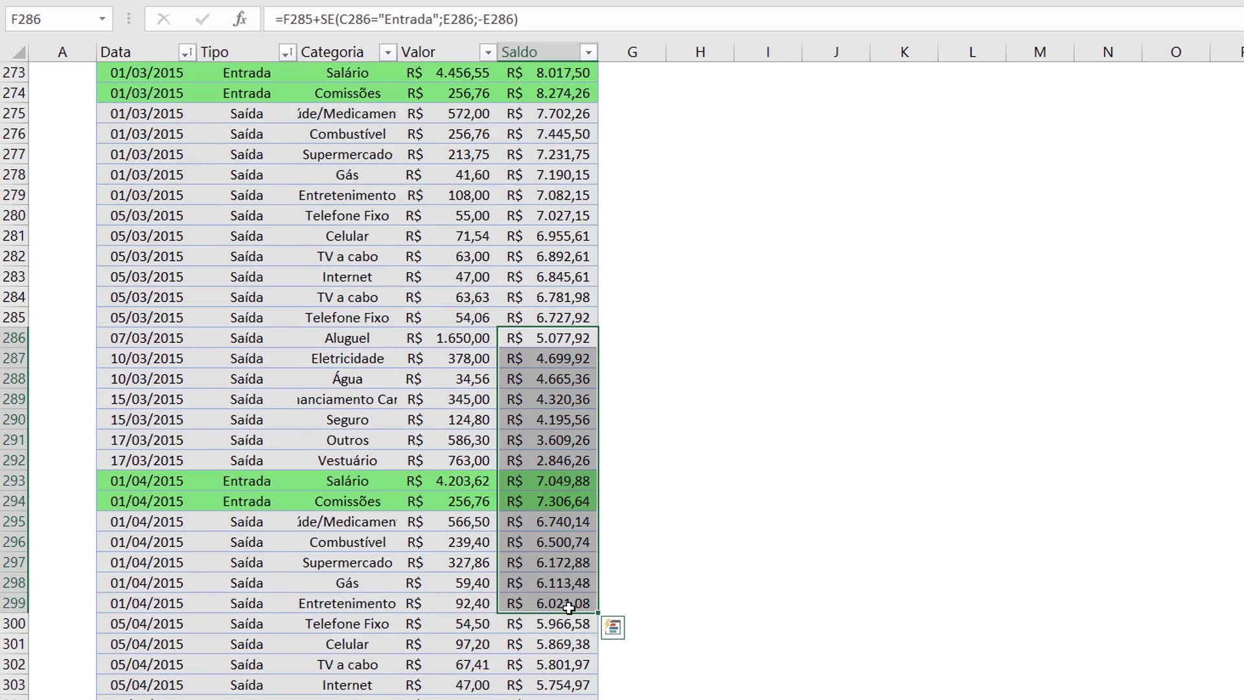
scroll(567, 609, "down", 20)
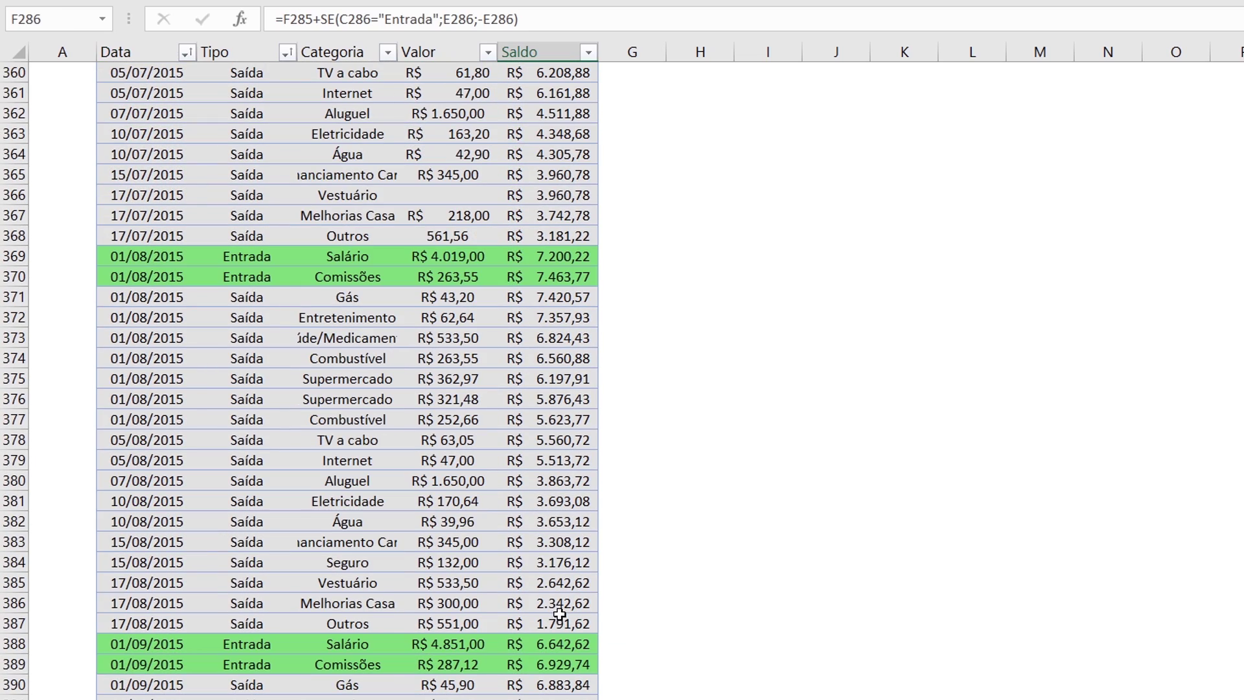
Check the Saldo formulas in F387, F368 and F196, and return to the Saldo header in F8
left_click(556, 624)
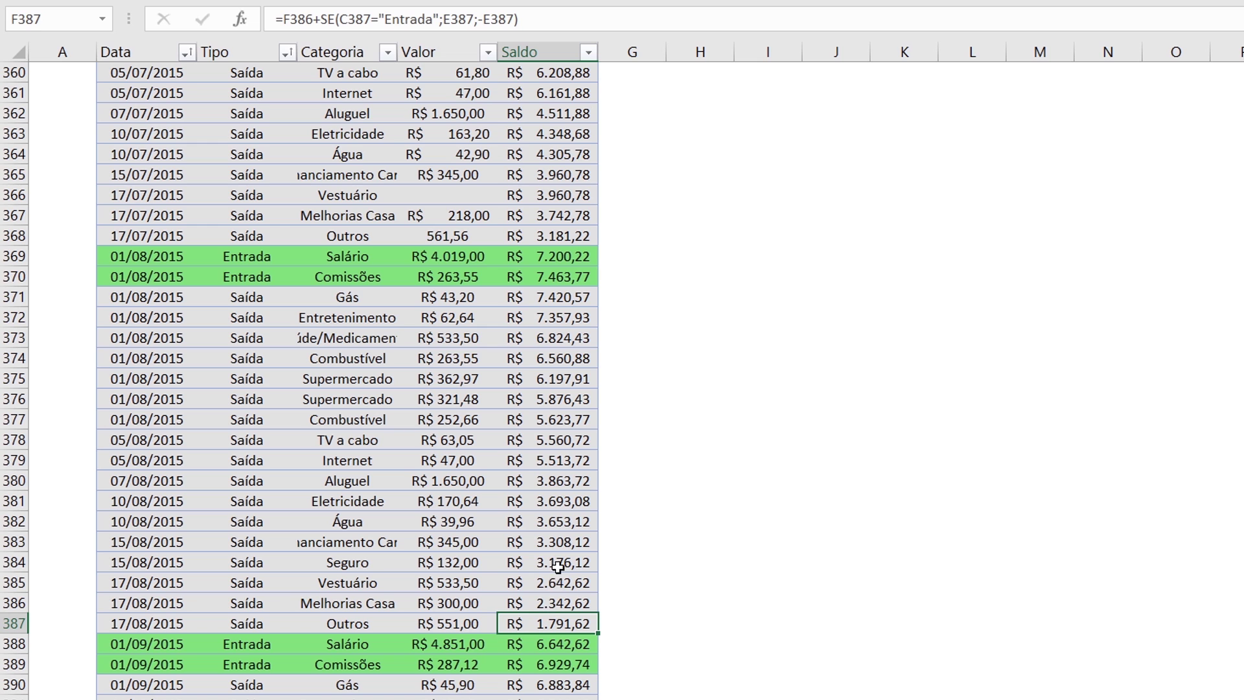
left_click(519, 276)
left_click(516, 236)
scroll(532, 277, "up", 3)
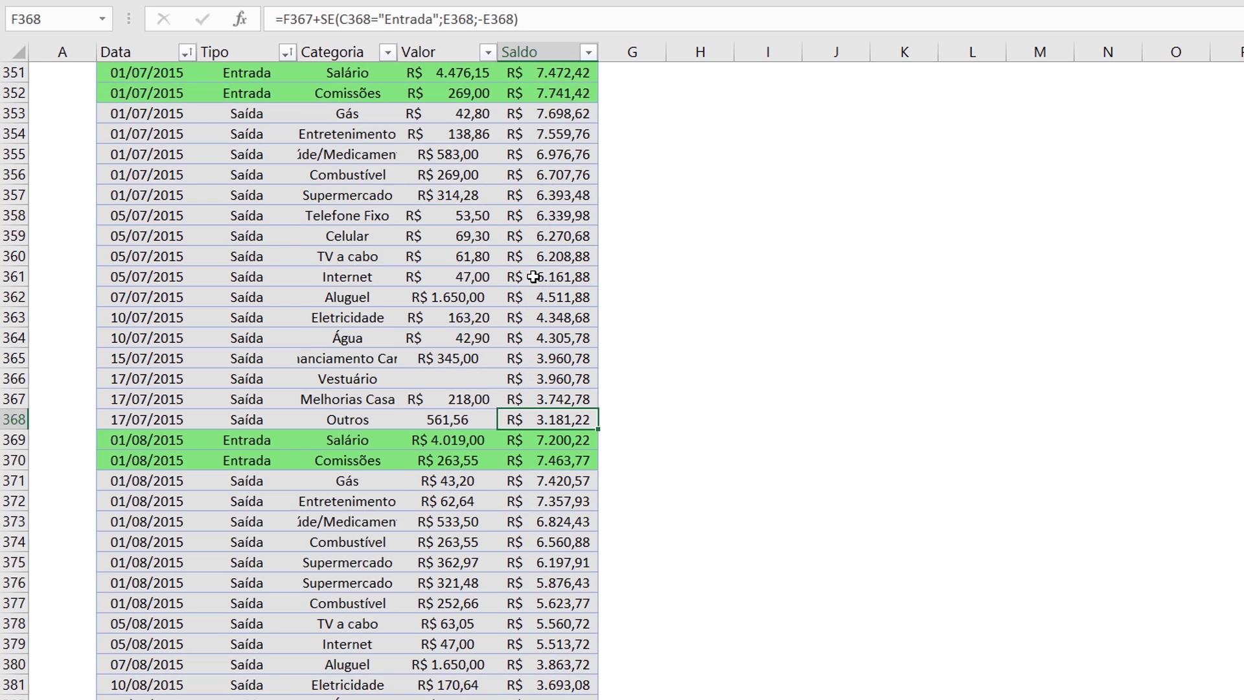
scroll(533, 277, "up", 1)
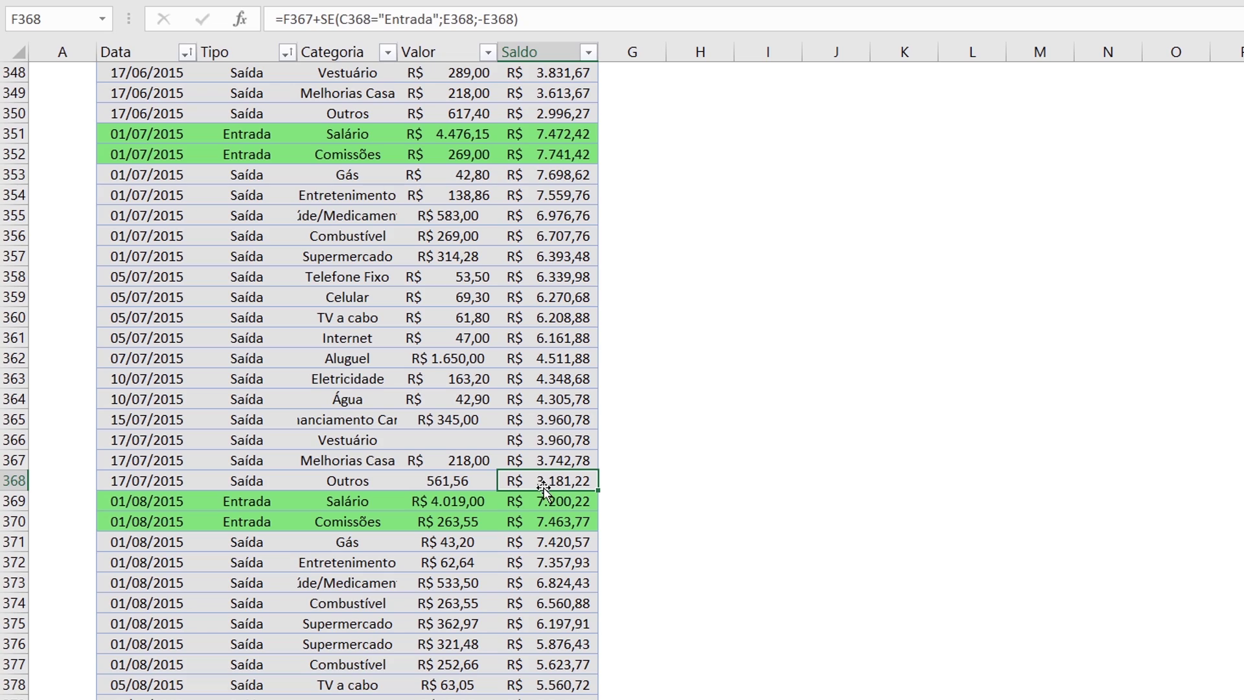
scroll(563, 483, "up", 20)
scroll(559, 522, "up", 20)
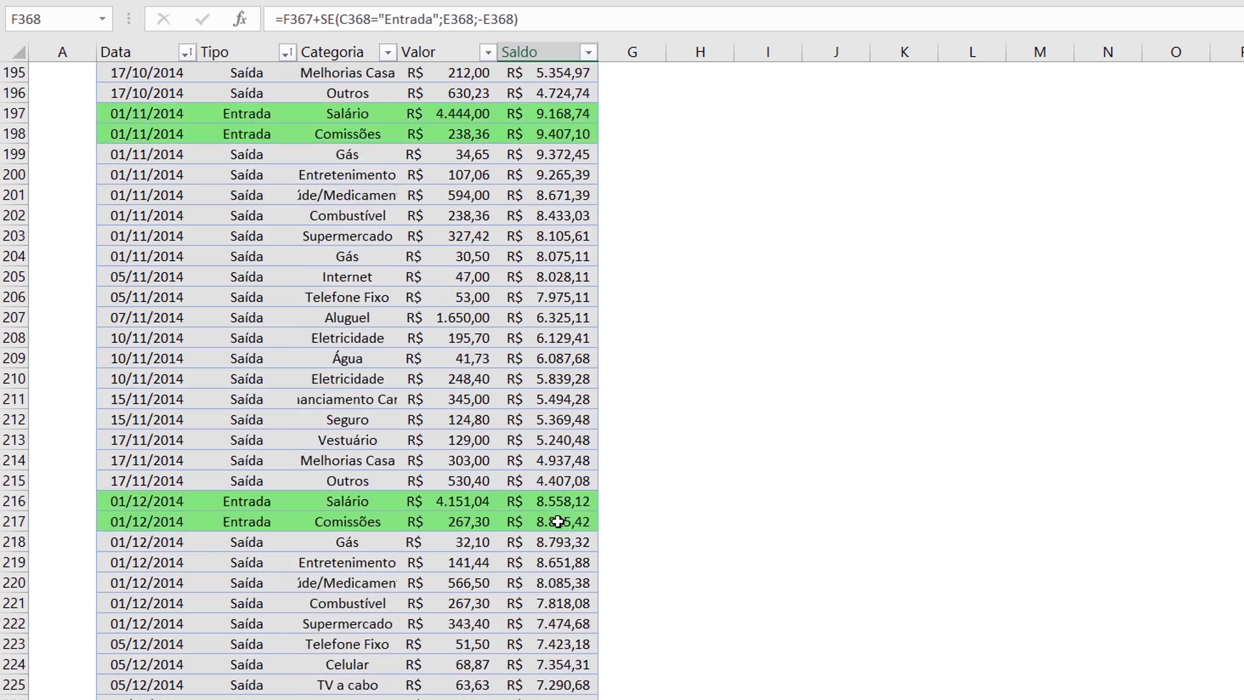
scroll(559, 522, "up", 9)
left_click(548, 519)
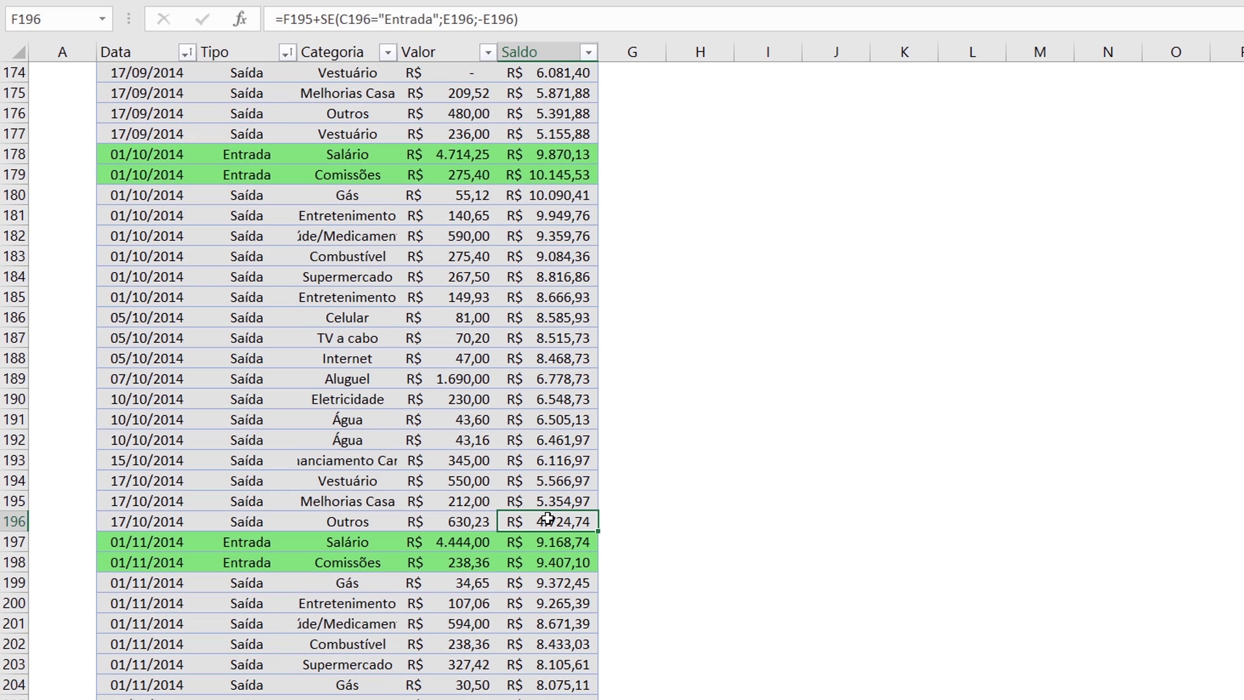
key("ctrl+Up")
scroll(583, 389, "up", 3)
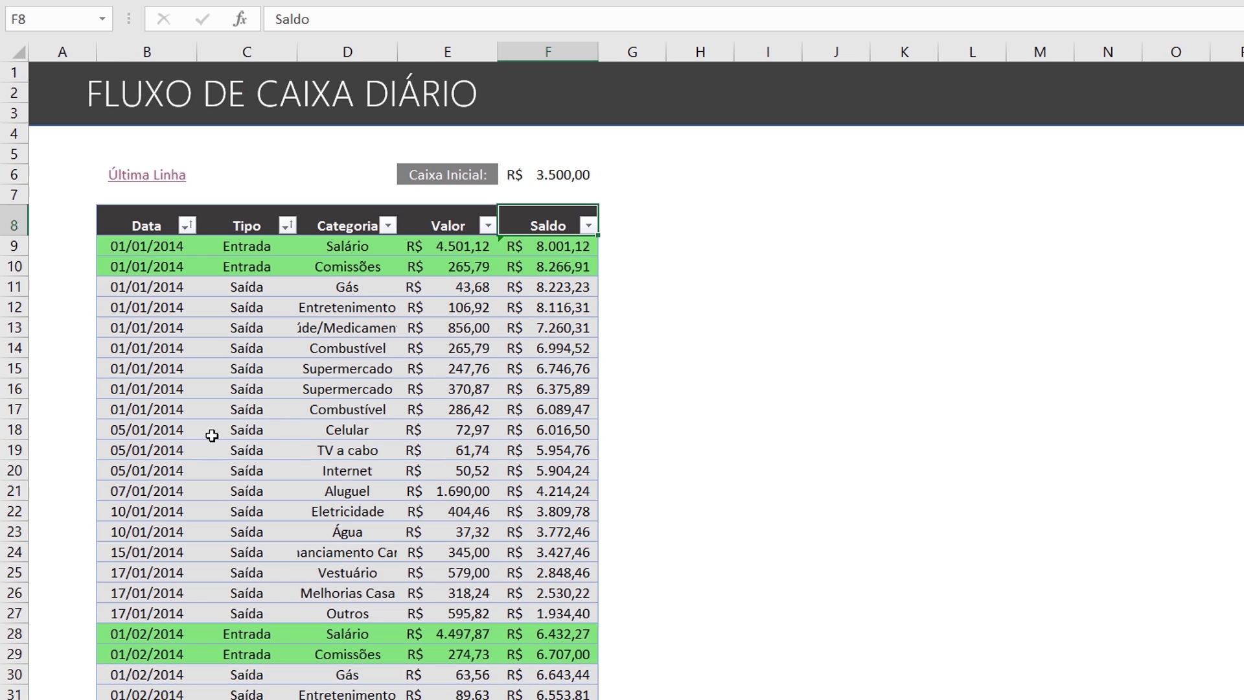